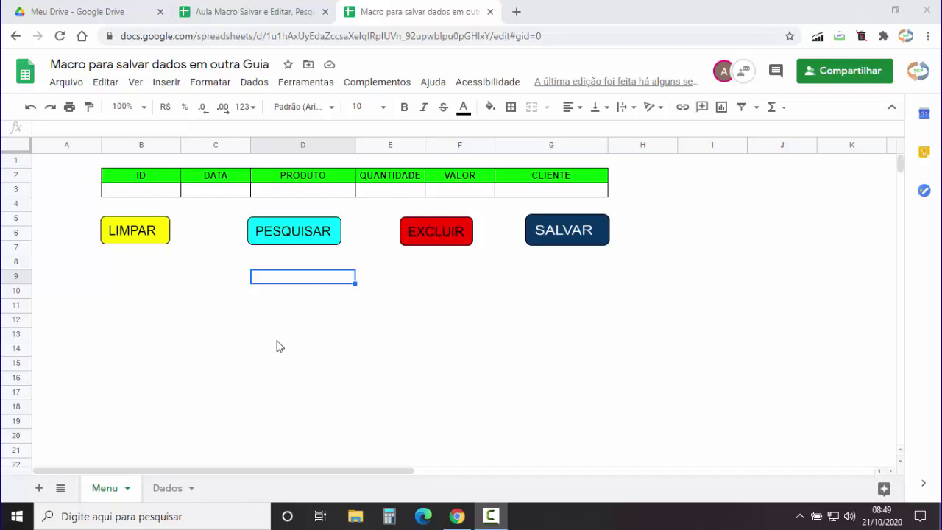
# Inspect the Dados sheet's ID column and its CPF column H.
pyautogui.click(179, 498)
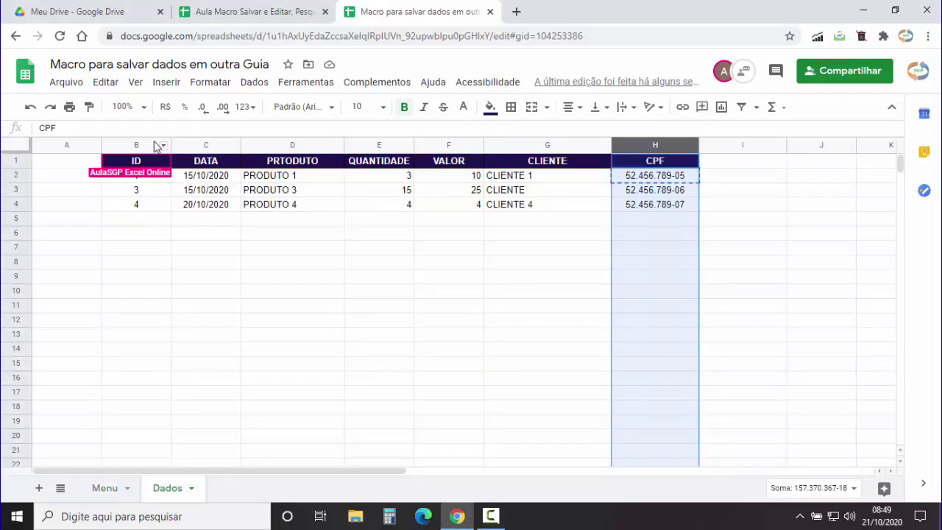
pyautogui.click(143, 144)
pyautogui.click(142, 234)
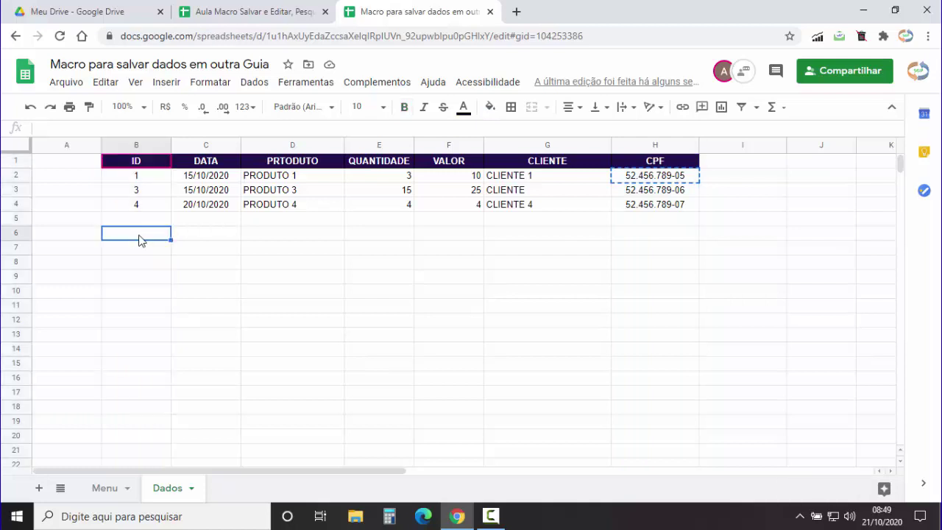
pyautogui.click(661, 144)
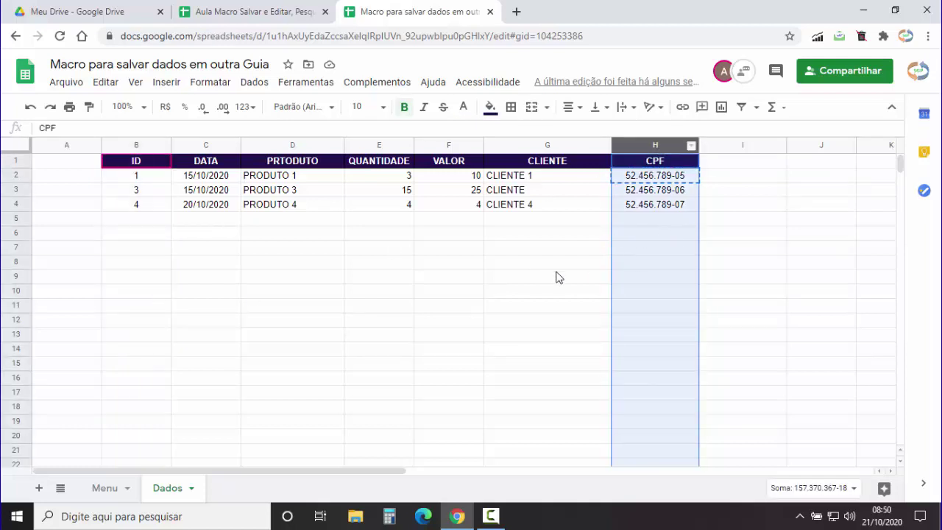
# On the Menu sheet, search for ID 3 entered in B3, then clear the found record.
pyautogui.click(103, 488)
pyautogui.click(137, 191)
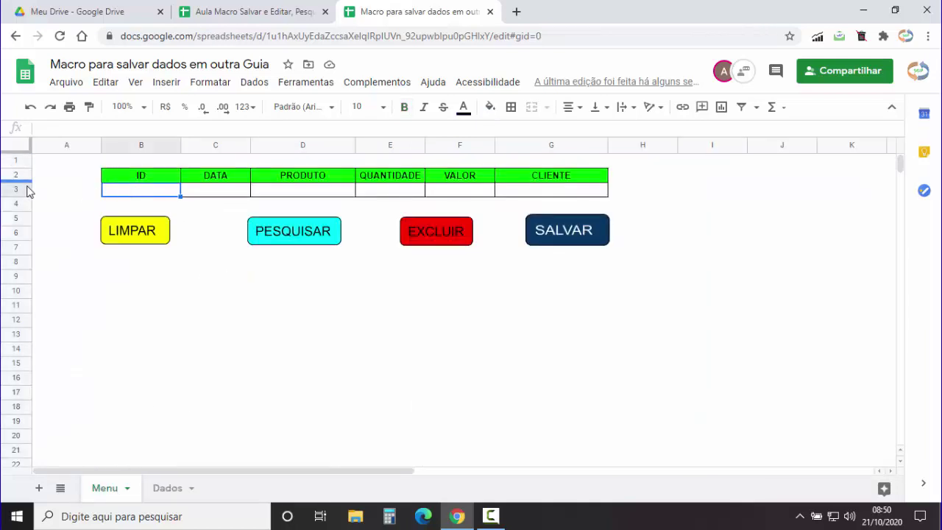
pyautogui.write('3')
pyautogui.press('Return')
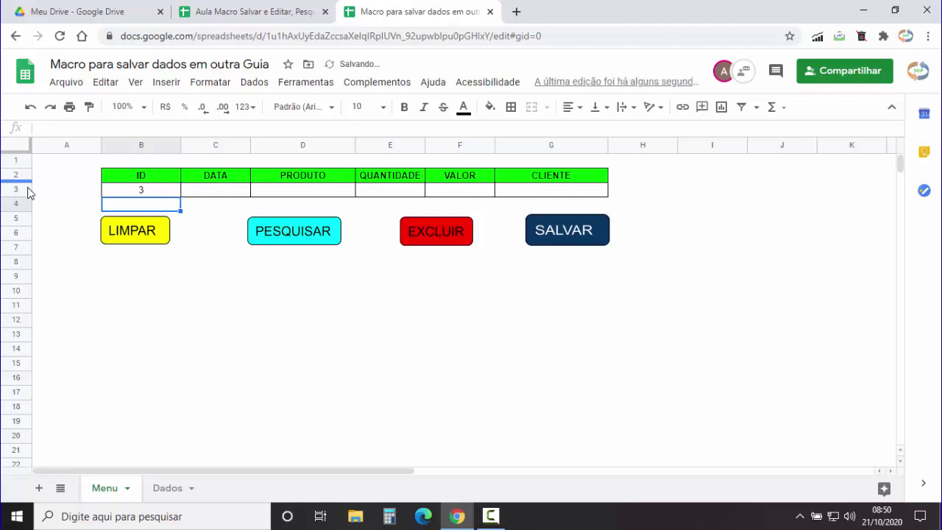
pyautogui.click(291, 241)
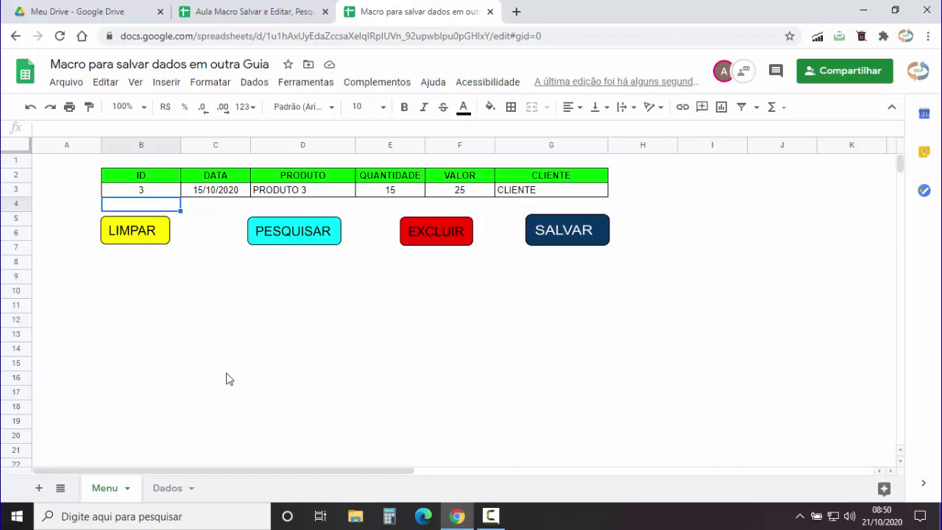
pyautogui.click(139, 234)
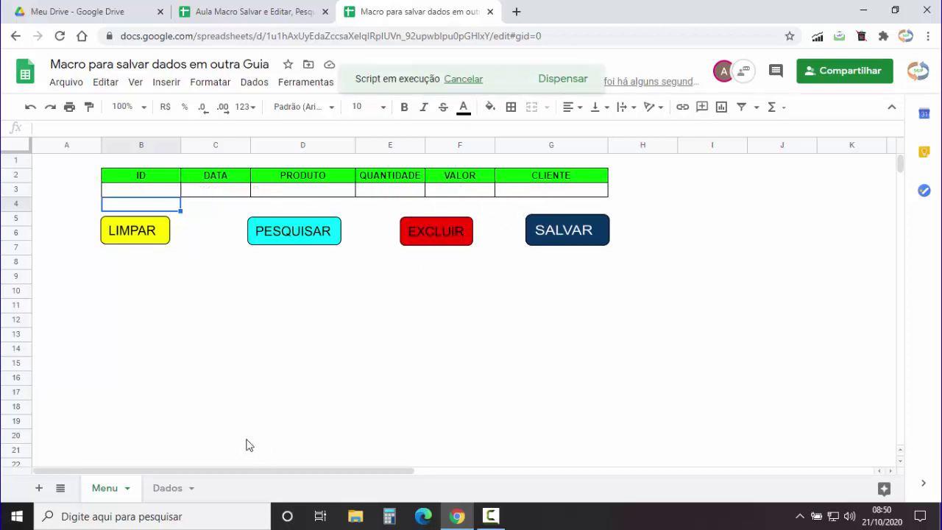
# Paste the first CPF from Dados H2 into B3 as values only and run the search.
pyautogui.click(168, 488)
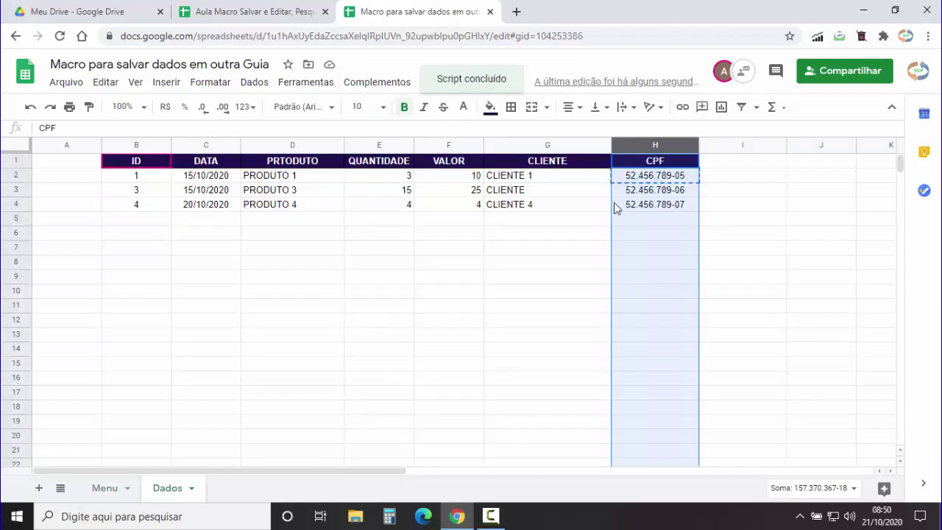
pyautogui.click(649, 179)
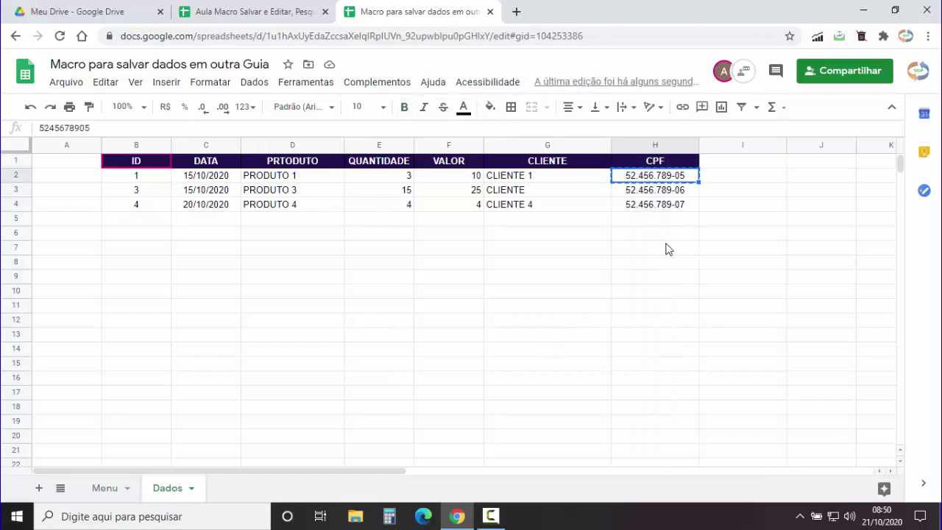
pyautogui.click(105, 488)
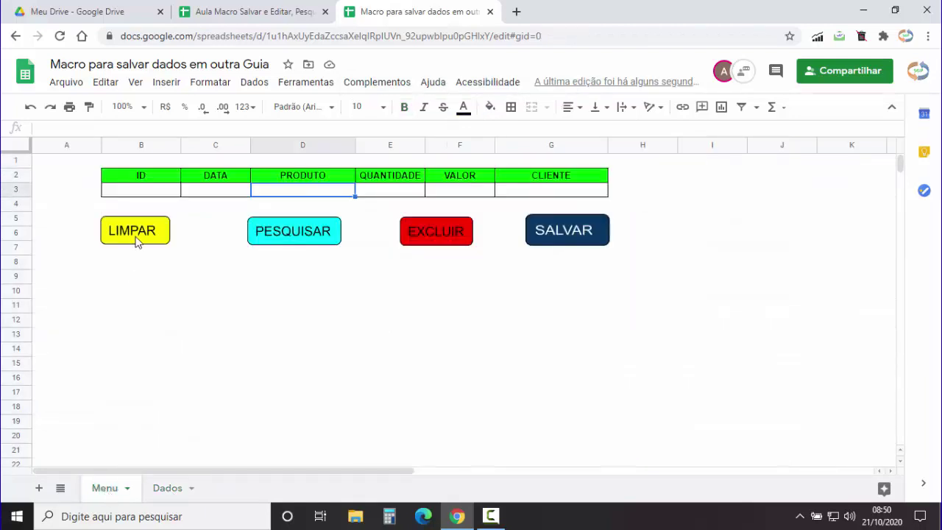
pyautogui.click(136, 193)
pyautogui.hotkey('ctrl', 'v')
pyautogui.click(213, 215)
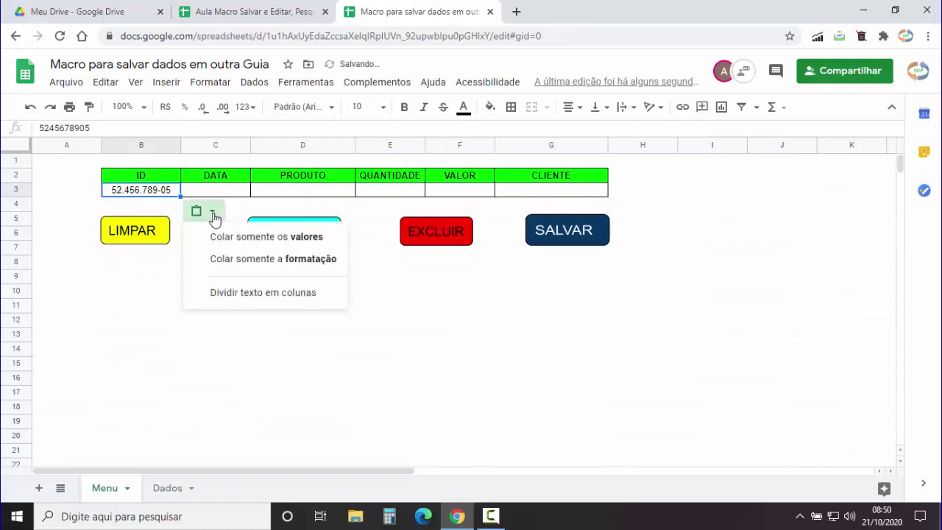
pyautogui.click(240, 236)
pyautogui.click(247, 321)
pyautogui.click(293, 241)
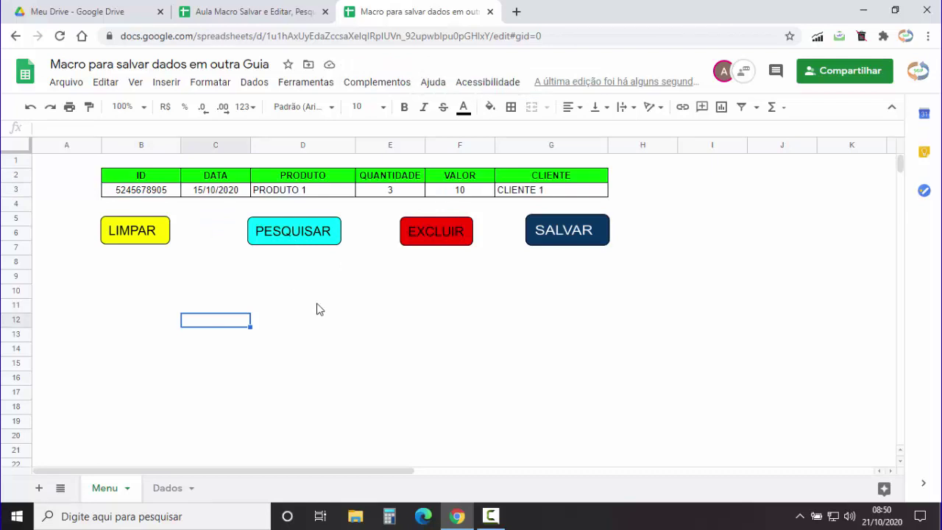
# Recheck the Dados ID and CPF columns, clear the search form, then go to Aula Macro Salvar e Editar.
pyautogui.click(176, 493)
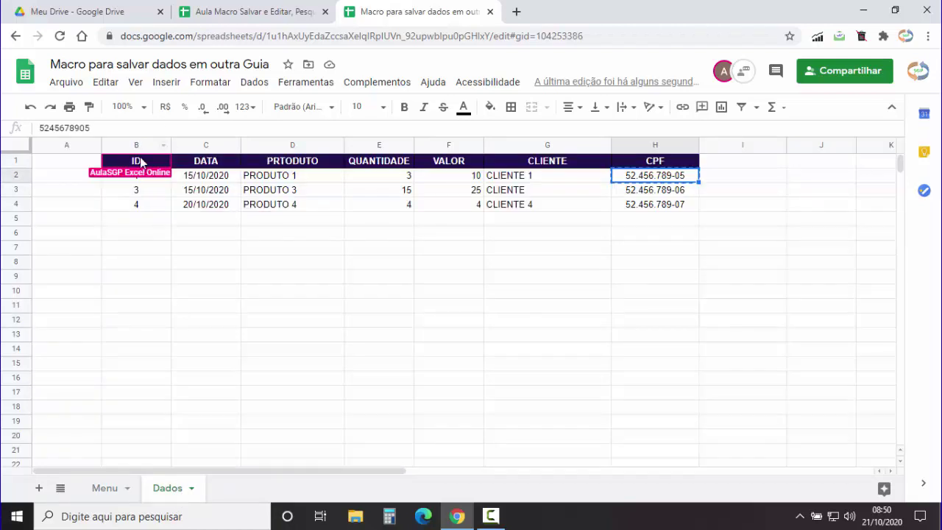
pyautogui.click(135, 145)
pyautogui.click(654, 144)
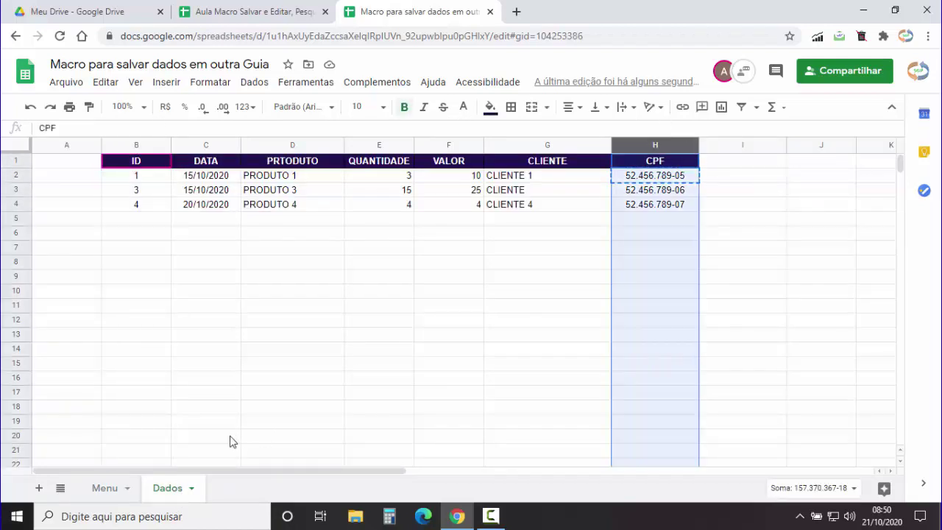
pyautogui.click(103, 490)
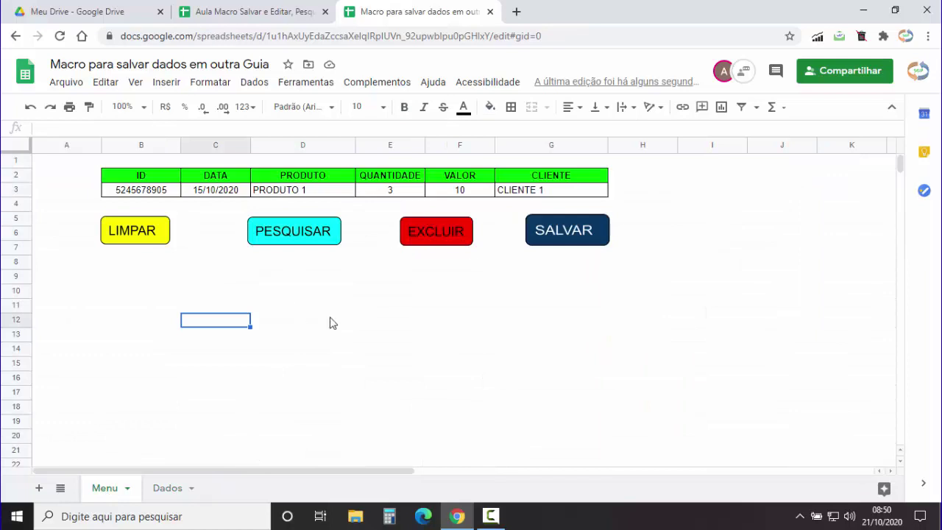
pyautogui.click(117, 231)
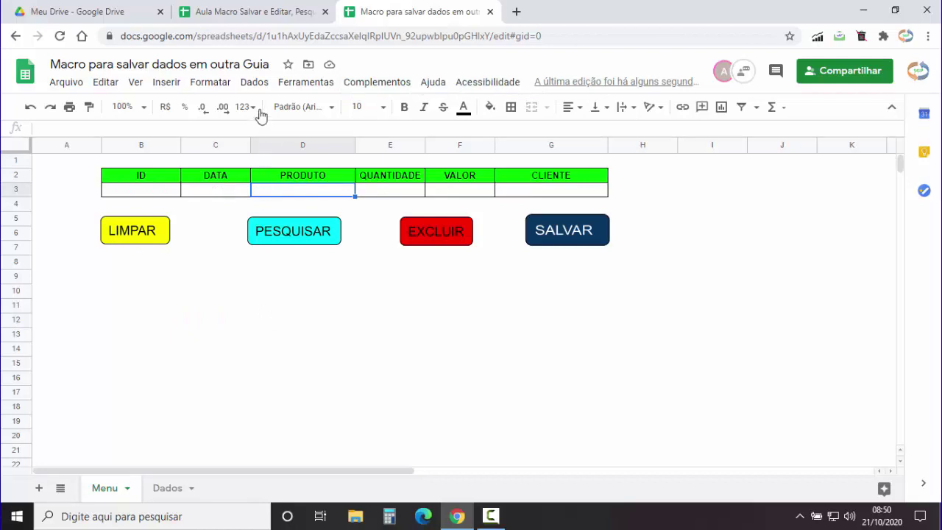
pyautogui.click(238, 11)
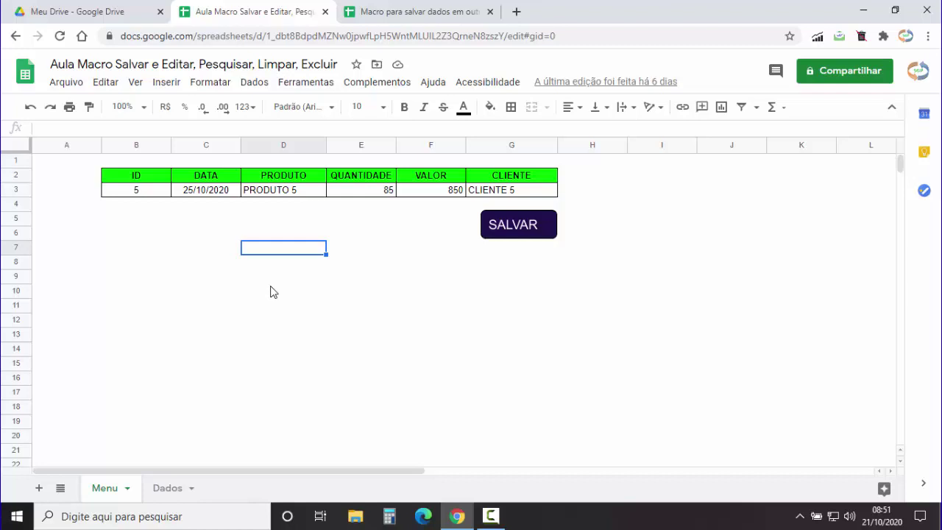
# Open the script editor from Ferramentas and select empty line 109 at the end of Código.gs.
pyautogui.click(292, 87)
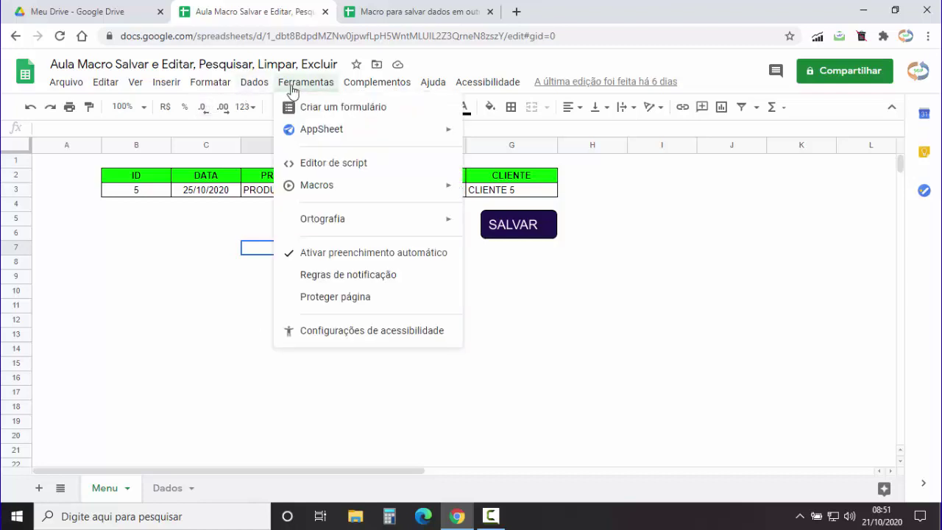
pyautogui.click(311, 169)
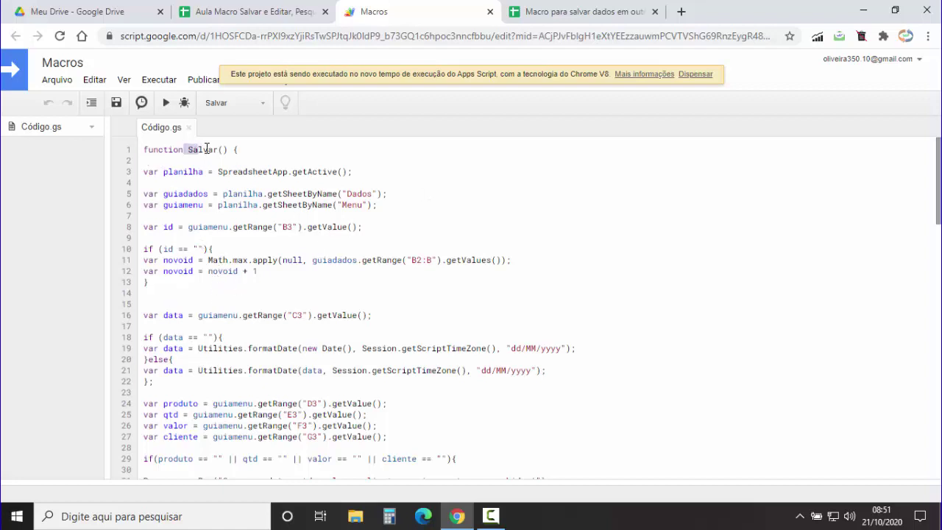
pyautogui.moveTo(188, 150); pyautogui.dragTo(219, 150)
pyautogui.scroll(-2, 230, 231)
pyautogui.scroll(-7, 236, 231)
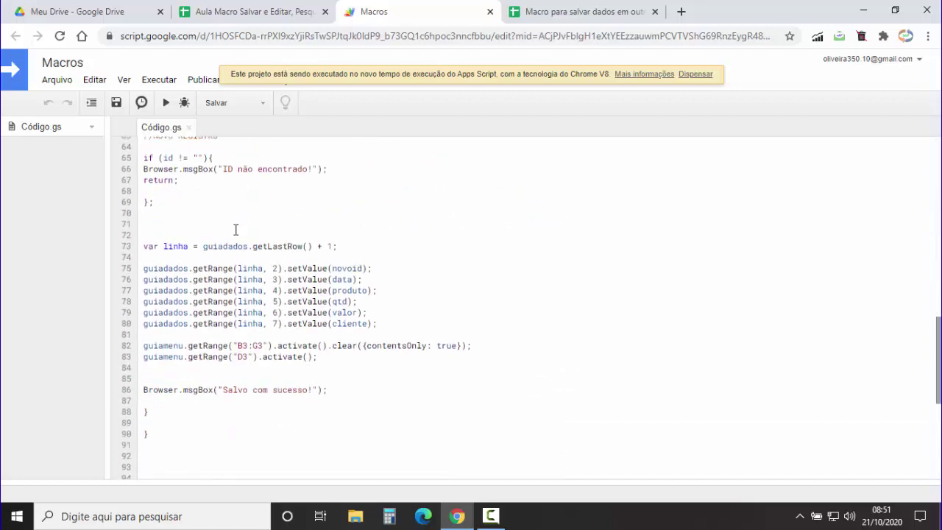
pyautogui.scroll(-4, 236, 231)
pyautogui.click(201, 355)
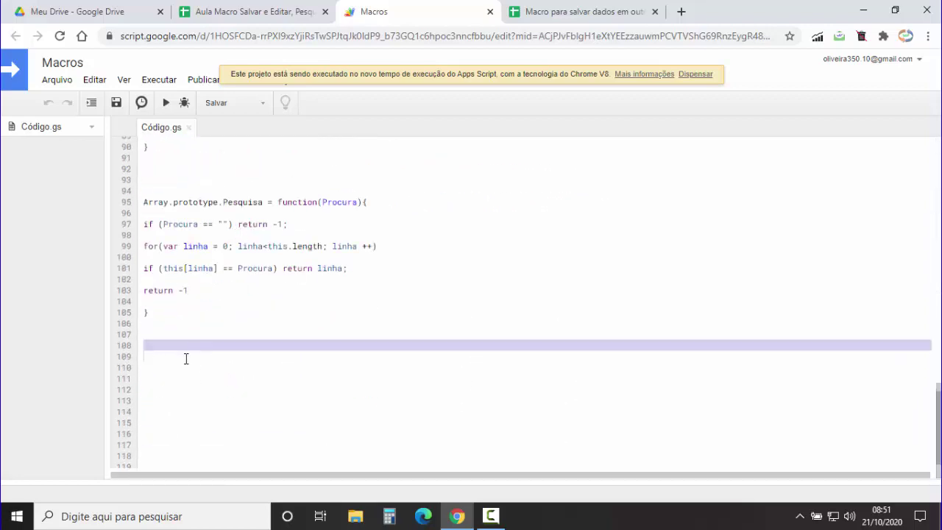
pyautogui.tripleClick(147, 360)
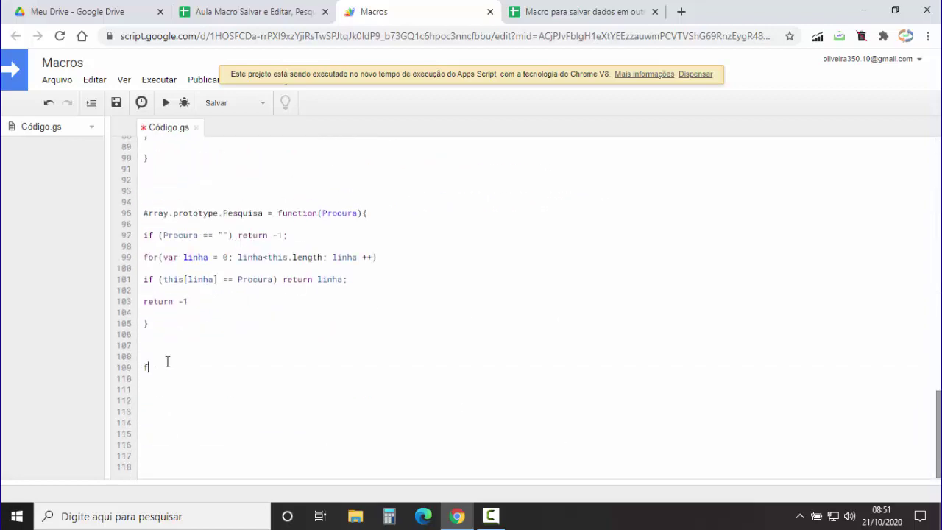
# Add an empty function Pesquisar(){} with blank lines inside its body.
pyautogui.write('function ')
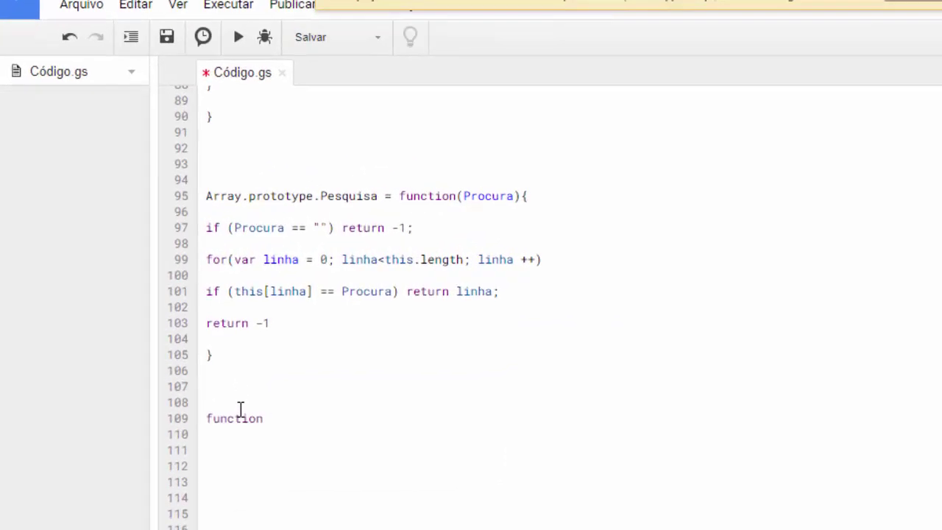
pyautogui.write('Pesquisar')
pyautogui.write('(){}')
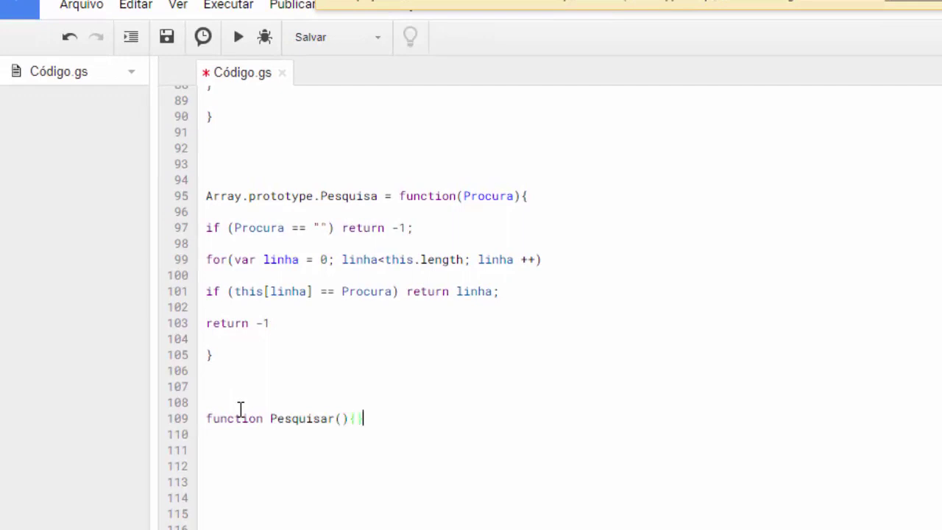
pyautogui.press('Left')
pyautogui.press('Return')
pyautogui.press('Return')
pyautogui.press('Return')
pyautogui.press('Return')
pyautogui.press('Down')
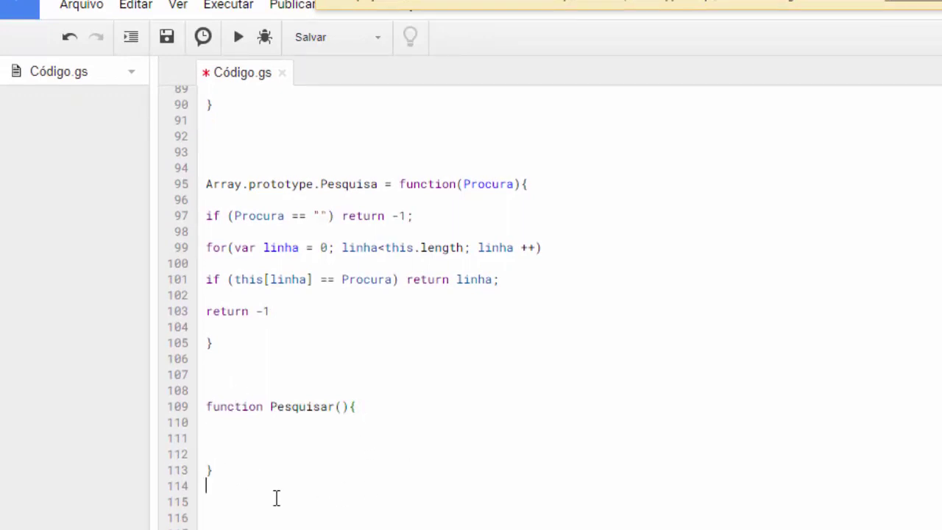
pyautogui.press('Down')
pyautogui.scroll(-3, 280, 497)
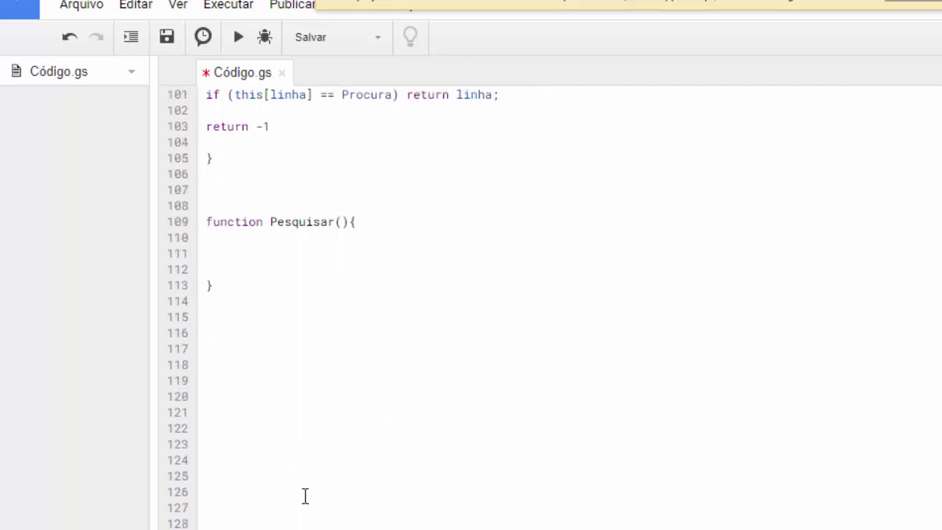
pyautogui.click(252, 222)
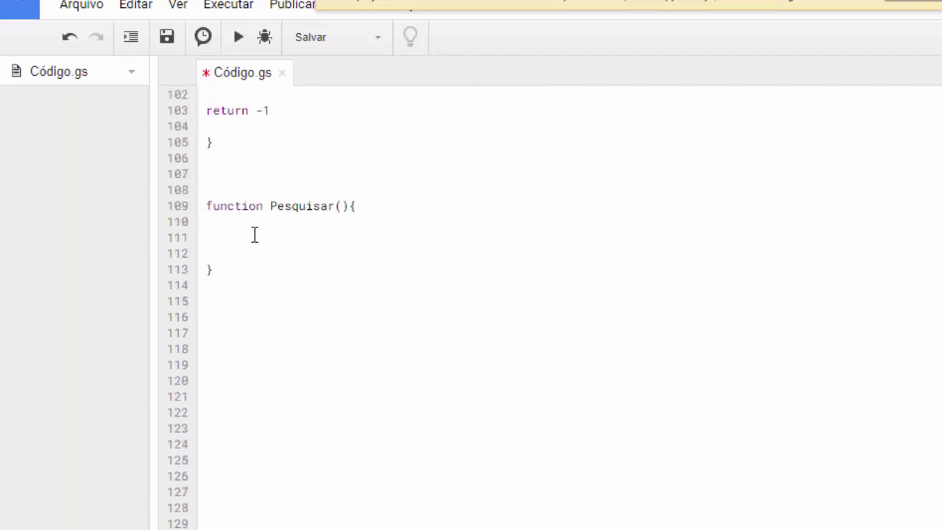
pyautogui.press('Return')
pyautogui.press('Return')
pyautogui.click(231, 243)
# Declare var planilha = SpreadsheetApp.getActive(); on line 111.
pyautogui.write('var ')
pyautogui.write('planilha')
pyautogui.write(' = ')
pyautogui.write('Sprea')
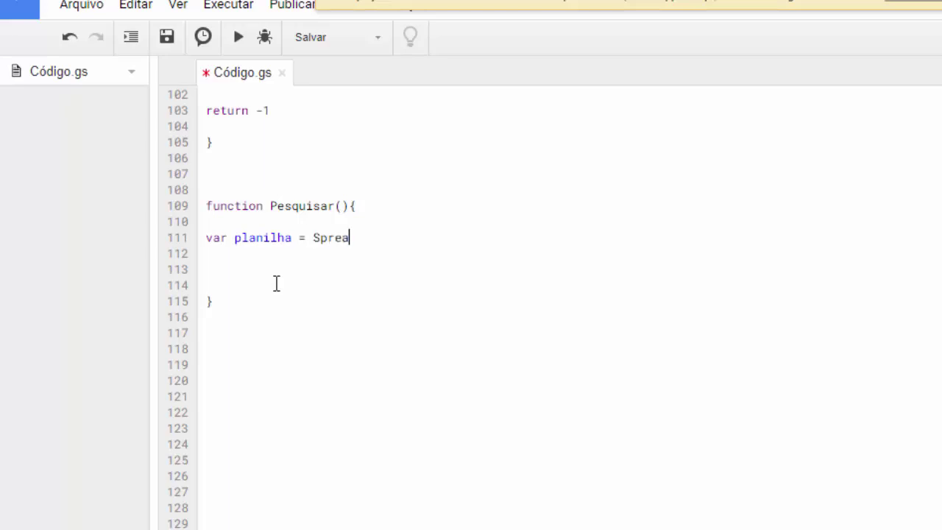
pyautogui.write('dsheetA')
pyautogui.write('pp.get')
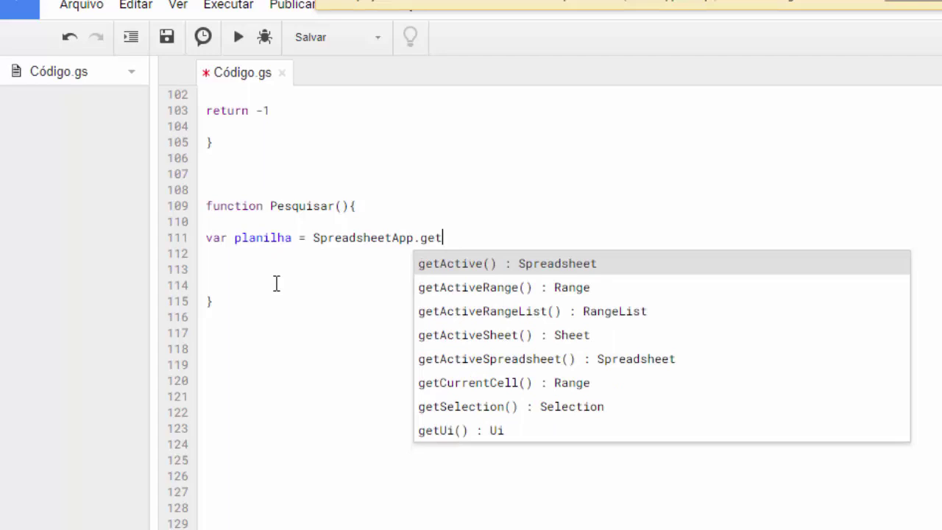
pyautogui.click(434, 267)
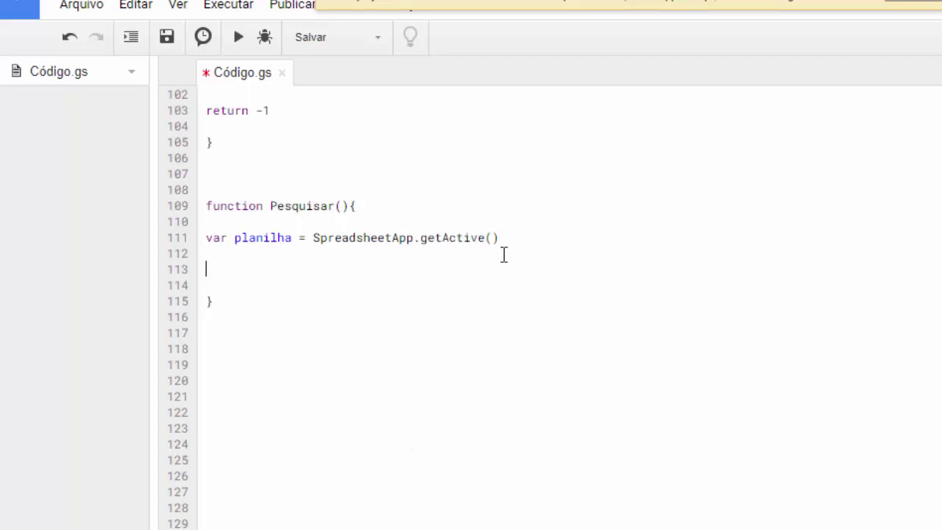
pyautogui.click(510, 241)
pyautogui.write(';')
pyautogui.press('Return')
# Declare var guiadados = planilha.getSheetByName(""); with the sheet name left empty.
pyautogui.write('var')
pyautogui.write(' guiadad')
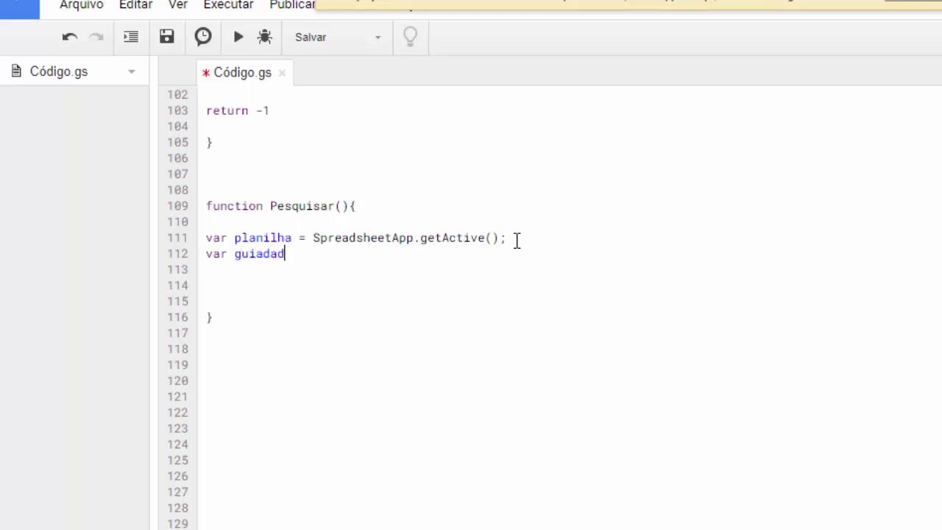
pyautogui.write('os =')
pyautogui.moveTo(293, 237); pyautogui.dragTo(235, 238)
pyautogui.hotkey('ctrl', 'c')
pyautogui.click(331, 257)
pyautogui.hotkey('ctrl', 'v')
pyautogui.write('.g')
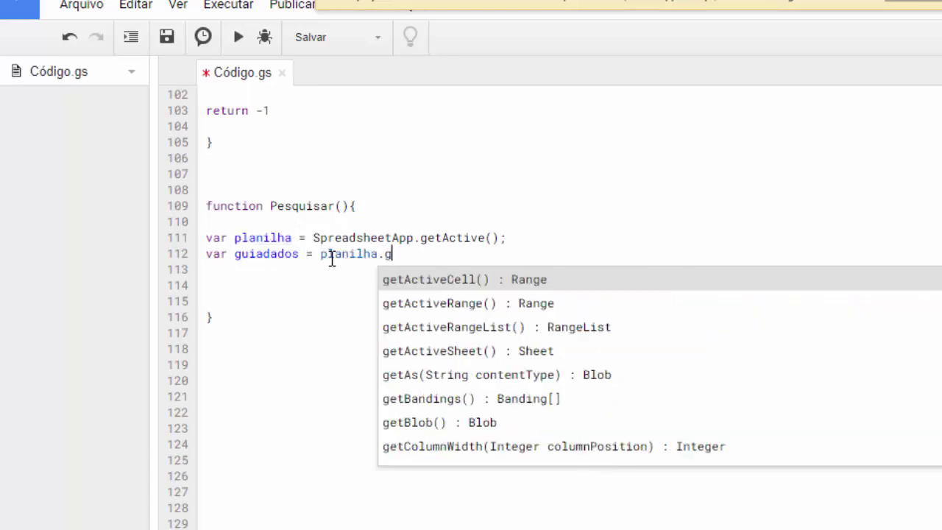
pyautogui.write('etsh')
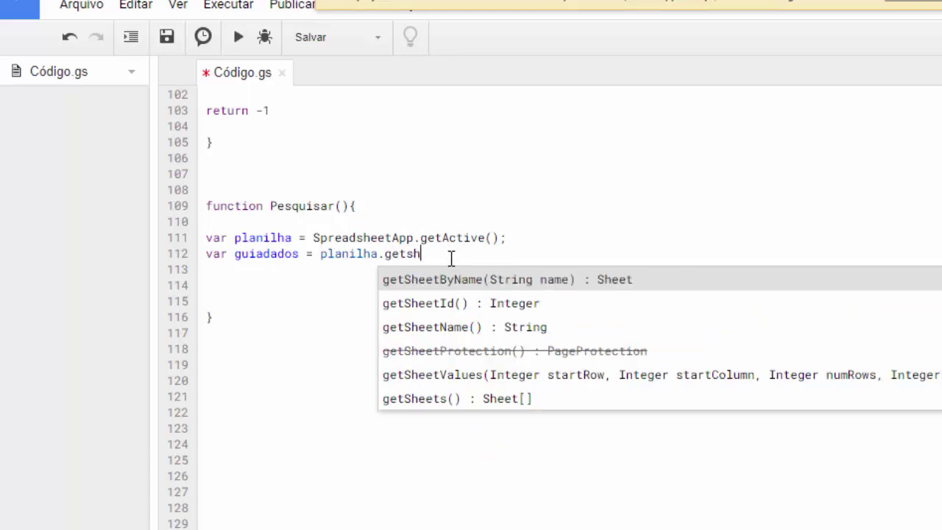
pyautogui.click(450, 280)
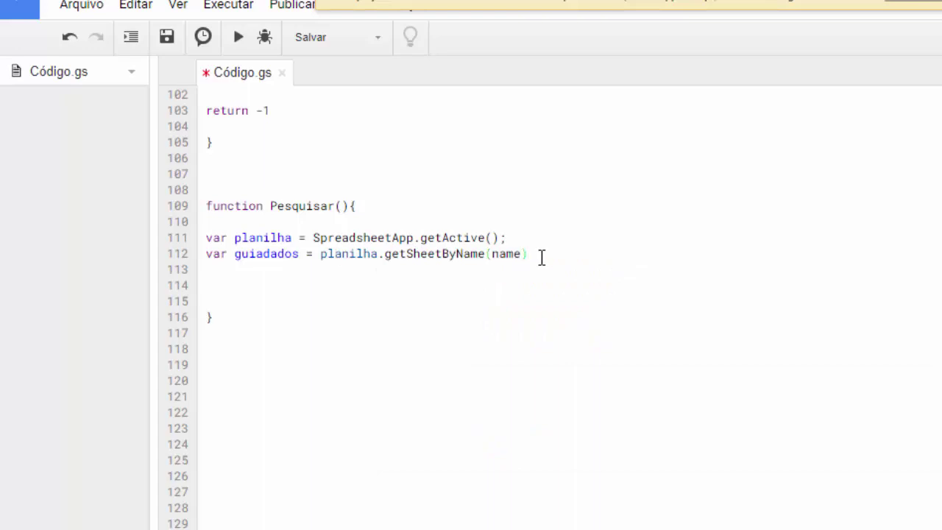
pyautogui.write(';')
pyautogui.doubleClick(508, 253)
pyautogui.write('""')
pyautogui.click(247, 278)
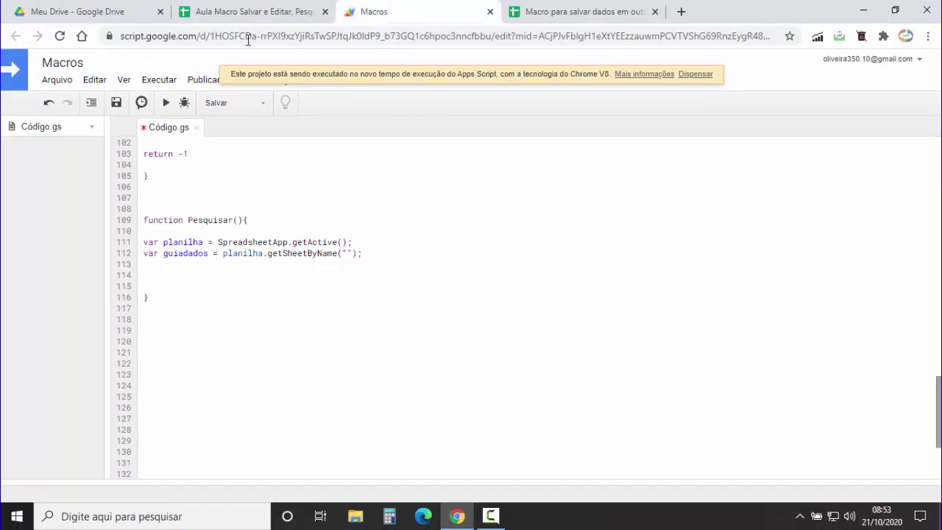
# Check the exact name of the Dados sheet in the spreadsheet, leaving it unchanged.
pyautogui.click(239, 16)
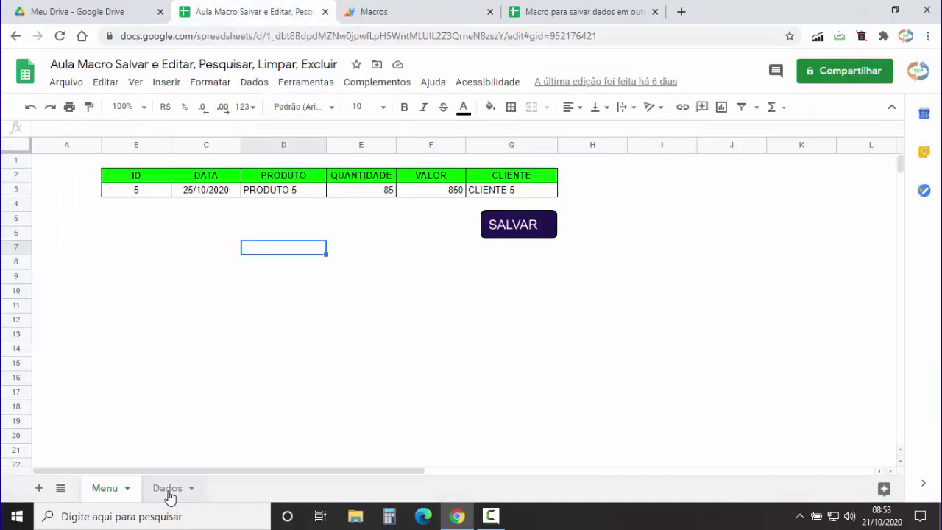
pyautogui.click(193, 491)
pyautogui.click(193, 489)
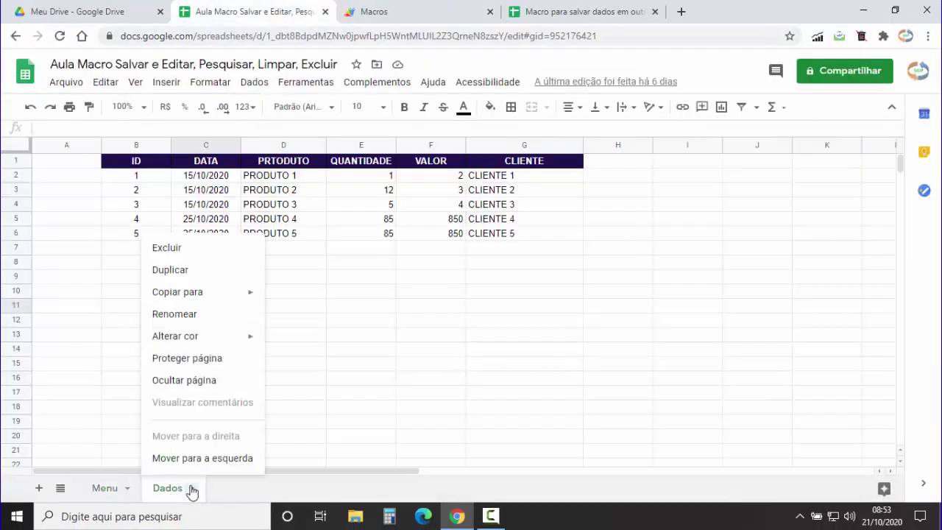
pyautogui.click(175, 315)
pyautogui.press('Return')
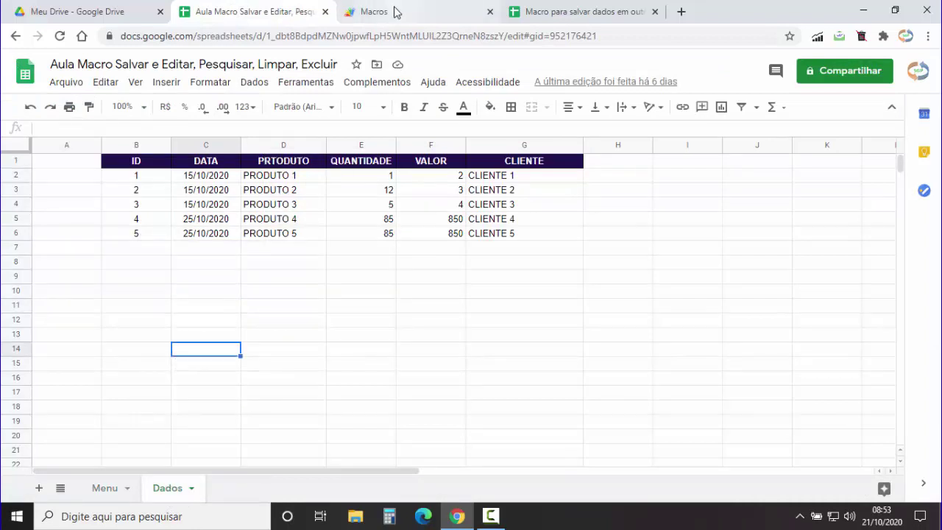
pyautogui.click(391, 11)
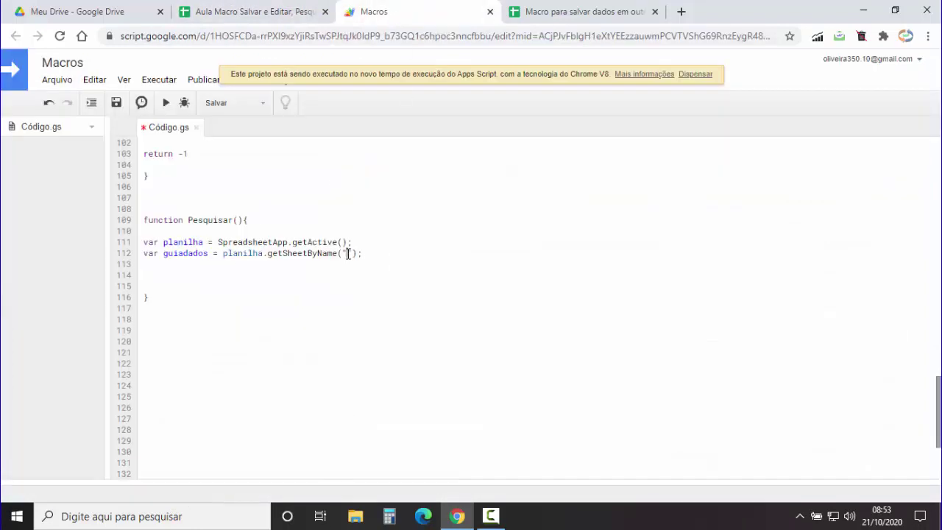
# Fill in "Dados" as the sheet name for guiadados.
pyautogui.write('Dados')
pyautogui.moveTo(386, 253); pyautogui.dragTo(147, 253)
pyautogui.click(149, 297)
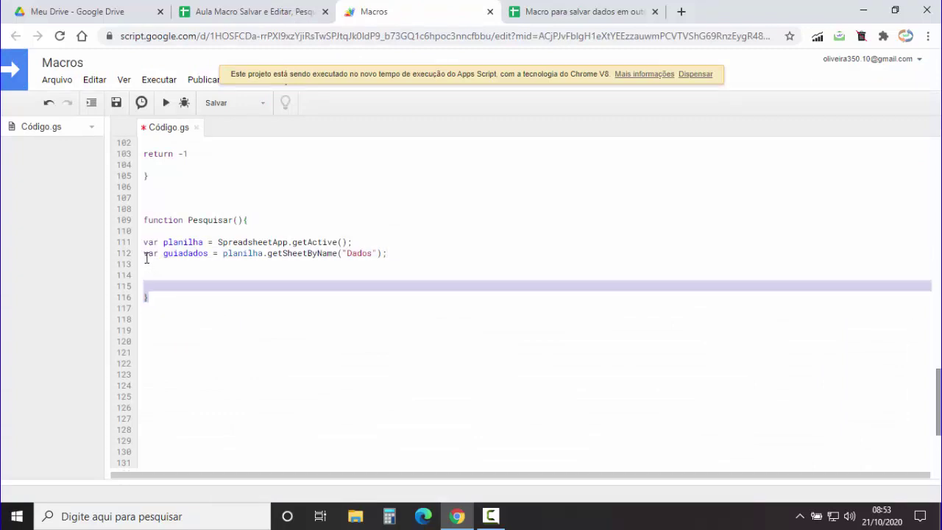
# Duplicate the guiadados line onto line 113 and rename its variable to guiamenu.
pyautogui.moveTo(145, 254); pyautogui.dragTo(398, 256)
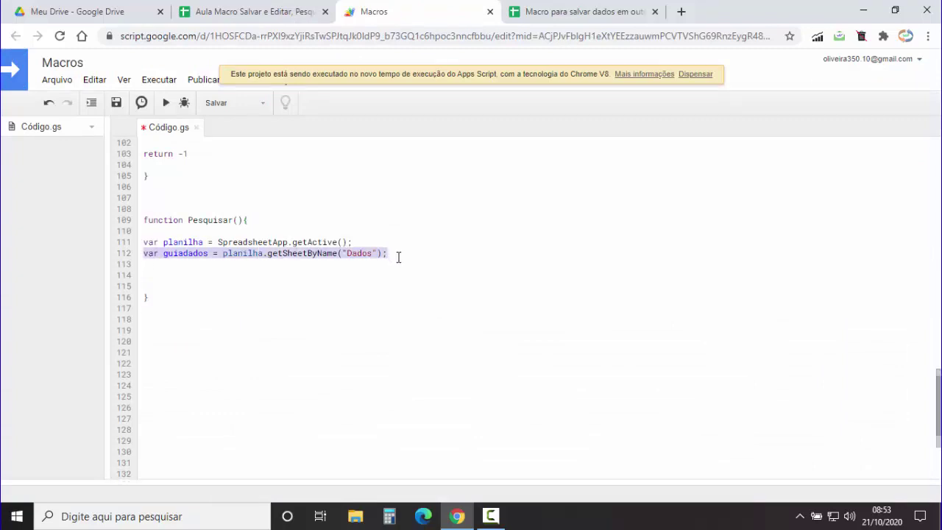
pyautogui.hotkey('ctrl', 'c')
pyautogui.click(162, 263)
pyautogui.hotkey('ctrl', 'v')
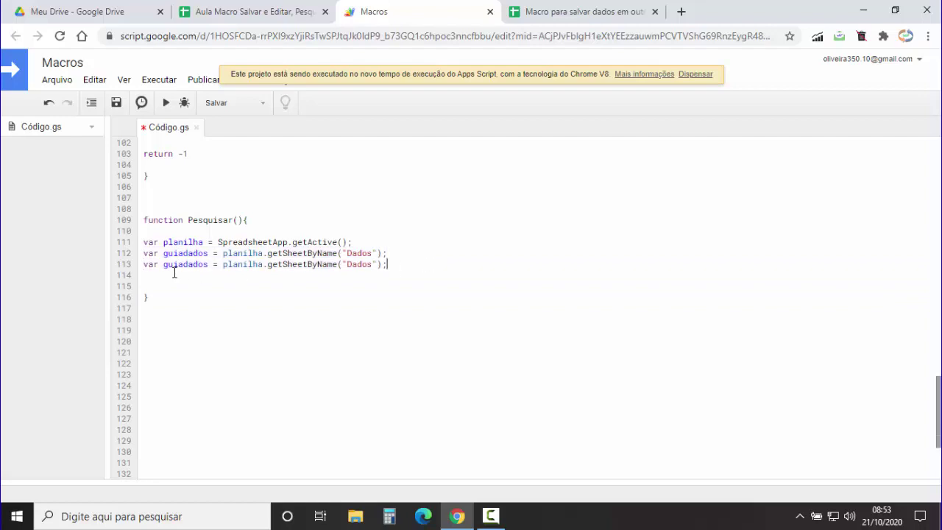
pyautogui.press('BackSpace')
pyautogui.press('BackSpace')
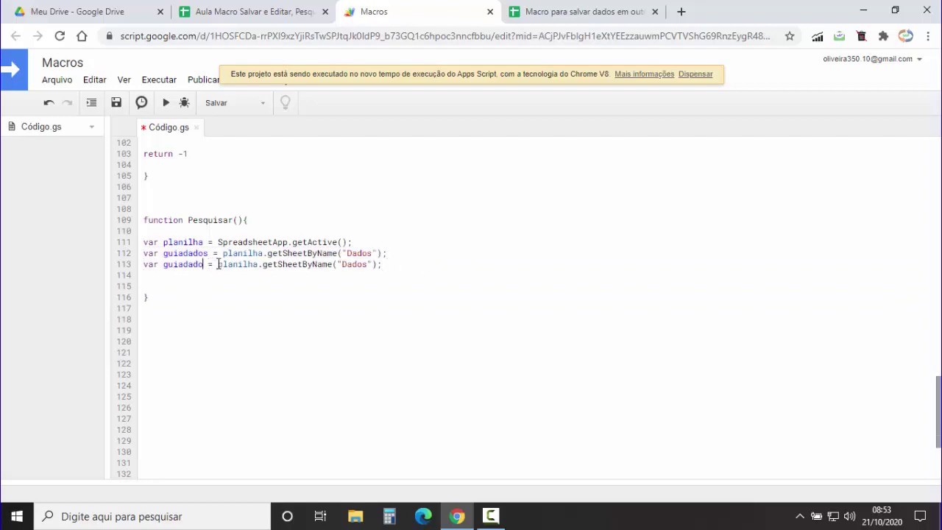
pyautogui.press('BackSpace')
pyautogui.press('BackSpace')
pyautogui.press('BackSpace')
pyautogui.write('menu')
pyautogui.click(234, 13)
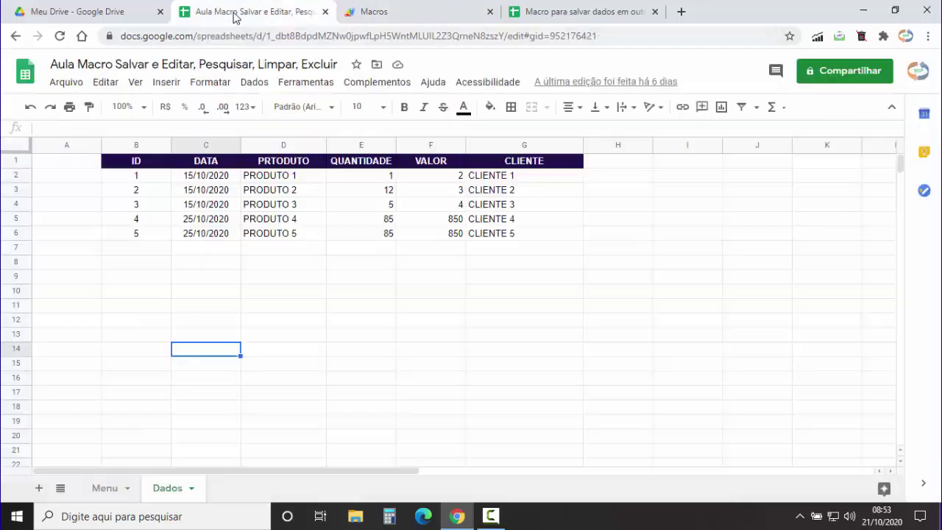
pyautogui.click(107, 488)
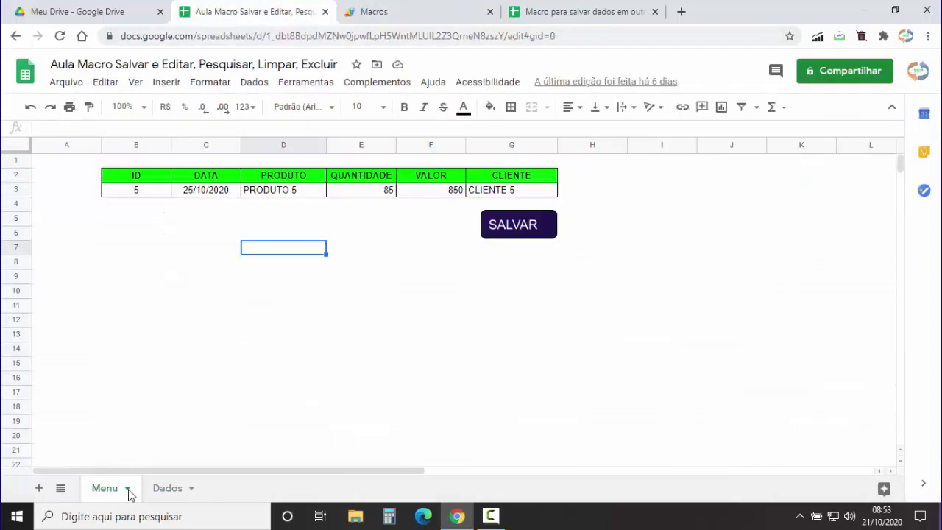
pyautogui.click(126, 489)
pyautogui.click(120, 318)
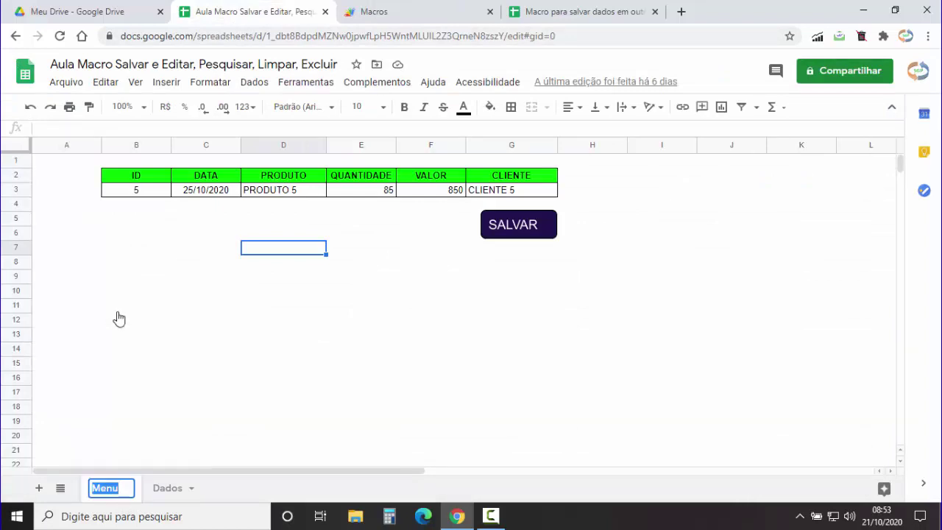
pyautogui.click(123, 277)
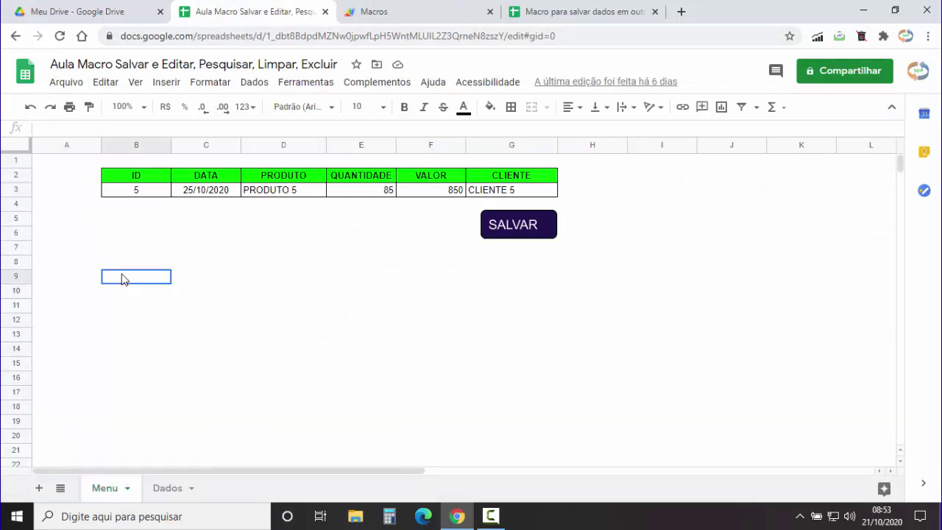
pyautogui.click(403, 14)
# Point guiamenu at the "Menu" sheet, save, and look at cell B3 on Menu.
pyautogui.moveTo(368, 264); pyautogui.dragTo(343, 264)
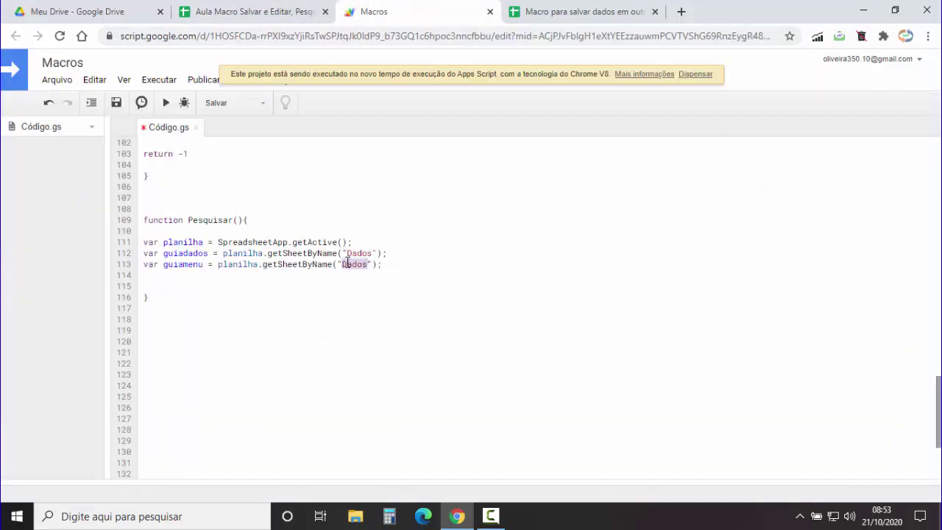
pyautogui.write('Menu')
pyautogui.press('Return')
pyautogui.click(111, 103)
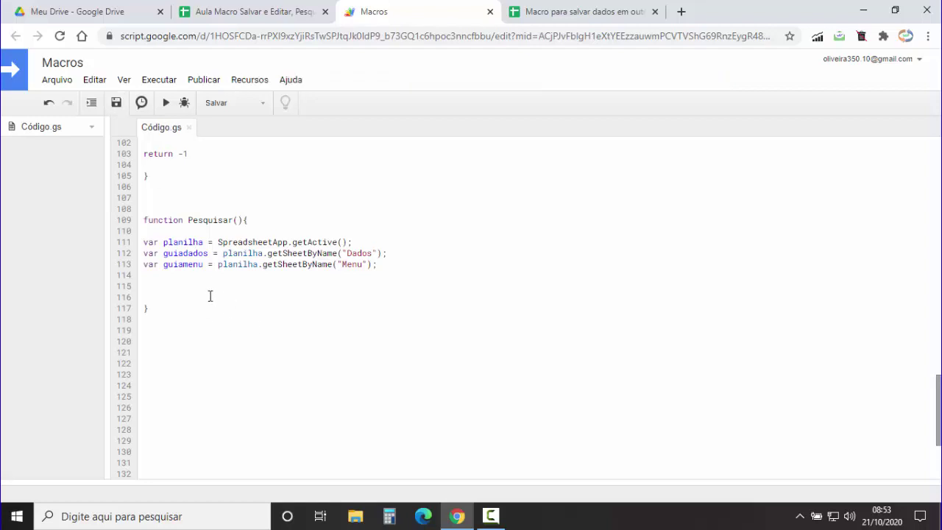
pyautogui.click(228, 11)
pyautogui.click(142, 193)
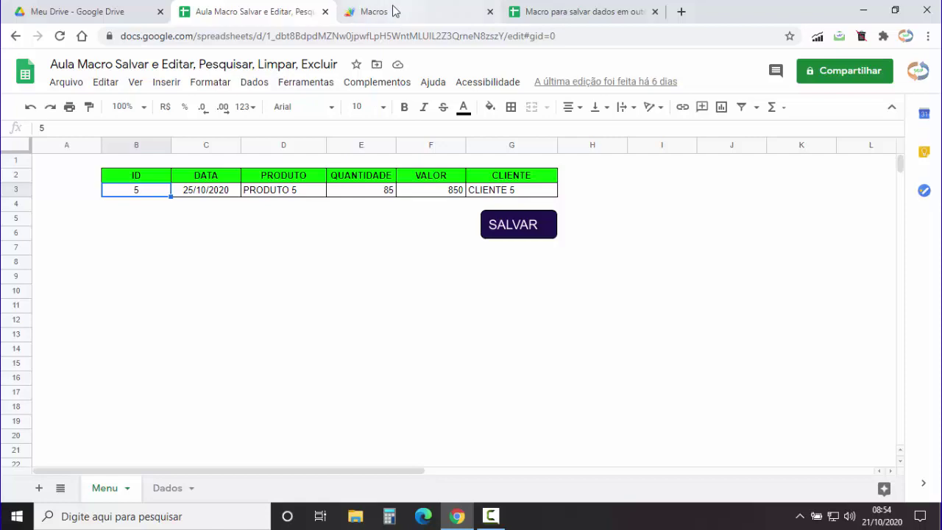
# Start line 115 as var id = guiamenu.getRange(row, column).
pyautogui.click(368, 11)
pyautogui.click(156, 285)
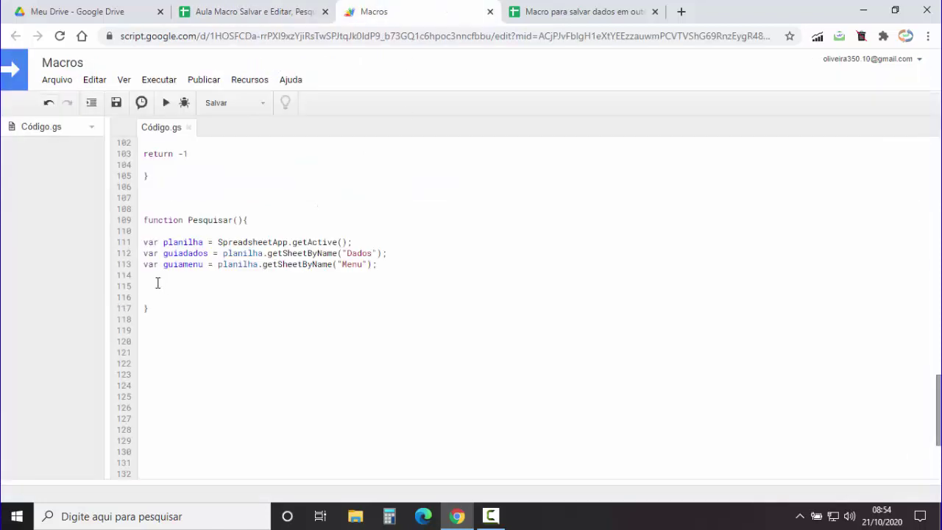
pyautogui.write('var id =')
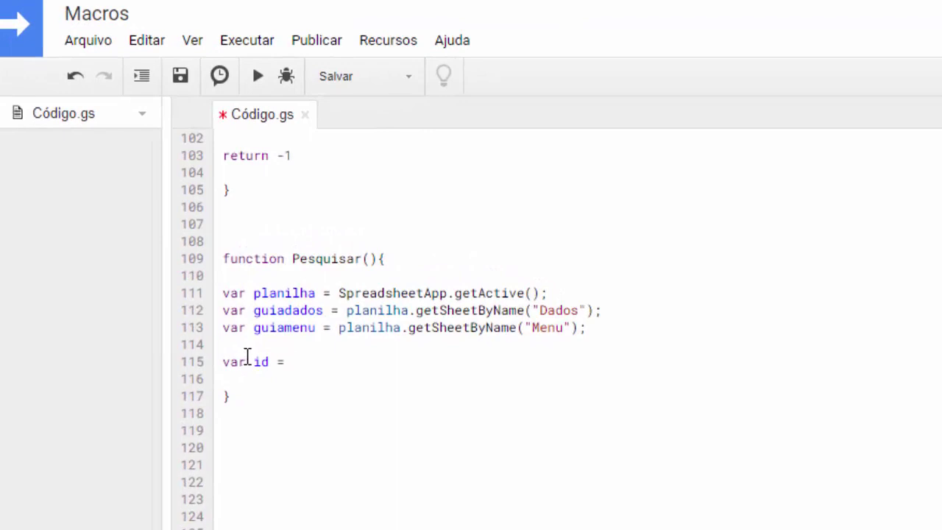
pyautogui.moveTo(324, 328); pyautogui.dragTo(254, 328)
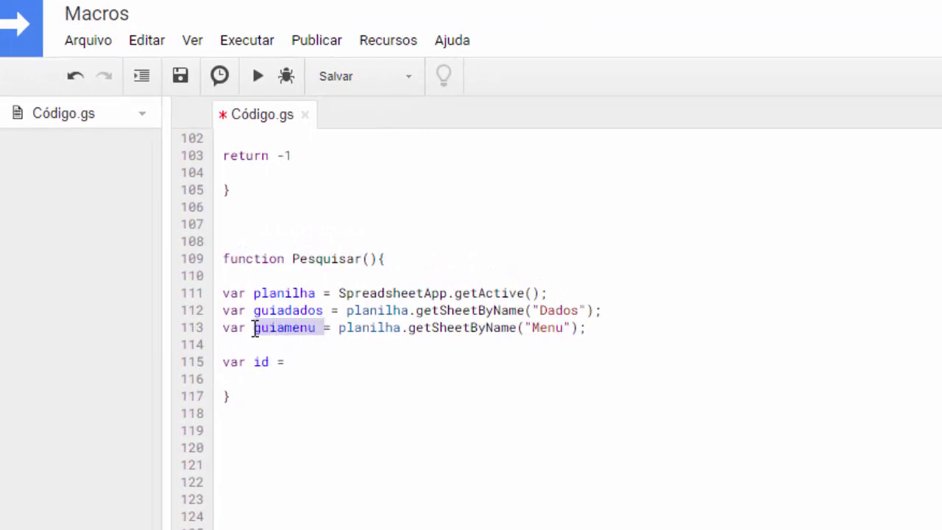
pyautogui.click(309, 365)
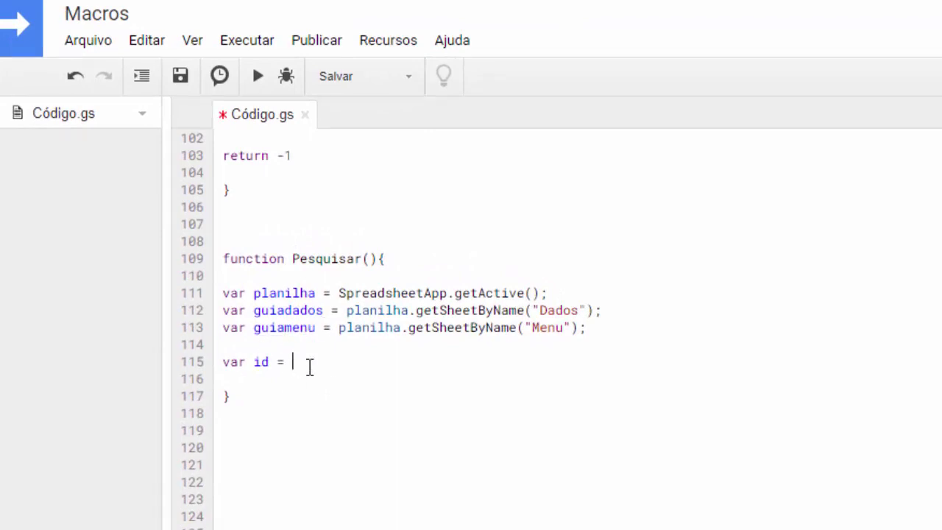
pyautogui.hotkey('ctrl', 'v')
pyautogui.write('.get')
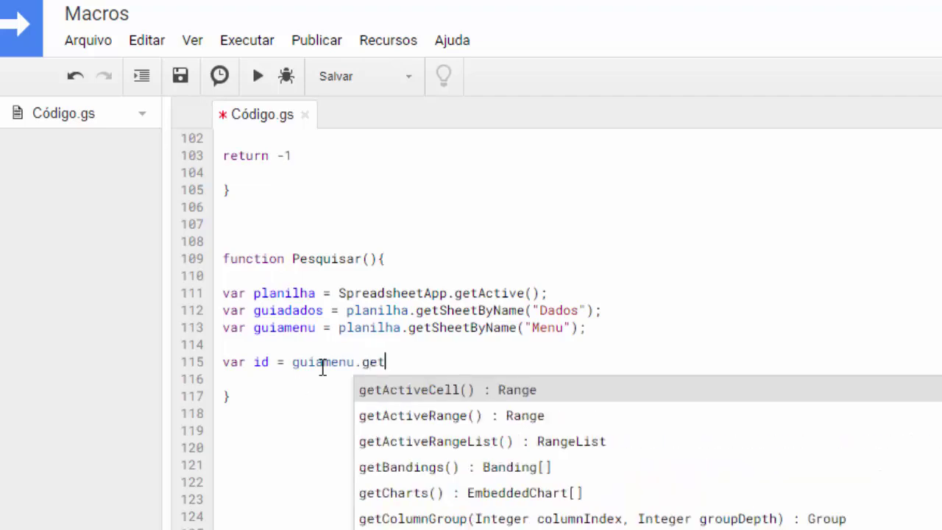
pyautogui.write('r')
pyautogui.click(401, 392)
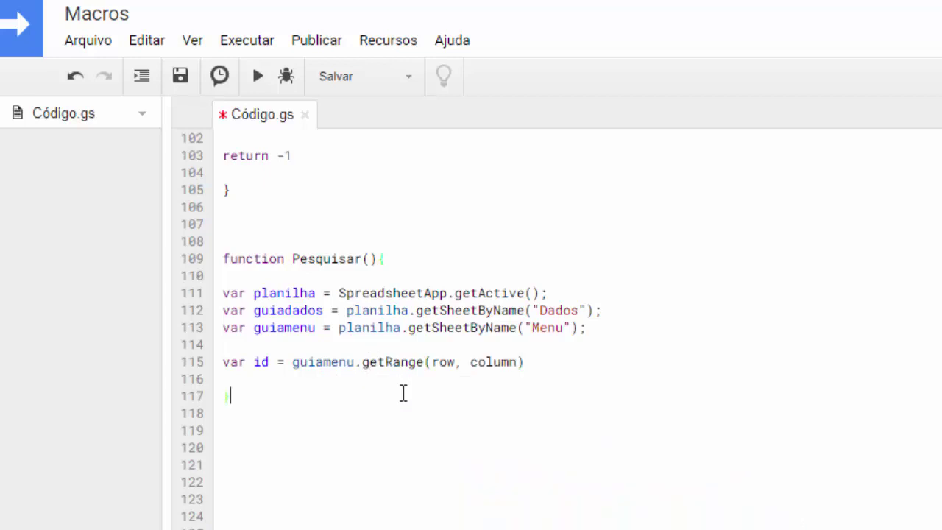
# Replace the getRange arguments with "B3" and append .getValue(); to the id line.
pyautogui.moveTo(518, 362)
pyautogui.mouseDown()
pyautogui.moveTo(434, 361)
pyautogui.moveTo(447, 362)
pyautogui.mouseUp()
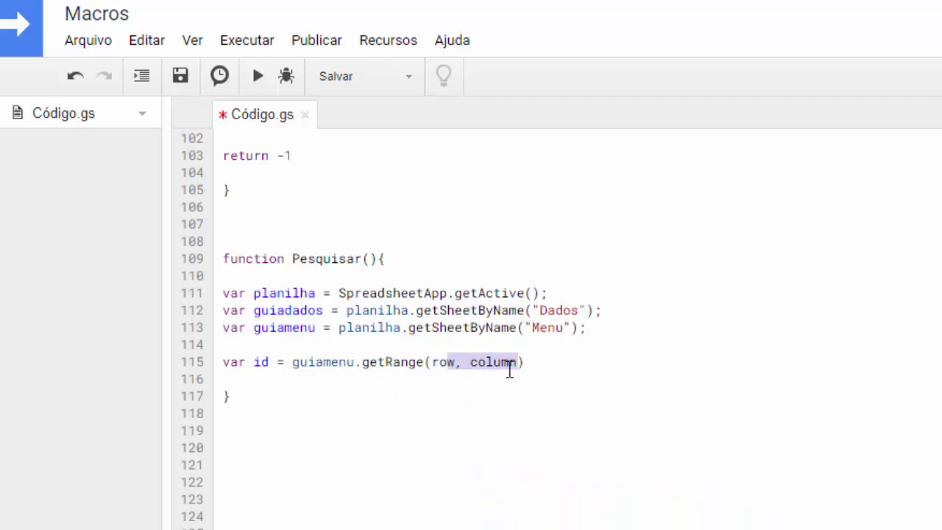
pyautogui.press('BackSpace')
pyautogui.press('BackSpace')
pyautogui.press('BackSpace')
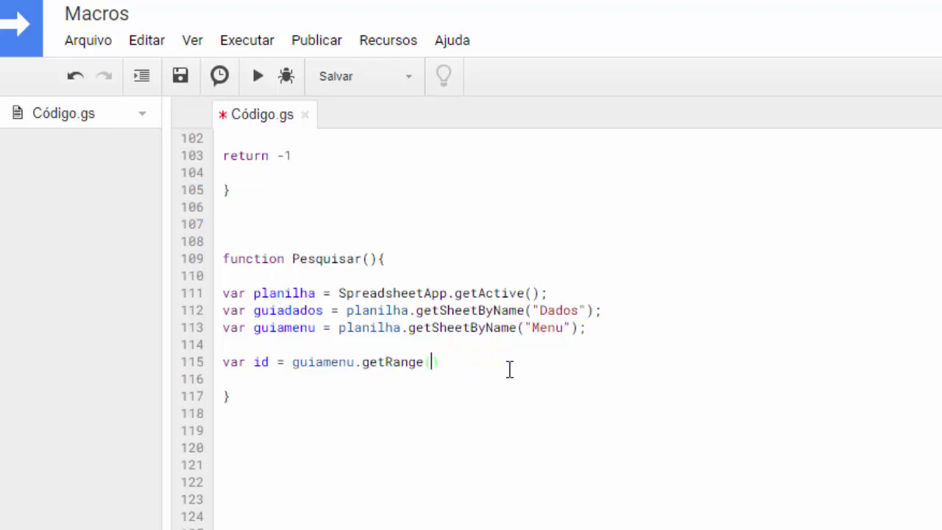
pyautogui.write('"')
pyautogui.write('B3')
pyautogui.click(479, 363)
pyautogui.write('.get')
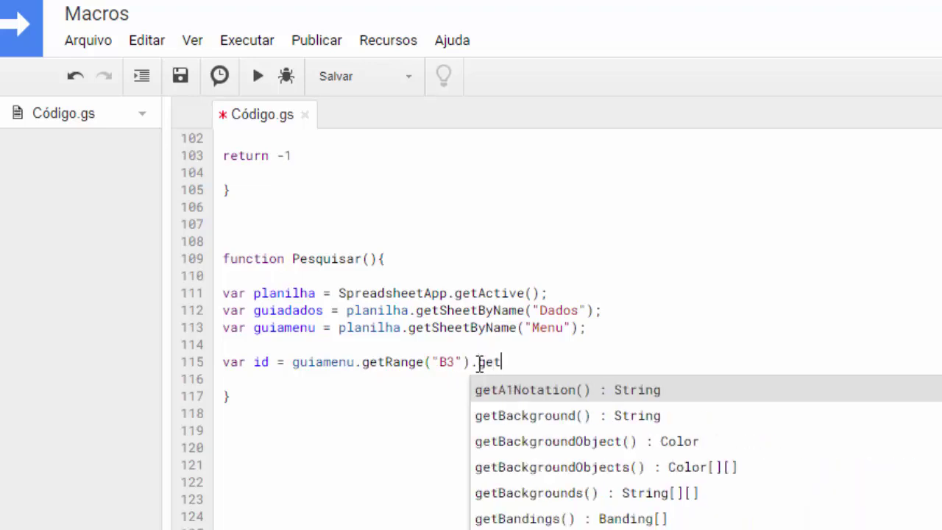
pyautogui.write('v')
pyautogui.click(522, 391)
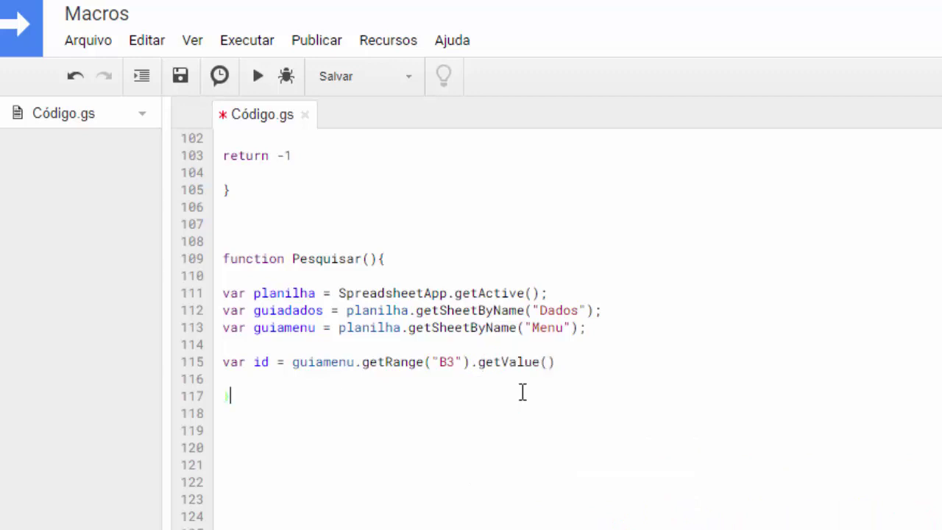
pyautogui.write(';')
pyautogui.press('Return')
pyautogui.press('Return')
pyautogui.press('Return')
# Add an if (id == "") { } block below the id line.
pyautogui.scroll(-3, 562, 367)
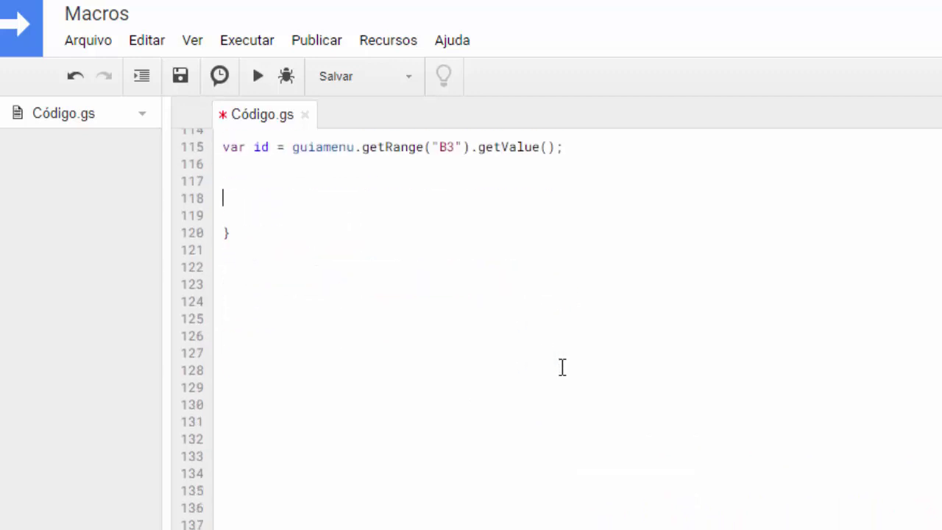
pyautogui.scroll(1, 561, 368)
pyautogui.scroll(2, 532, 348)
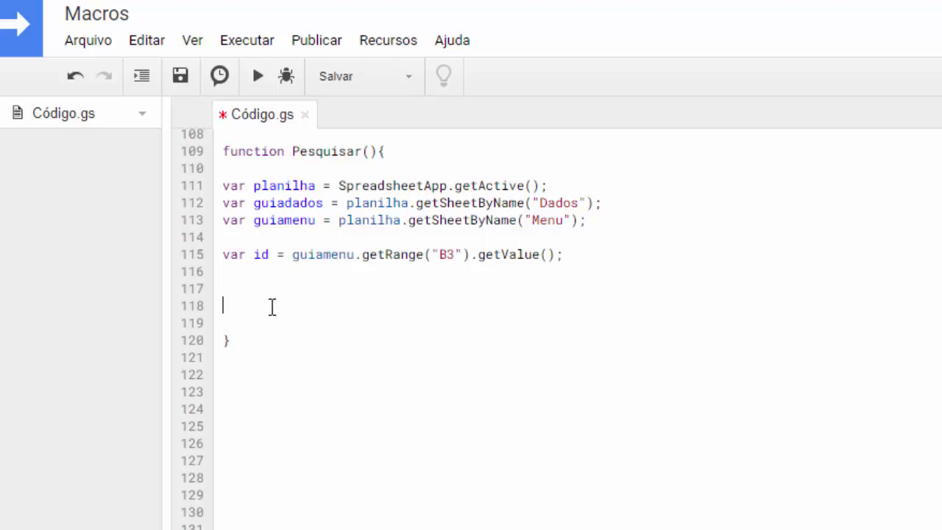
pyautogui.moveTo(270, 254); pyautogui.dragTo(248, 255)
pyautogui.click(280, 296)
pyautogui.write('if ')
pyautogui.write('(')
pyautogui.write('id')
pyautogui.write(' == ""')
pyautogui.write('){}')
pyautogui.press('Left')
pyautogui.press('Return')
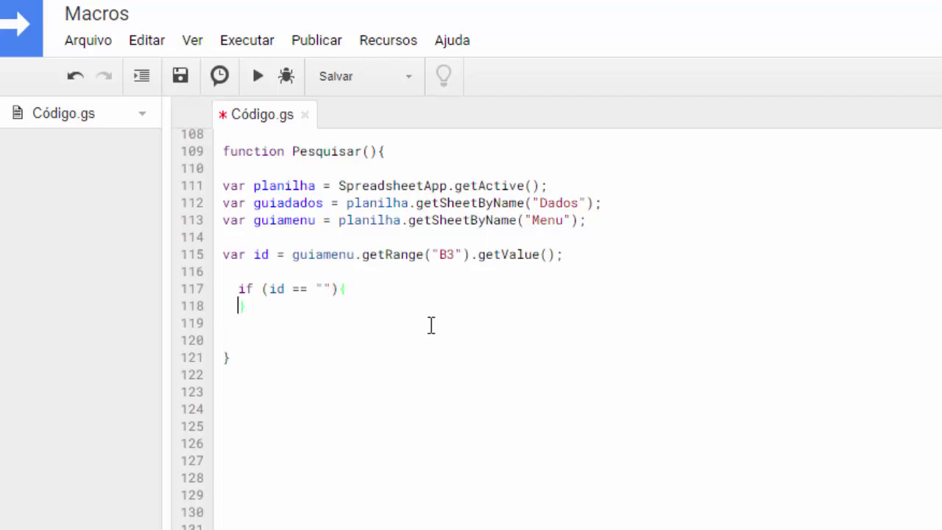
pyautogui.press('Return')
pyautogui.press('Return')
pyautogui.press('Return')
pyautogui.click(261, 321)
# Inside the block, call Browser.msgBox("Precisa fornecer ID para pesquisa!");.
pyautogui.write('Br')
pyautogui.write('owser')
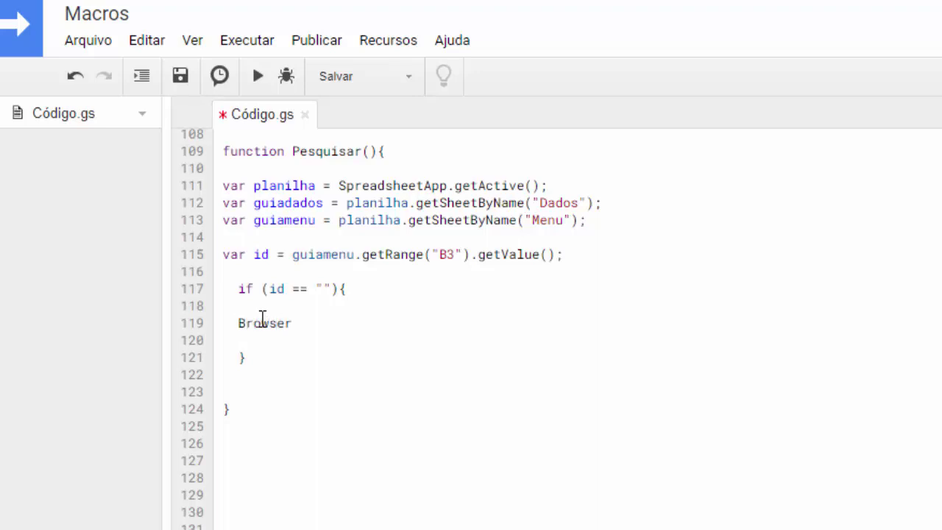
pyautogui.write('.m')
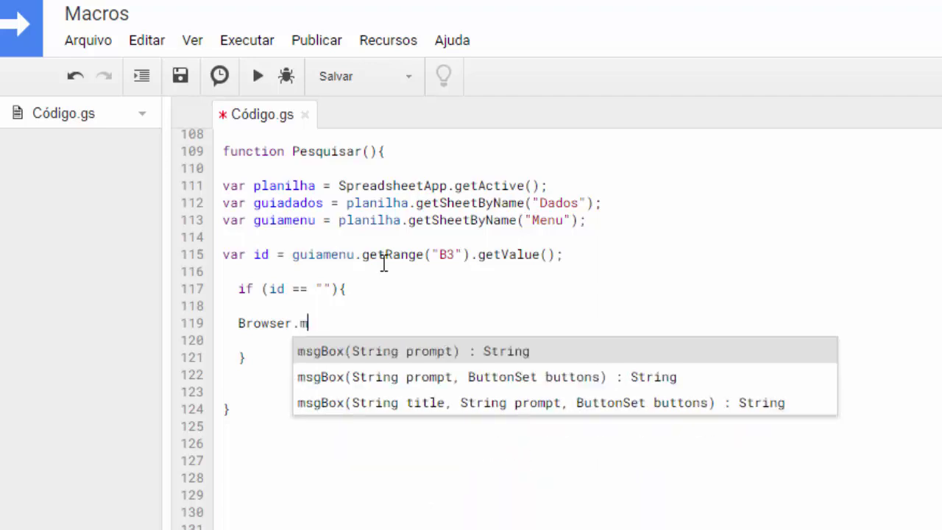
pyautogui.write('sg')
pyautogui.click(340, 351)
pyautogui.moveTo(402, 323); pyautogui.dragTo(356, 323)
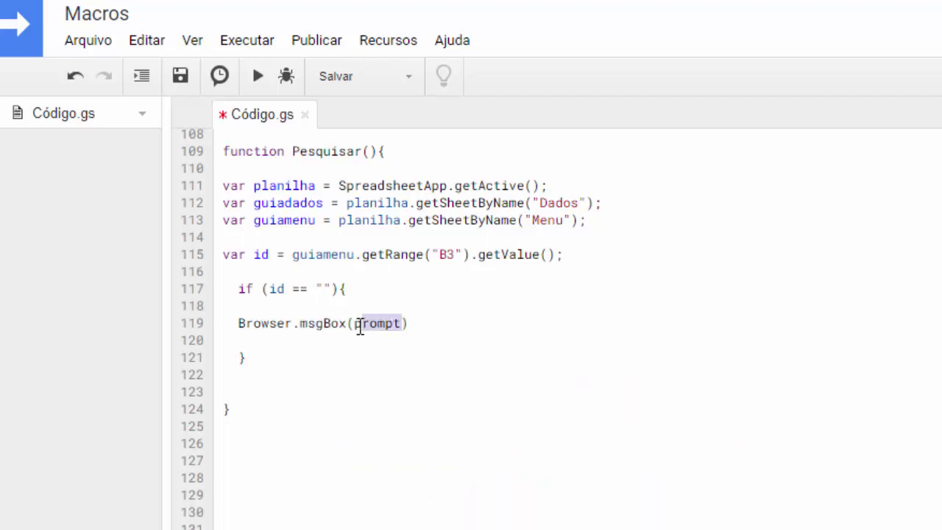
pyautogui.write('""')
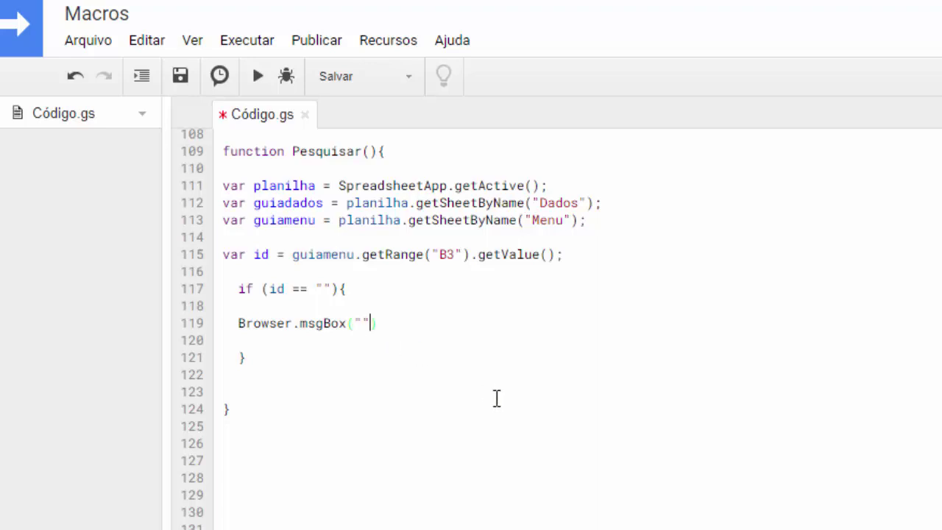
pyautogui.click(361, 322)
pyautogui.write('precisa ')
pyautogui.write('for')
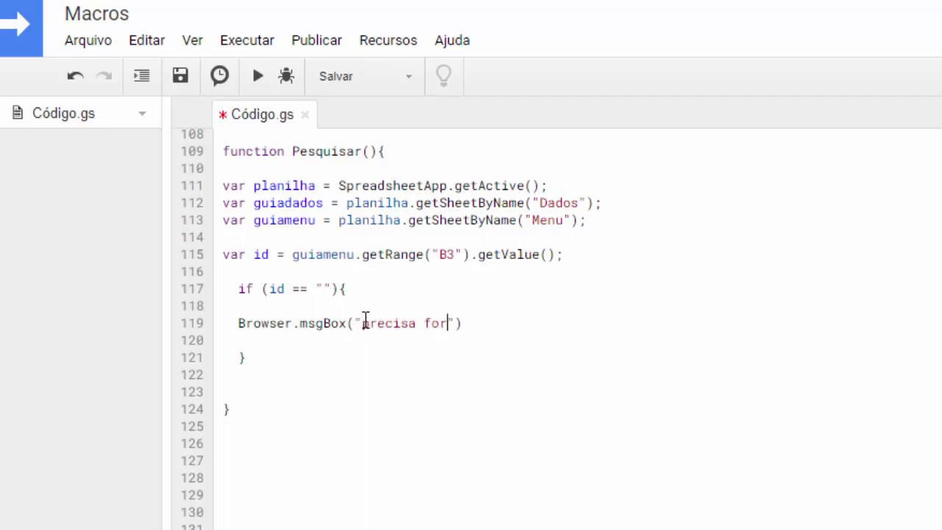
pyautogui.write('necer ')
pyautogui.write('ID par')
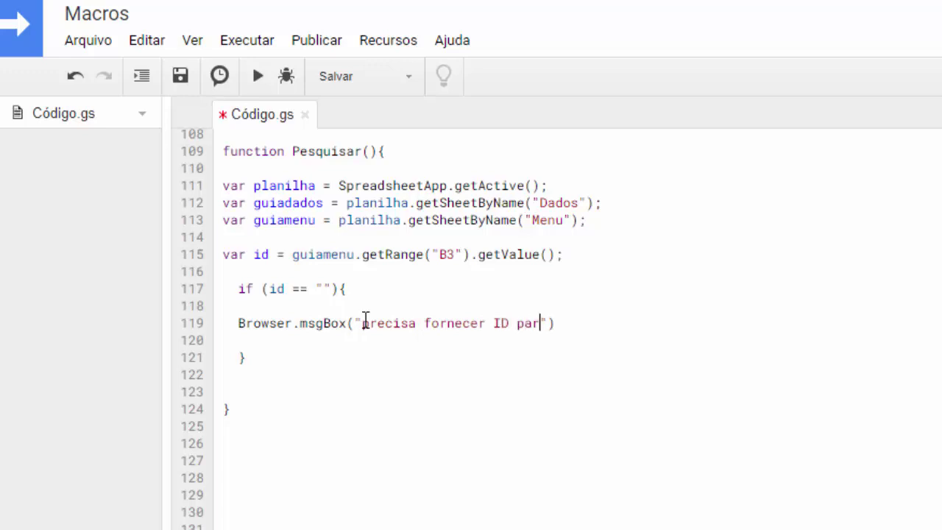
pyautogui.write('a pesquisa')
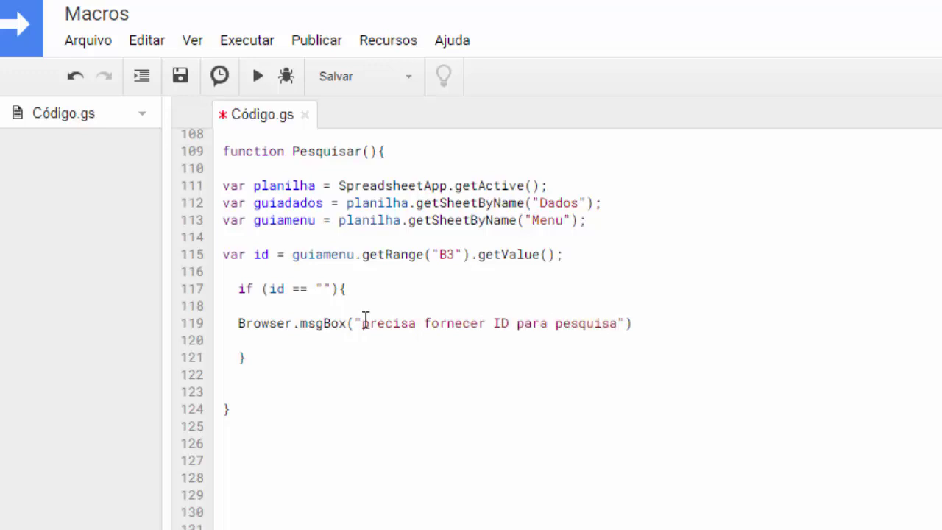
pyautogui.click(369, 321)
pyautogui.press('BackSpace')
pyautogui.write('P')
pyautogui.click(617, 323)
pyautogui.write('!')
pyautogui.click(675, 324)
pyautogui.write(';')
# Add return after the message, tidy the blank lines, and save the script.
pyautogui.press('Return')
pyautogui.write('return')
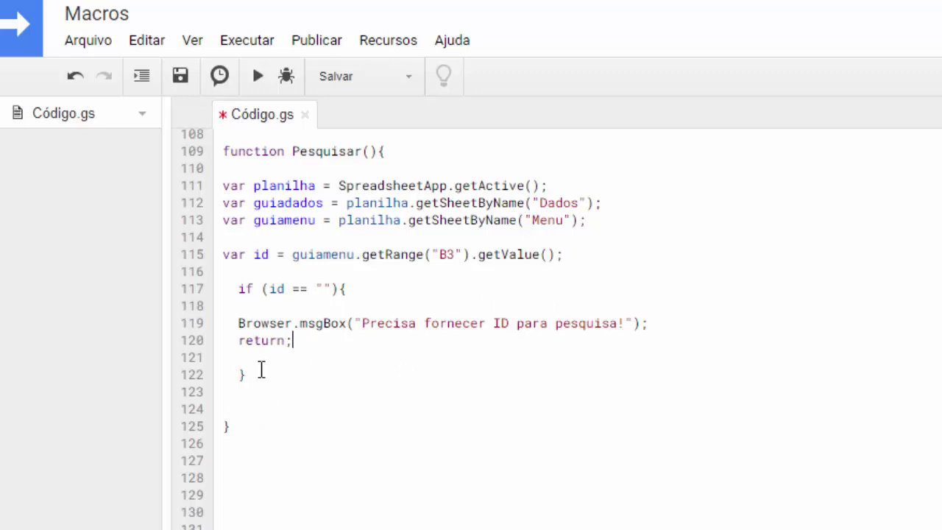
pyautogui.click(364, 292)
pyautogui.press('Delete')
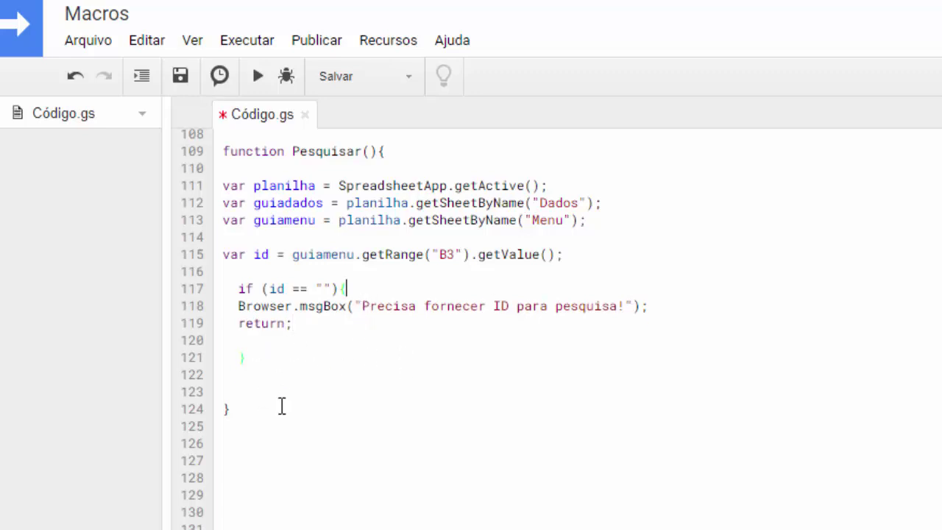
pyautogui.click(305, 324)
pyautogui.press('Delete')
pyautogui.click(221, 358)
pyautogui.press('Return')
pyautogui.press('Return')
pyautogui.press('Return')
pyautogui.press('Return')
pyautogui.press('Return')
pyautogui.click(180, 76)
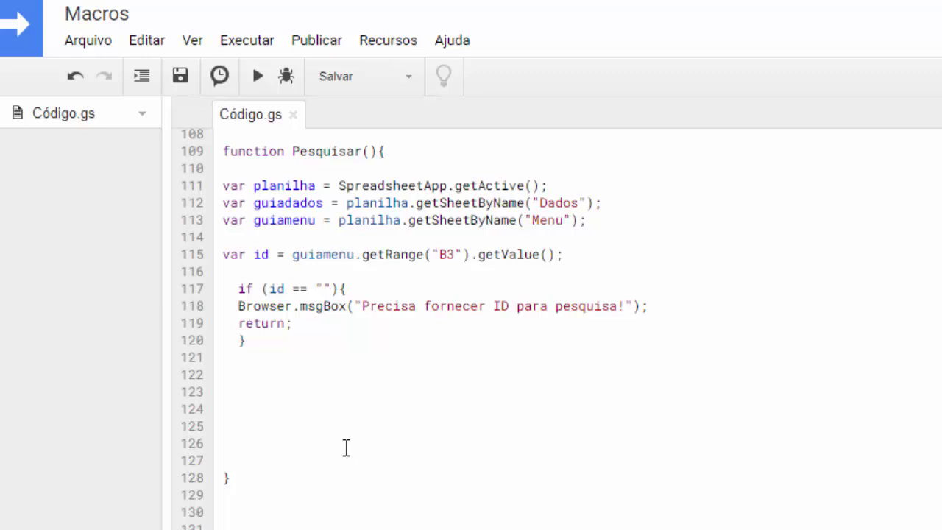
# Write var dados = guiadados.getRange(row, column) on line 123 using autocomplete.
pyautogui.click(240, 389)
pyautogui.write('var dados')
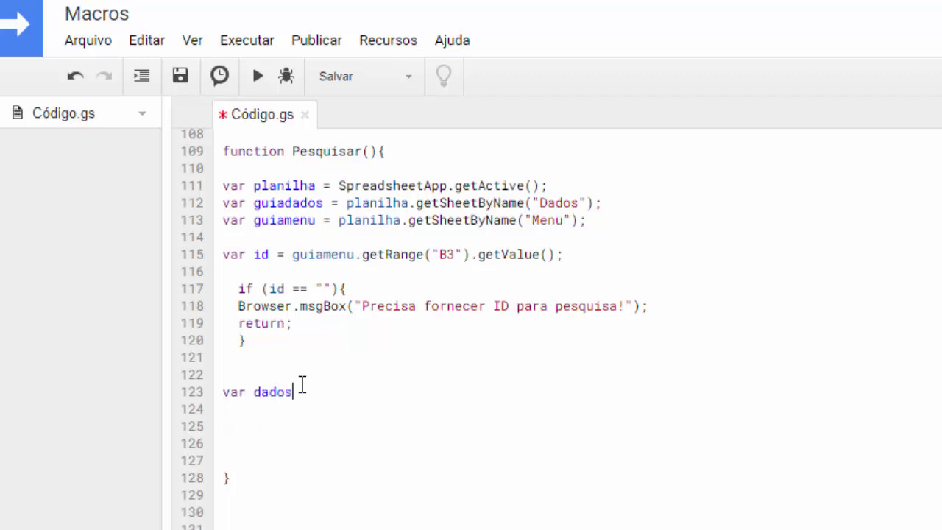
pyautogui.write(' =')
pyautogui.moveTo(324, 204); pyautogui.dragTo(254, 204)
pyautogui.hotkey('ctrl', 'c')
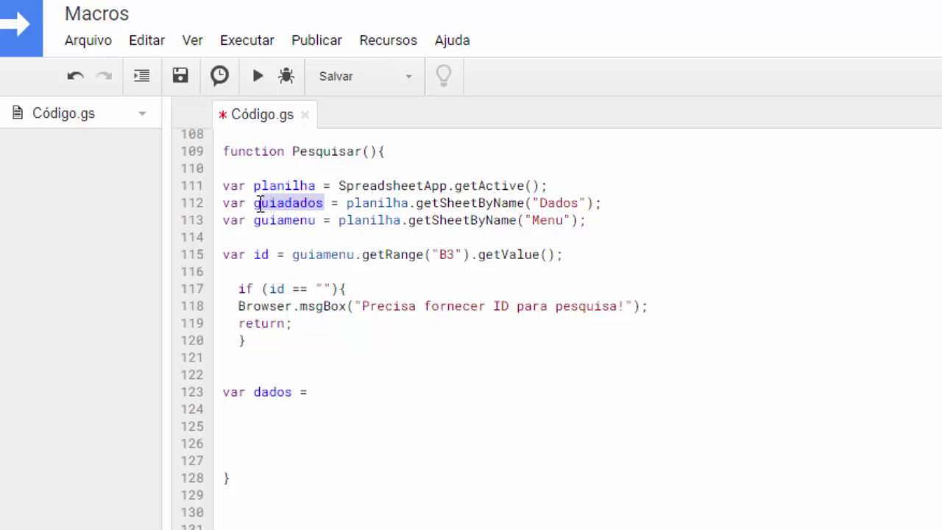
pyautogui.click(326, 393)
pyautogui.hotkey('ctrl', 'v')
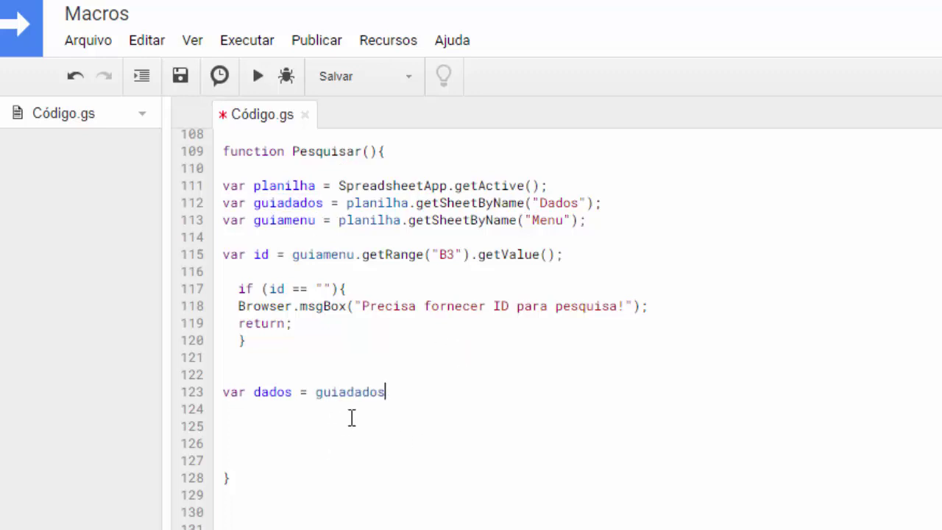
pyautogui.write('.getr')
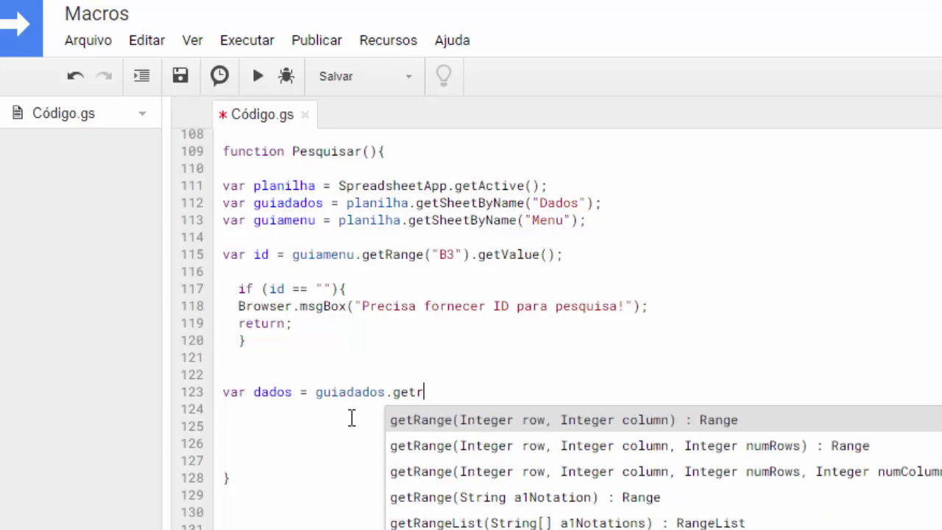
pyautogui.click(421, 425)
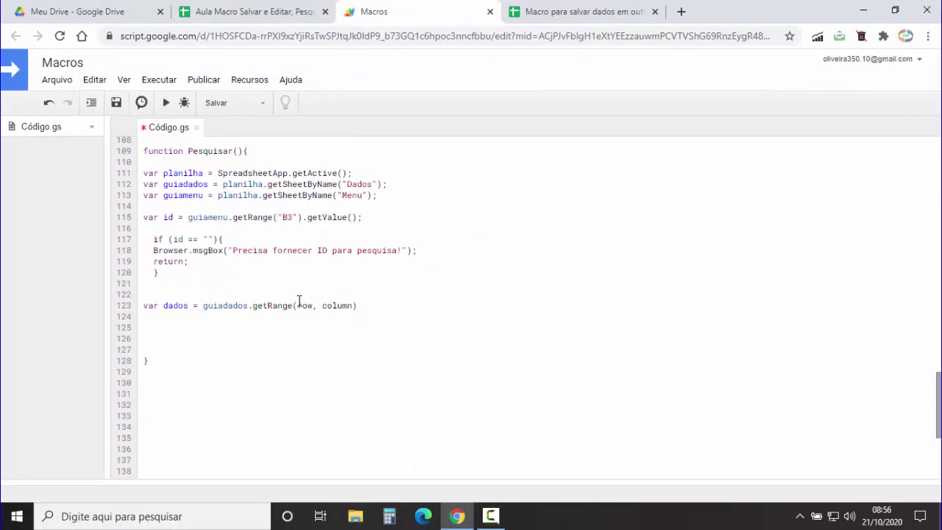
# Review row 2 and the ID column B on the Dados sheet, then return to the Macros editor.
pyautogui.click(229, 12)
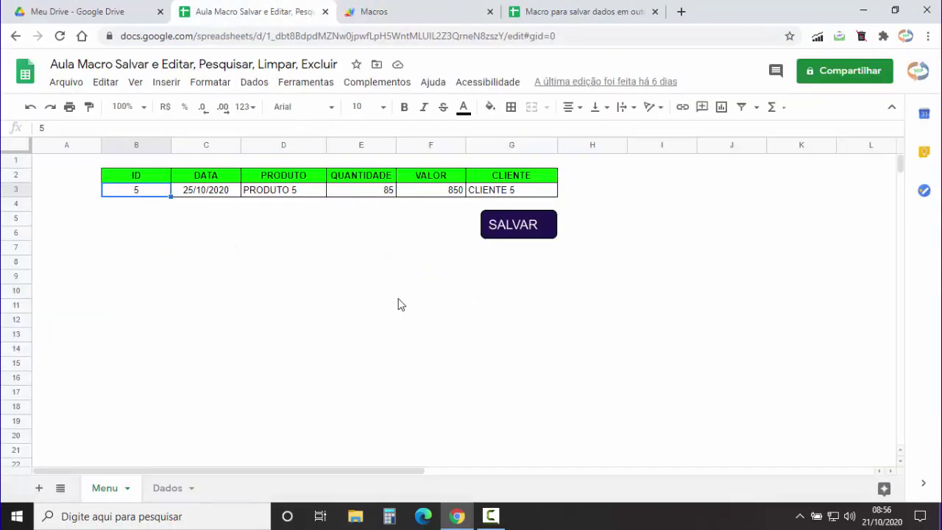
pyautogui.click(170, 488)
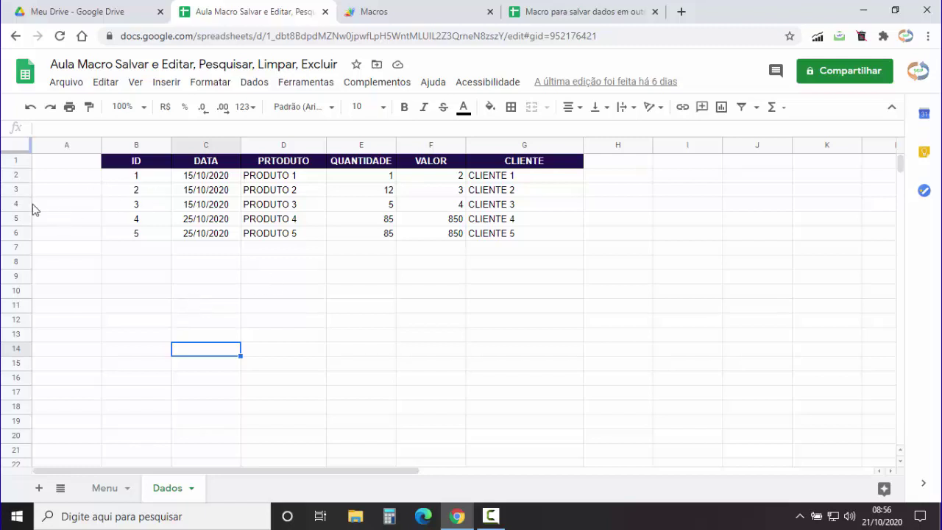
pyautogui.click(17, 180)
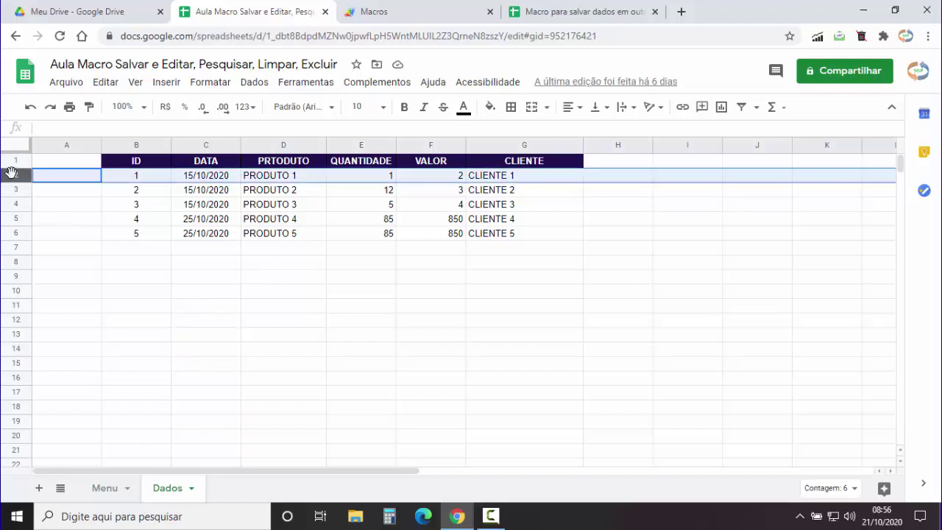
pyautogui.click(133, 143)
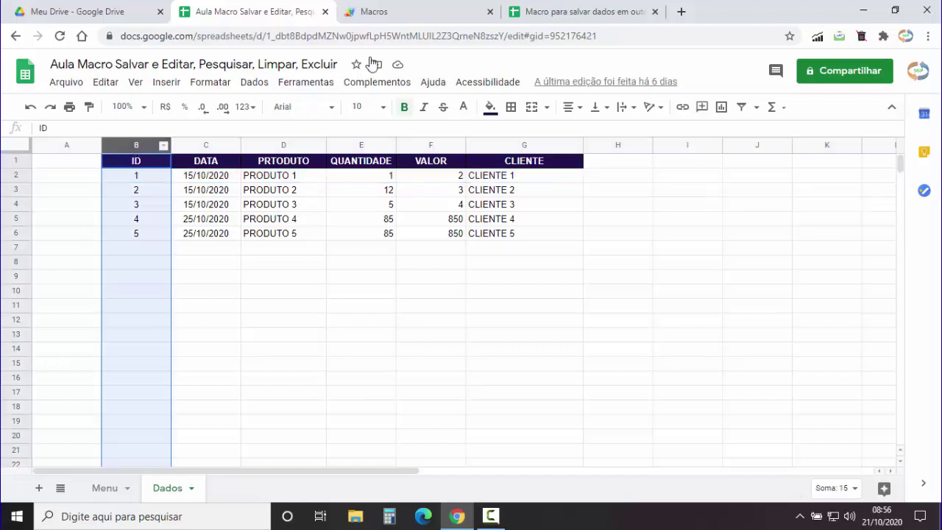
pyautogui.click(371, 12)
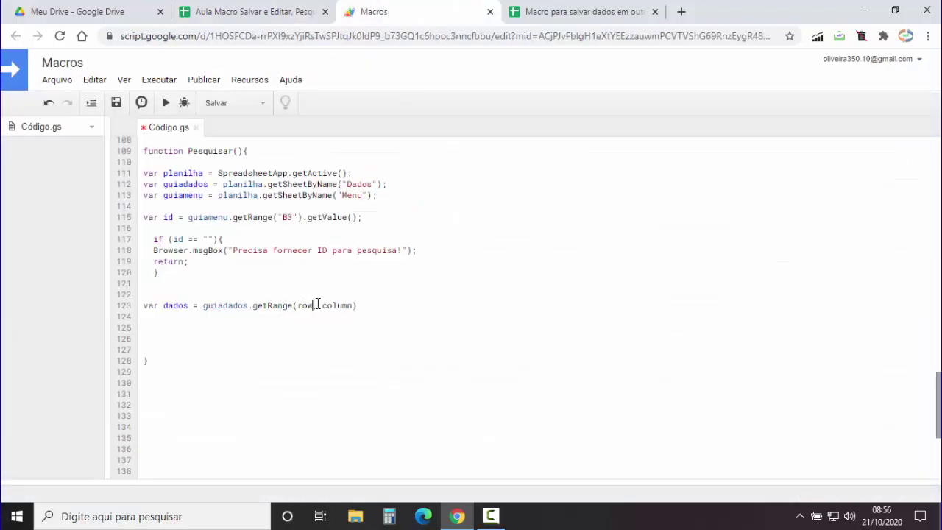
# Fill line 123's getRange with 2, 2, guiadados.getLastRow(), followed by a trailing comma.
pyautogui.click(318, 305)
pyautogui.press('BackSpace')
pyautogui.press('BackSpace')
pyautogui.press('BackSpace')
pyautogui.write('2,')
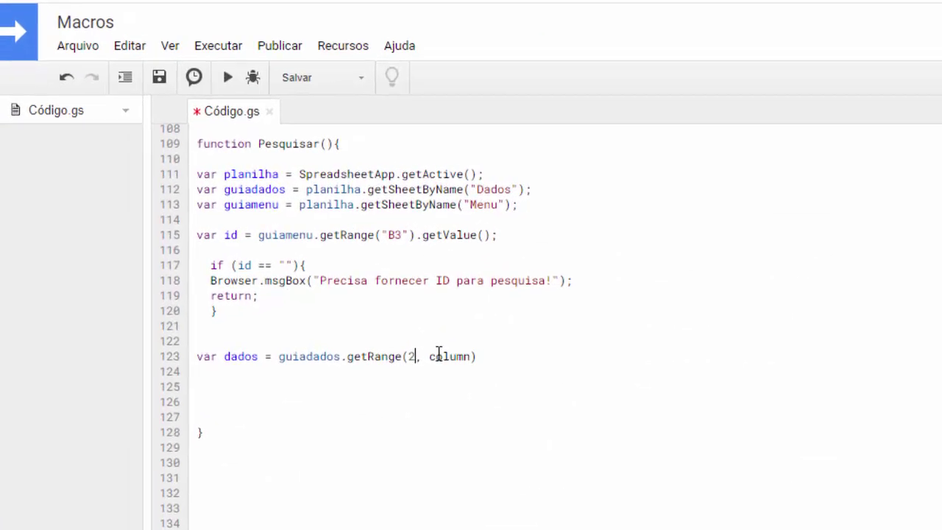
pyautogui.click(474, 356)
pyautogui.press('BackSpace')
pyautogui.press('BackSpace')
pyautogui.press('BackSpace')
pyautogui.write('guiadados')
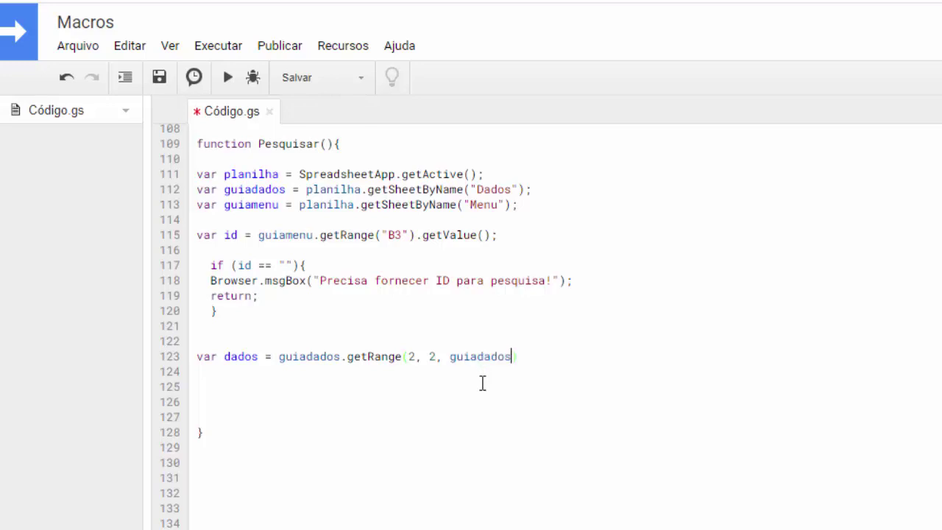
pyautogui.write('.ge')
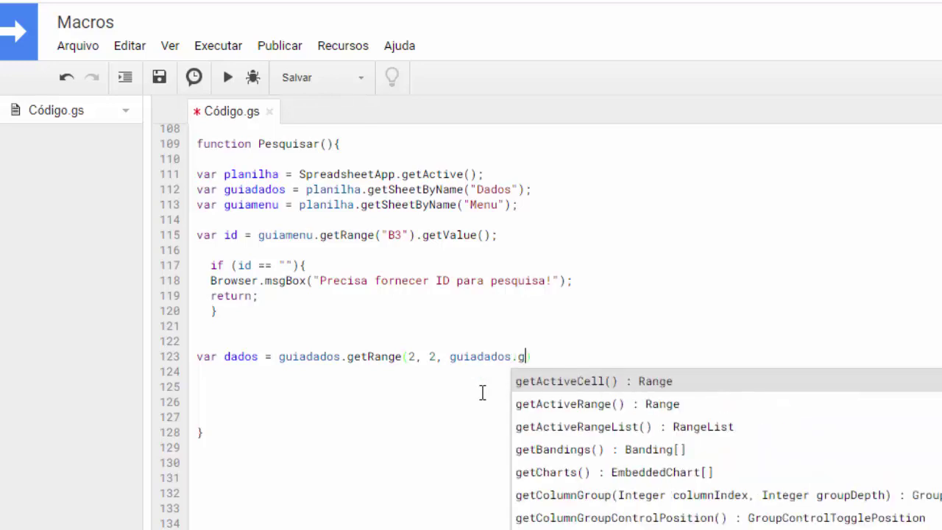
pyautogui.write('tla')
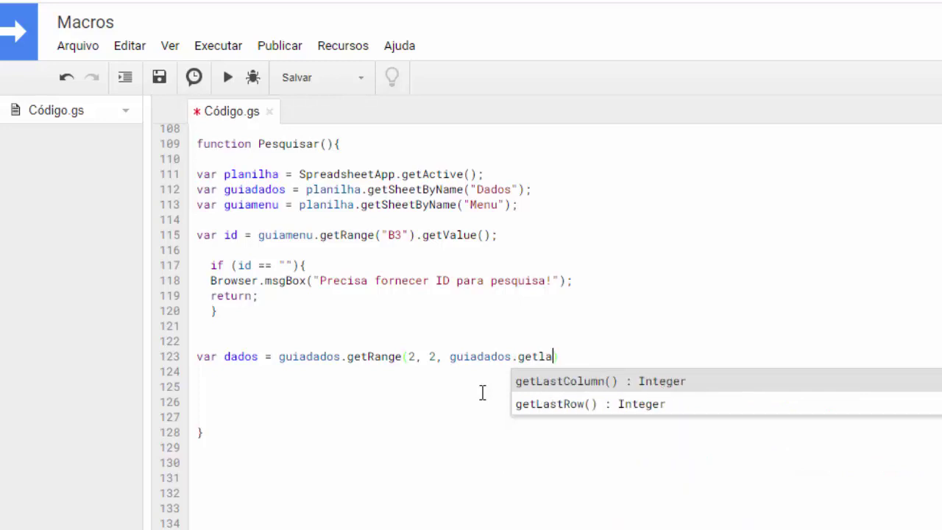
pyautogui.click(575, 403)
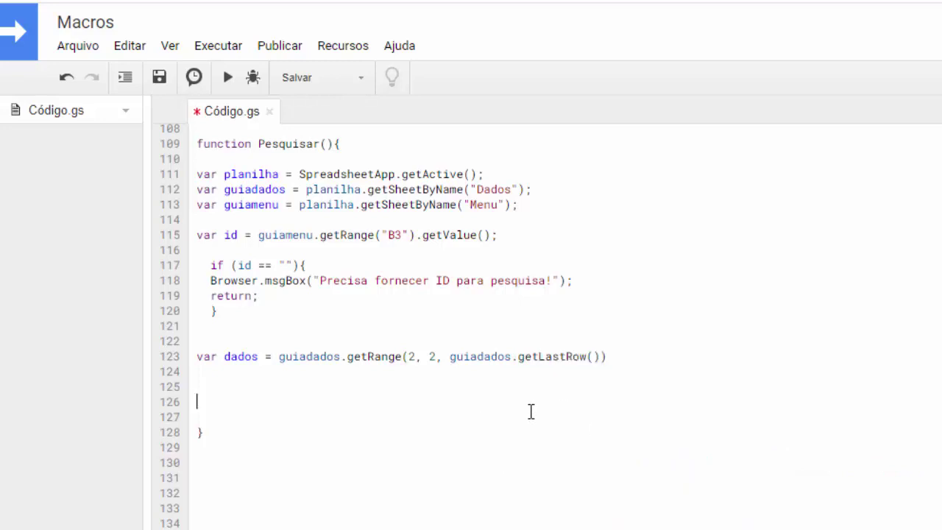
pyautogui.click(599, 356)
pyautogui.write(',')
# Open the Dados sheet and step across its header cells starting from column B.
pyautogui.click(574, 11)
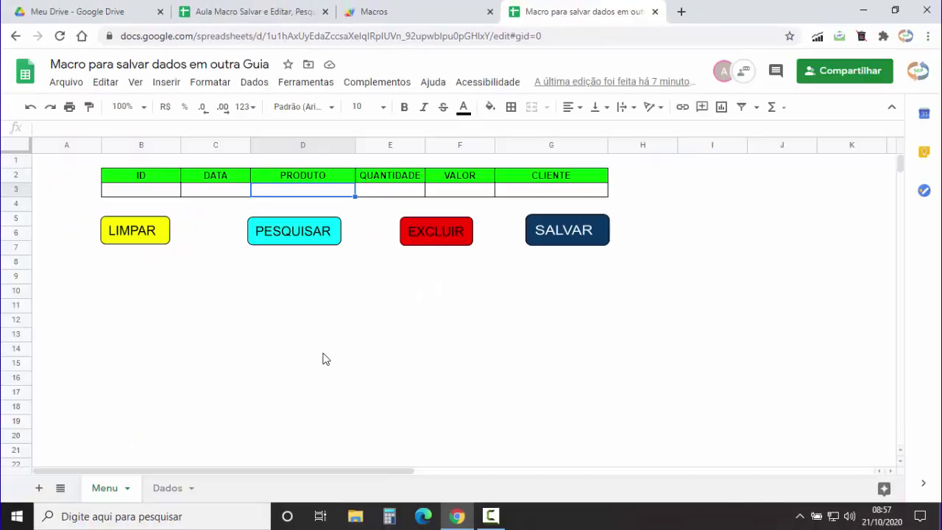
pyautogui.click(184, 488)
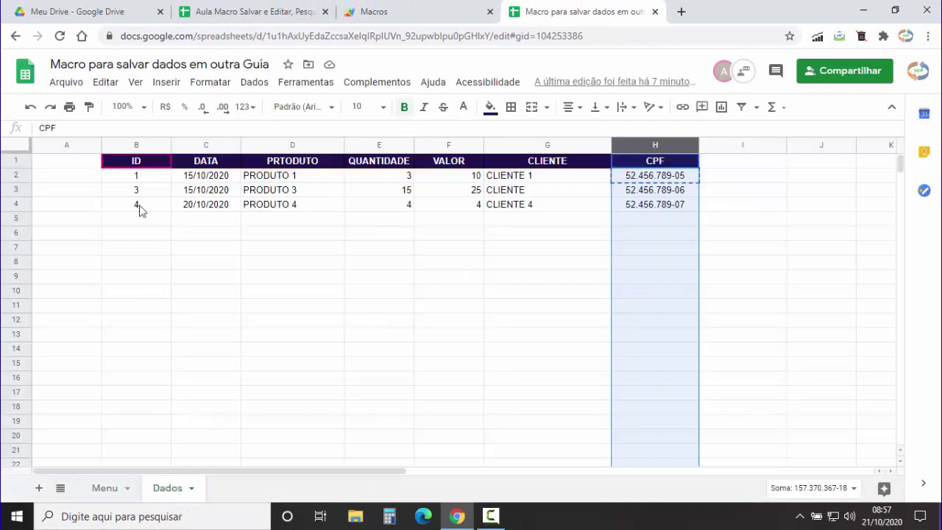
pyautogui.click(138, 145)
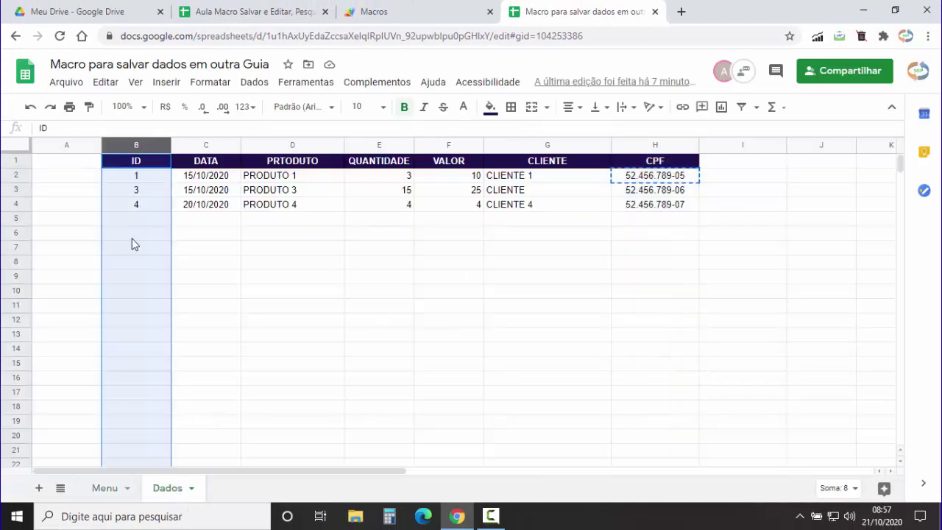
pyautogui.press('Right')
pyautogui.press('Right')
pyautogui.press('Right')
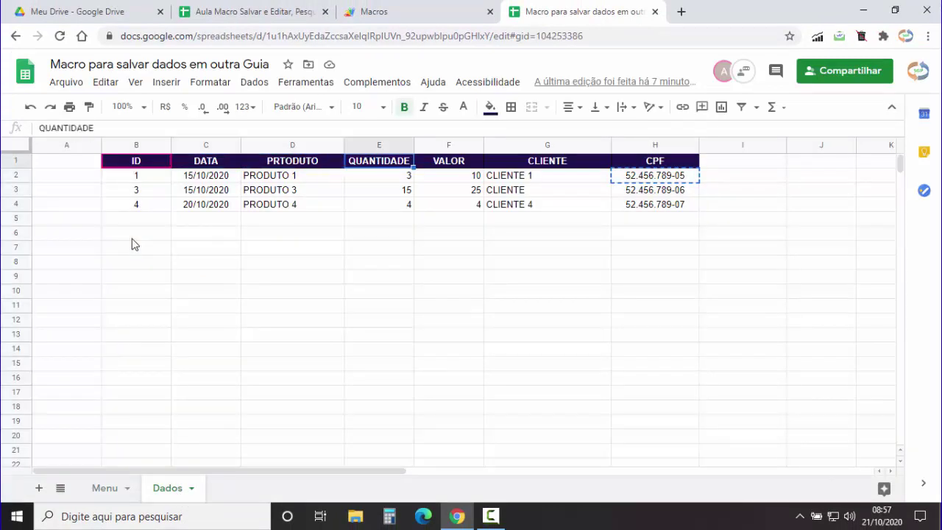
pyautogui.press('Right')
pyautogui.press('Right')
pyautogui.press('Right')
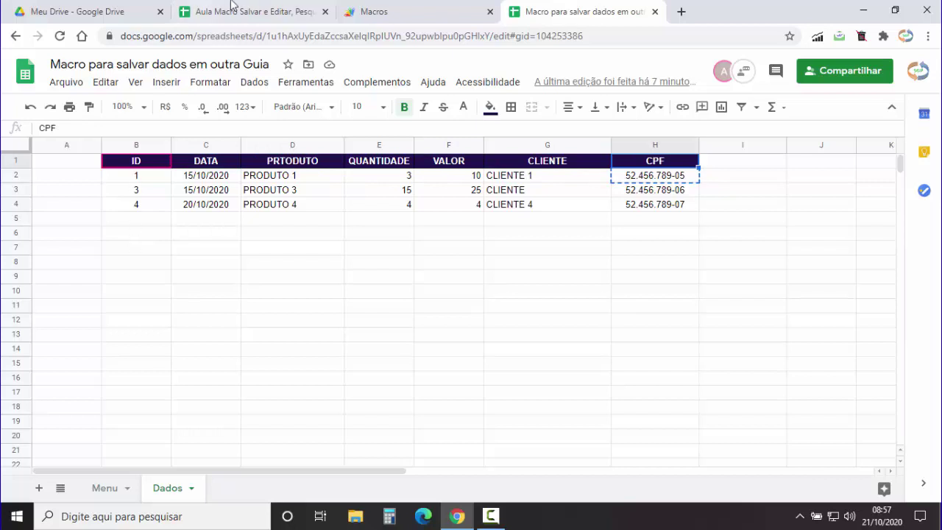
# Select Dados columns B through H to confirm the table spans seven columns.
pyautogui.click(372, 11)
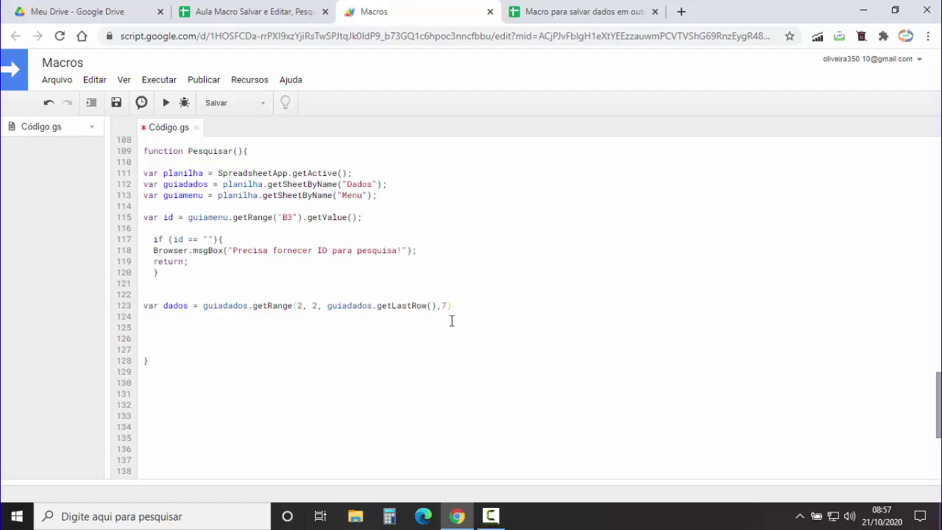
pyautogui.click(557, 11)
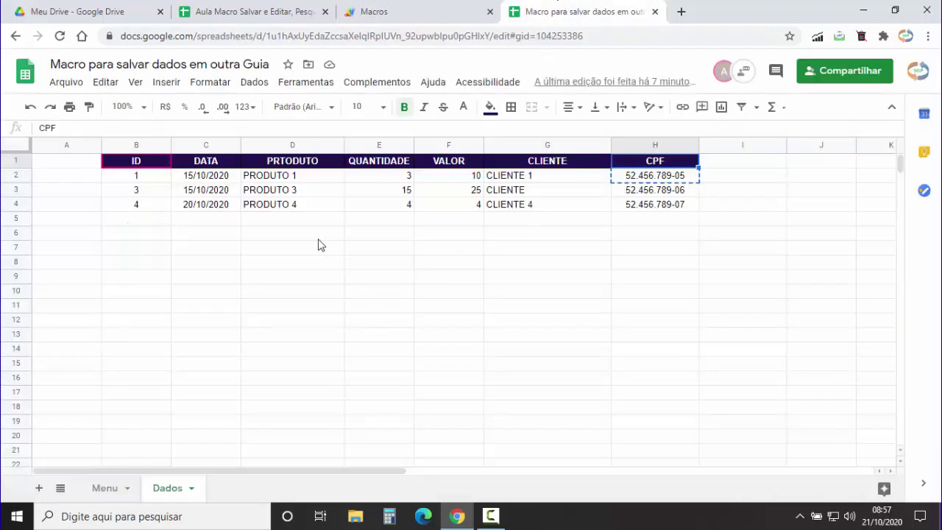
pyautogui.click(211, 148)
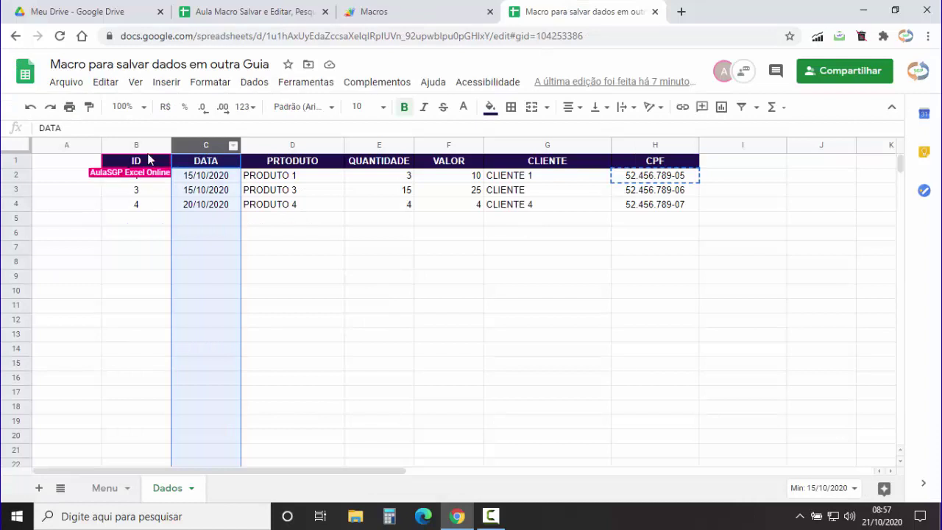
pyautogui.moveTo(138, 147); pyautogui.dragTo(211, 144)
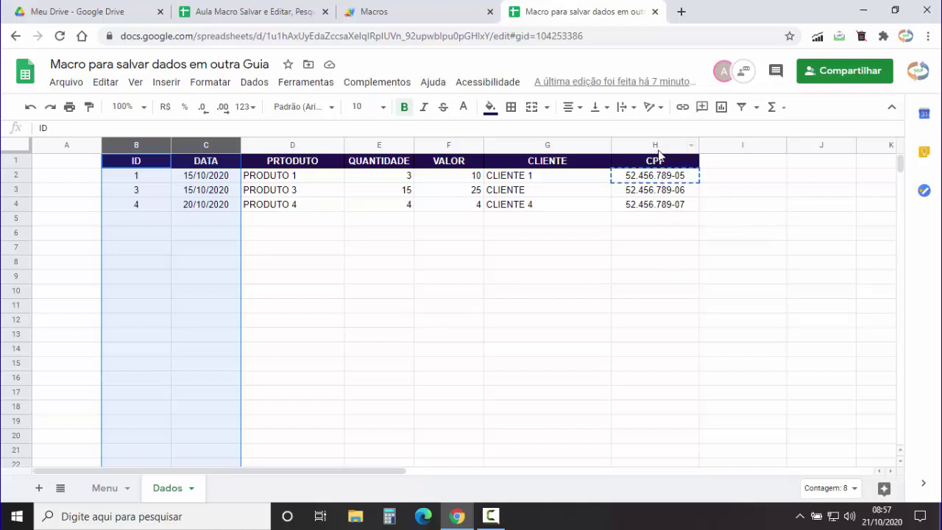
pyautogui.click(660, 235)
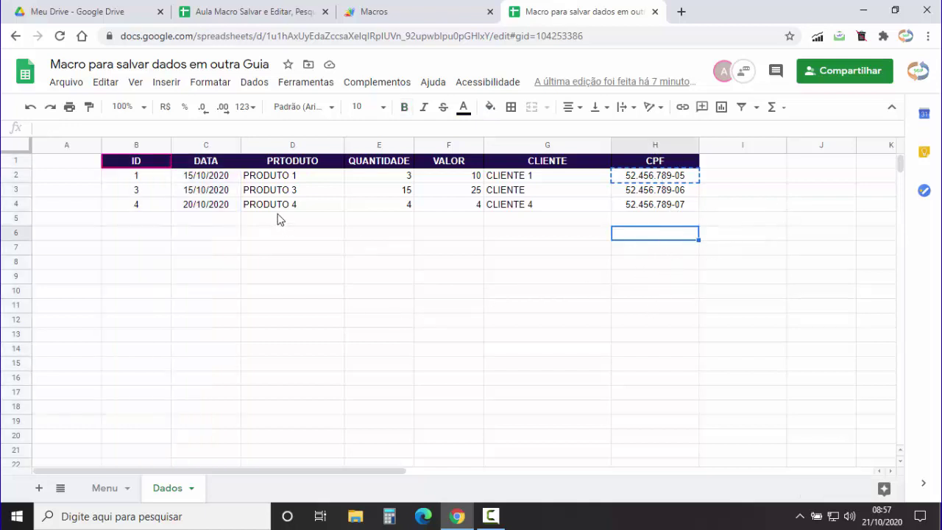
pyautogui.moveTo(144, 145); pyautogui.dragTo(648, 145)
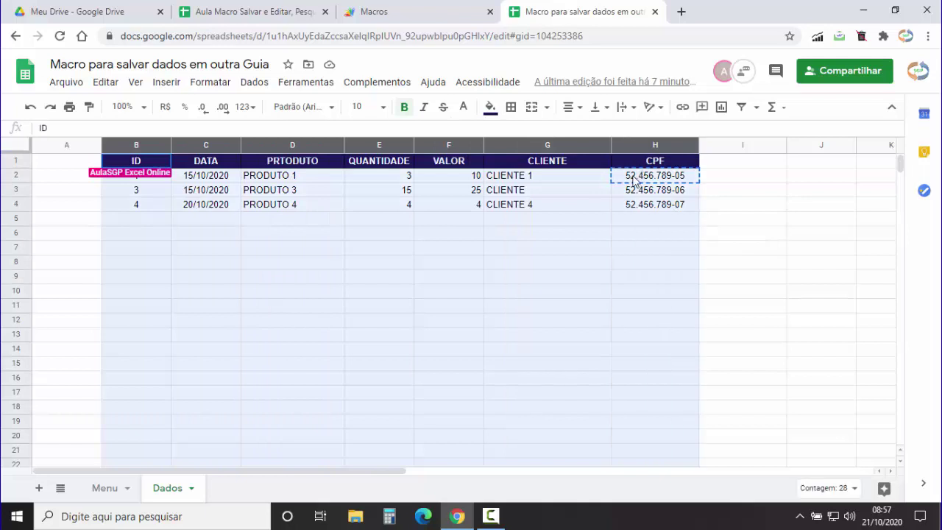
pyautogui.click(536, 266)
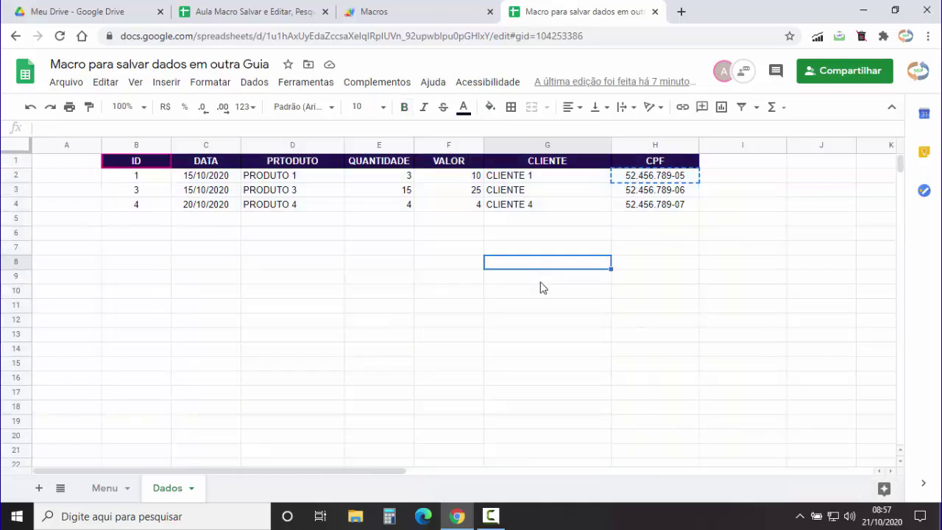
pyautogui.click(394, 7)
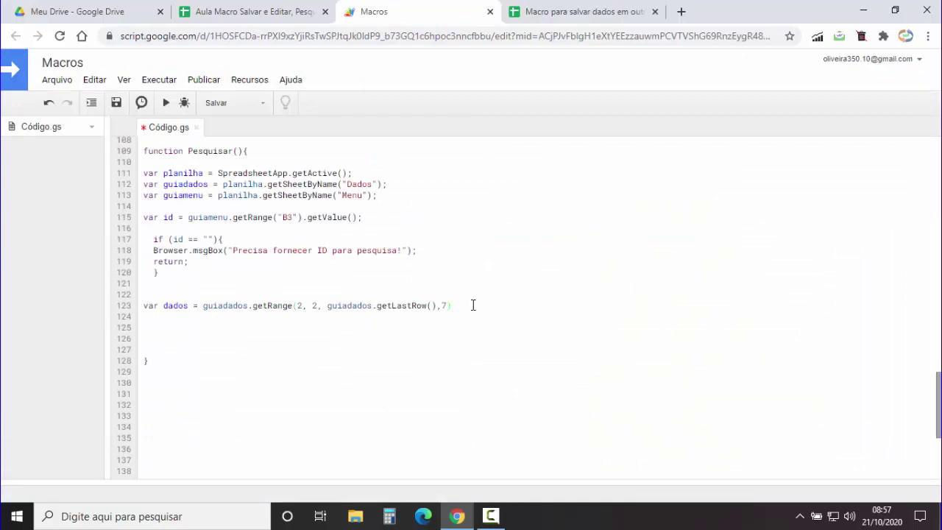
# Append .getValues() to the getRange call so dados holds the Dados table values.
pyautogui.write('.getVa')
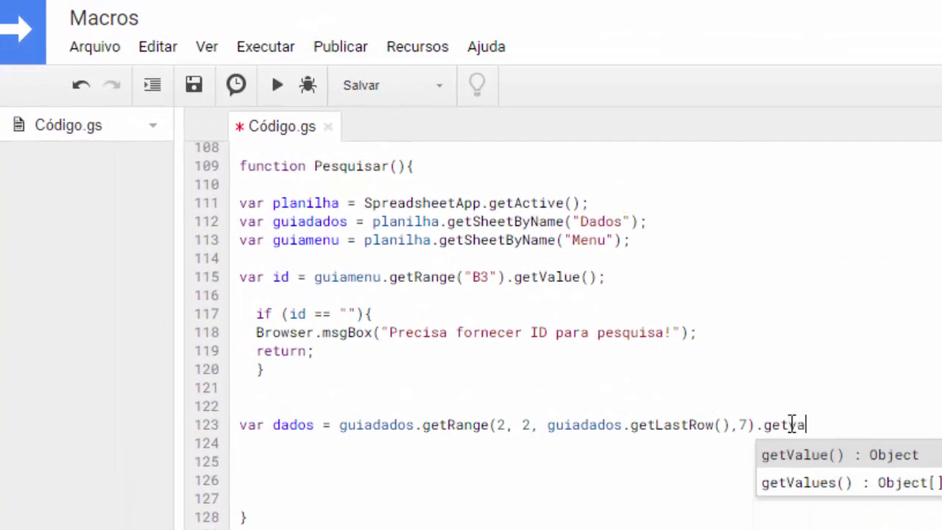
pyautogui.click(813, 484)
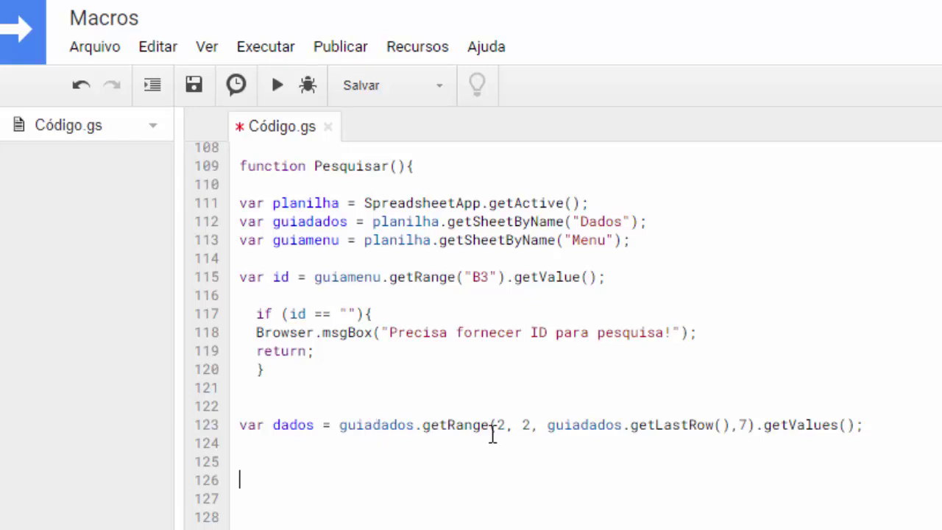
pyautogui.moveTo(496, 427); pyautogui.dragTo(741, 419)
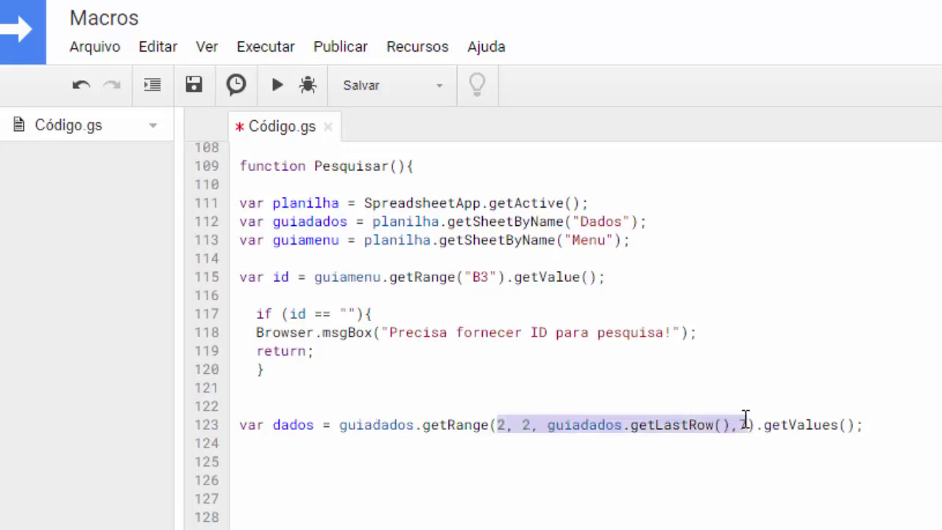
pyautogui.click(521, 462)
pyautogui.moveTo(315, 424); pyautogui.dragTo(274, 424)
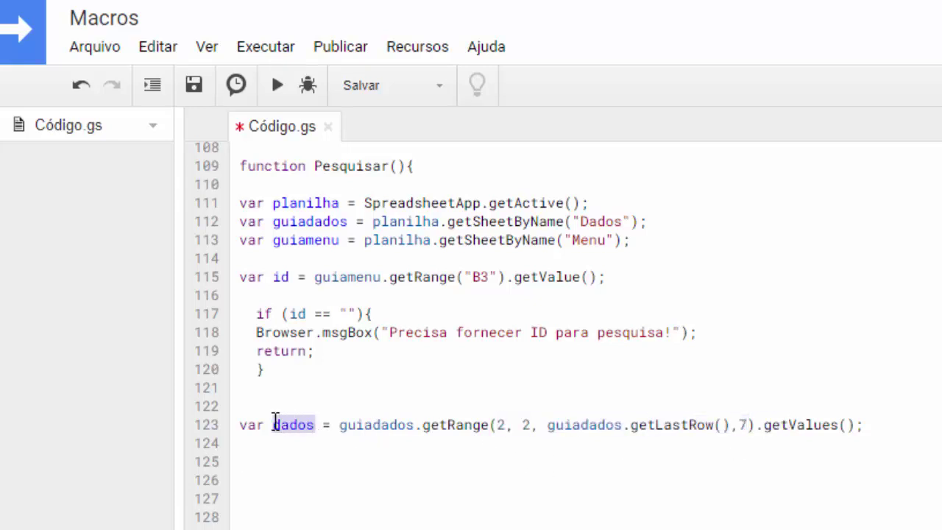
pyautogui.click(291, 462)
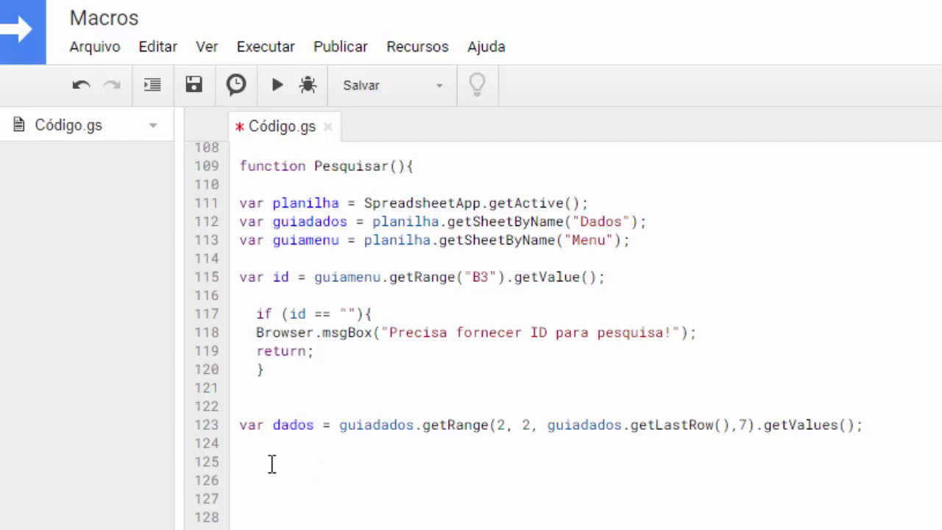
pyautogui.scroll(-3, 270, 463)
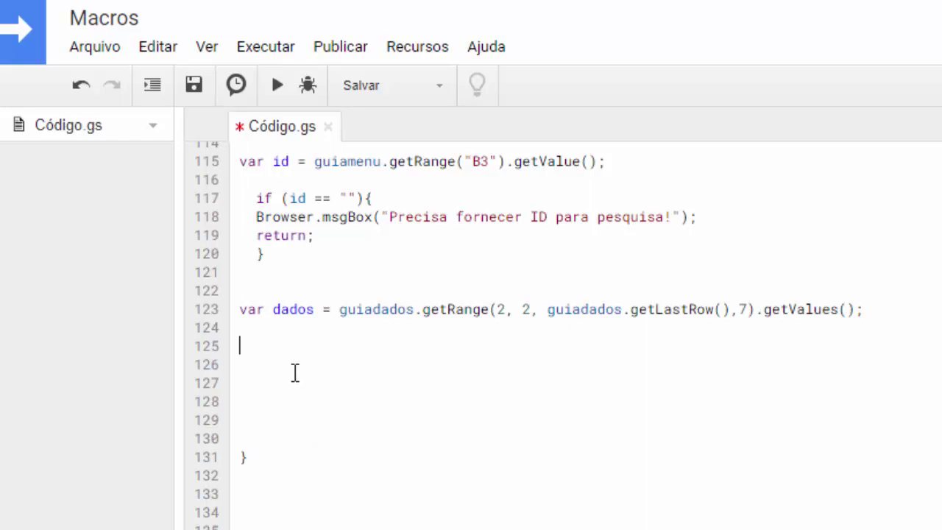
pyautogui.moveTo(317, 309); pyautogui.dragTo(274, 309)
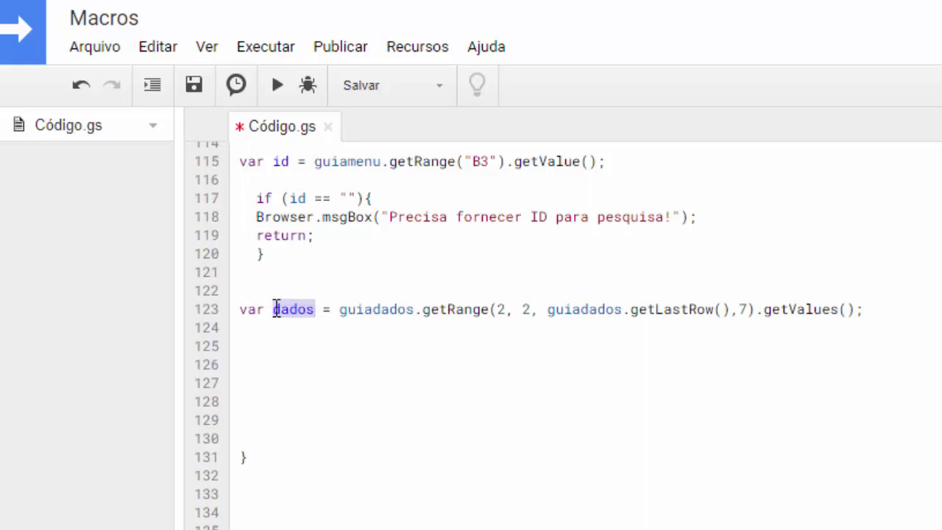
pyautogui.click(294, 368)
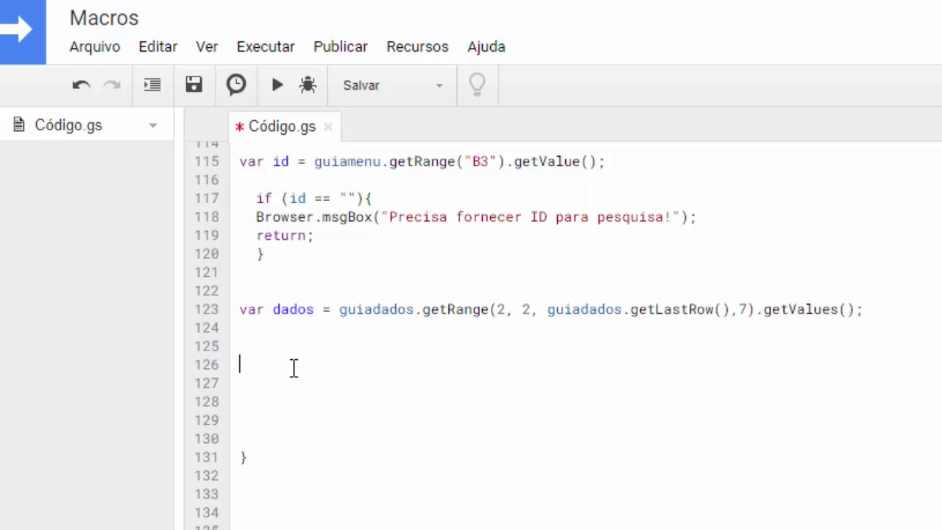
# Start a for loop block and declare var linha = 0 in its header.
pyautogui.write('for()')
pyautogui.write('{')
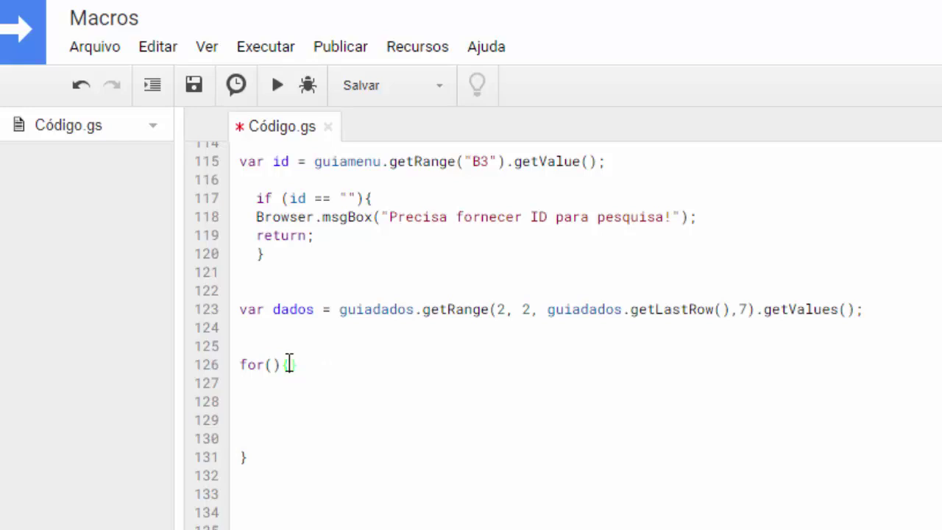
pyautogui.press('Return')
pyautogui.press('Return')
pyautogui.press('Return')
pyautogui.press('Return')
pyautogui.click(271, 364)
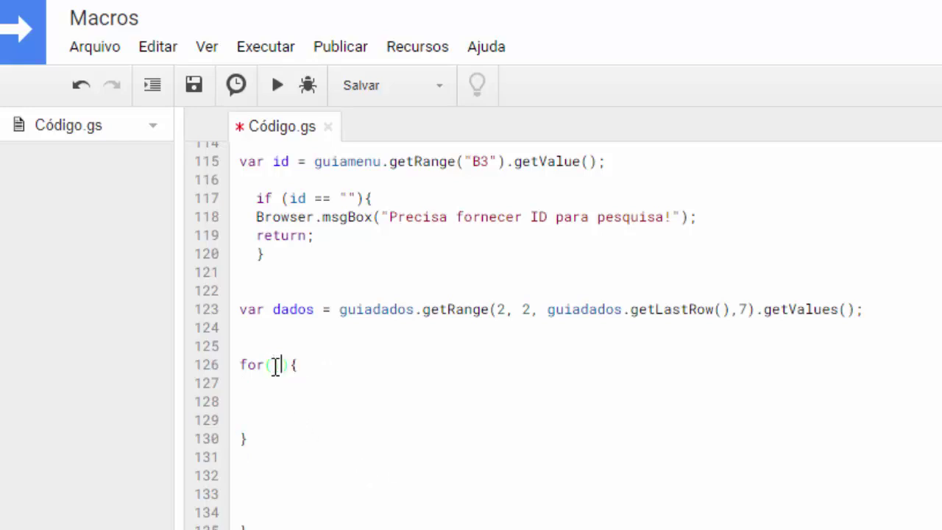
pyautogui.write('var')
pyautogui.press('BackSpace')
pyautogui.press('BackSpace')
pyautogui.press('BackSpace')
pyautogui.press('BackSpace')
pyautogui.write('var ')
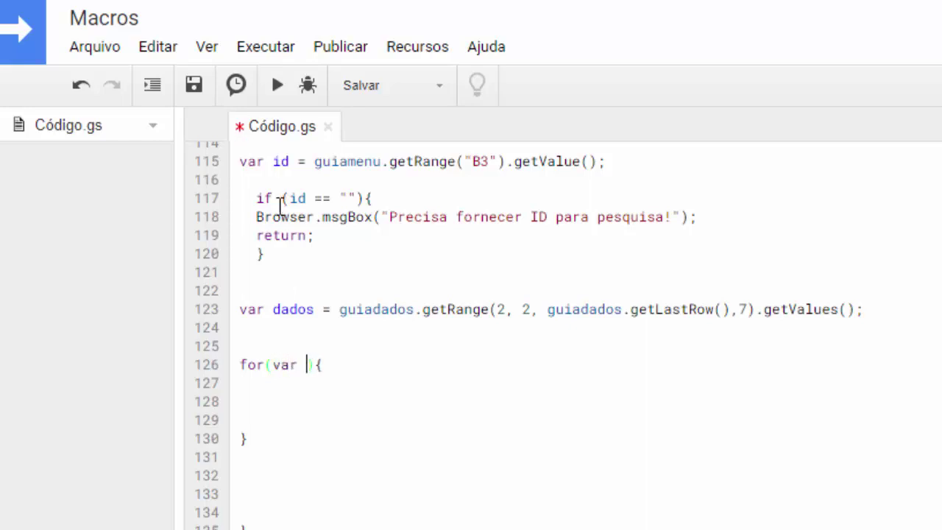
pyautogui.write('linha')
pyautogui.write(' =')
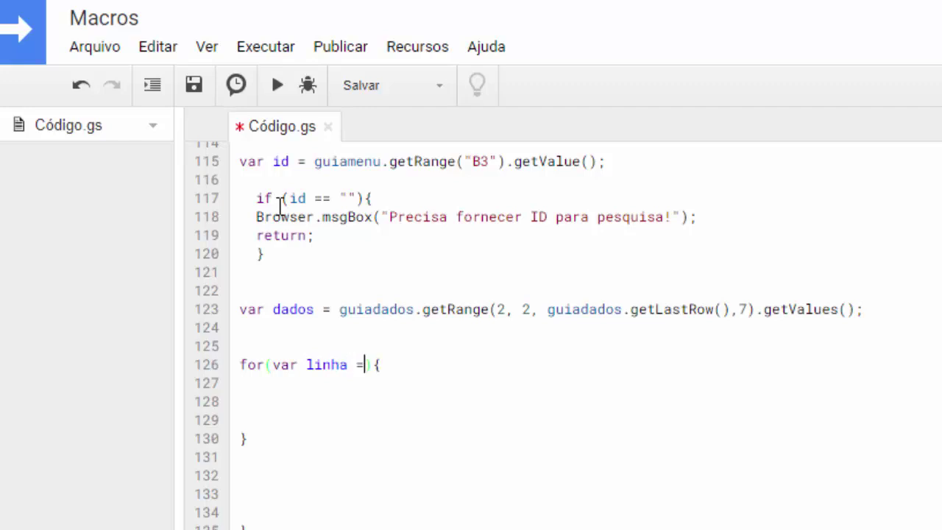
pyautogui.write(' 0')
pyautogui.write(';')
pyautogui.write(' guiadados')
pyautogui.press('BackSpace')
pyautogui.press('BackSpace')
pyautogui.press('BackSpace')
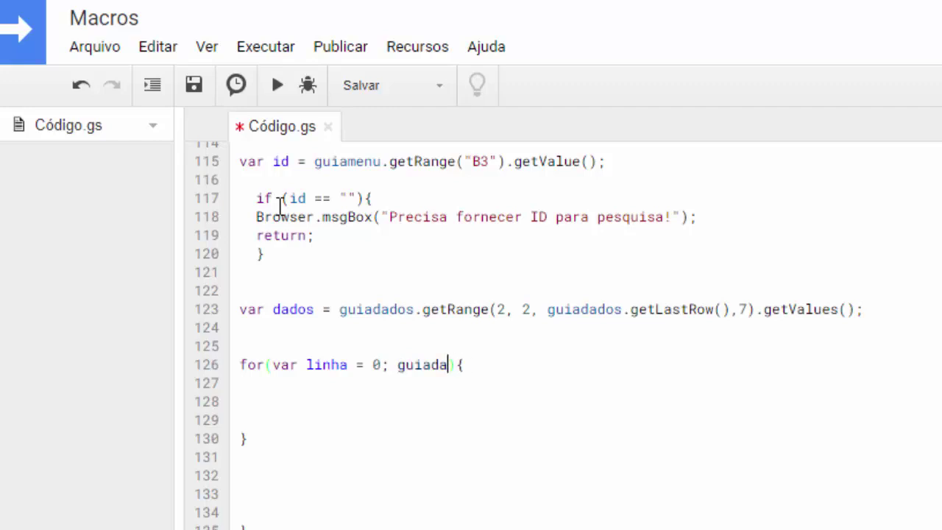
pyautogui.press('BackSpace')
pyautogui.press('BackSpace')
pyautogui.press('BackSpace')
pyautogui.press('BackSpace')
pyautogui.press('BackSpace')
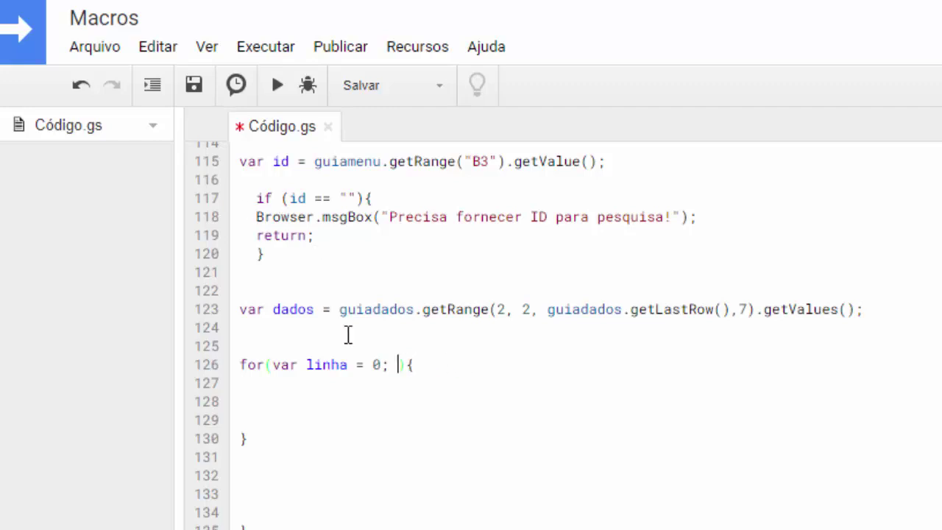
# Add the loop condition linha<dados.length; to the for header.
pyautogui.moveTo(348, 366); pyautogui.dragTo(307, 366)
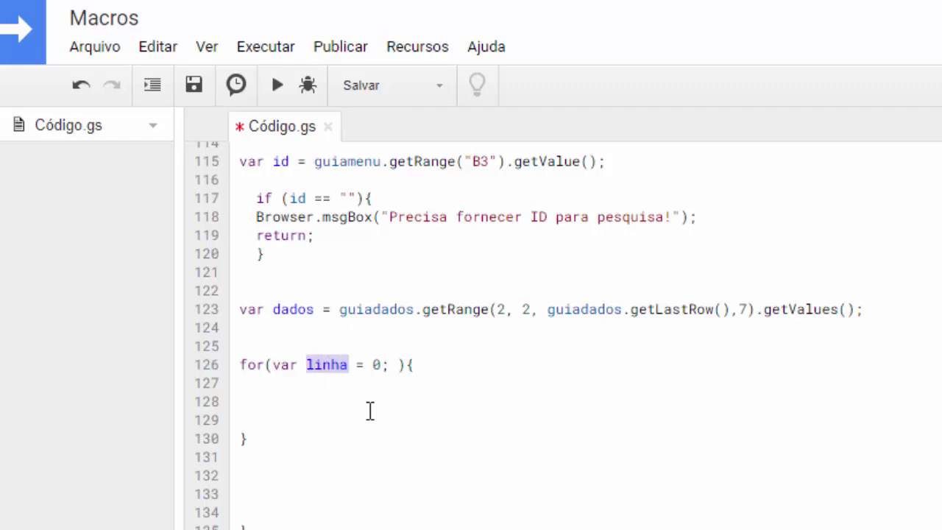
pyautogui.click(390, 368)
pyautogui.write('linha ')
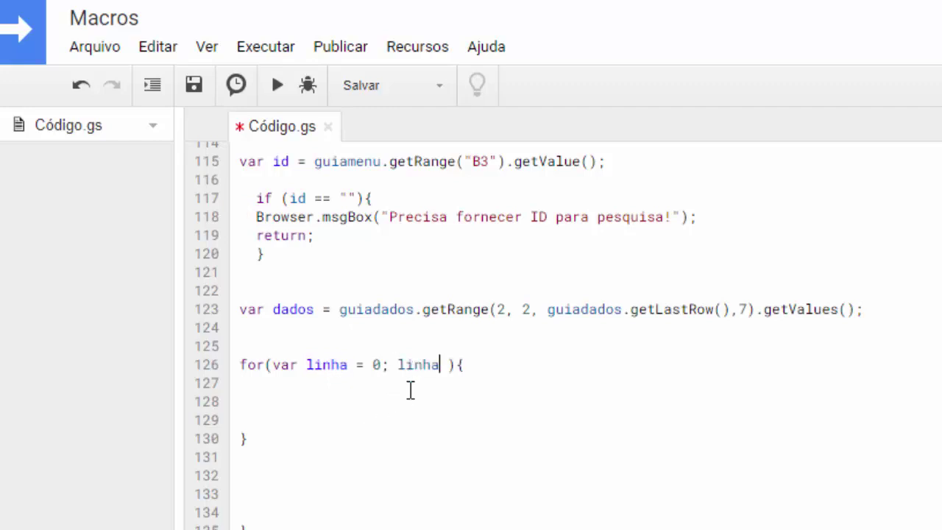
pyautogui.write('<')
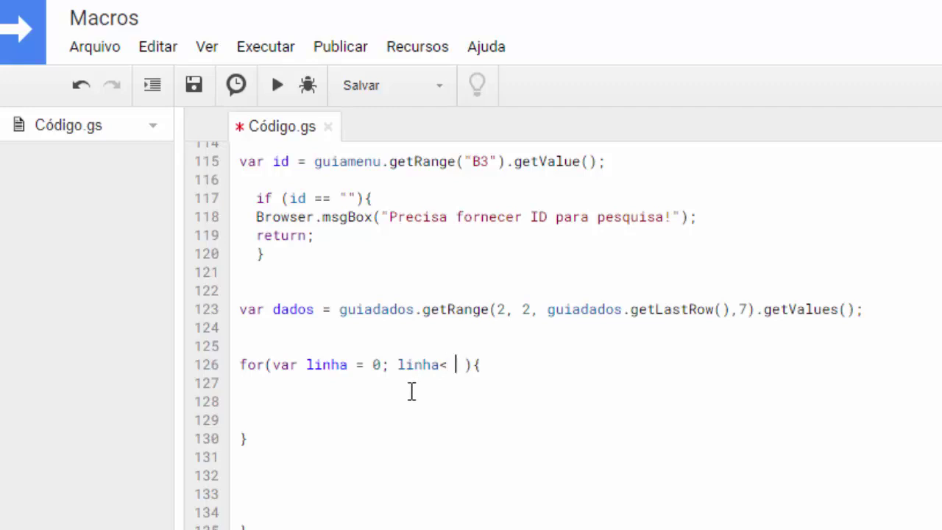
pyautogui.moveTo(315, 309); pyautogui.dragTo(274, 309)
pyautogui.hotkey('ctrl', 'c')
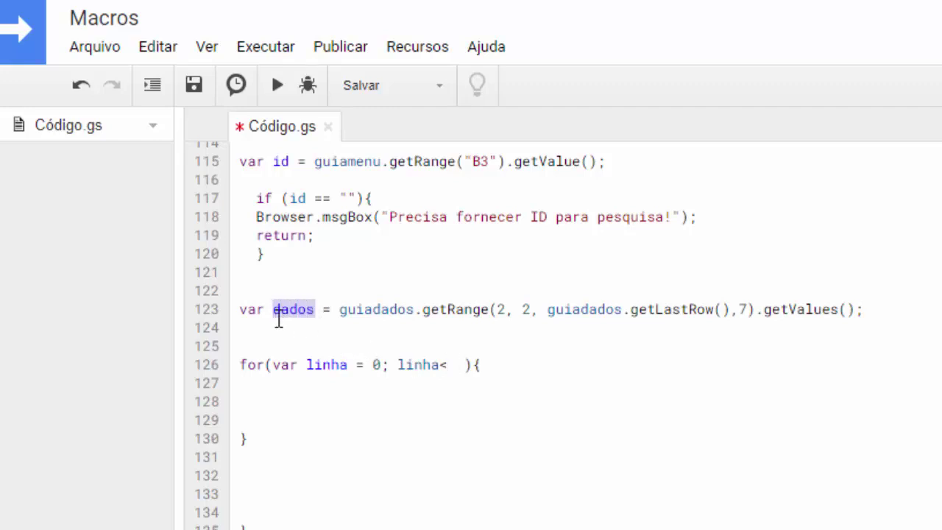
pyautogui.click(445, 366)
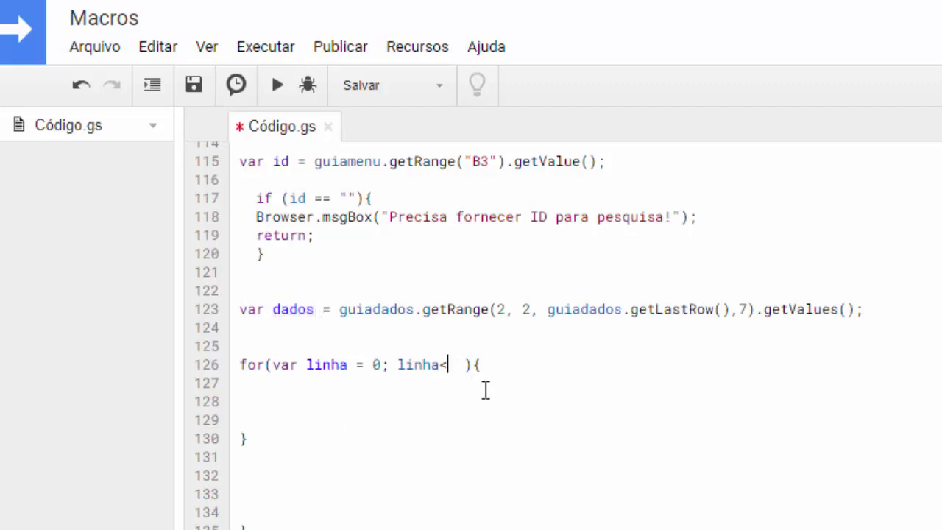
pyautogui.hotkey('ctrl', 'v')
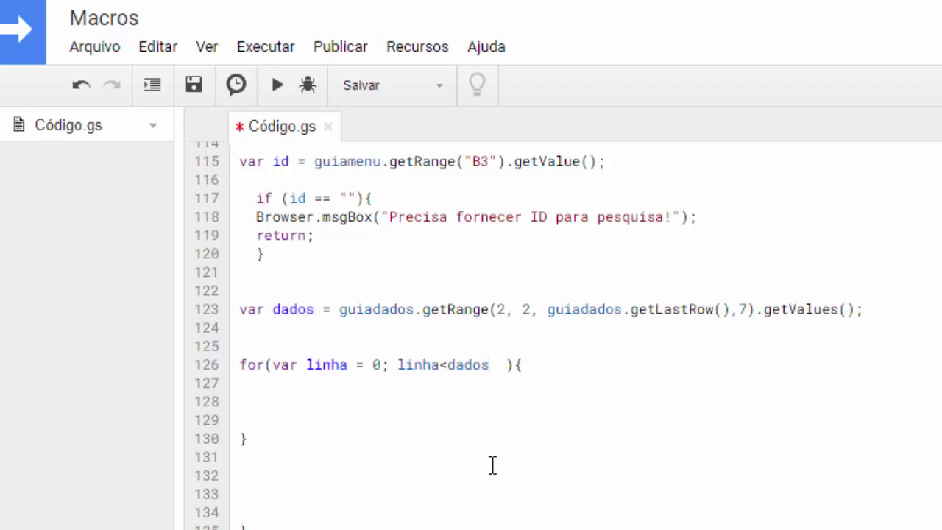
pyautogui.write('.')
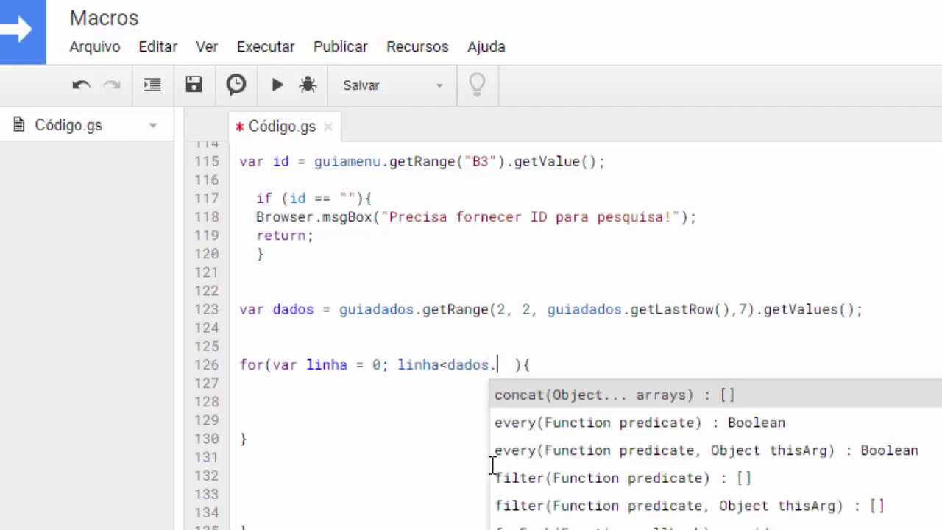
pyautogui.write('leng')
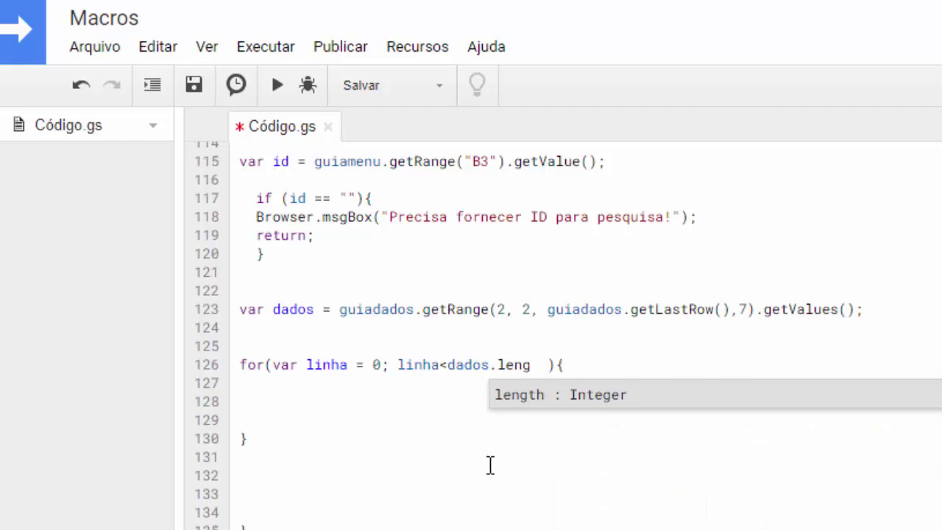
pyautogui.click(533, 398)
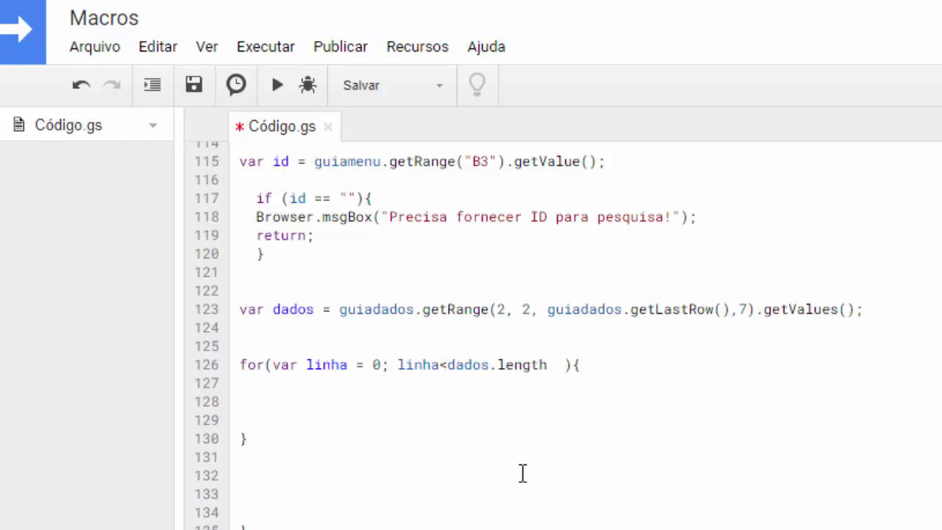
pyautogui.click(553, 369)
pyautogui.write(';')
# Add linha++ as the loop increment and remove extra spaces before the closing parenthesis.
pyautogui.doubleClick(342, 365)
pyautogui.hotkey('ctrl', 'c')
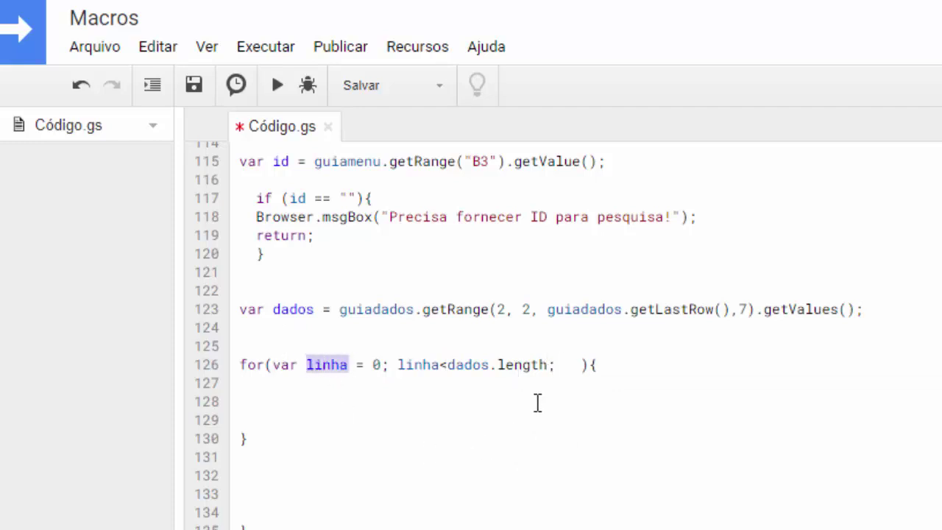
pyautogui.click(556, 367)
pyautogui.hotkey('ctrl', 'v')
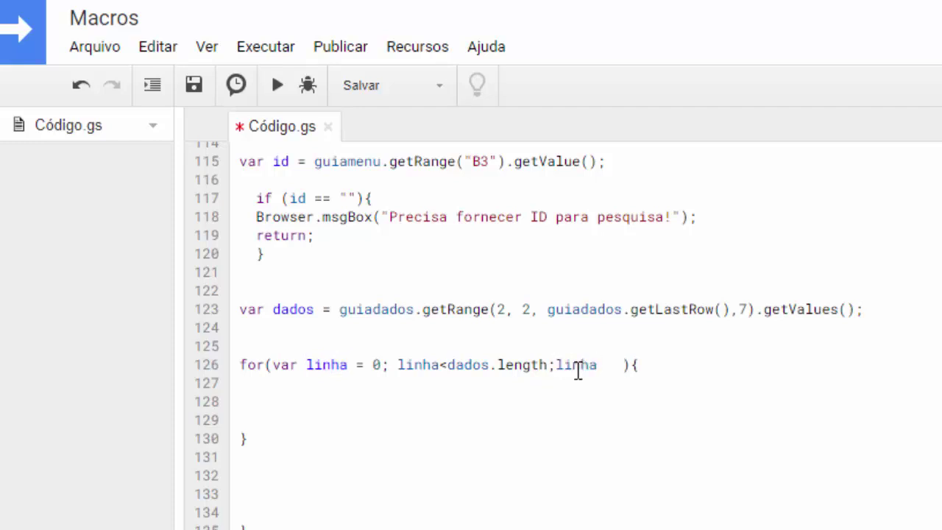
pyautogui.write('++')
pyautogui.click(572, 445)
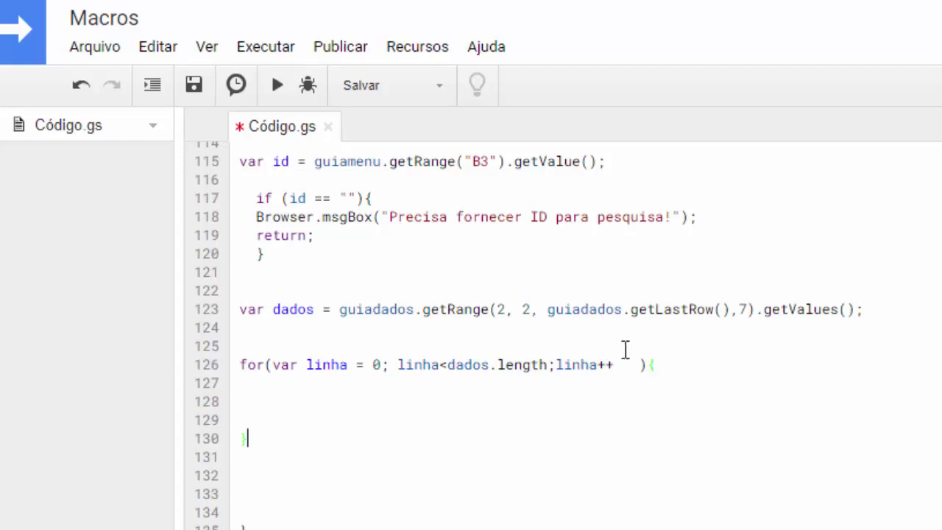
pyautogui.click(637, 363)
pyautogui.press('BackSpace')
pyautogui.press('BackSpace')
pyautogui.press('BackSpace')
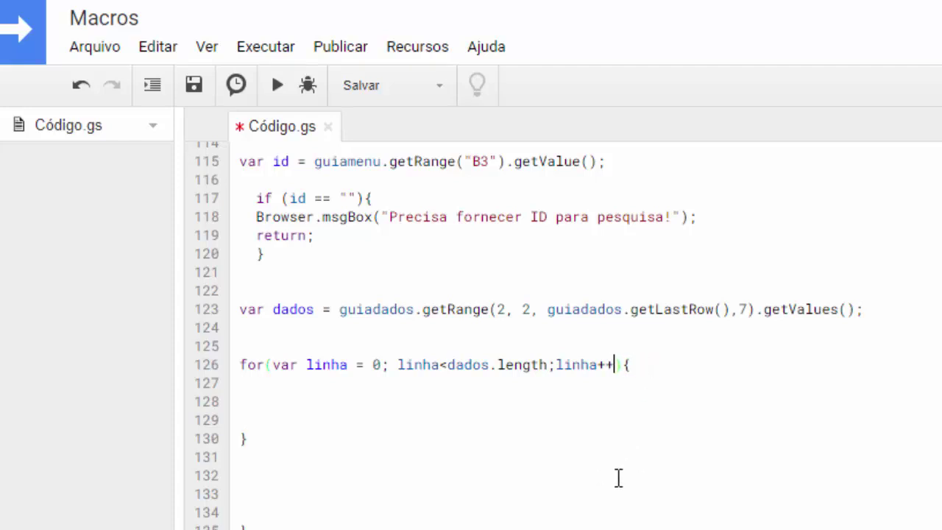
pyautogui.click(559, 365)
pyautogui.click(485, 442)
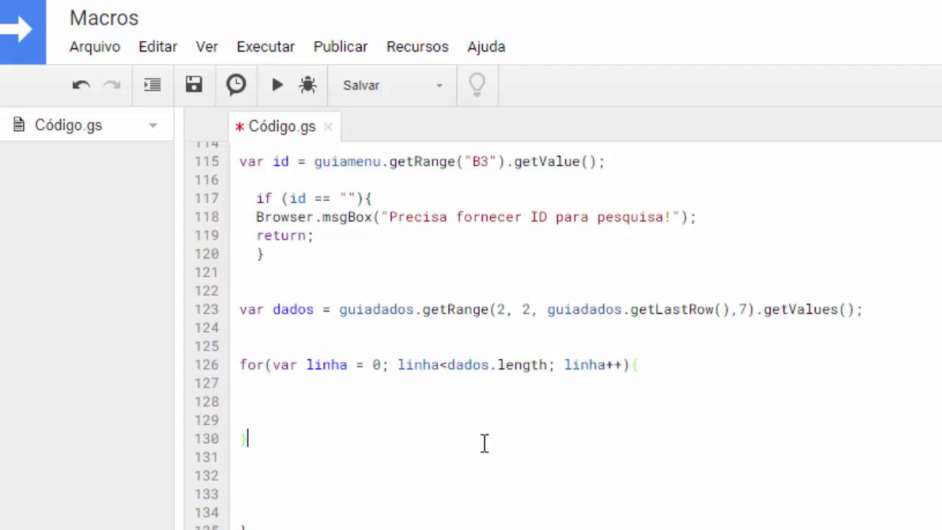
pyautogui.click(312, 401)
# Save Código.gs with the completed for loop.
pyautogui.moveTo(243, 365); pyautogui.dragTo(385, 466)
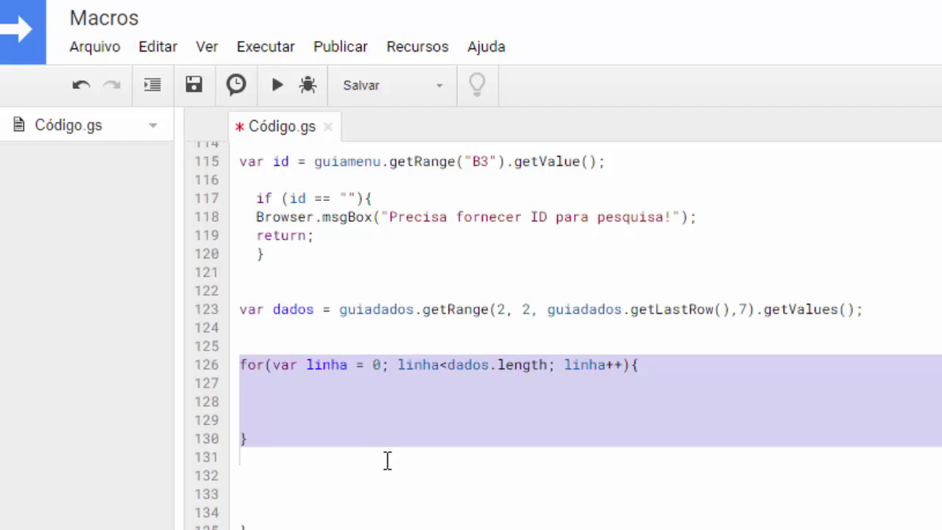
pyautogui.click(381, 425)
pyautogui.click(196, 94)
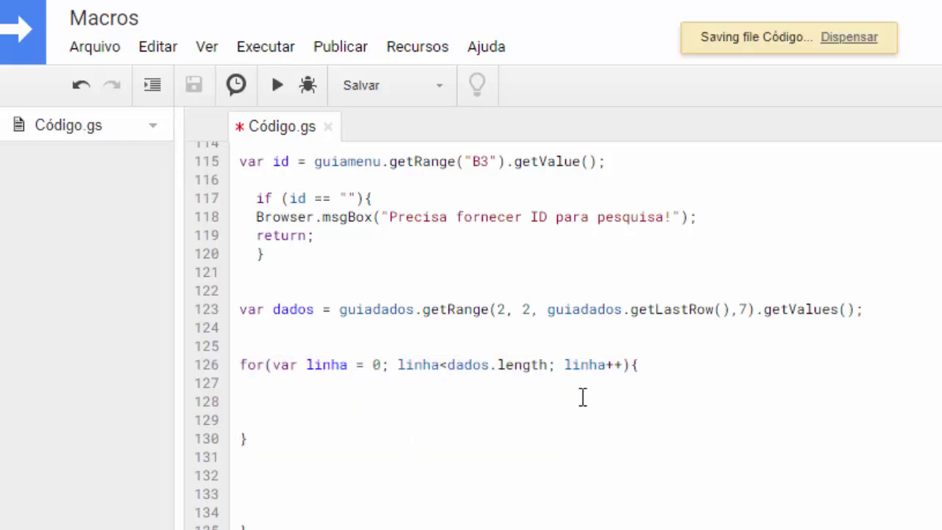
pyautogui.scroll(-3, 559, 412)
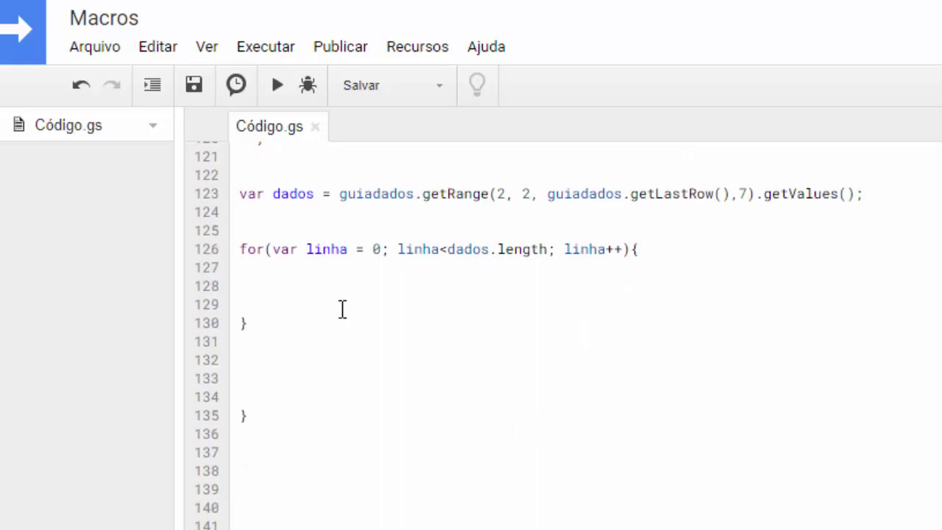
# Add an empty if(){} block on a new line inside the for loop.
pyautogui.click(320, 284)
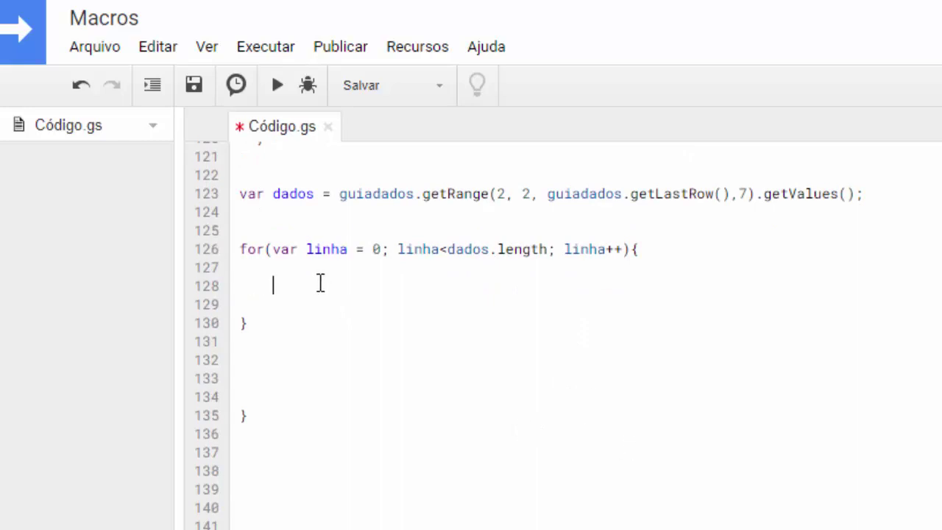
pyautogui.press('Return')
pyautogui.write('if(')
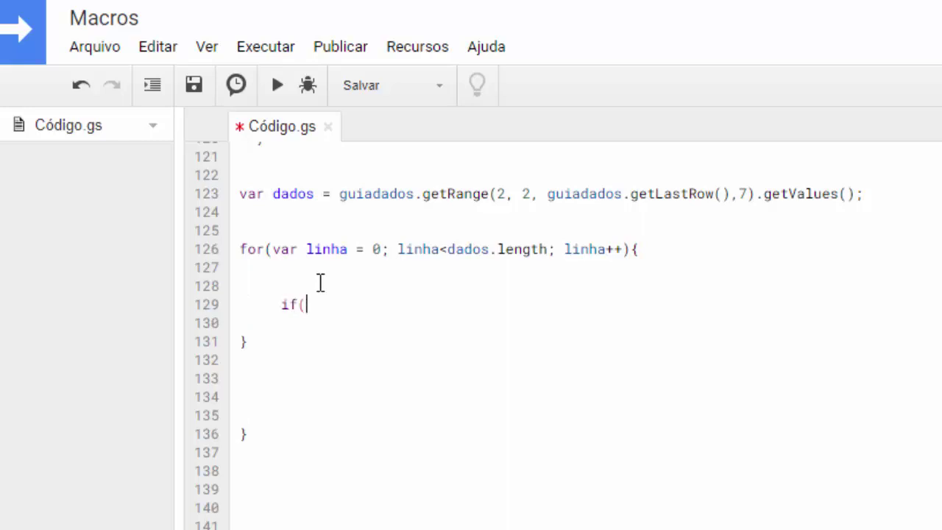
pyautogui.write('){}')
pyautogui.press('Return')
pyautogui.press('Return')
pyautogui.press('Return')
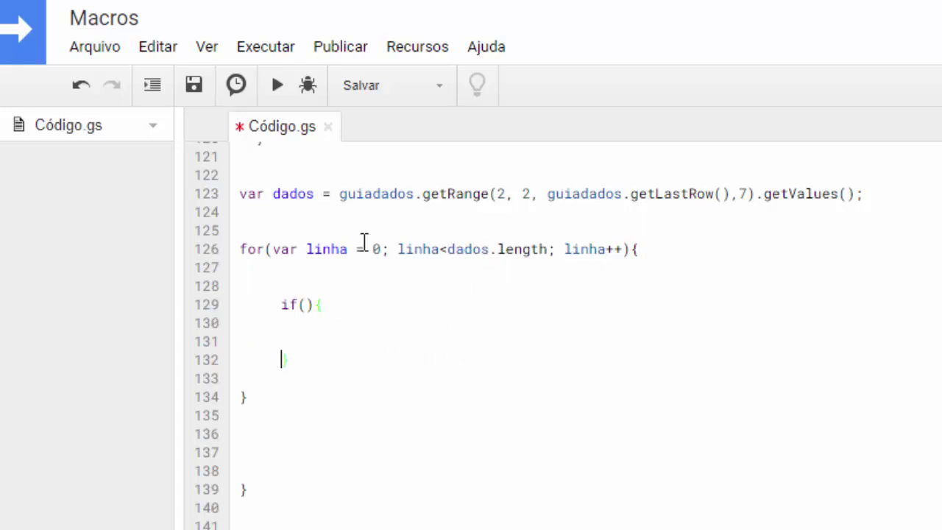
# Fill the if condition with dados[linha][0].
pyautogui.doubleClick(280, 193)
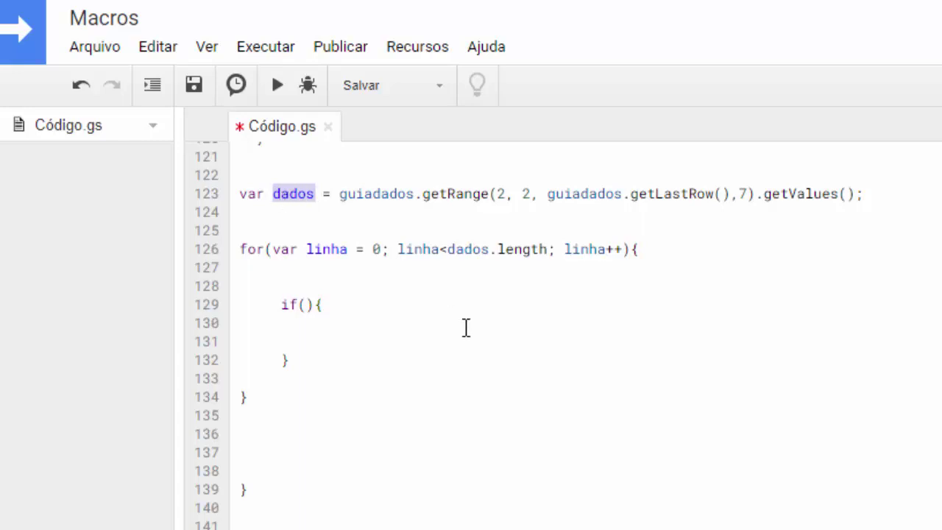
pyautogui.click(308, 305)
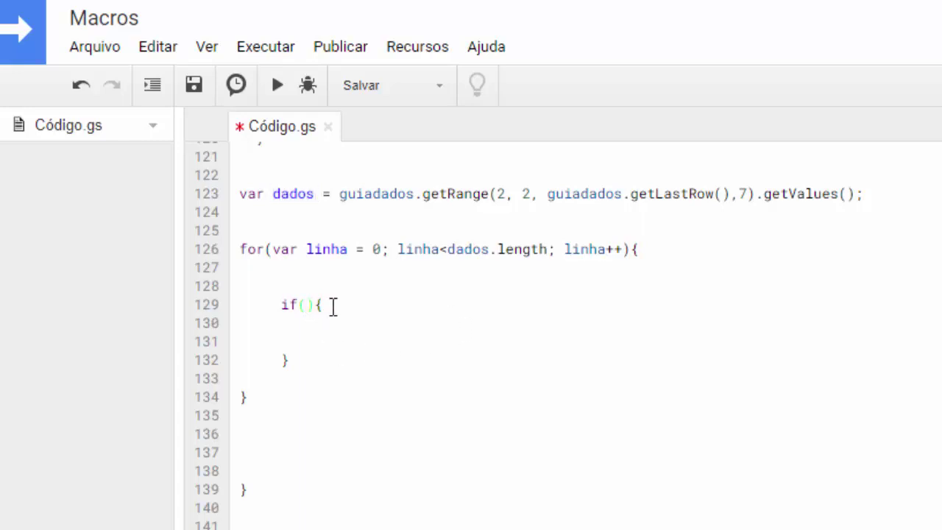
pyautogui.write('dados')
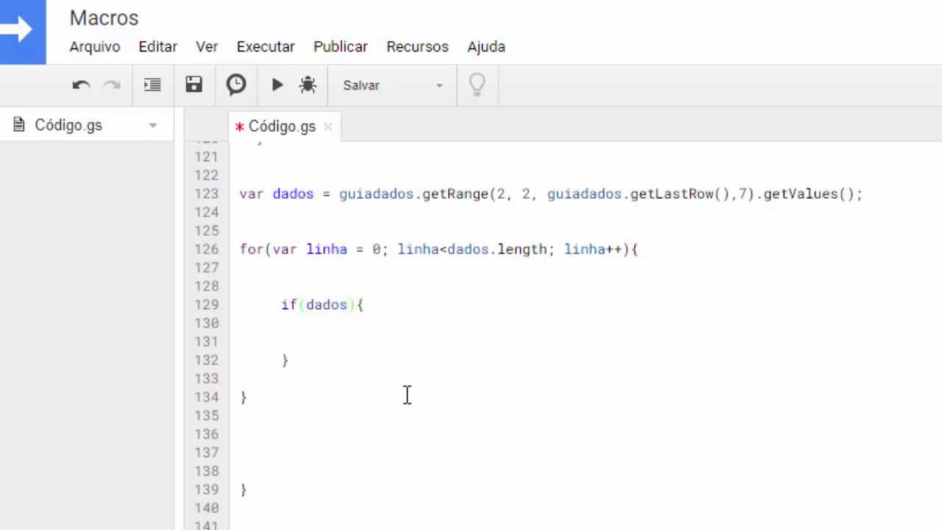
pyautogui.write('[')
pyautogui.write(']')
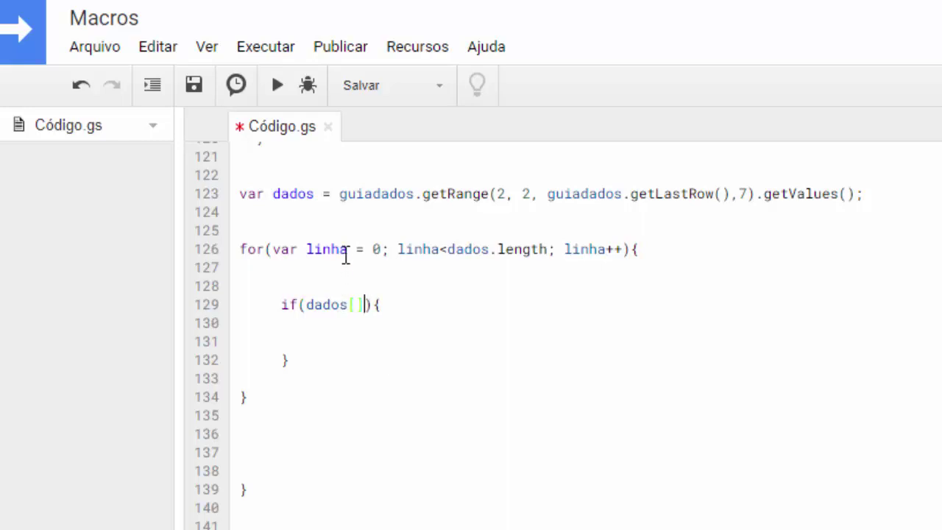
pyautogui.moveTo(346, 250); pyautogui.dragTo(310, 251)
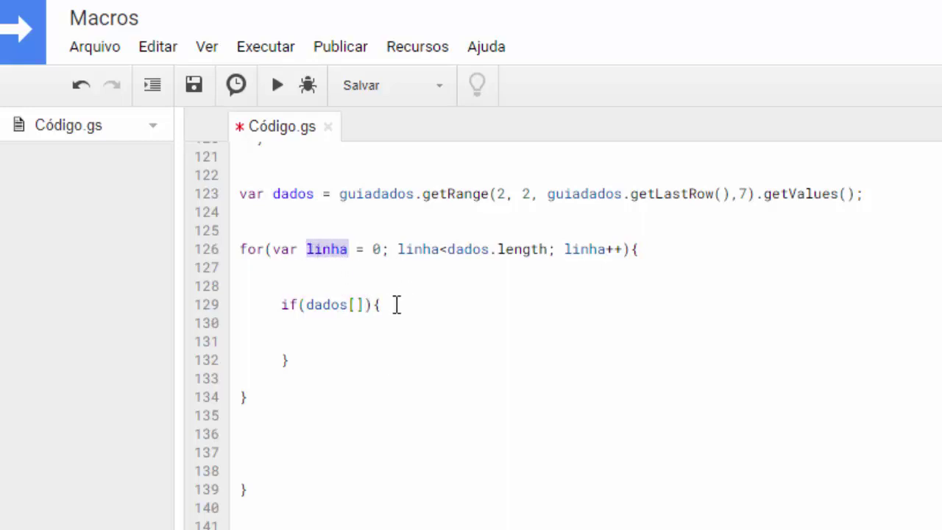
pyautogui.click(358, 304)
pyautogui.hotkey('ctrl', 'v')
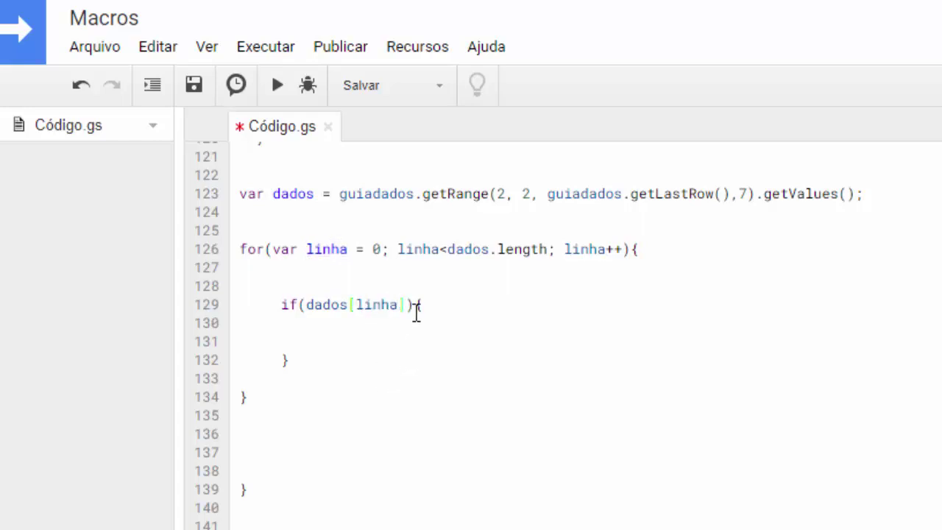
pyautogui.click(410, 304)
pyautogui.write('[')
pyautogui.write('0')
pyautogui.click(348, 323)
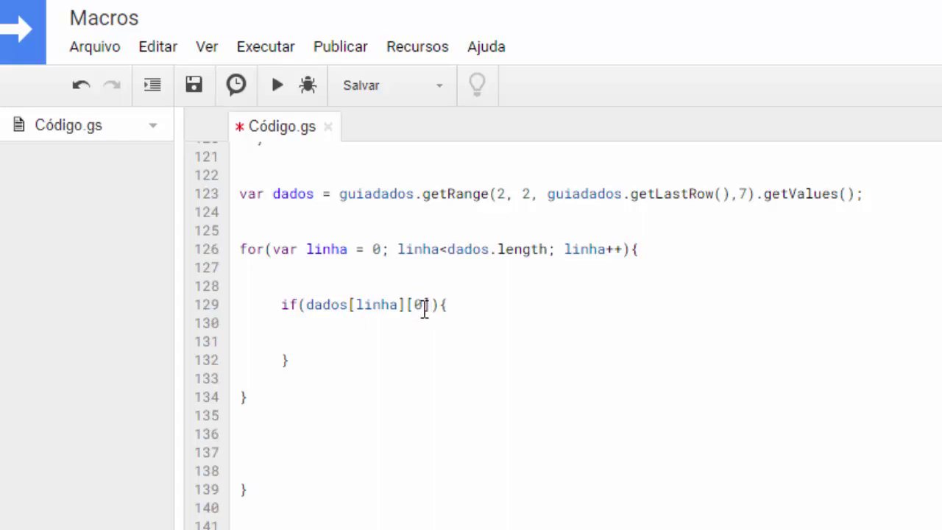
pyautogui.doubleClick(418, 305)
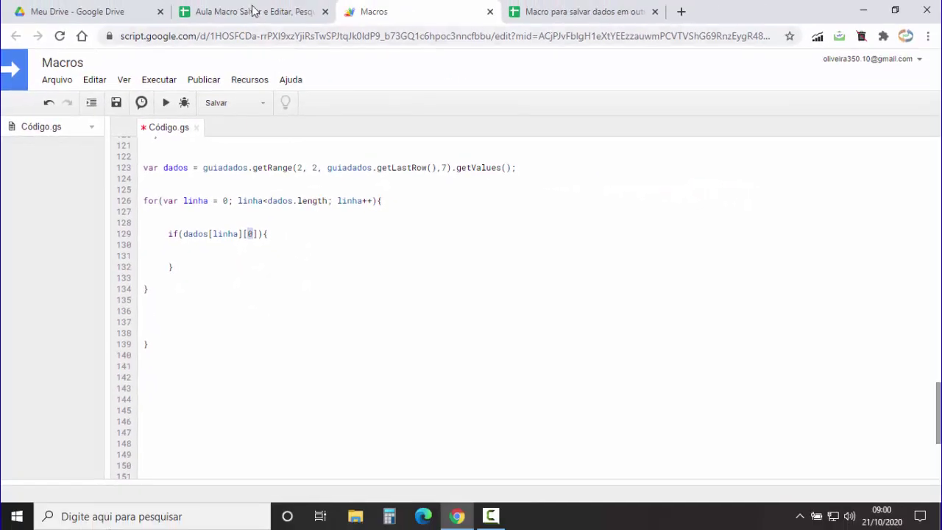
# Review the Dados sheet's ID and CLIENTE columns in the lesson spreadsheet.
pyautogui.click(251, 12)
pyautogui.click(147, 276)
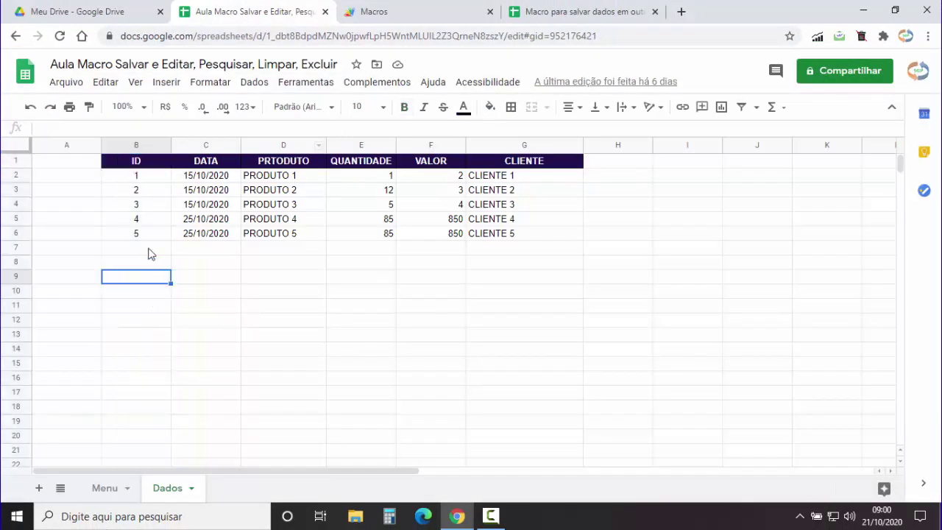
pyautogui.click(140, 145)
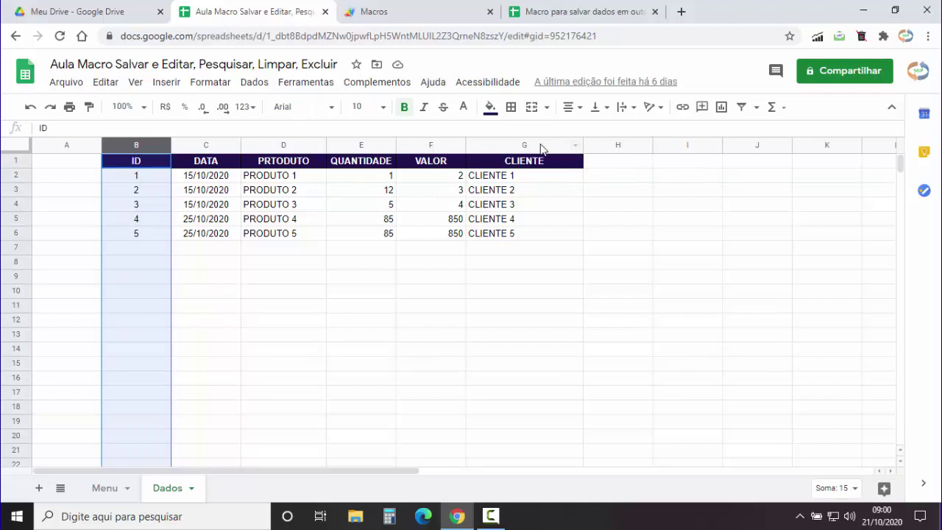
pyautogui.click(541, 147)
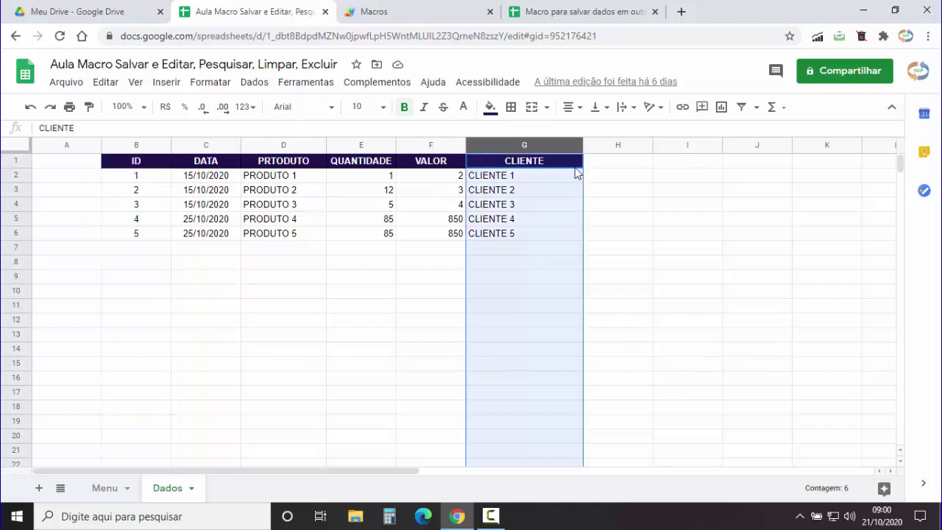
# Copy the CPF header and its three values into Dados cell H1, widening column H.
pyautogui.click(625, 11)
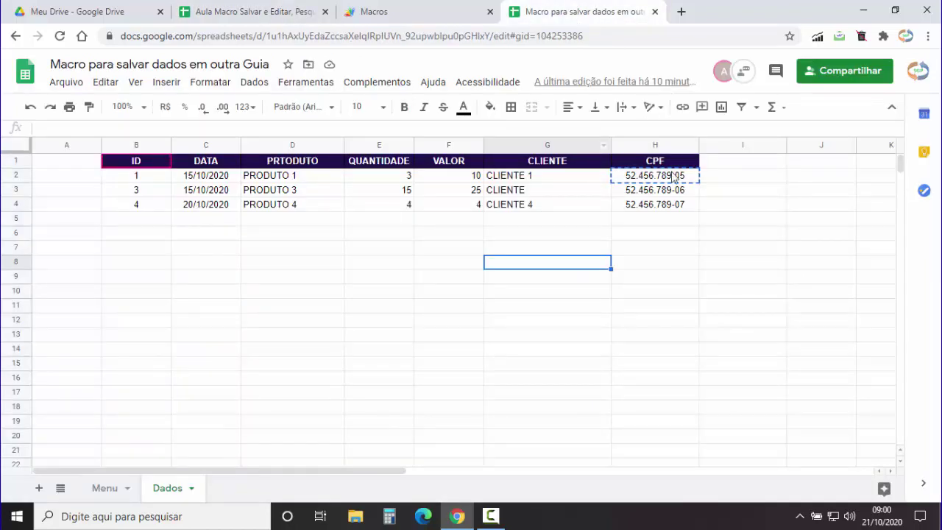
pyautogui.moveTo(658, 168); pyautogui.dragTo(665, 204)
pyautogui.hotkey('ctrl', 'c')
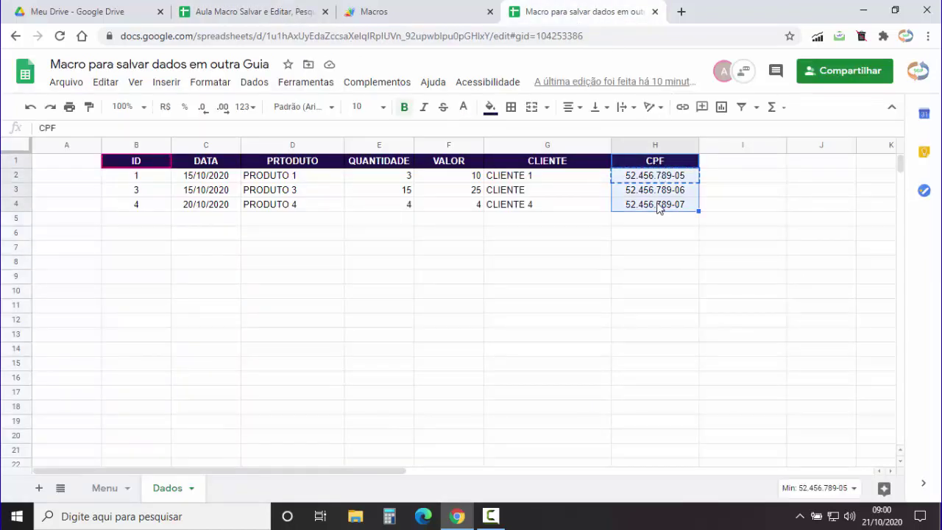
pyautogui.click(242, 12)
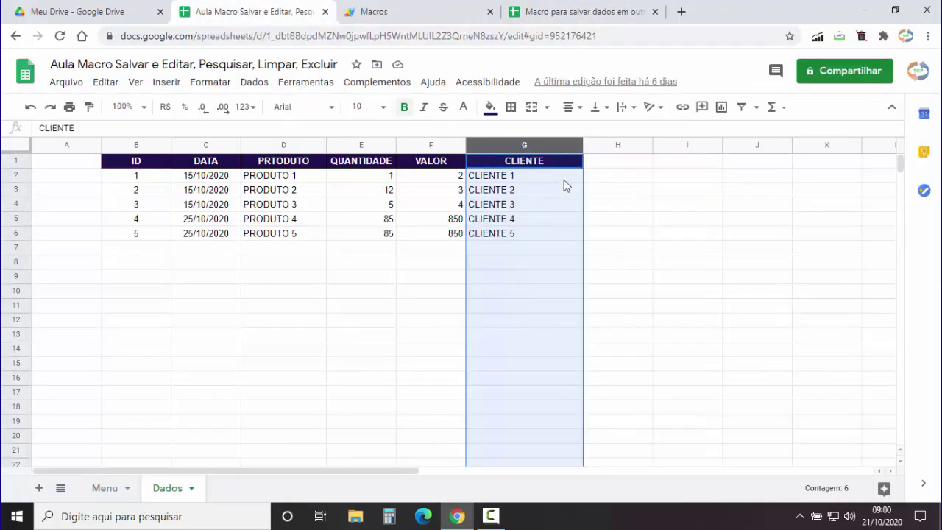
pyautogui.click(626, 166)
pyautogui.hotkey('ctrl', 'v')
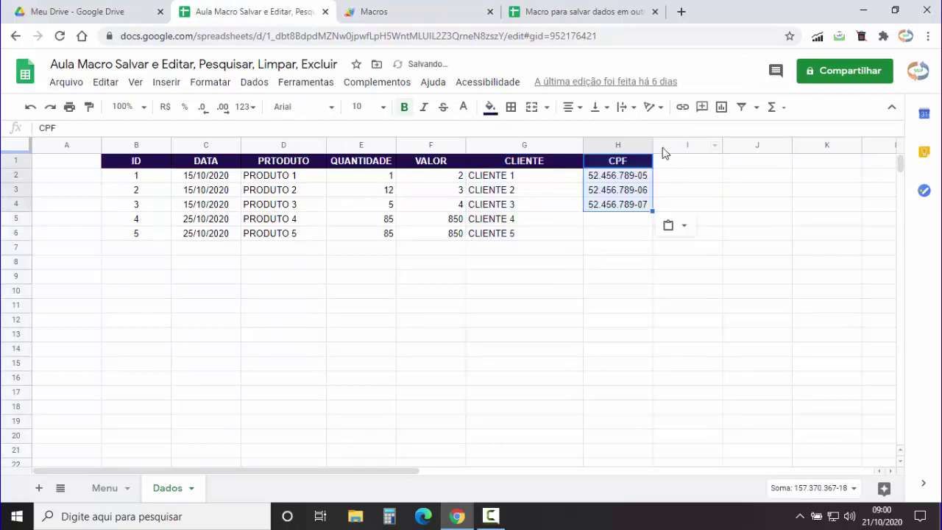
pyautogui.moveTo(652, 147); pyautogui.dragTo(678, 147)
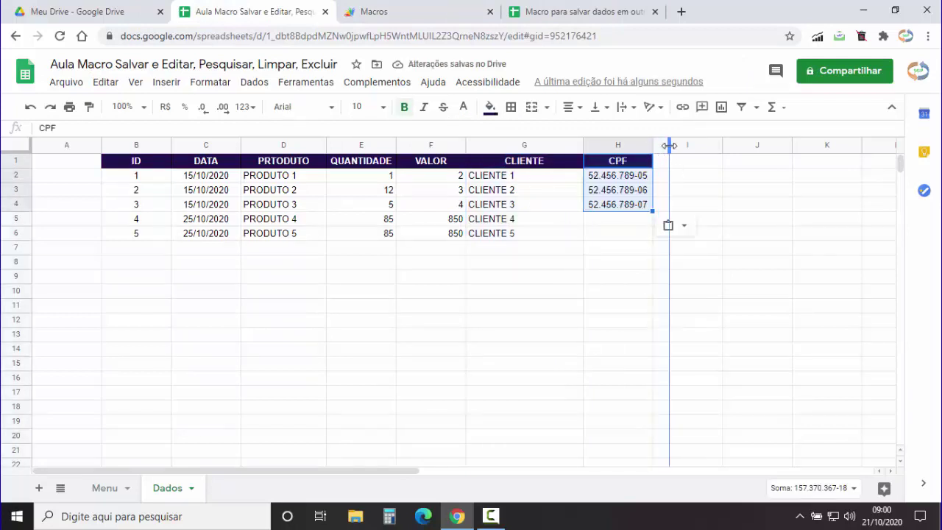
pyautogui.click(632, 250)
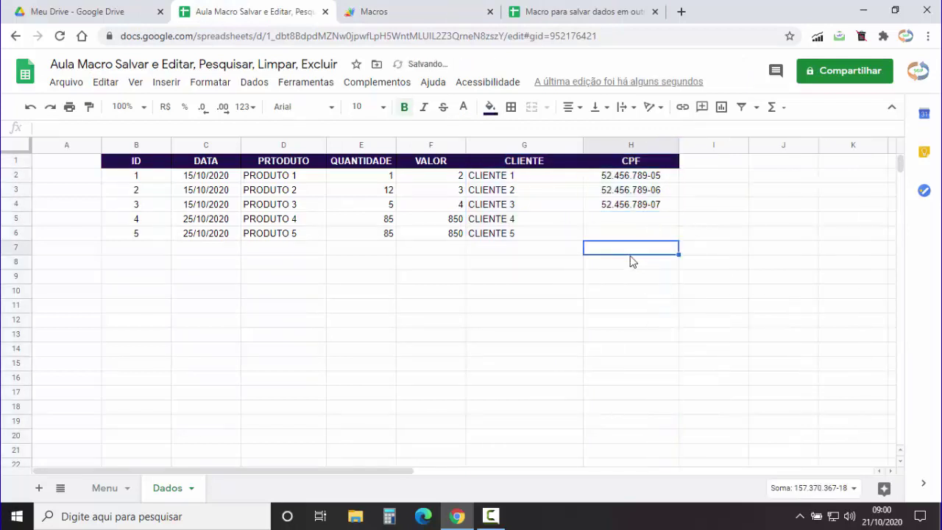
# Close the source spreadsheet and return to the lesson spreadsheet.
pyautogui.click(630, 145)
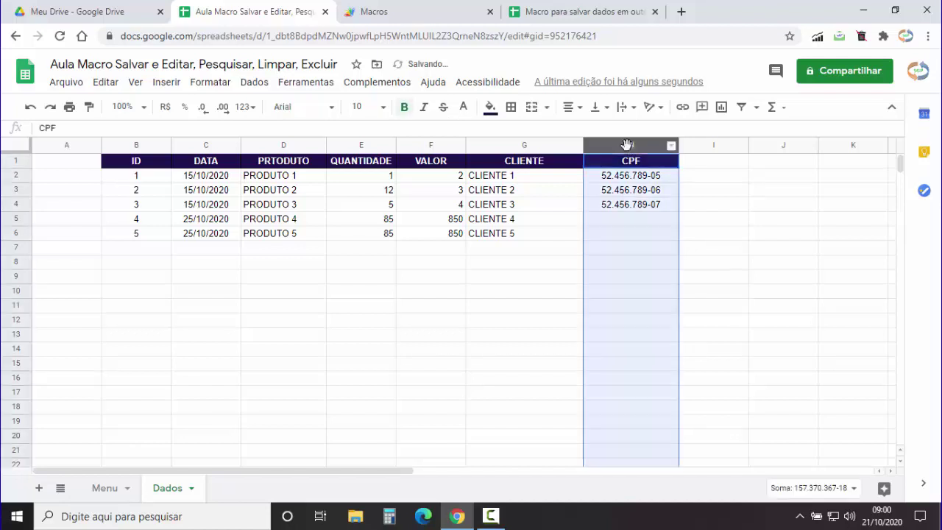
pyautogui.click(582, 11)
pyautogui.click(655, 12)
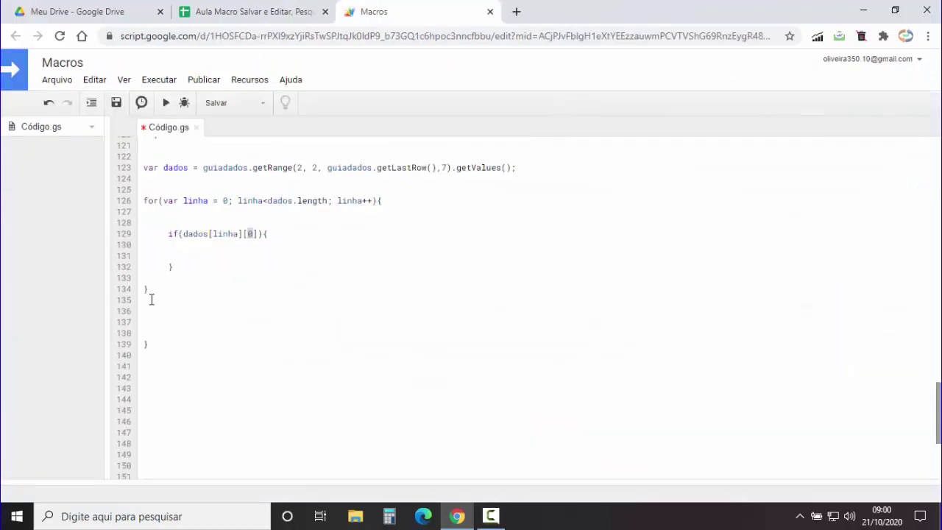
pyautogui.click(265, 11)
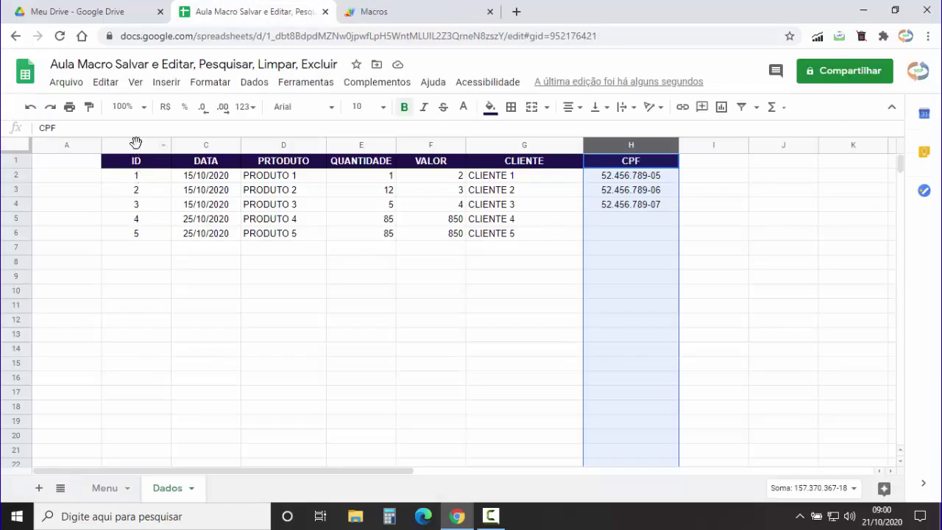
# Walk through the Dados columns ID, DATA, PRTODUTO, QUANTIDADE, VALOR, CLIENTE and CPF.
pyautogui.click(136, 146)
pyautogui.click(207, 146)
pyautogui.click(283, 146)
pyautogui.click(364, 147)
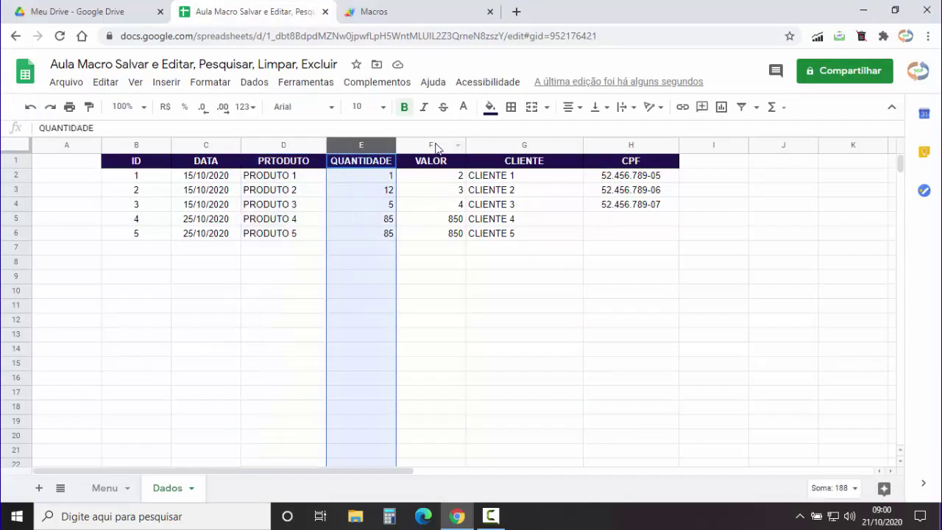
pyautogui.click(430, 147)
pyautogui.click(524, 147)
pyautogui.click(630, 146)
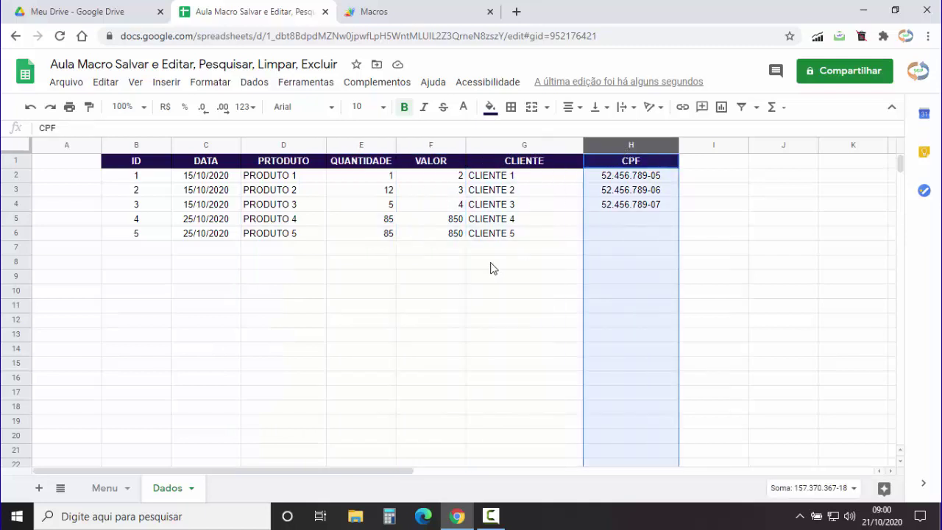
pyautogui.click(137, 147)
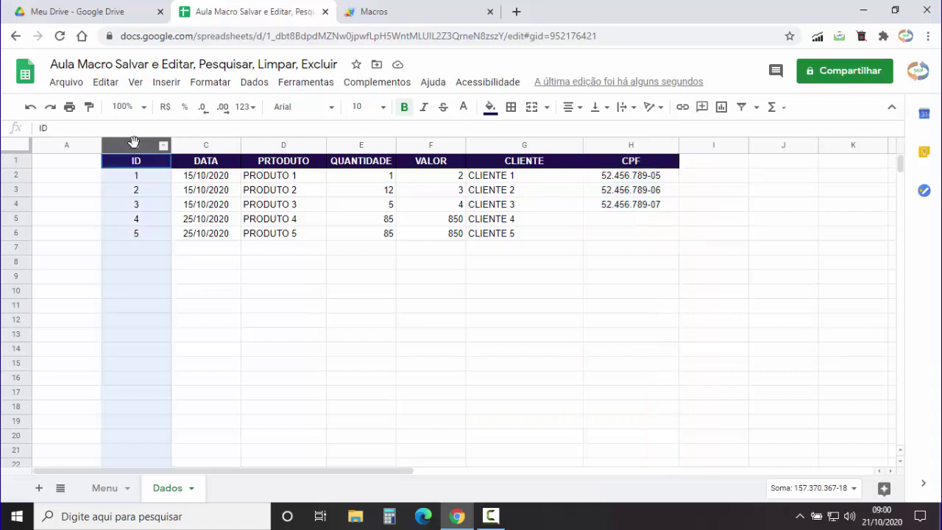
pyautogui.click(381, 8)
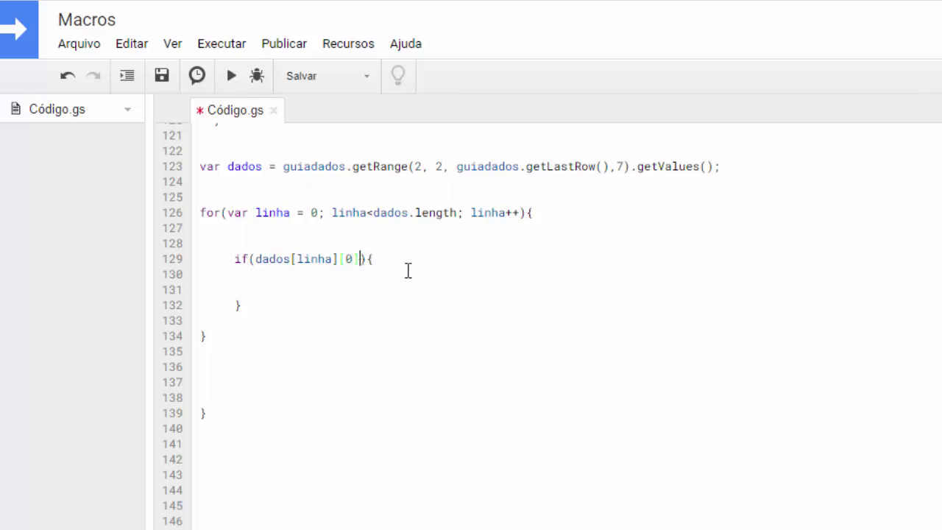
# Complete the if condition as dados[linha][0] == id.
pyautogui.write('==')
pyautogui.scroll(2, 414, 272)
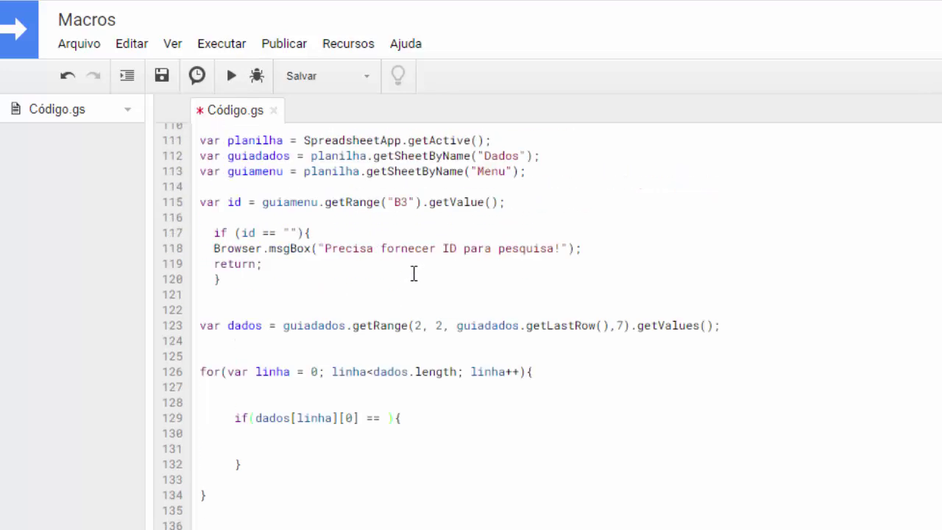
pyautogui.scroll(5, 326, 280)
pyautogui.scroll(-2, 243, 242)
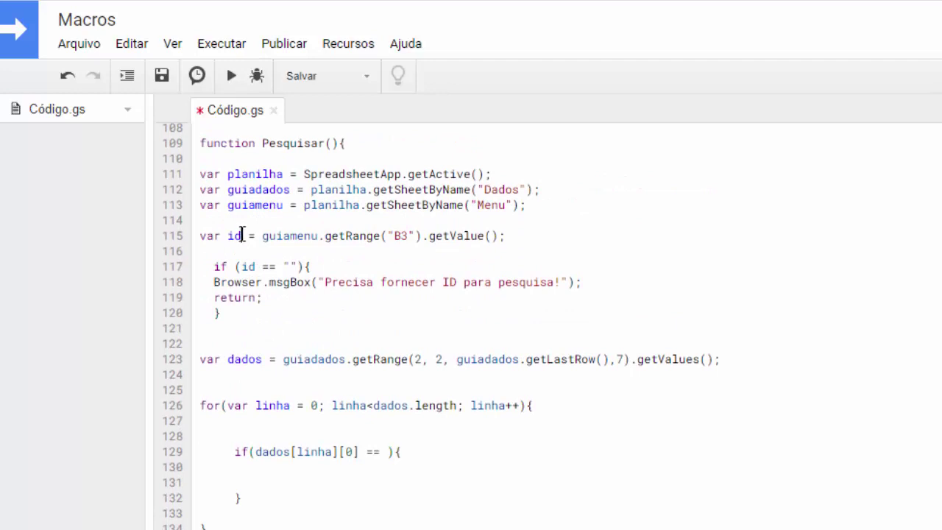
pyautogui.doubleClick(235, 236)
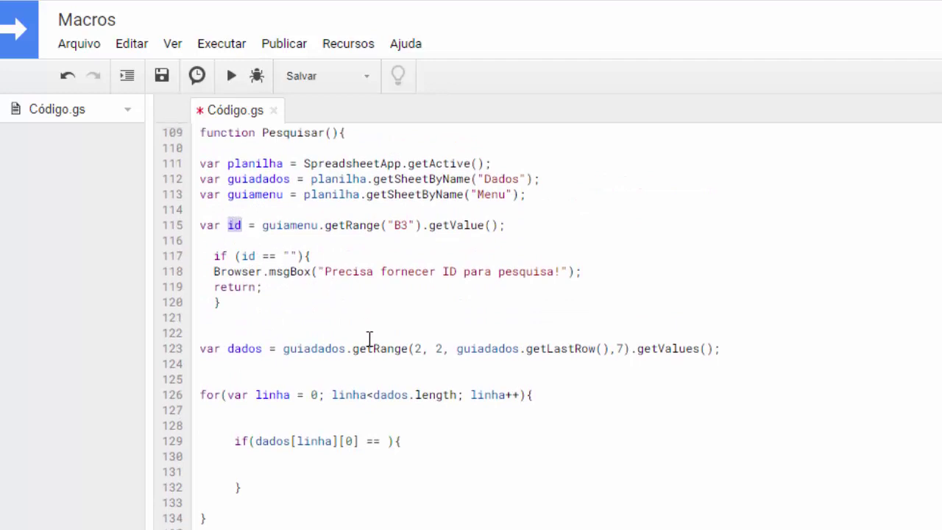
pyautogui.scroll(-5, 368, 331)
pyautogui.click(388, 259)
pyautogui.write('id')
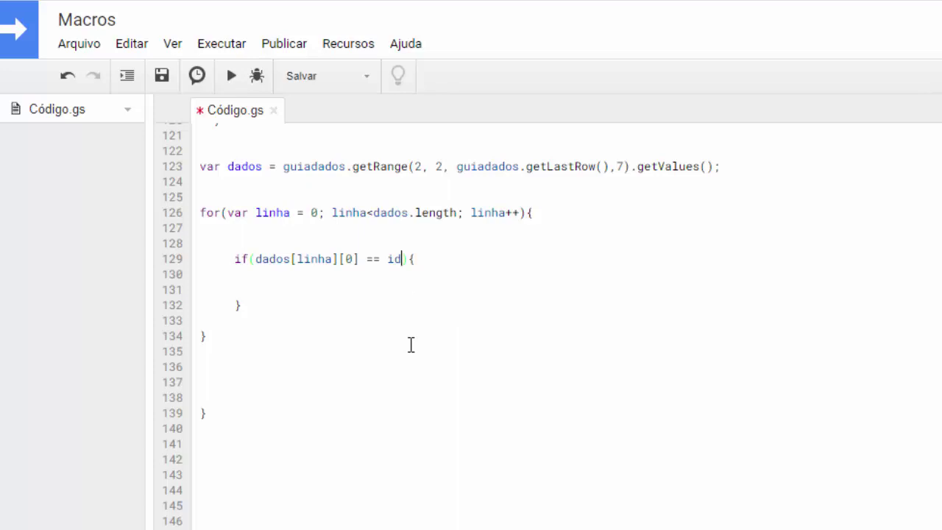
# Inside the if block, write var linha = linha + 2;.
pyautogui.scroll(-2, 410, 345)
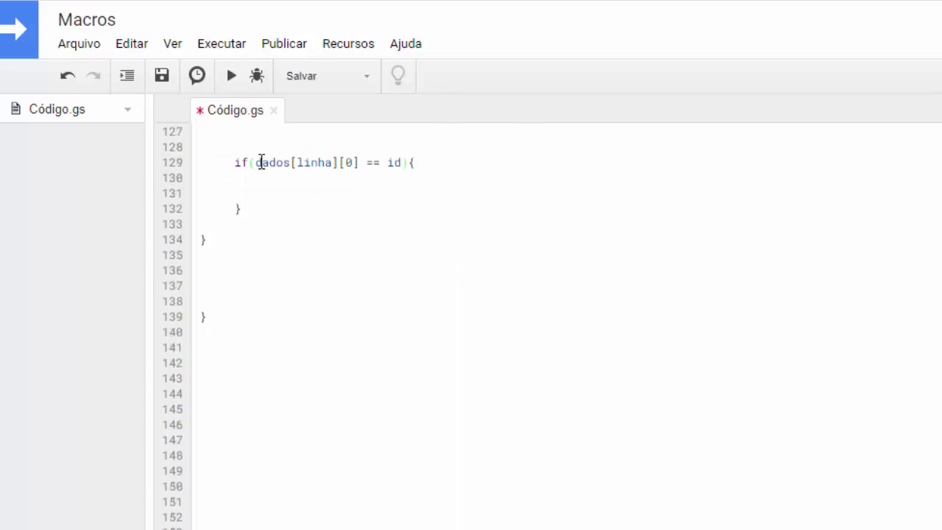
pyautogui.click(294, 178)
pyautogui.press('Return')
pyautogui.press('Return')
pyautogui.scroll(2, 324, 248)
pyautogui.moveTo(292, 213); pyautogui.dragTo(255, 213)
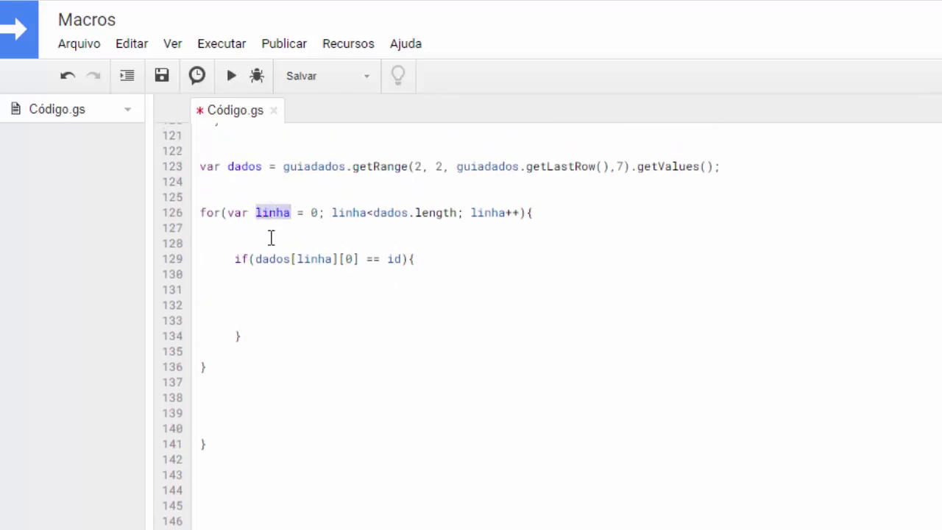
pyautogui.click(318, 213)
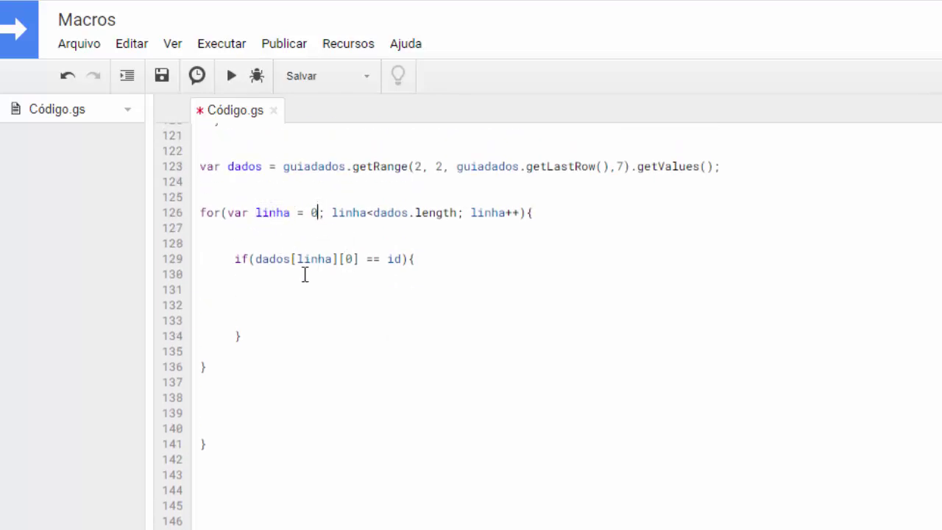
pyautogui.click(262, 296)
pyautogui.write('linha')
pyautogui.click(220, 290)
pyautogui.write('var   ')
pyautogui.write('linha + 2;')
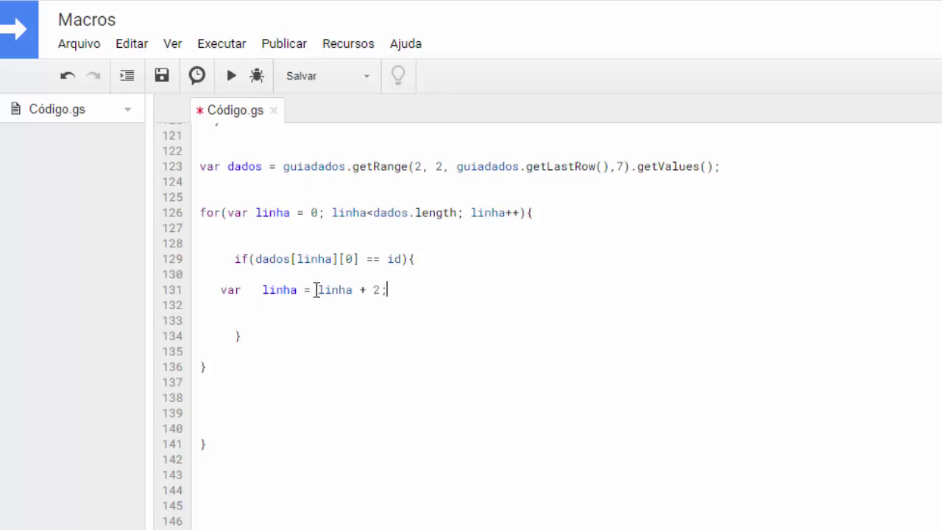
pyautogui.click(294, 361)
pyautogui.click(263, 290)
pyautogui.press('BackSpace')
pyautogui.press('BackSpace')
pyautogui.moveTo(288, 336); pyautogui.dragTo(306, 344)
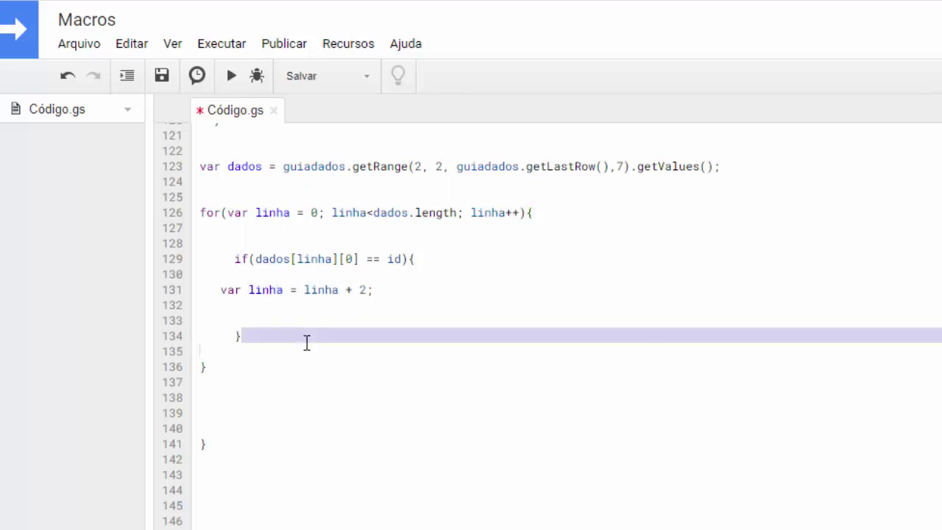
pyautogui.click(307, 343)
pyautogui.click(252, 318)
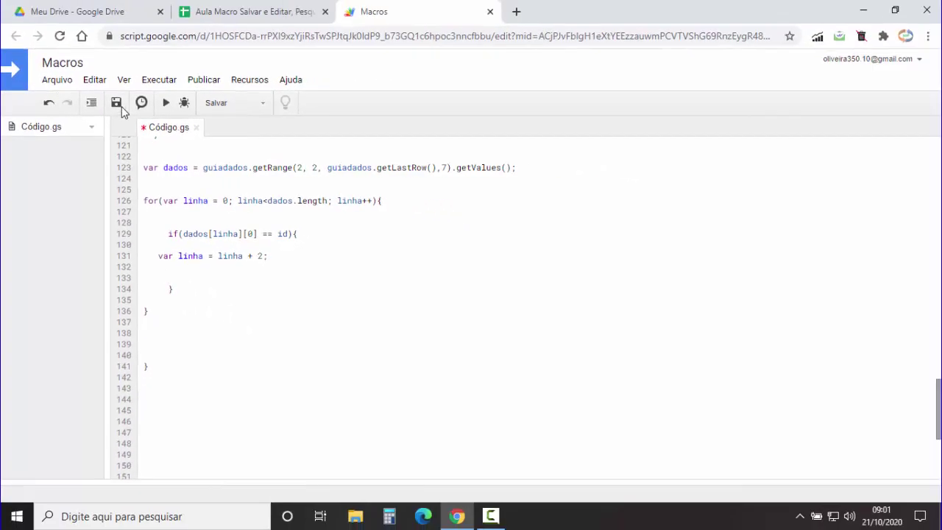
# Save the script, then select row 2, the first Dados data row, in the spreadsheet.
pyautogui.click(122, 108)
pyautogui.click(232, 9)
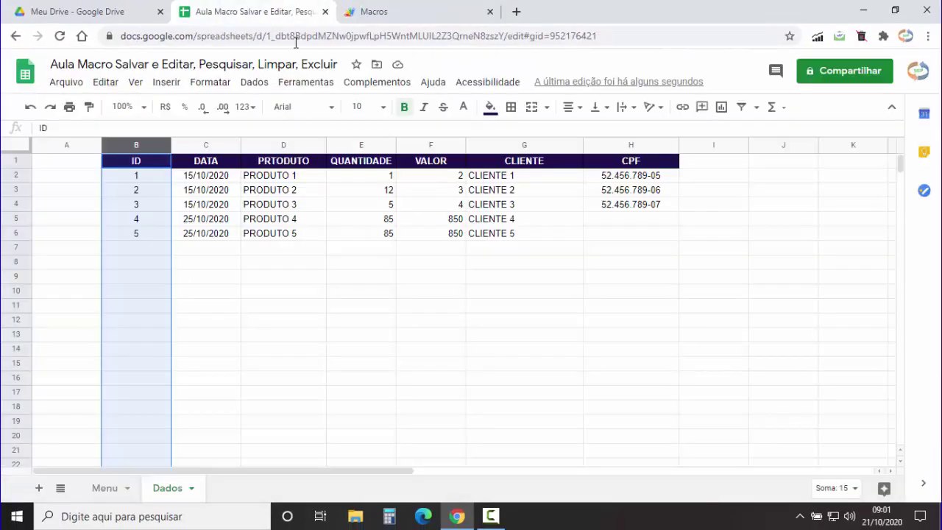
pyautogui.click(133, 248)
pyautogui.click(140, 177)
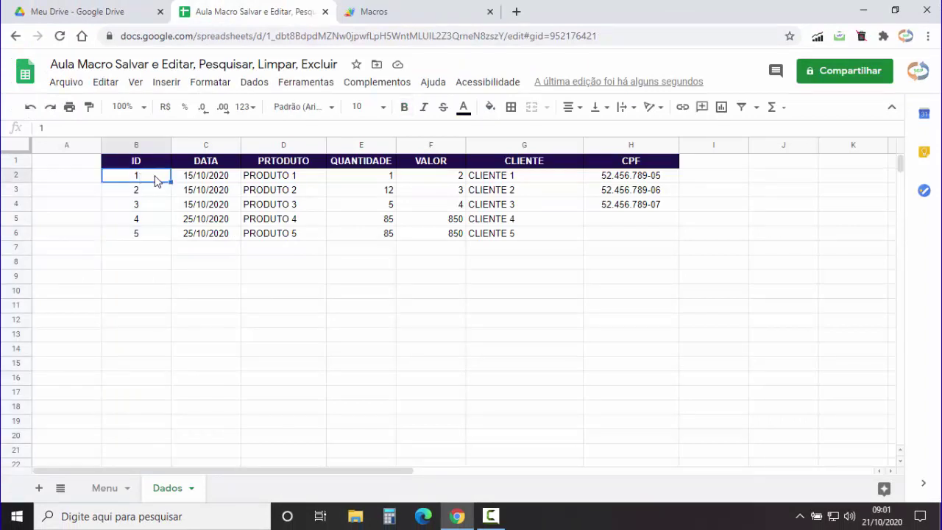
pyautogui.click(15, 176)
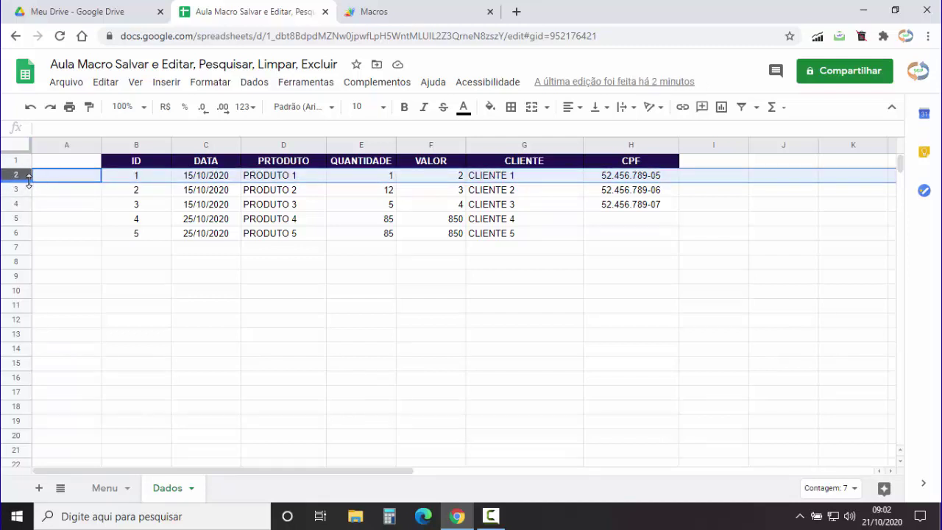
# Indent line 131 into the if block and open a new empty line below it.
pyautogui.click(385, 9)
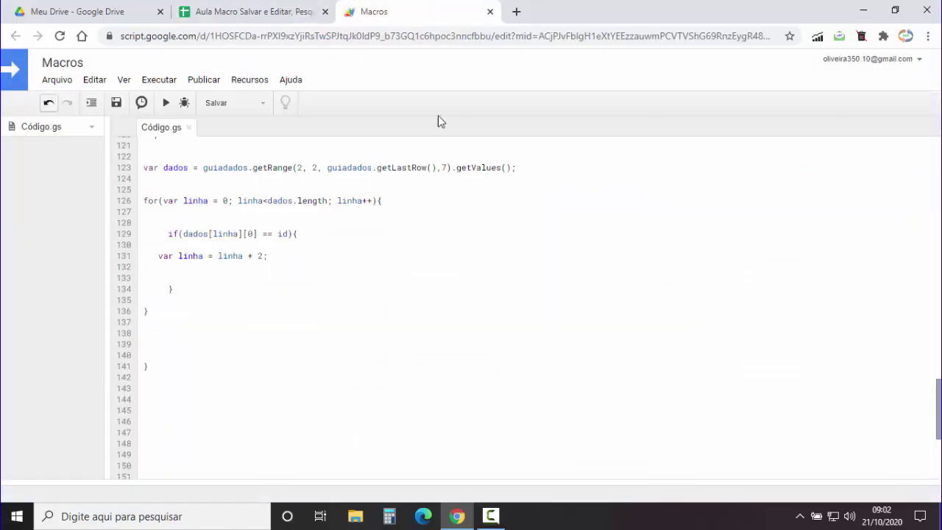
pyautogui.press('Tab')
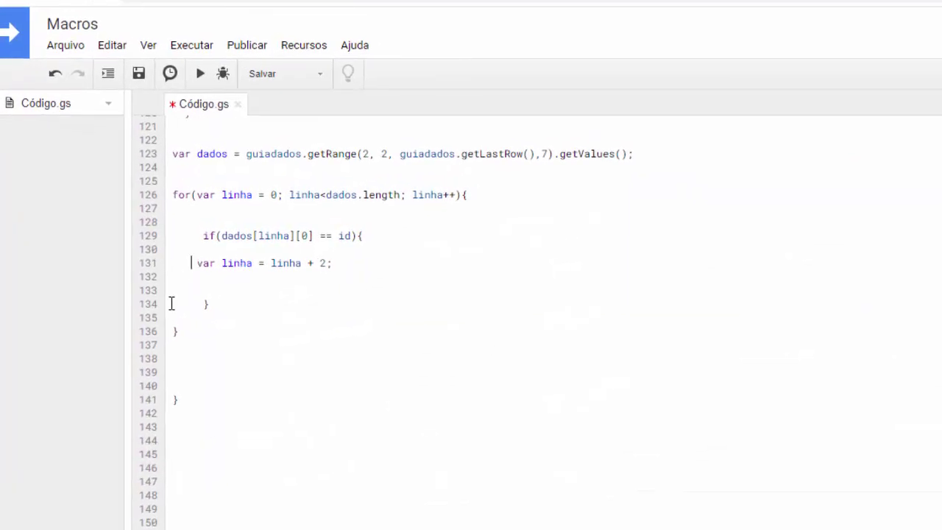
pyautogui.press('Tab')
pyautogui.press('Tab')
pyautogui.click(245, 278)
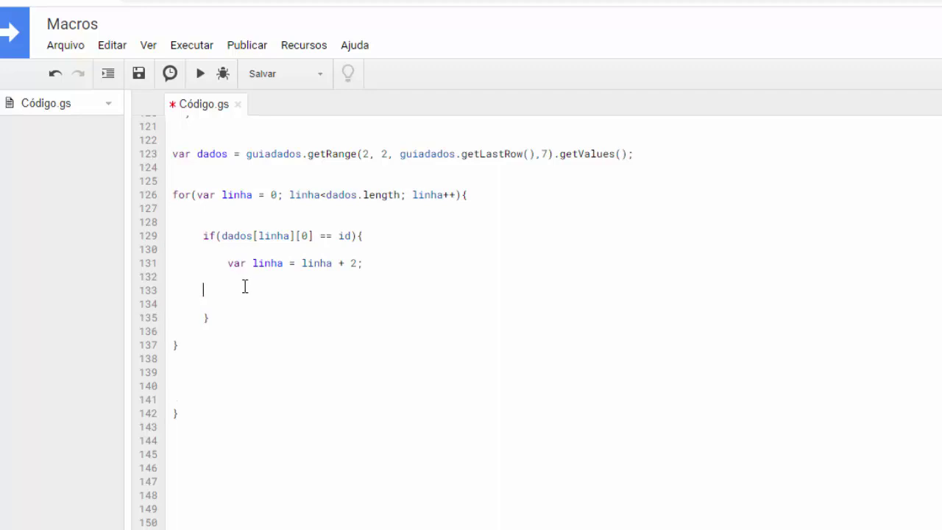
pyautogui.press('Return')
pyautogui.write('ta')
pyautogui.press('BackSpace')
pyautogui.press('BackSpace')
pyautogui.press('BackSpace')
# Start the line var id = guiadados.getRange(), with linha as the row argument.
pyautogui.moveTo(299, 157); pyautogui.dragTo(249, 154)
pyautogui.hotkey('ctrl', 'c')
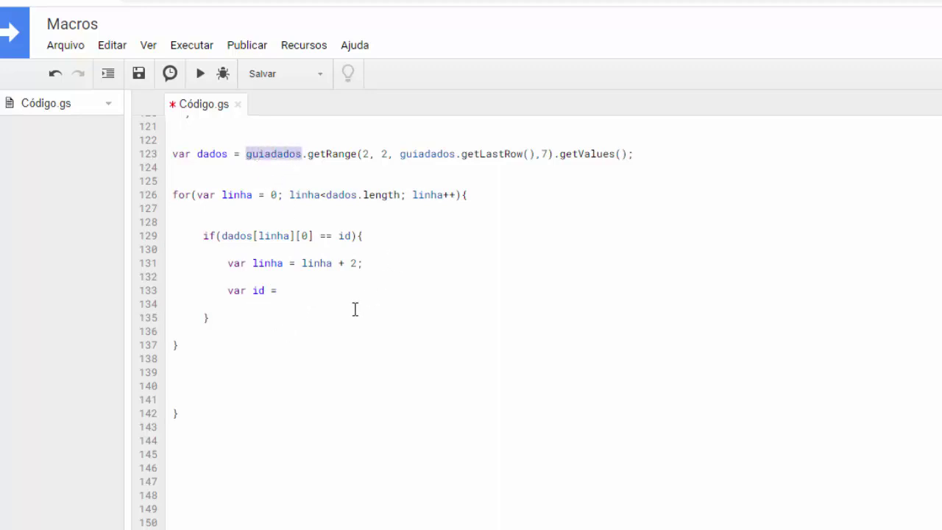
pyautogui.click(290, 292)
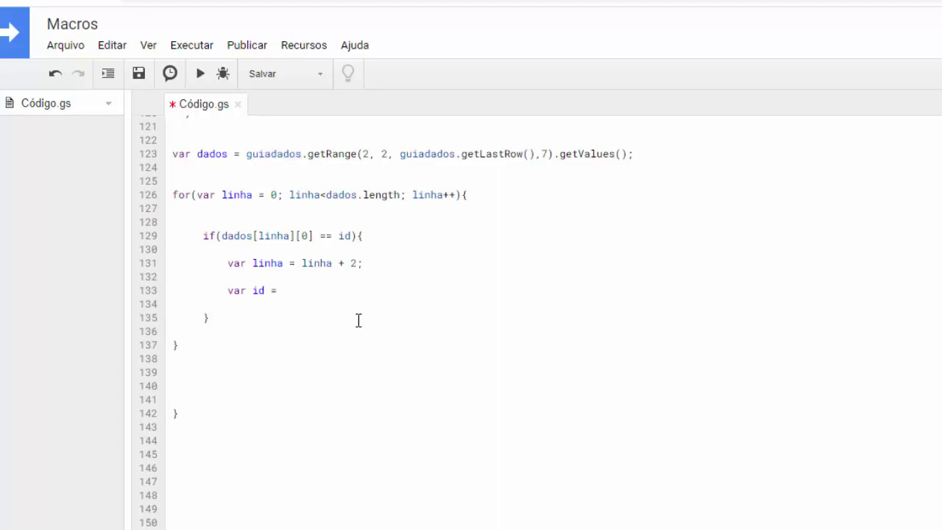
pyautogui.hotkey('ctrl', 'v')
pyautogui.write('.get')
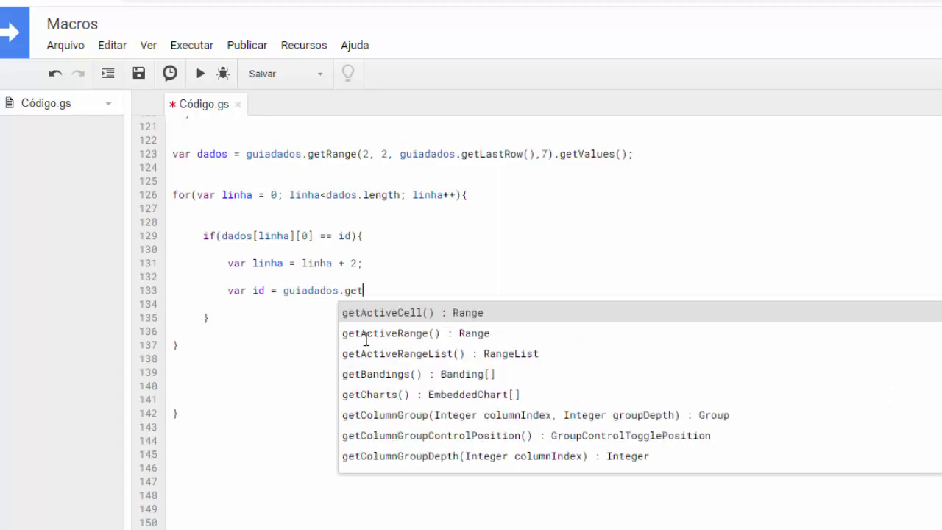
pyautogui.write('r')
pyautogui.click(370, 314)
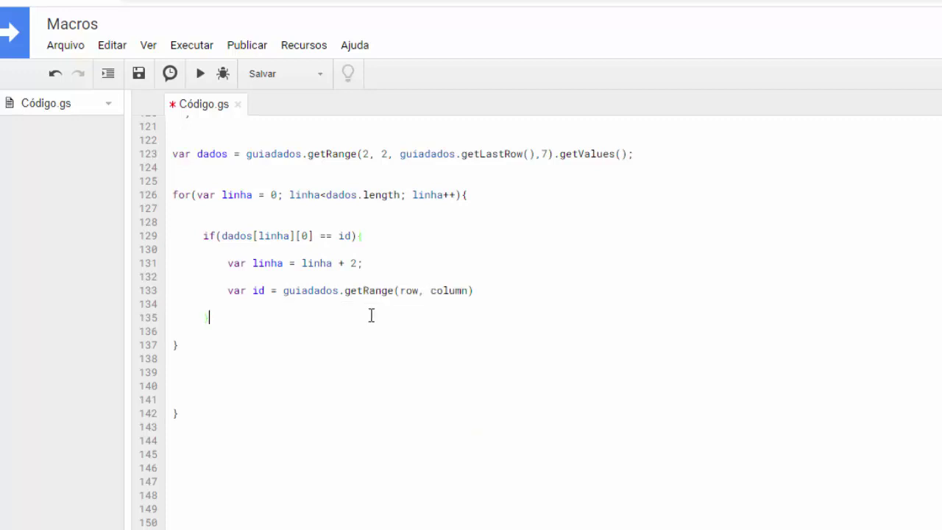
pyautogui.moveTo(283, 263); pyautogui.dragTo(255, 263)
pyautogui.hotkey('ctrl', 'c')
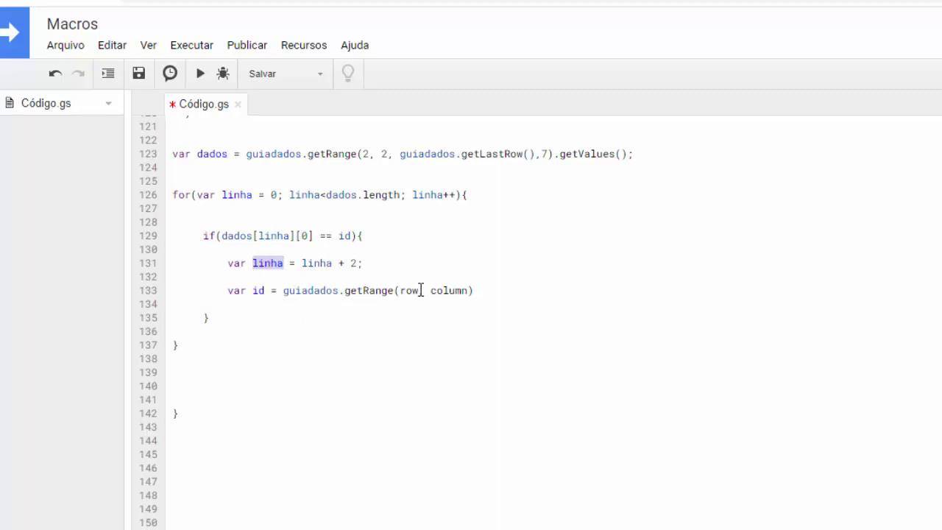
pyautogui.moveTo(421, 290); pyautogui.dragTo(402, 290)
pyautogui.hotkey('ctrl', 'v')
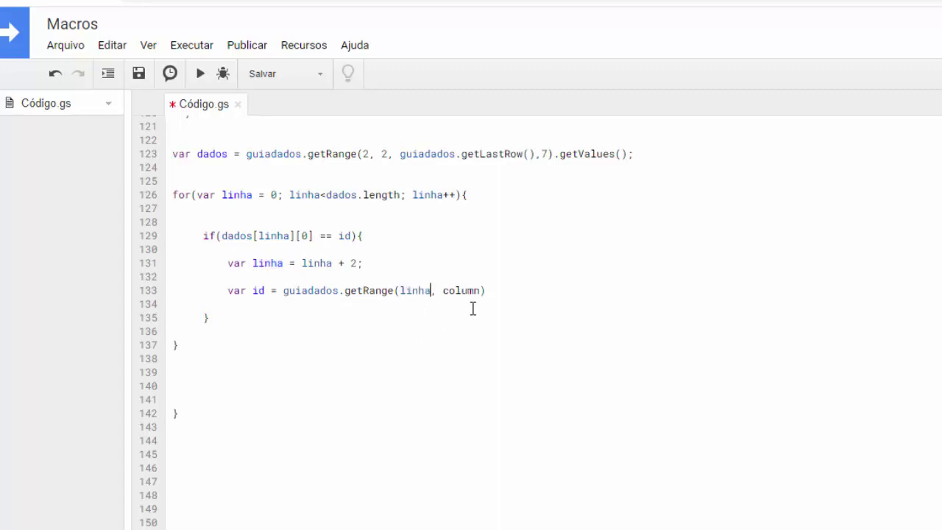
# Set the column to 2 and finish the line with .getValue();.
pyautogui.click(490, 291)
pyautogui.press('BackSpace')
pyautogui.press('BackSpace')
pyautogui.press('BackSpace')
pyautogui.press('BackSpace')
pyautogui.click(469, 290)
pyautogui.write('.getv')
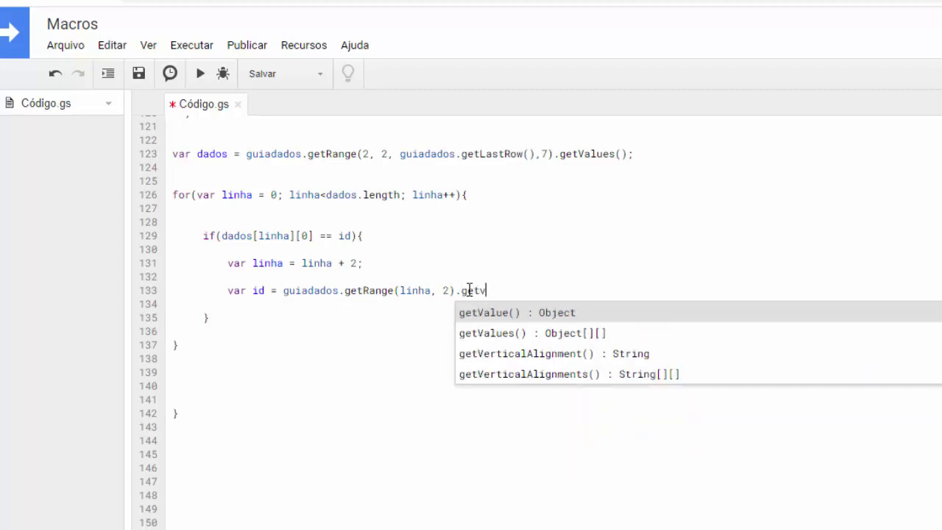
pyautogui.click(503, 314)
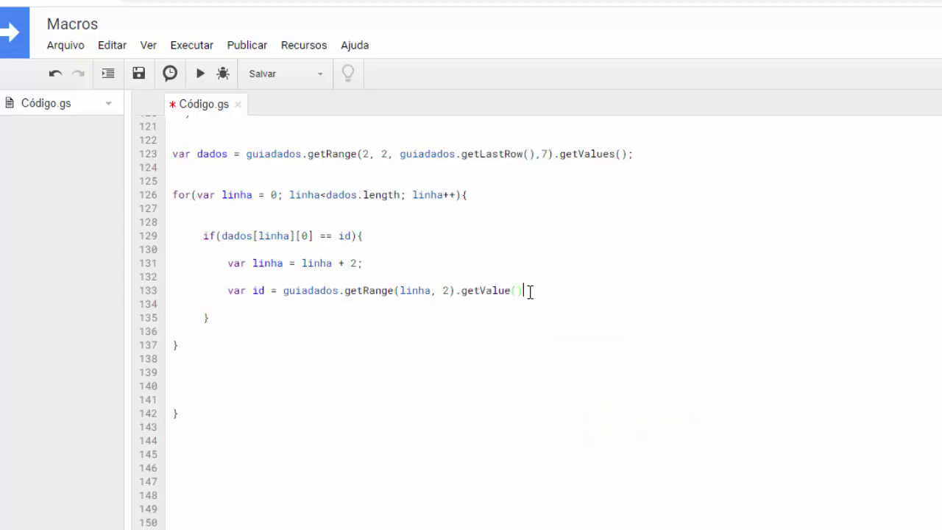
pyautogui.write(';')
pyautogui.press('Return')
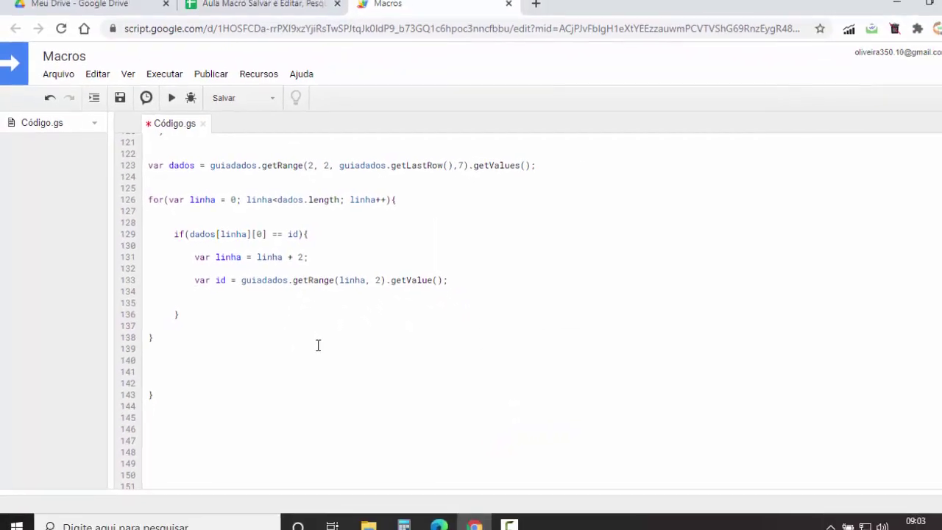
# Confirm in the spreadsheet that column B holds ID and column C holds DATA.
pyautogui.click(270, 6)
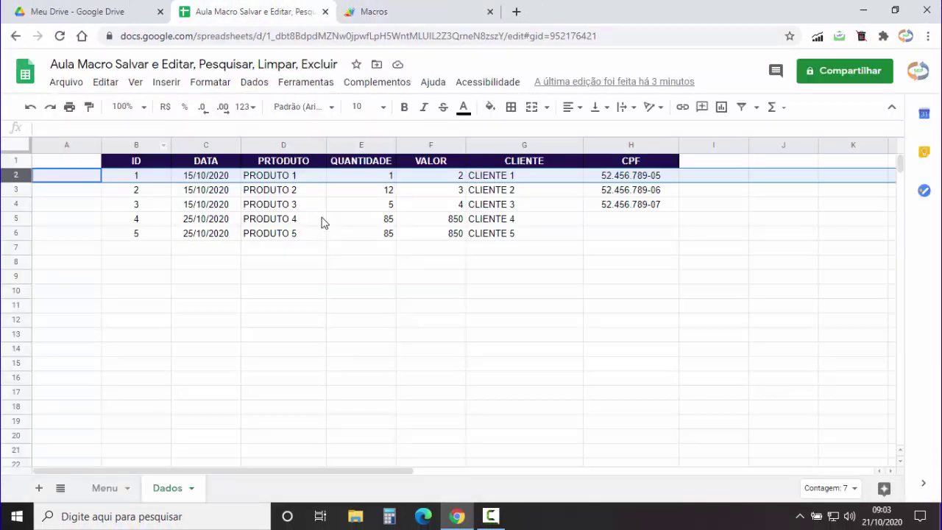
pyautogui.click(136, 145)
pyautogui.click(206, 145)
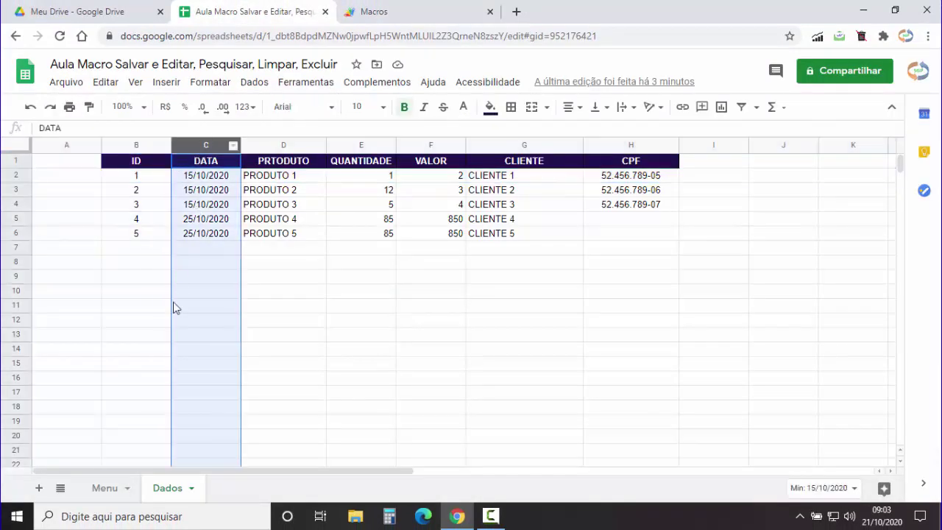
pyautogui.click(378, 12)
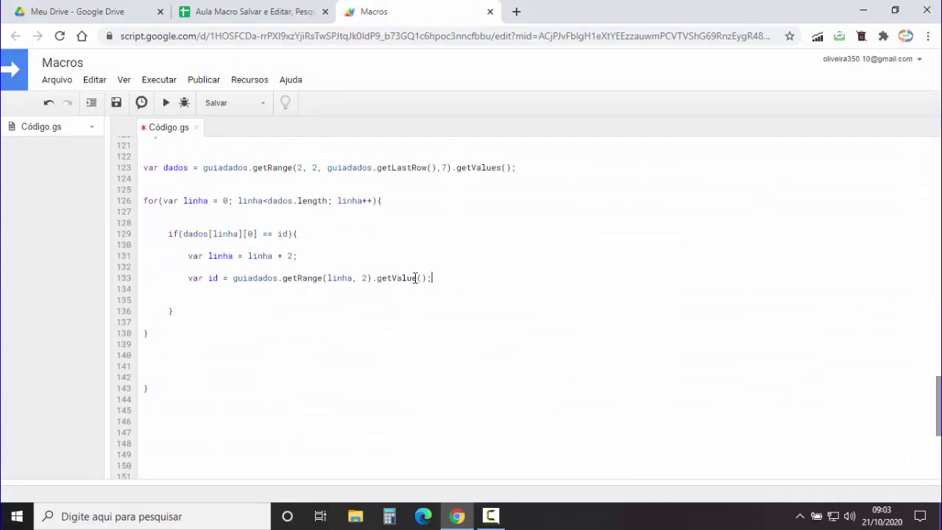
# Copy the id line and add var data reading column 3.
pyautogui.moveTo(433, 277); pyautogui.dragTo(187, 278)
pyautogui.hotkey('ctrl', 'c')
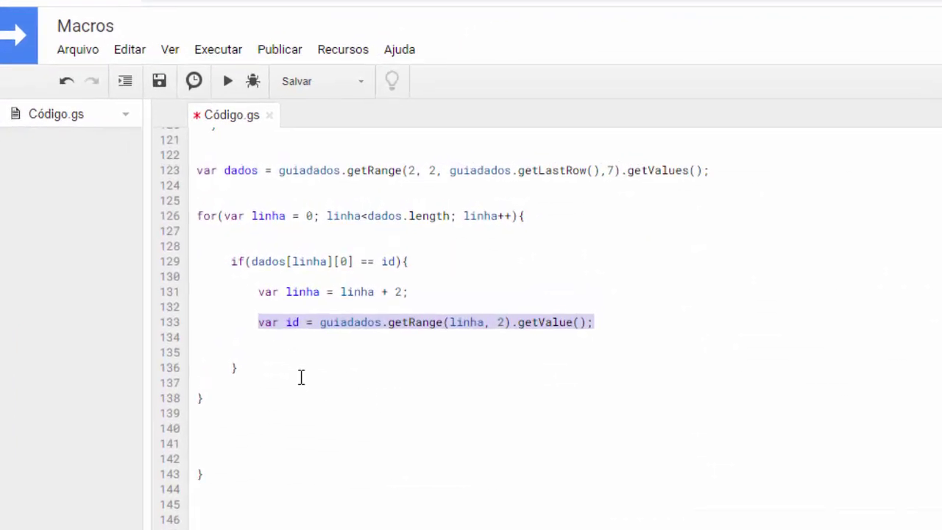
pyautogui.click(278, 340)
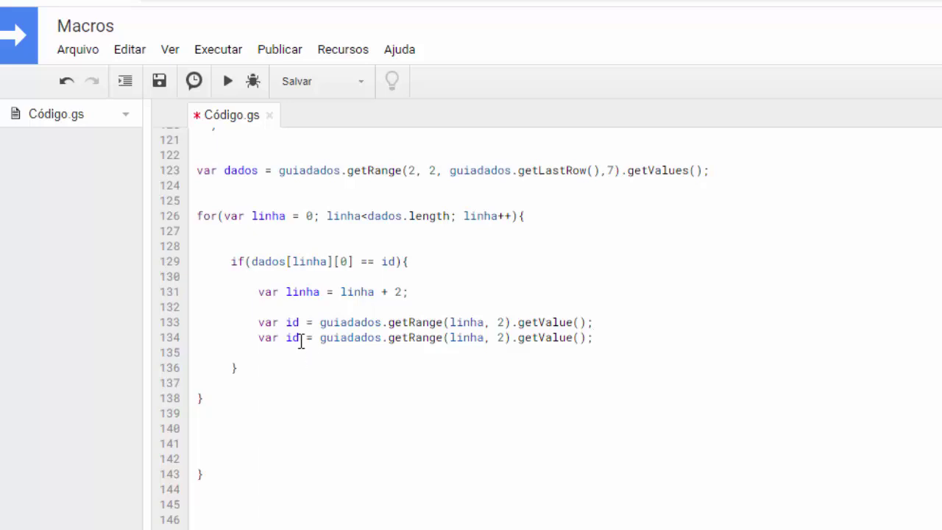
pyautogui.press('BackSpace')
pyautogui.press('BackSpace')
pyautogui.write('da')
pyautogui.write('ta')
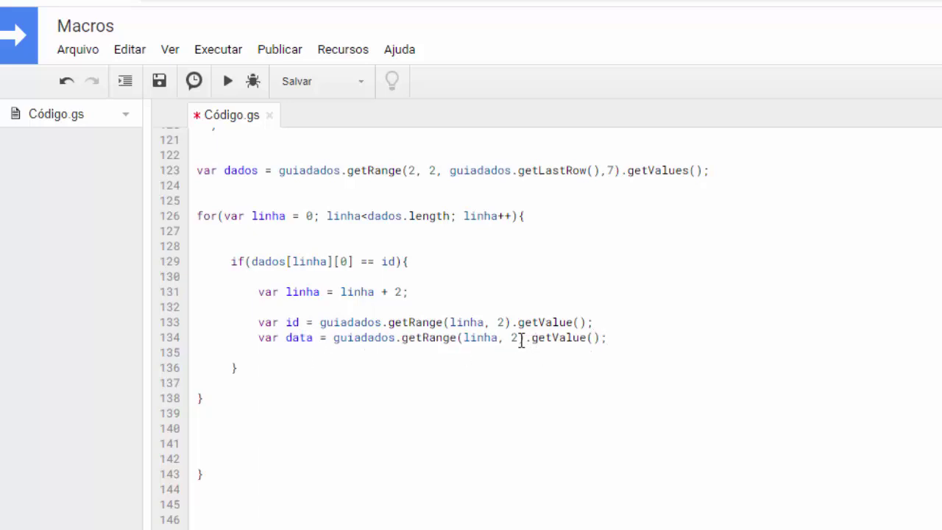
pyautogui.doubleClick(515, 337)
pyautogui.write('3')
# Add var produto reading column 4 from a pasted copy of the id line.
pyautogui.hotkey('ctrl', 'v')
pyautogui.press('Return')
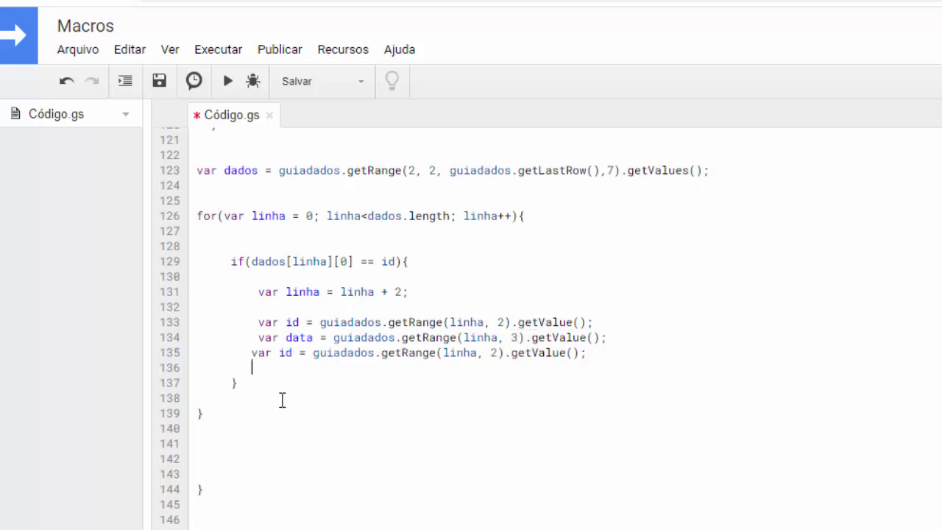
pyautogui.click(252, 352)
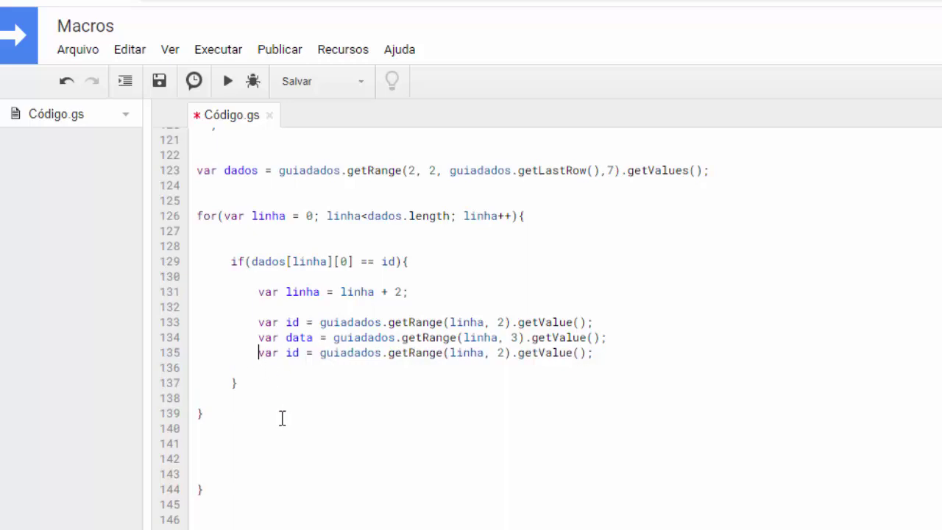
pyautogui.click(302, 354)
pyautogui.press('BackSpace')
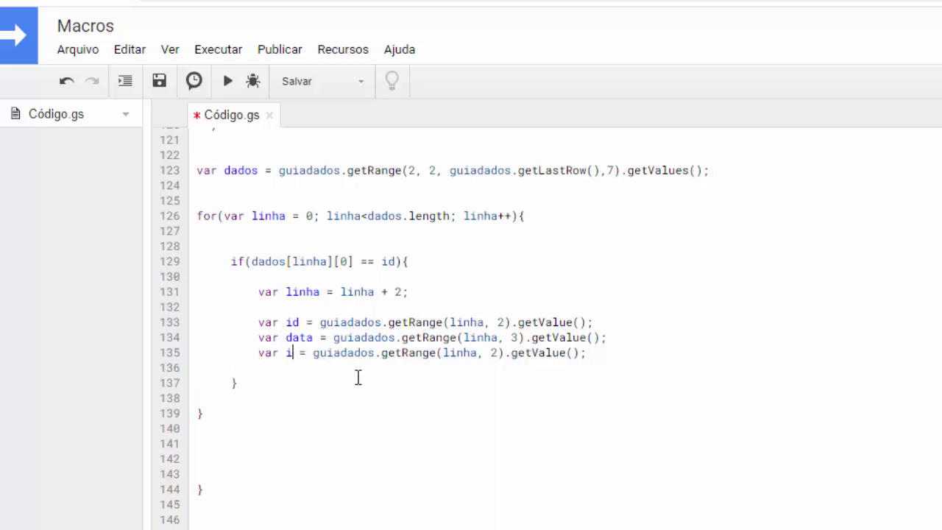
pyautogui.press('BackSpace')
pyautogui.write('produto')
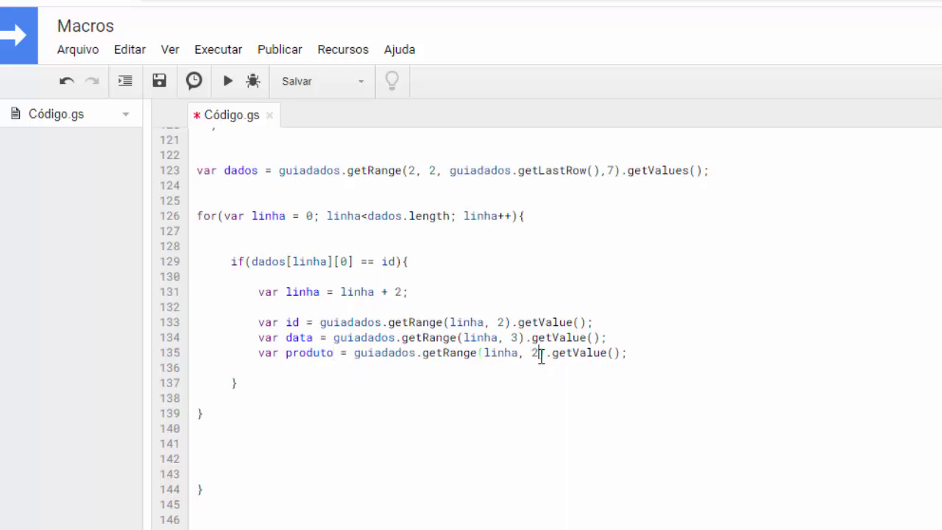
pyautogui.press('BackSpace')
pyautogui.write('4')
# Add var qtd reading column 5.
pyautogui.click(261, 367)
pyautogui.hotkey('ctrl', 'v')
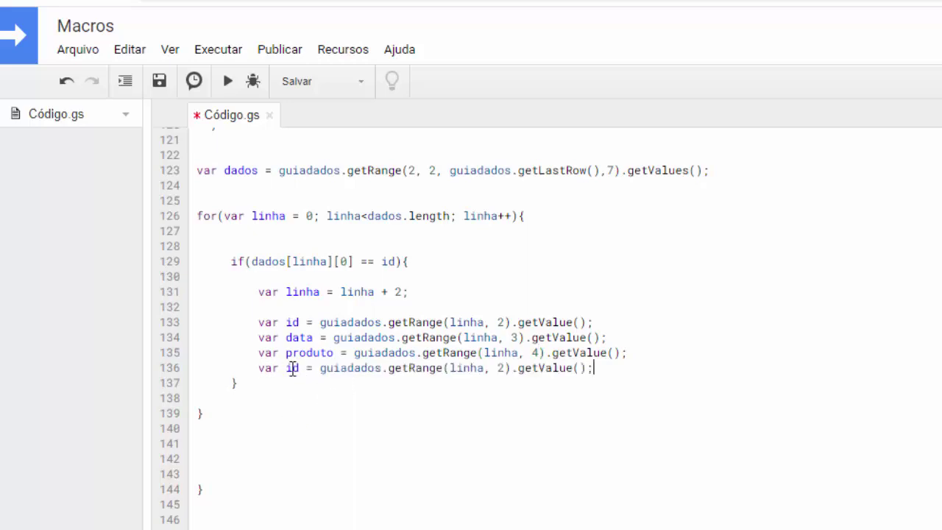
pyautogui.click(299, 368)
pyautogui.press('BackSpace')
pyautogui.press('BackSpace')
pyautogui.write('qtd')
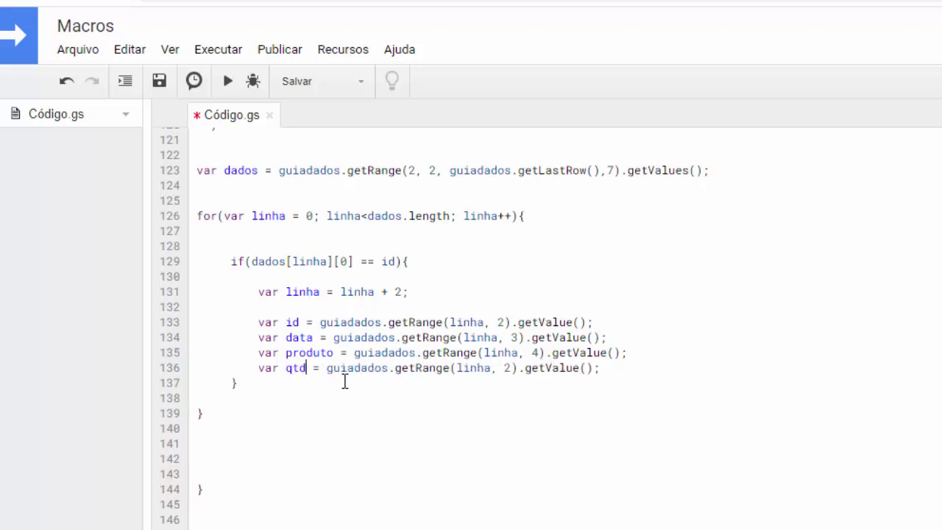
pyautogui.click(515, 370)
pyautogui.press('BackSpace')
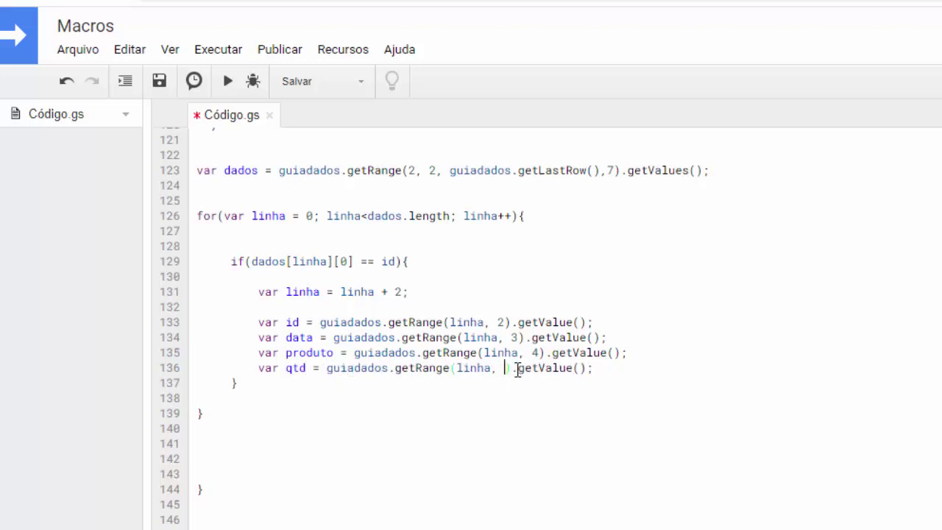
pyautogui.write('5')
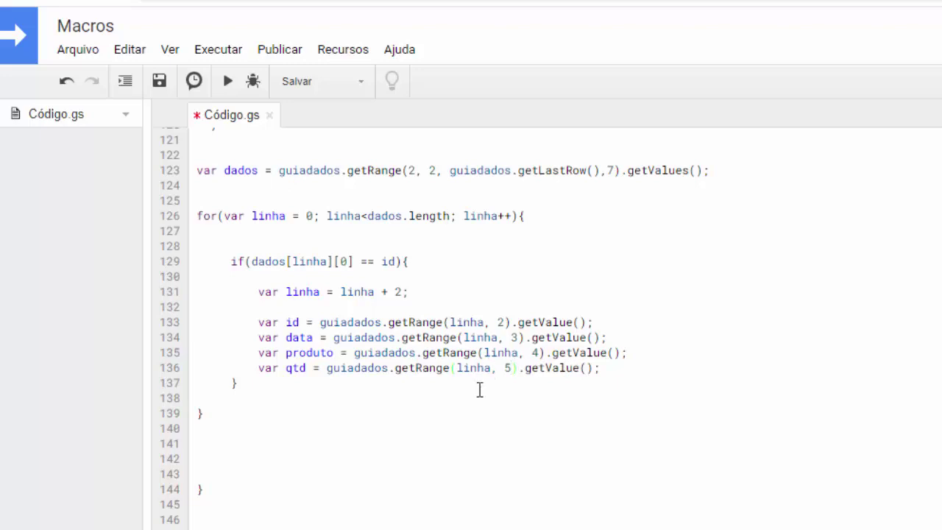
# Add var valor reading column 6.
pyautogui.click(602, 368)
pyautogui.press('Return')
pyautogui.hotkey('ctrl', 'v')
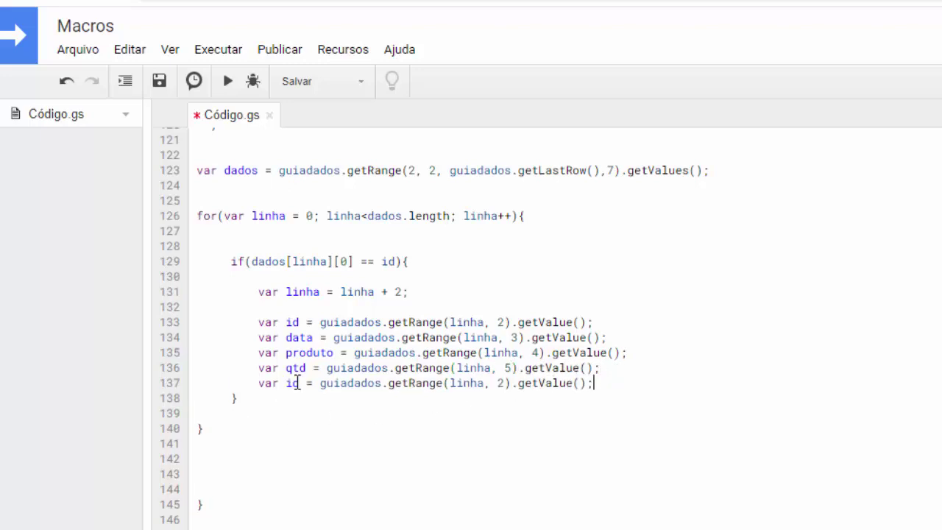
pyautogui.press('BackSpace')
pyautogui.press('BackSpace')
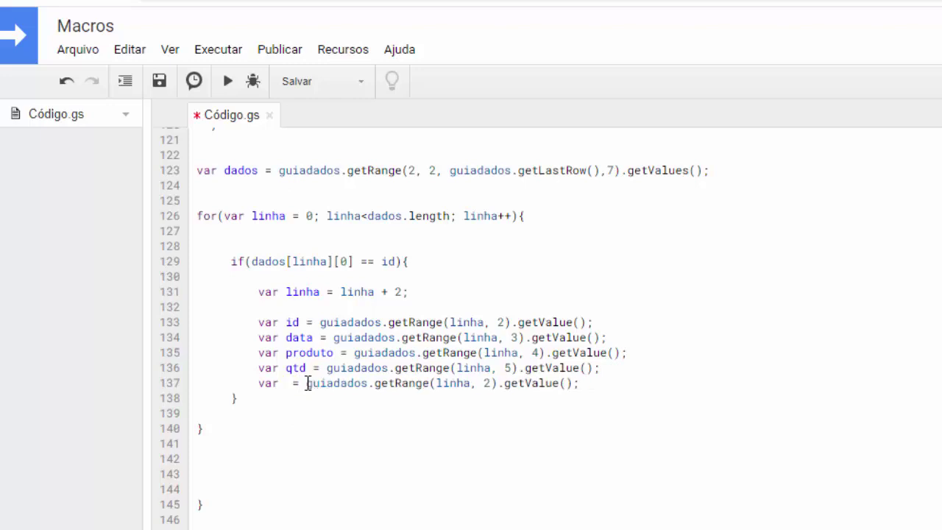
pyautogui.write('valor')
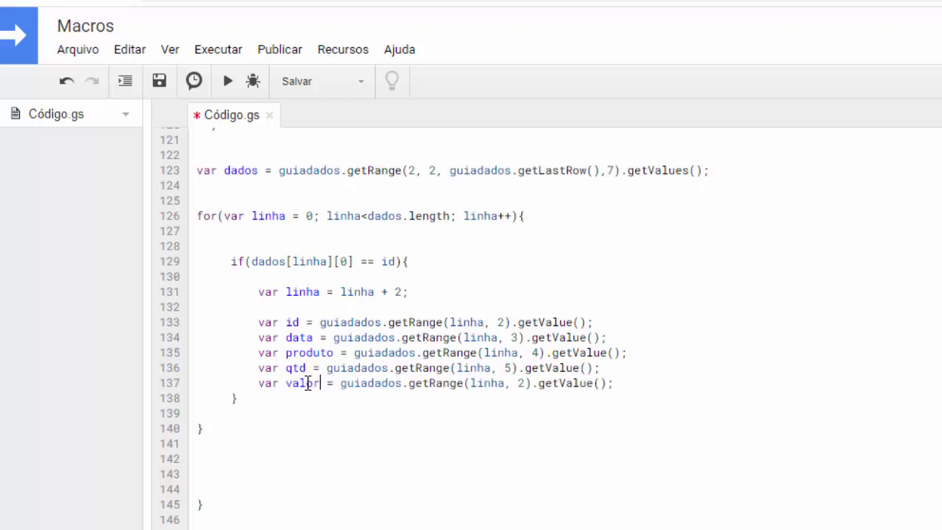
pyautogui.click(524, 383)
pyautogui.press('BackSpace')
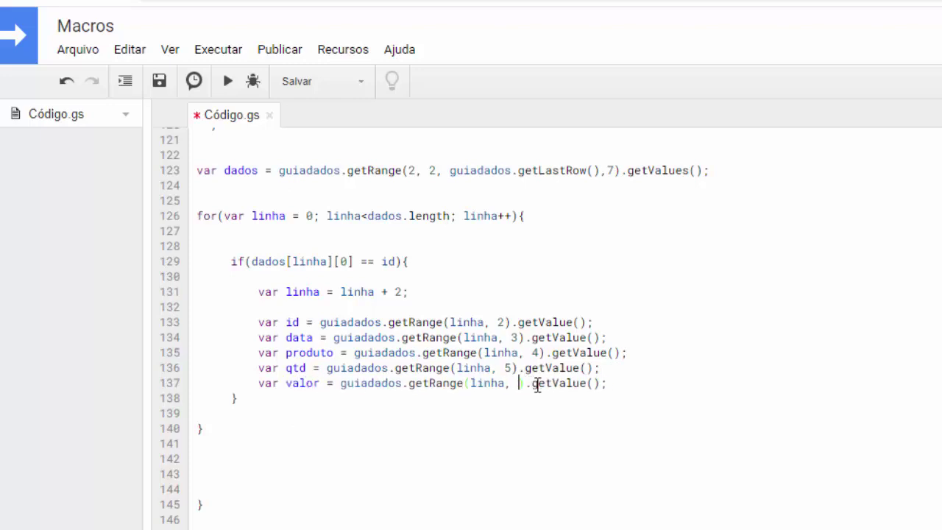
pyautogui.write('6')
# Add var cliente reading column 7 and delete the extra closing brace.
pyautogui.click(617, 383)
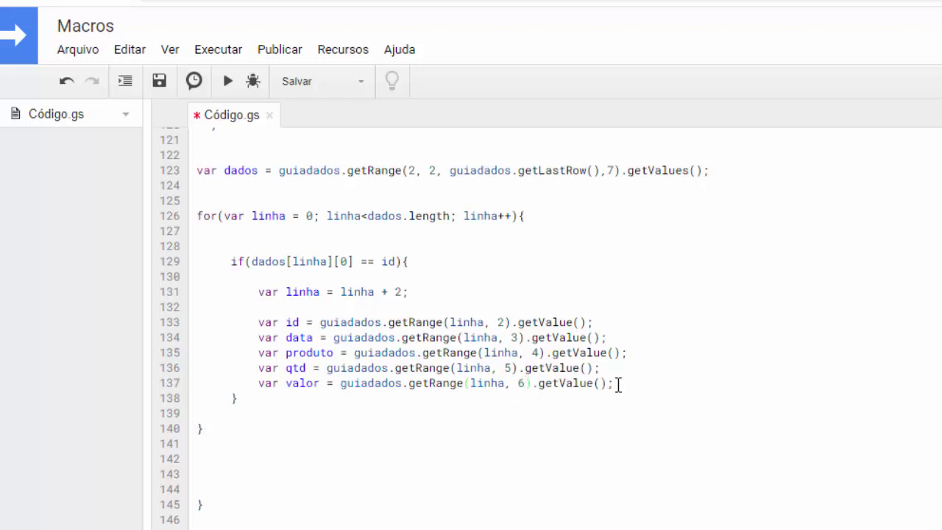
pyautogui.press('Return')
pyautogui.hotkey('ctrl', 'v')
pyautogui.click(301, 398)
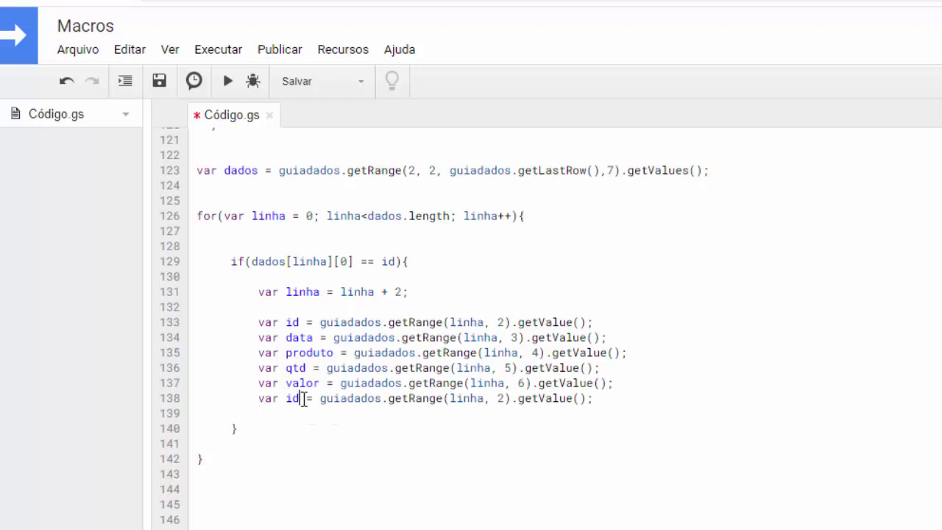
pyautogui.press('BackSpace')
pyautogui.press('BackSpace')
pyautogui.write('clie')
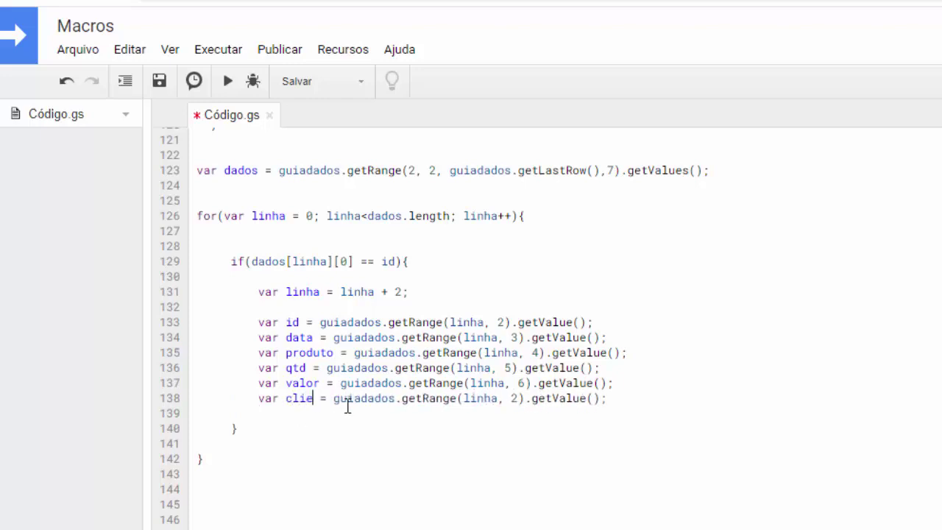
pyautogui.write('nte')
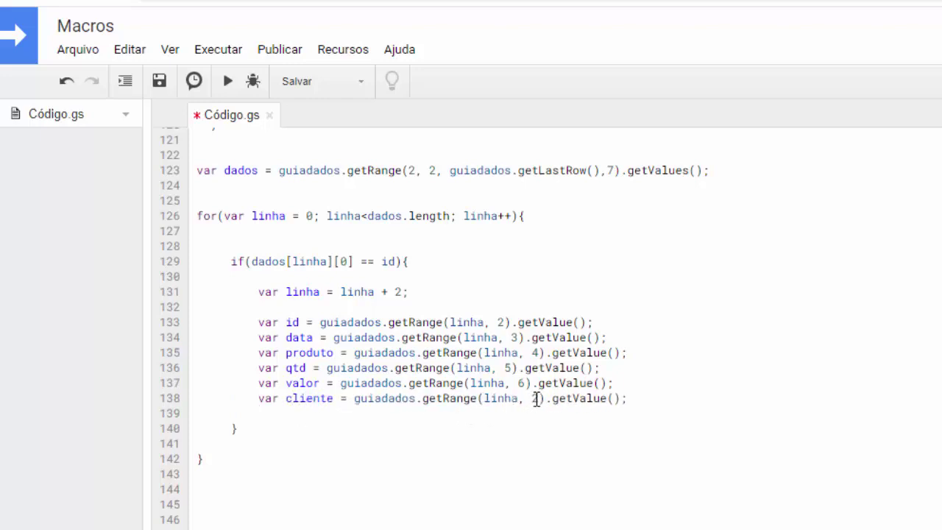
pyautogui.click(539, 398)
pyautogui.press('BackSpace')
pyautogui.write('7')
pyautogui.click(341, 459)
pyautogui.press('BackSpace')
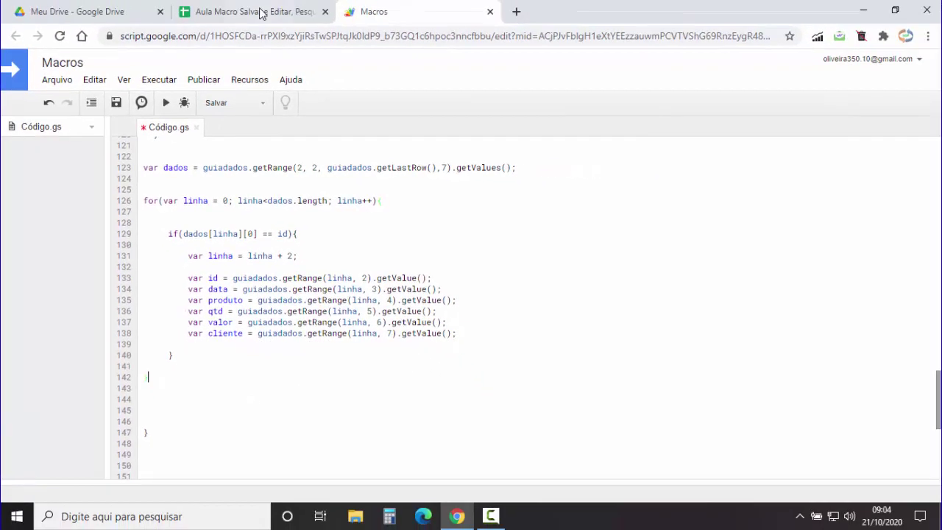
# On the Menu sheet, enter the header CPF in cell H2.
pyautogui.click(262, 14)
pyautogui.click(109, 489)
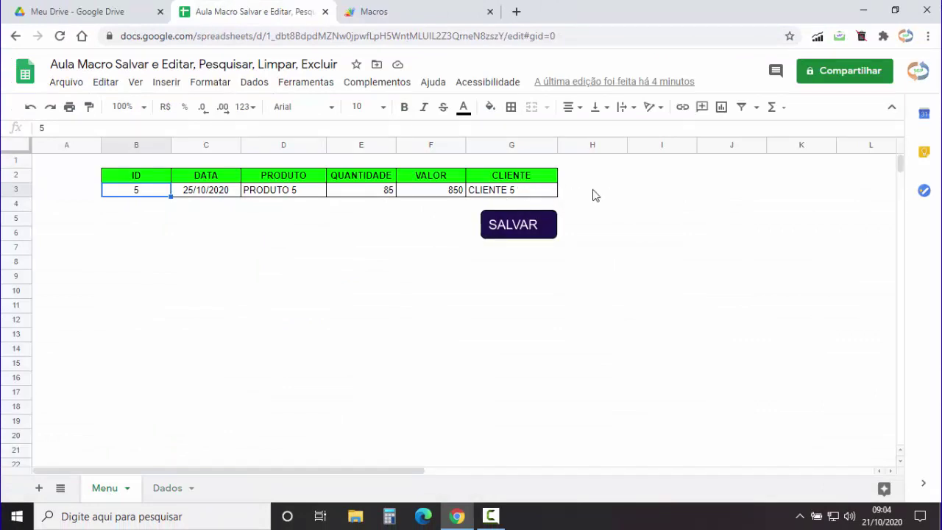
pyautogui.click(572, 177)
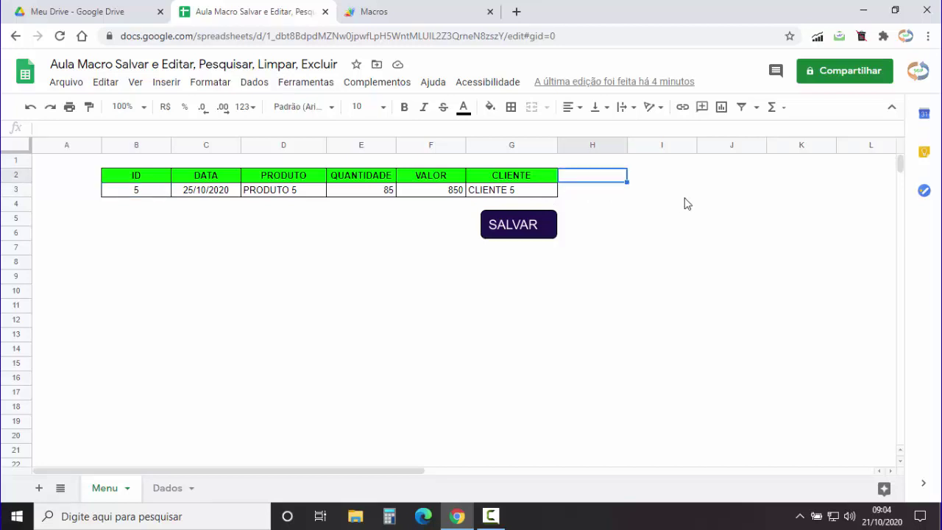
pyautogui.write('CPF')
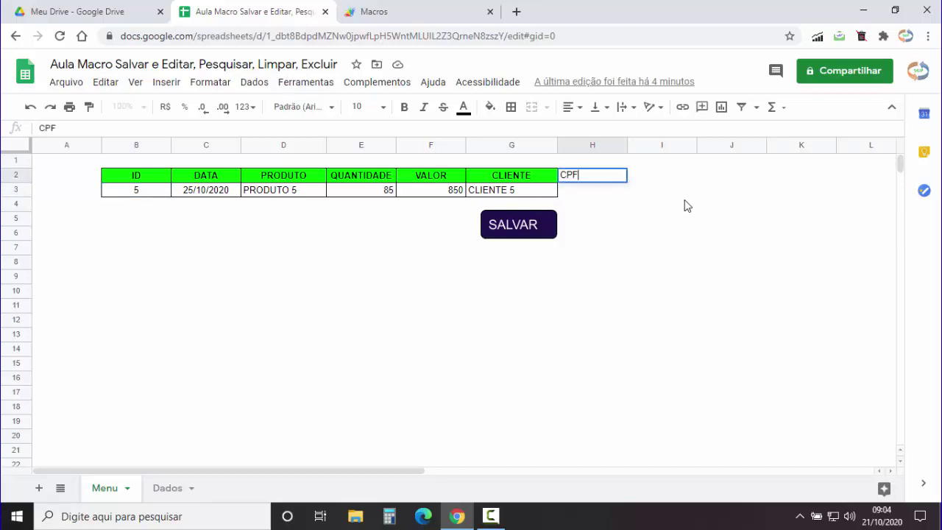
pyautogui.press('Return')
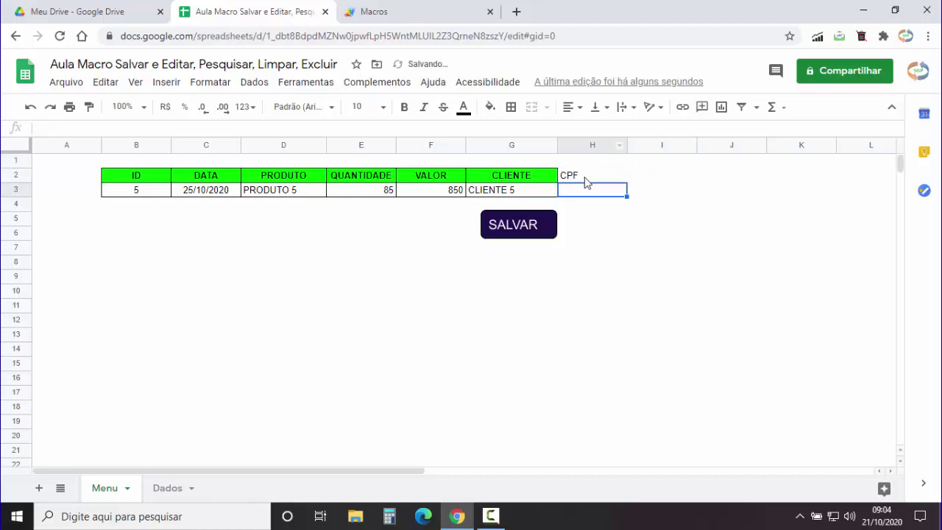
# Give H2:H3 all borders, then centre H2 and fill it bright green.
pyautogui.moveTo(584, 177); pyautogui.dragTo(568, 193)
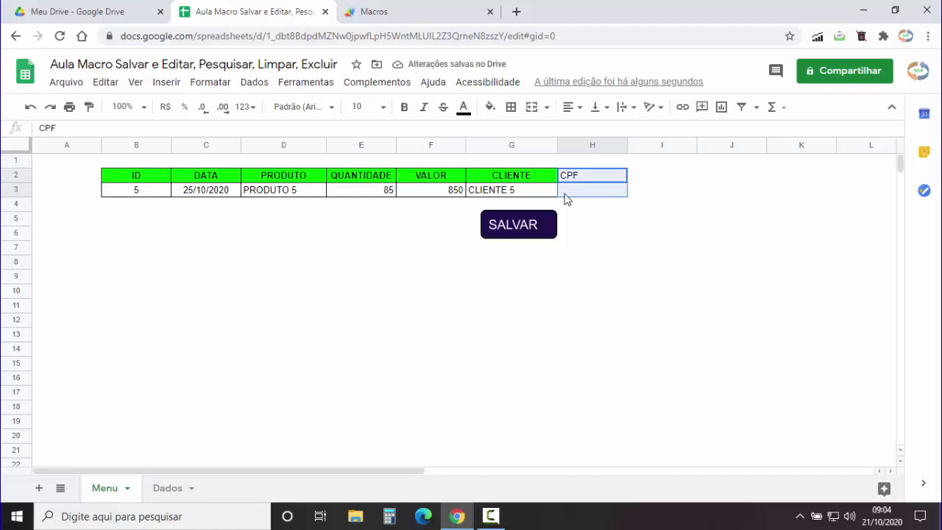
pyautogui.click(518, 109)
pyautogui.click(516, 134)
pyautogui.click(618, 219)
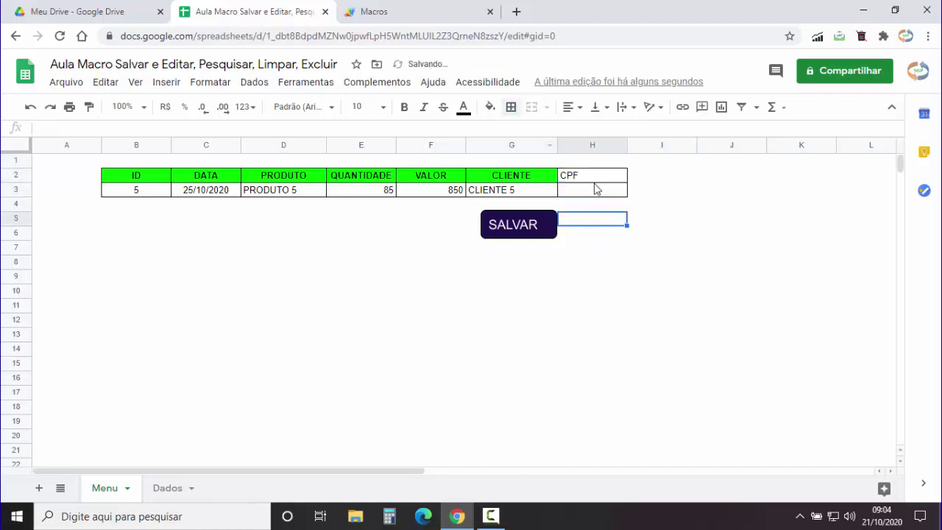
pyautogui.click(596, 179)
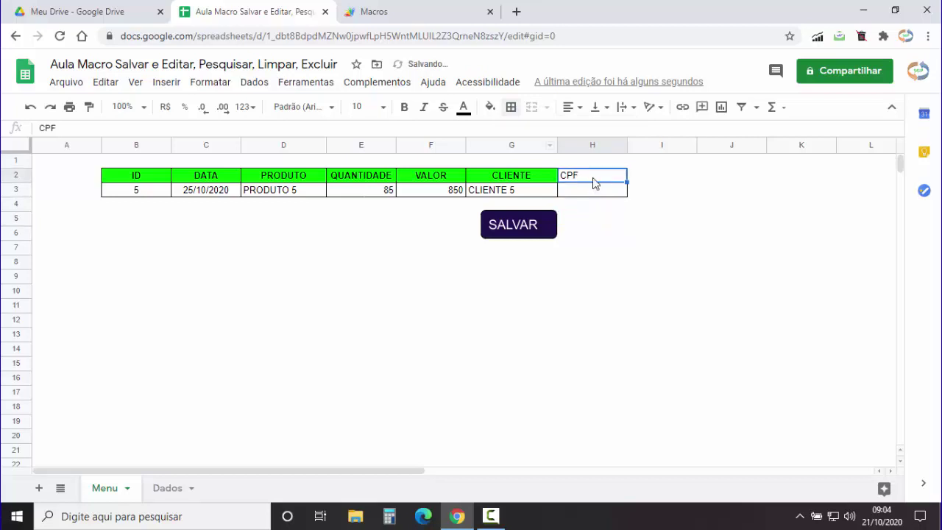
pyautogui.click(580, 110)
pyautogui.click(587, 131)
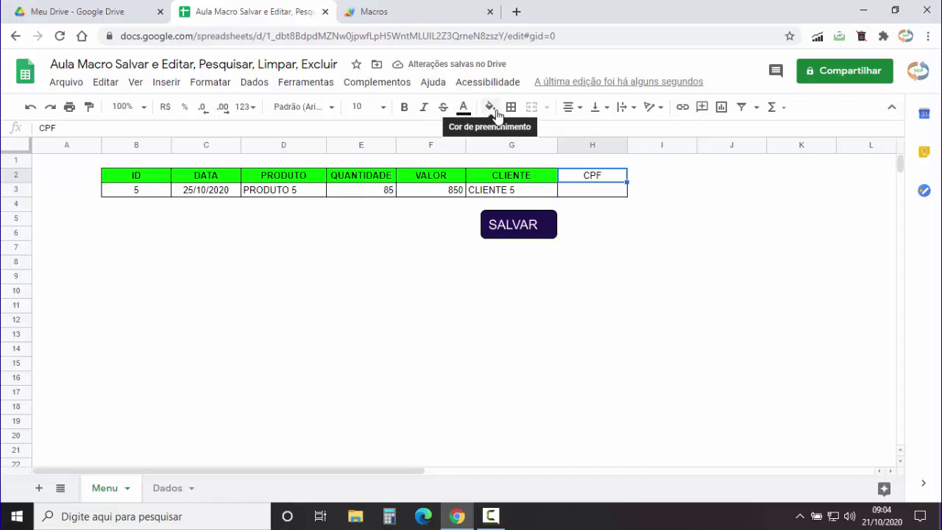
pyautogui.click(495, 110)
pyautogui.click(557, 175)
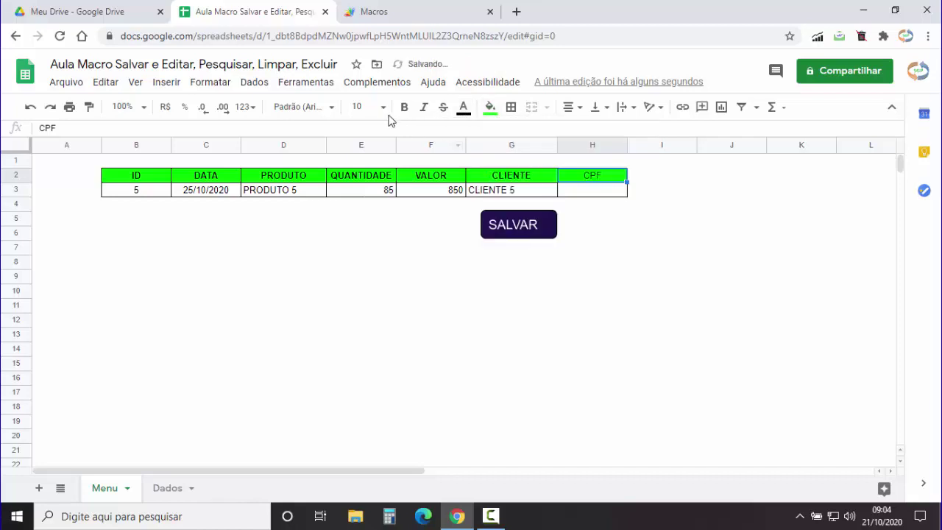
pyautogui.click(652, 250)
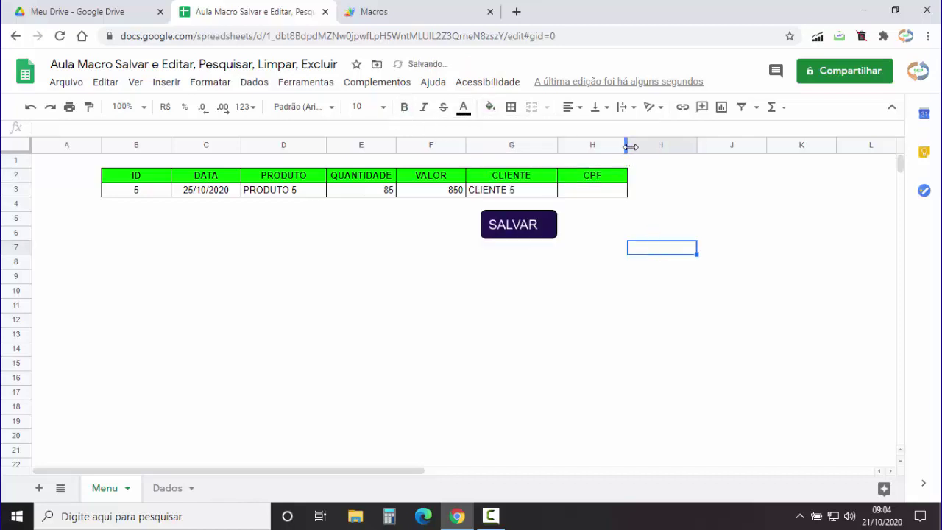
# Widen column H and move the SALVAR button right, below column H.
pyautogui.moveTo(627, 147); pyautogui.dragTo(642, 146)
pyautogui.click(530, 230)
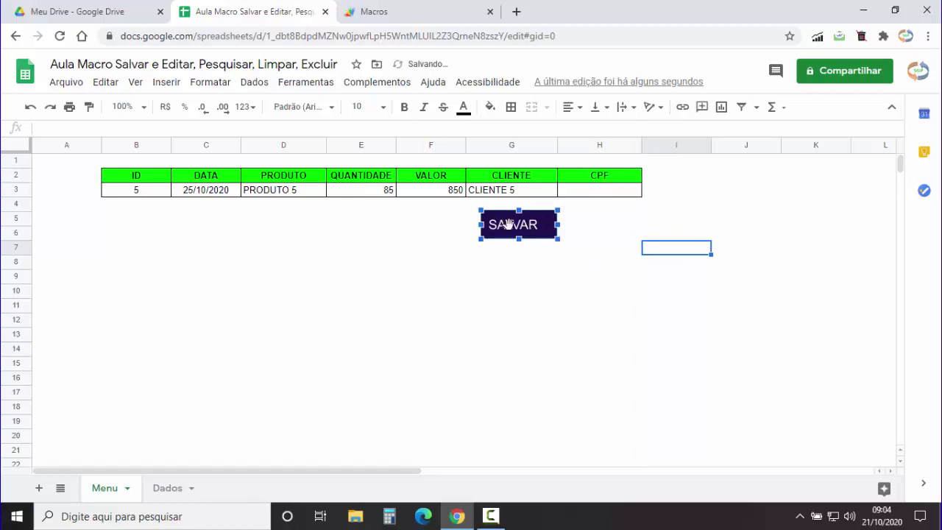
pyautogui.moveTo(508, 224); pyautogui.dragTo(596, 228)
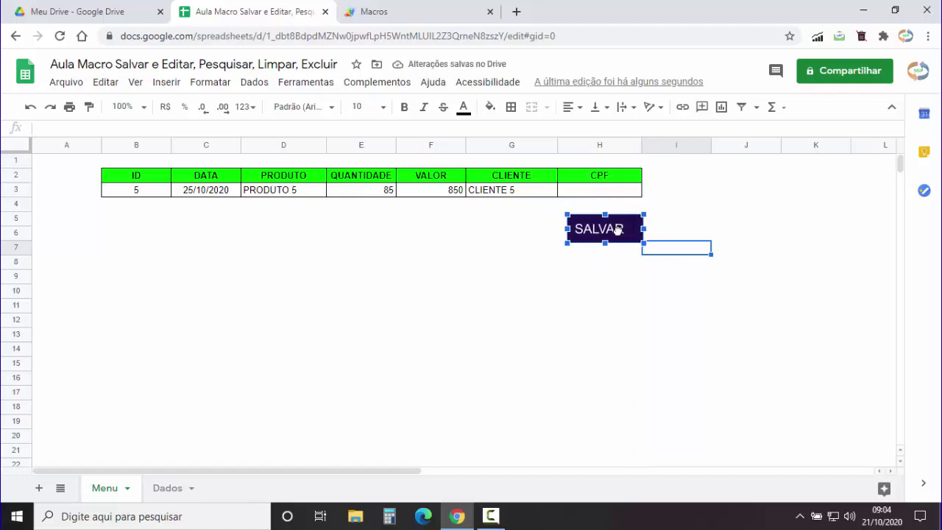
pyautogui.click(535, 242)
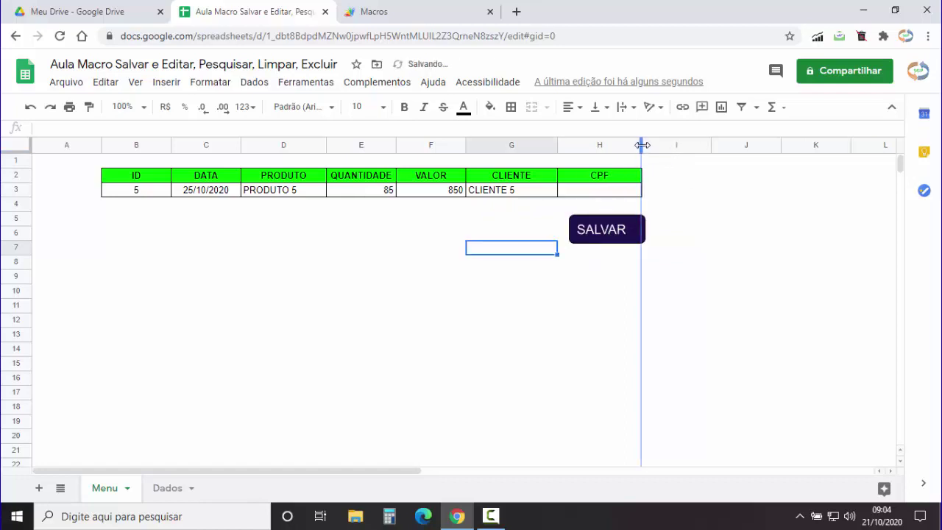
pyautogui.moveTo(641, 147); pyautogui.dragTo(646, 147)
# On Dados, fill H4's CPF down to H6, then edit H5 and H6 so each CPF differs.
pyautogui.click(169, 489)
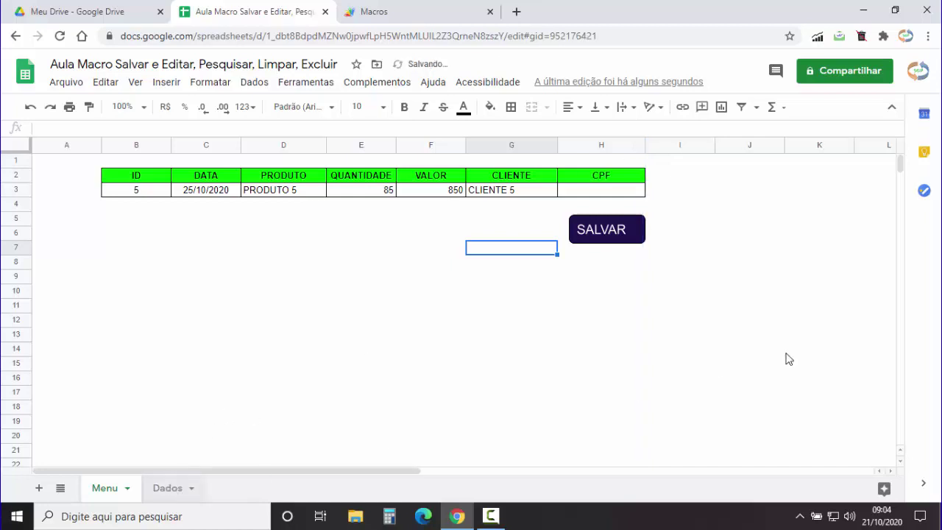
pyautogui.click(653, 207)
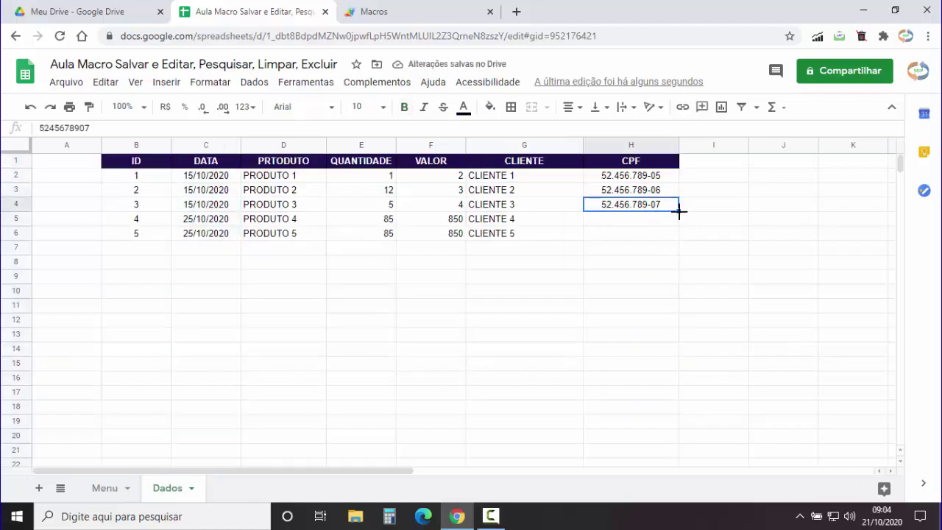
pyautogui.moveTo(679, 211); pyautogui.dragTo(677, 235)
pyautogui.click(670, 223)
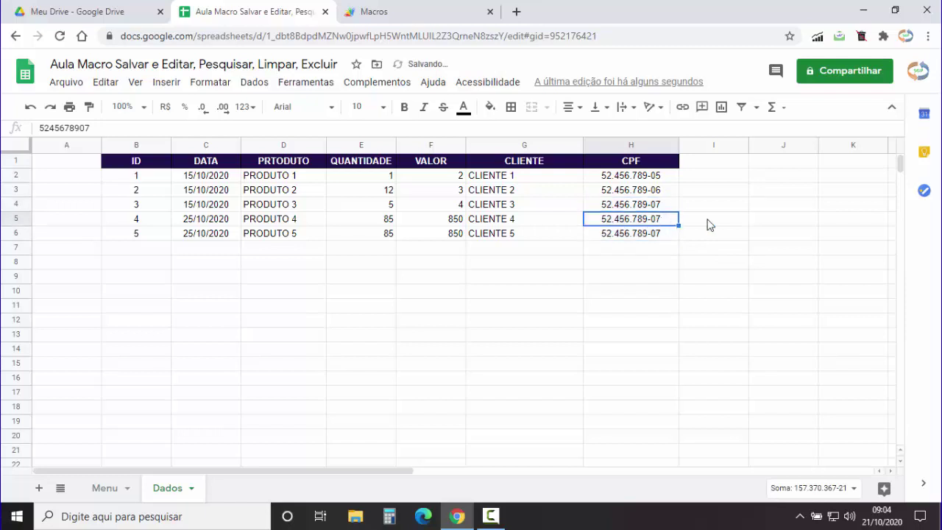
pyautogui.click(104, 129)
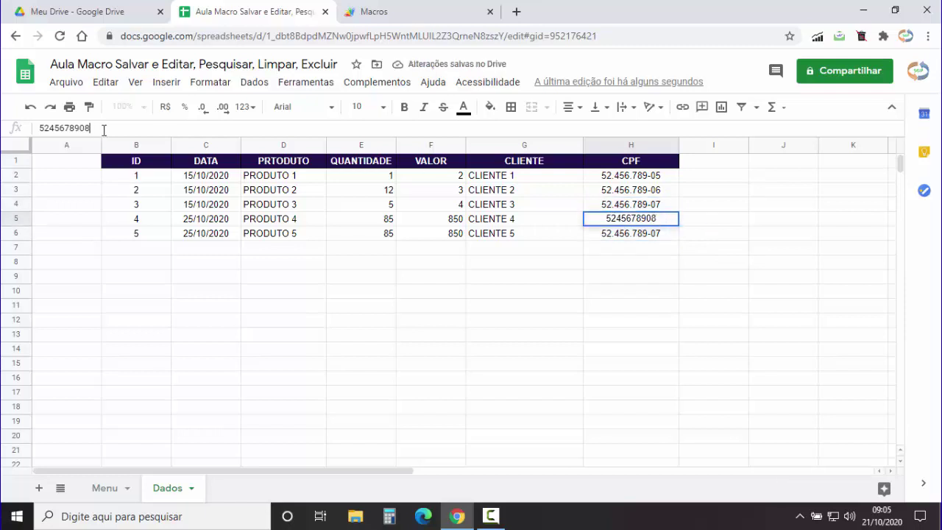
pyautogui.press('Return')
pyautogui.click(95, 129)
pyautogui.press('BackSpace')
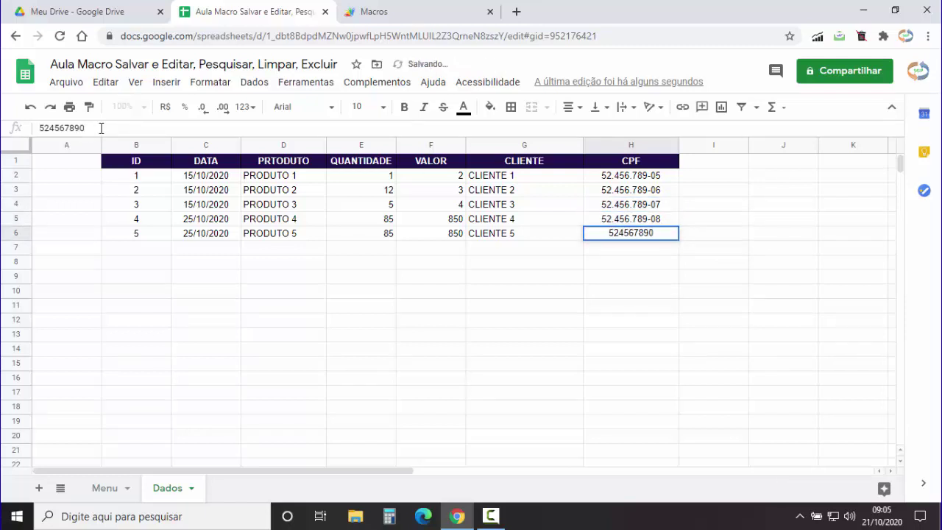
pyautogui.press('Return')
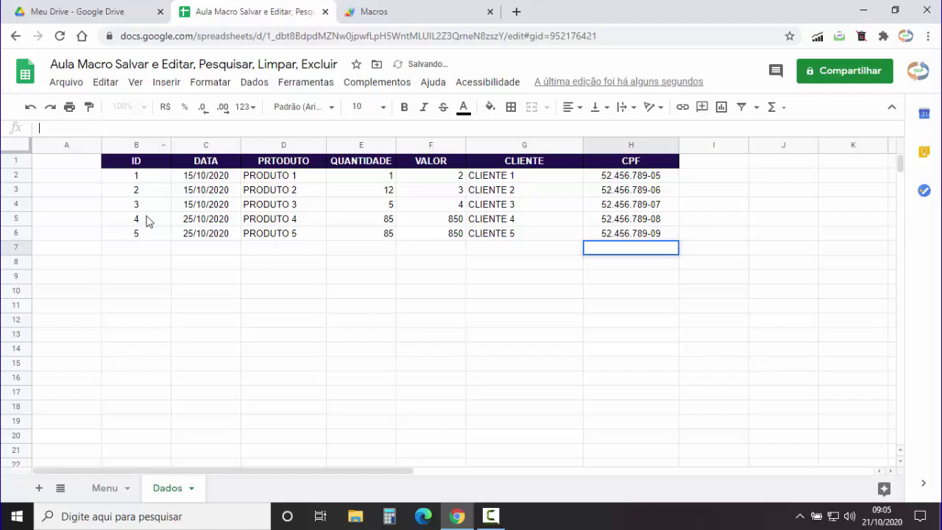
# Duplicate the cliente line in the script below itself.
pyautogui.click(424, 9)
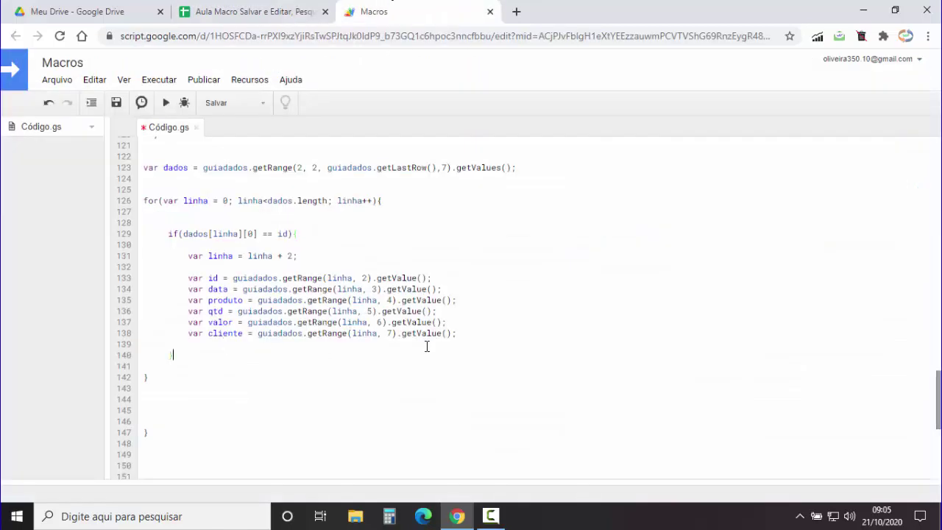
pyautogui.moveTo(464, 336); pyautogui.dragTo(189, 335)
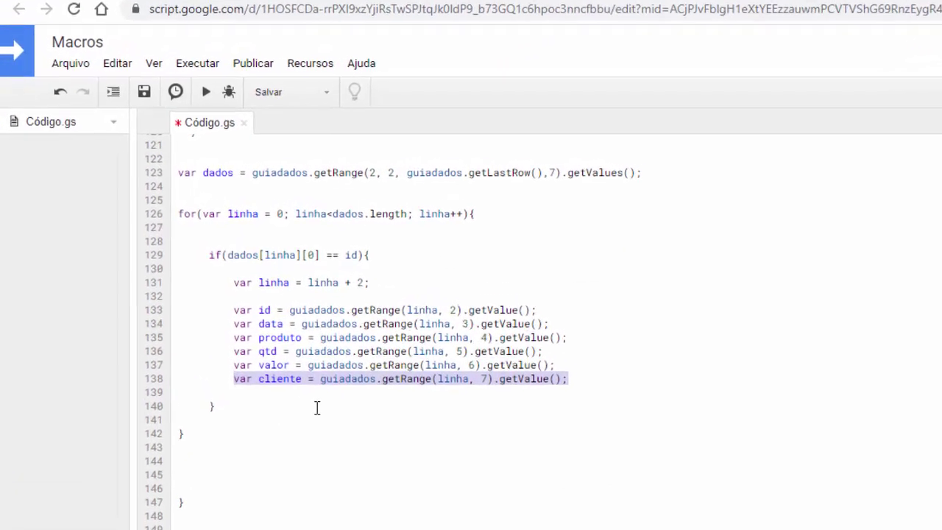
pyautogui.hotkey('ctrl', 'c')
pyautogui.click(250, 409)
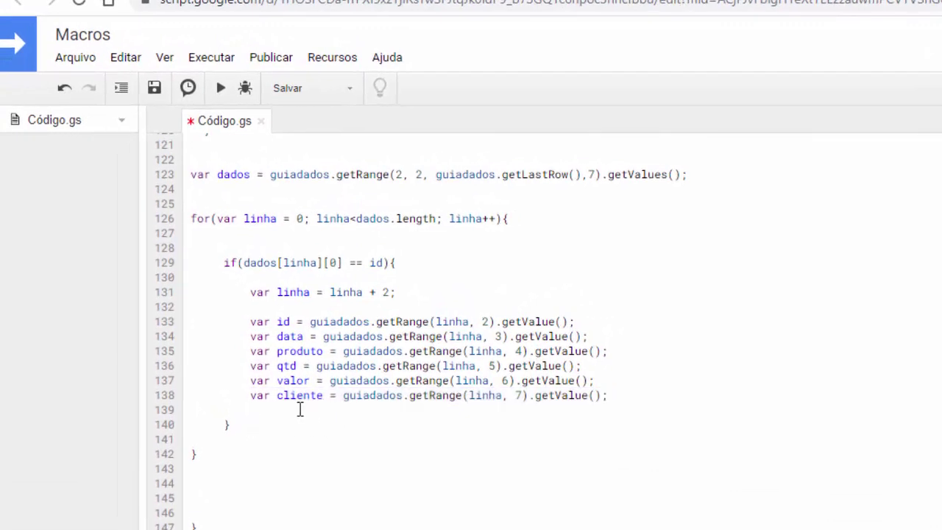
pyautogui.hotkey('ctrl', 'v')
pyautogui.press('Return')
# Rename the duplicate to cpf, read column 8, and add blank lines below it.
pyautogui.click(324, 410)
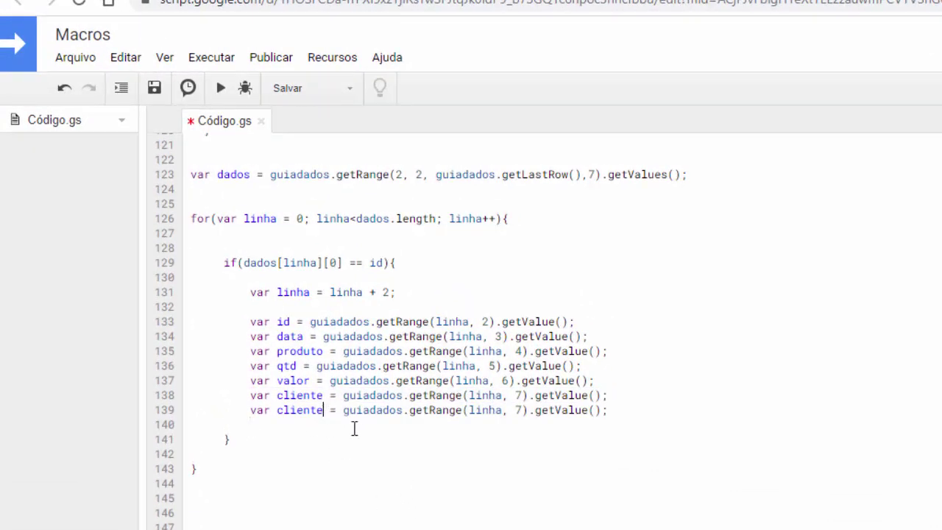
pyautogui.press('BackSpace')
pyautogui.press('BackSpace')
pyautogui.press('BackSpace')
pyautogui.press('BackSpace')
pyautogui.press('BackSpace')
pyautogui.press('BackSpace')
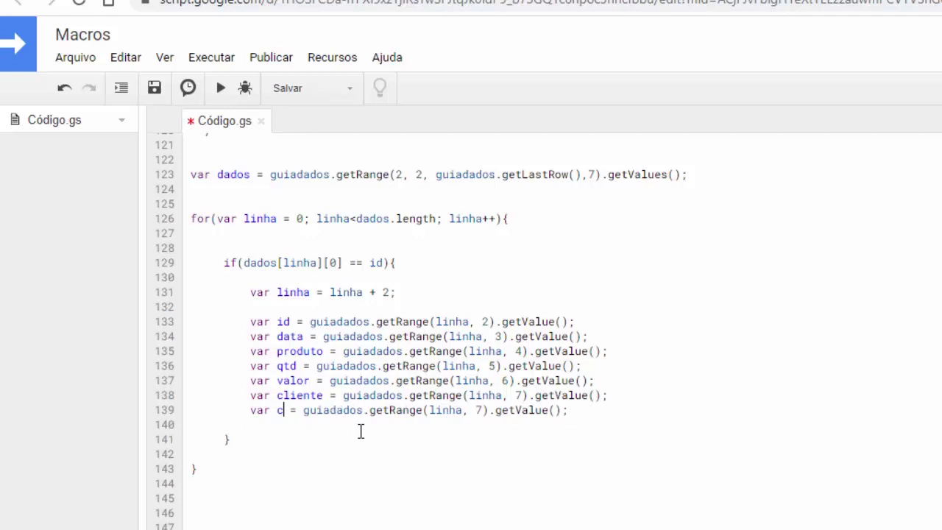
pyautogui.write('PF')
pyautogui.press('BackSpace')
pyautogui.press('BackSpace')
pyautogui.write('pf')
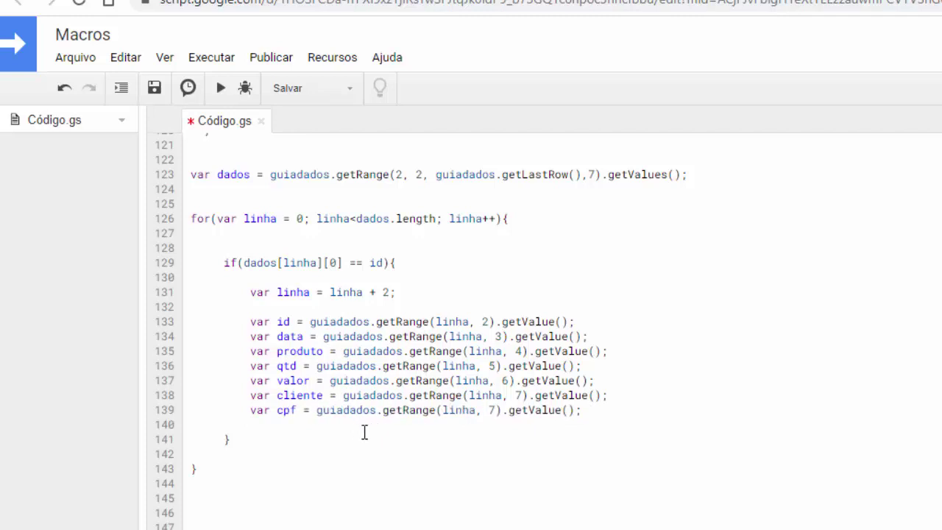
pyautogui.click(497, 412)
pyautogui.click(590, 409)
pyautogui.press('Return')
pyautogui.press('Return')
pyautogui.press('Return')
pyautogui.press('Return')
# Review the record field variable block and select the guiamenu variable name for reuse.
pyautogui.scroll(-3, 403, 412)
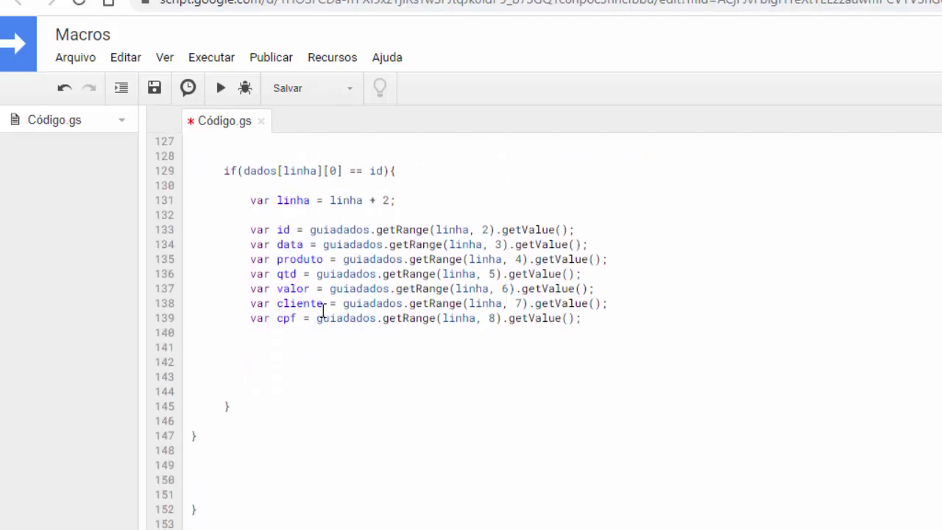
pyautogui.moveTo(257, 230); pyautogui.dragTo(579, 318)
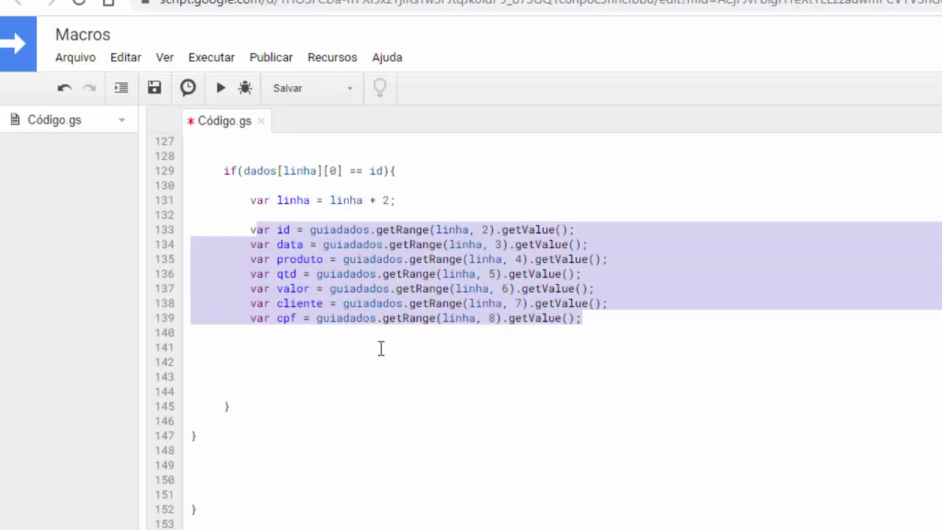
pyautogui.click(251, 361)
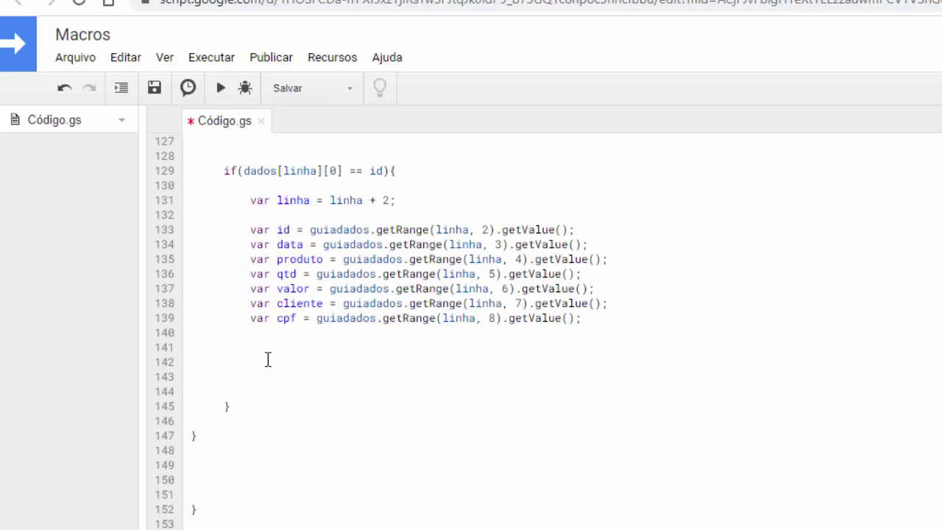
pyautogui.scroll(5, 314, 357)
pyautogui.scroll(2, 313, 358)
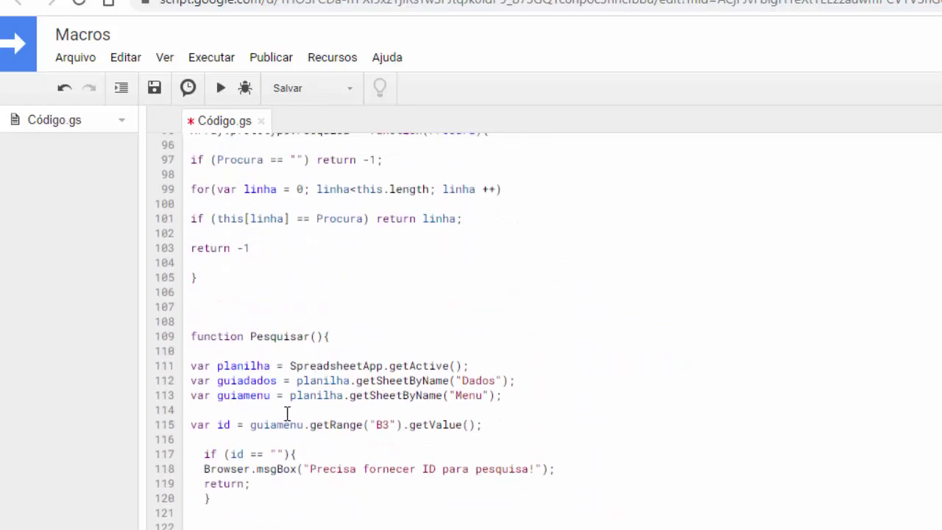
pyautogui.scroll(-1, 313, 412)
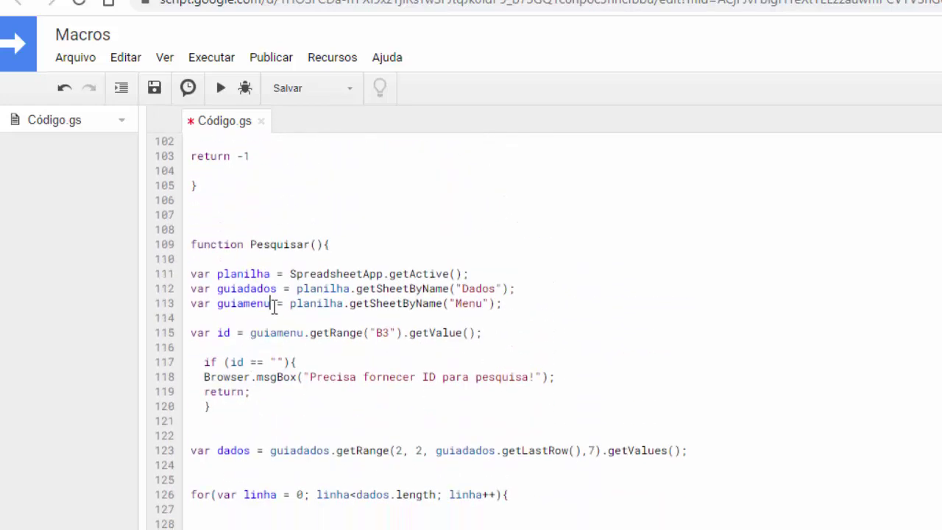
pyautogui.moveTo(271, 303); pyautogui.dragTo(218, 304)
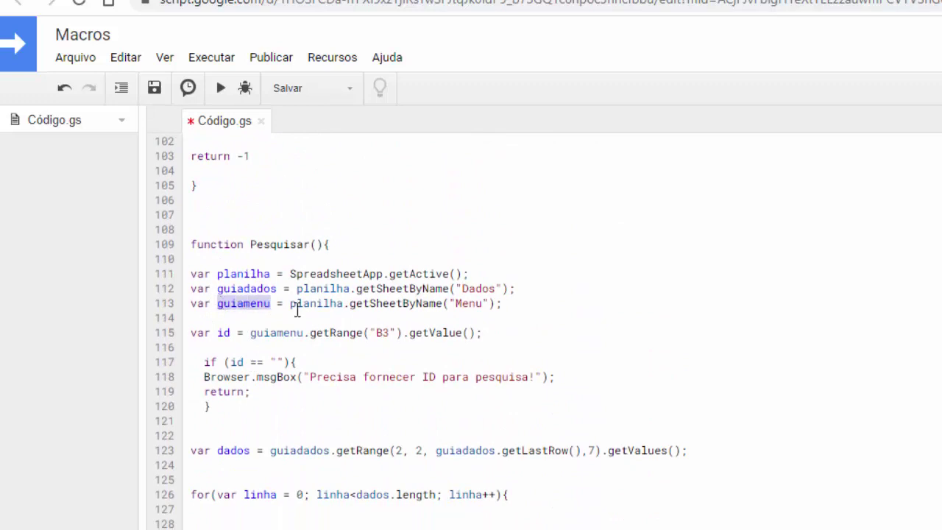
pyautogui.scroll(-5, 419, 368)
# Start line 142 with guiamenu.getRange("B3"), confirming the ID sits in Menu cell B3.
pyautogui.click(269, 272)
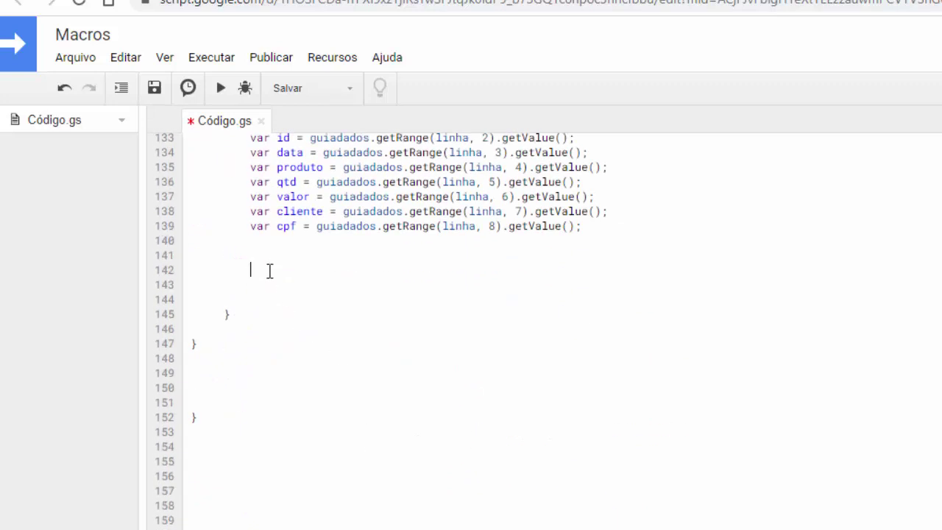
pyautogui.hotkey('ctrl', 'v')
pyautogui.write('.get')
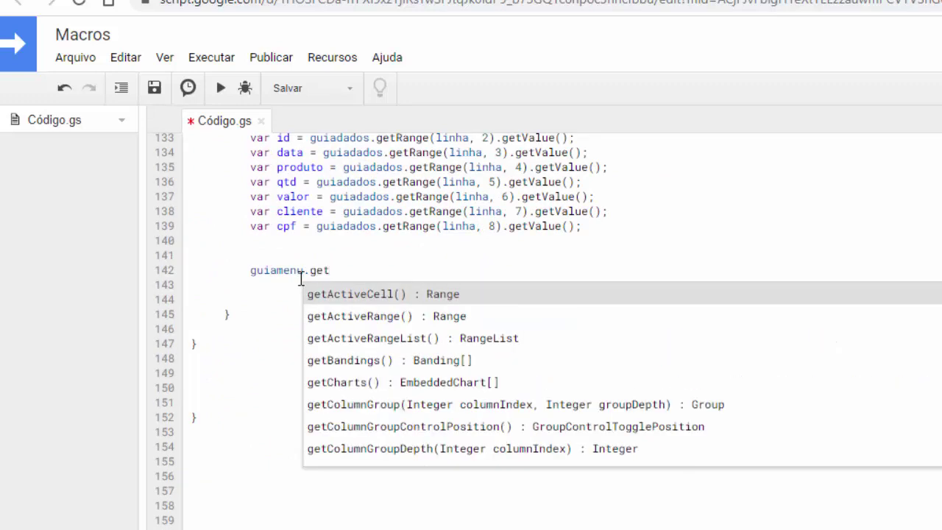
pyautogui.write('R')
pyautogui.click(355, 296)
pyautogui.click(392, 304)
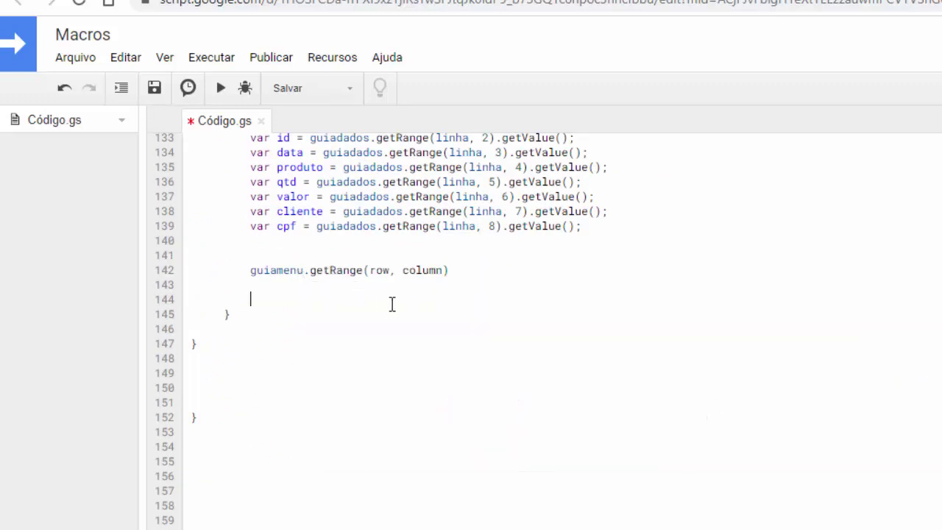
pyautogui.moveTo(442, 270); pyautogui.dragTo(370, 270)
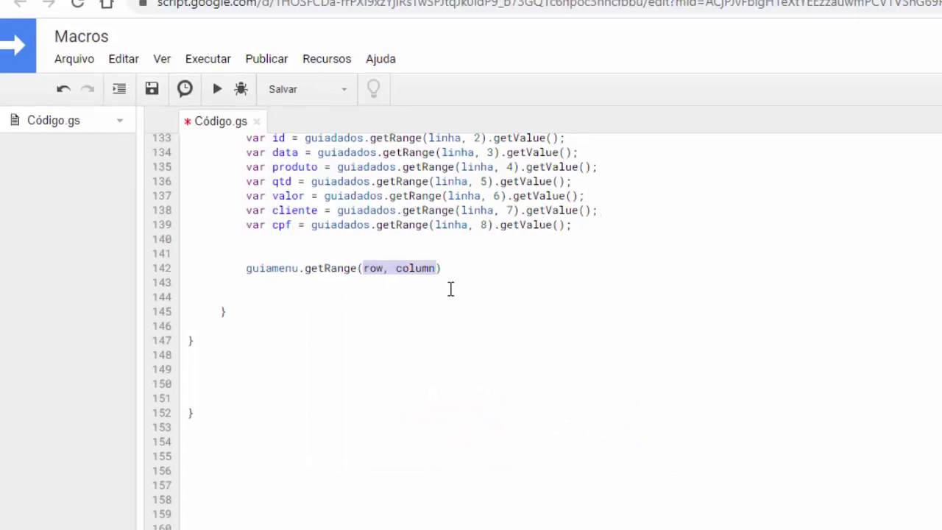
pyautogui.write('"')
pyautogui.click(220, 11)
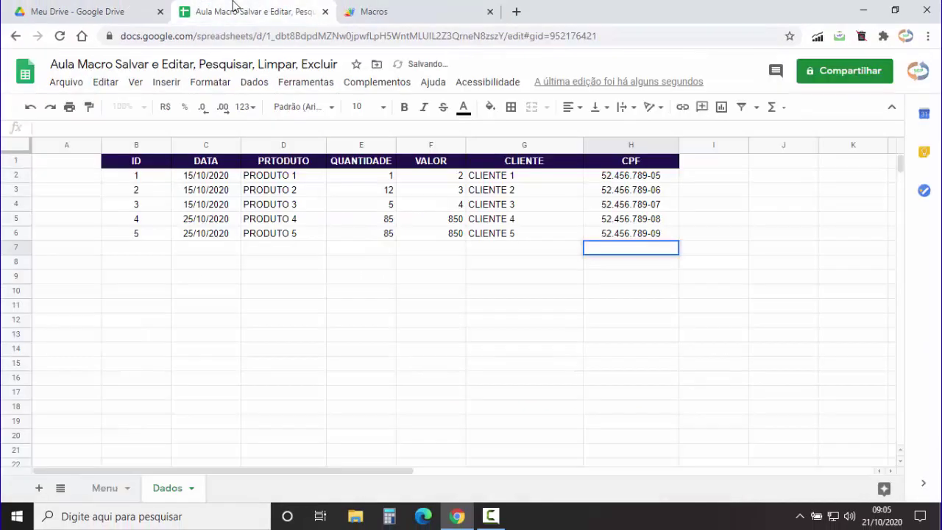
pyautogui.click(105, 488)
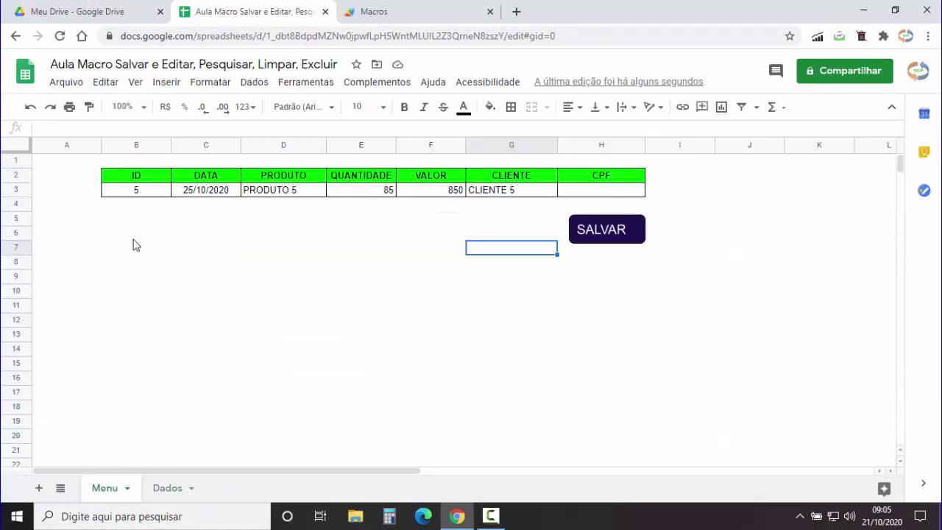
pyautogui.click(135, 190)
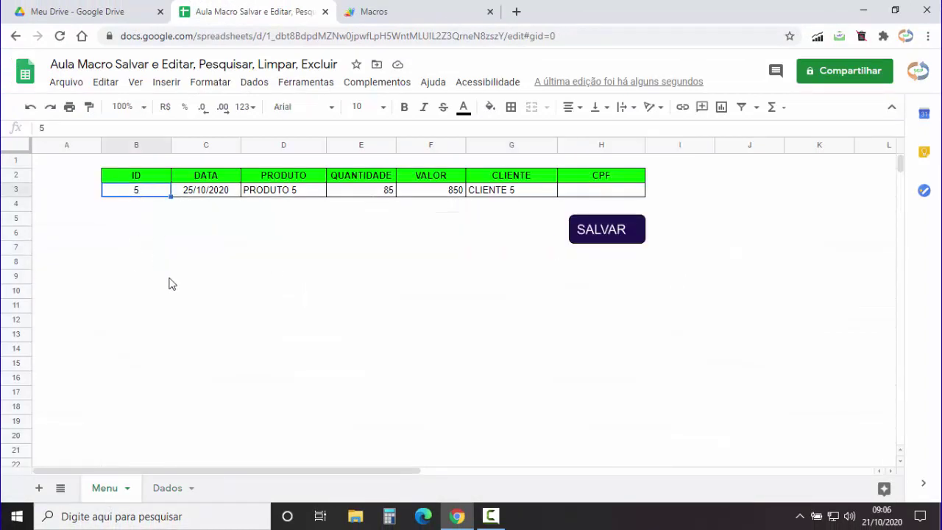
pyautogui.click(383, 11)
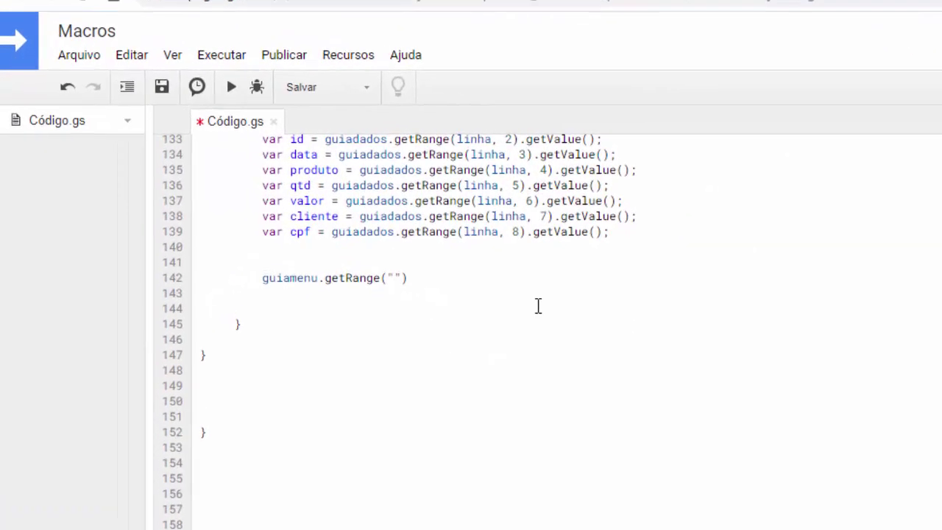
pyautogui.write('B3')
# Complete line 142 as .setValue(id); using the copied id variable name.
pyautogui.click(469, 277)
pyautogui.write('.')
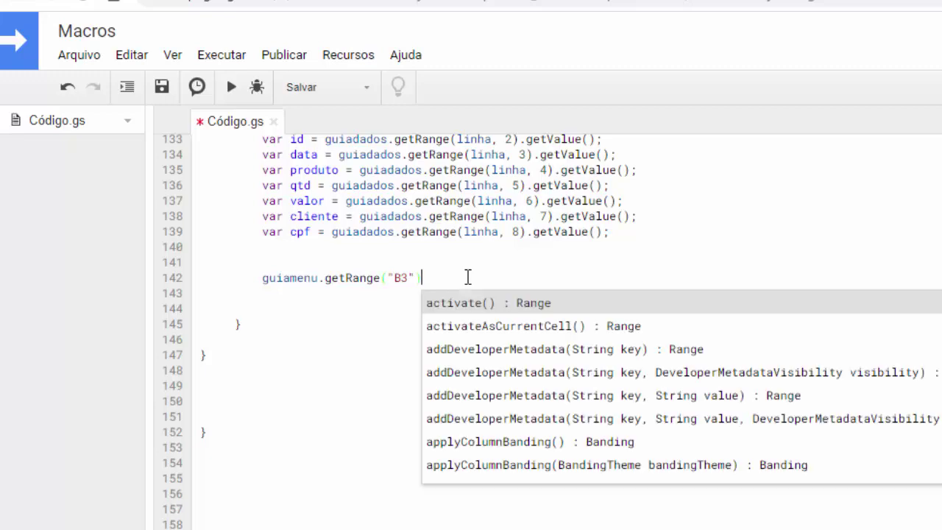
pyautogui.write('SETV')
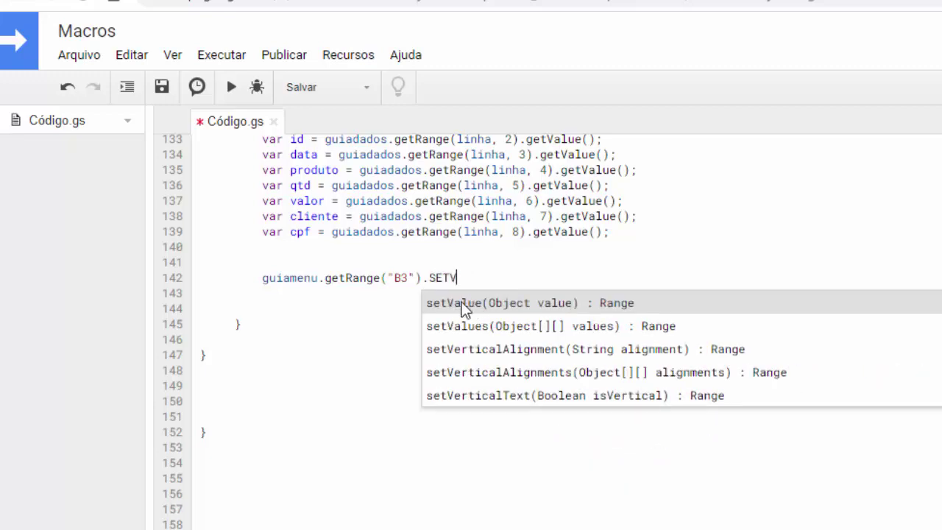
pyautogui.click(475, 309)
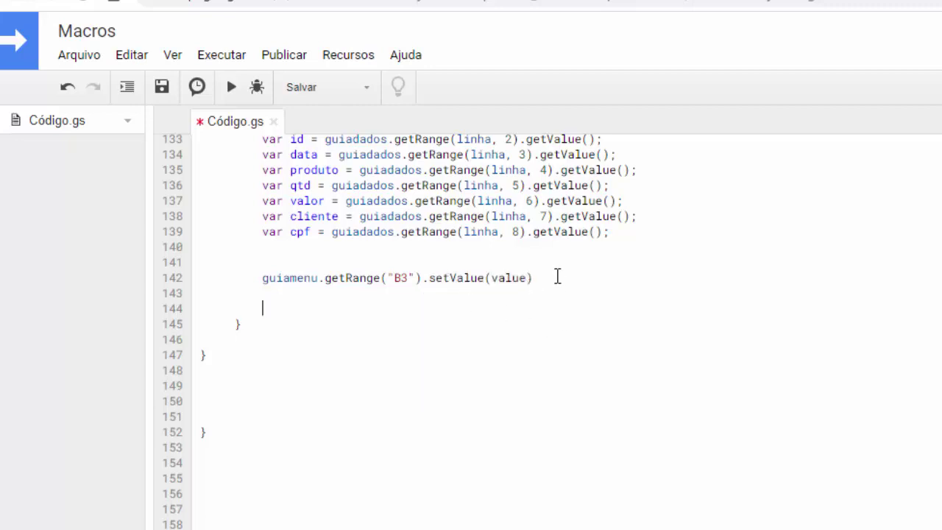
pyautogui.click(551, 278)
pyautogui.write(';')
pyautogui.scroll(1, 611, 353)
pyautogui.scroll(2, 611, 353)
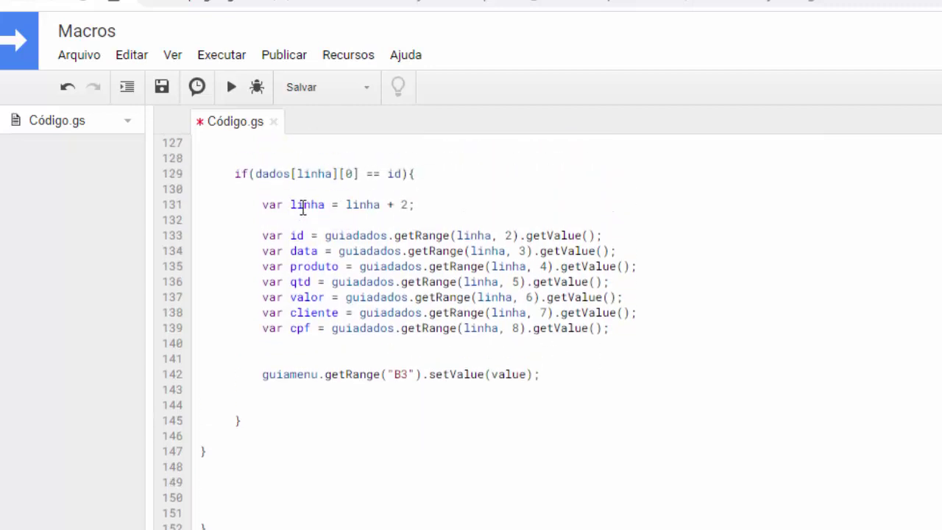
pyautogui.doubleClick(303, 235)
pyautogui.hotkey('ctrl', 'c')
pyautogui.moveTo(528, 374); pyautogui.dragTo(490, 374)
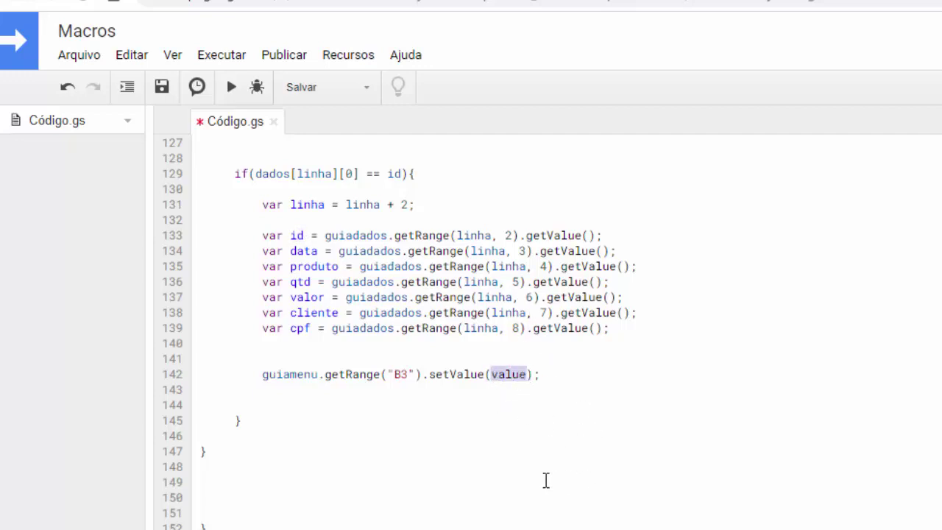
pyautogui.hotkey('ctrl', 'v')
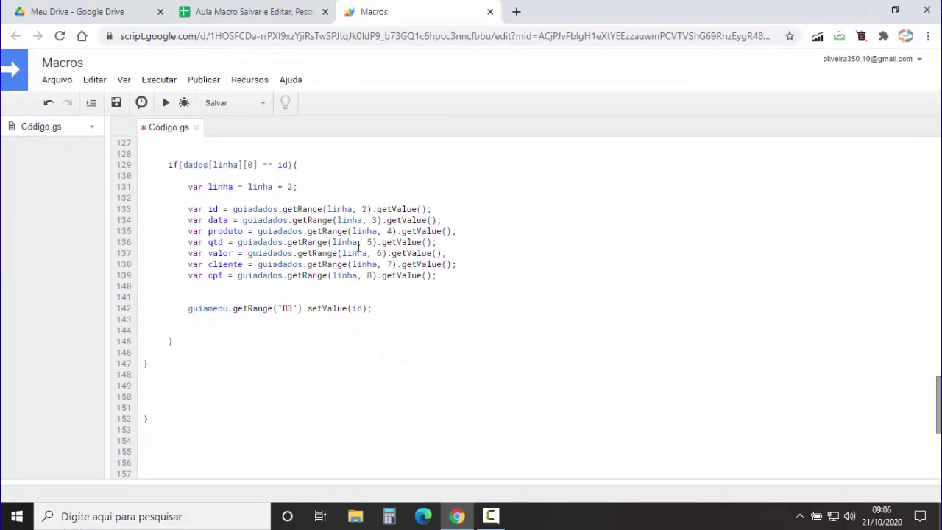
pyautogui.click(210, 12)
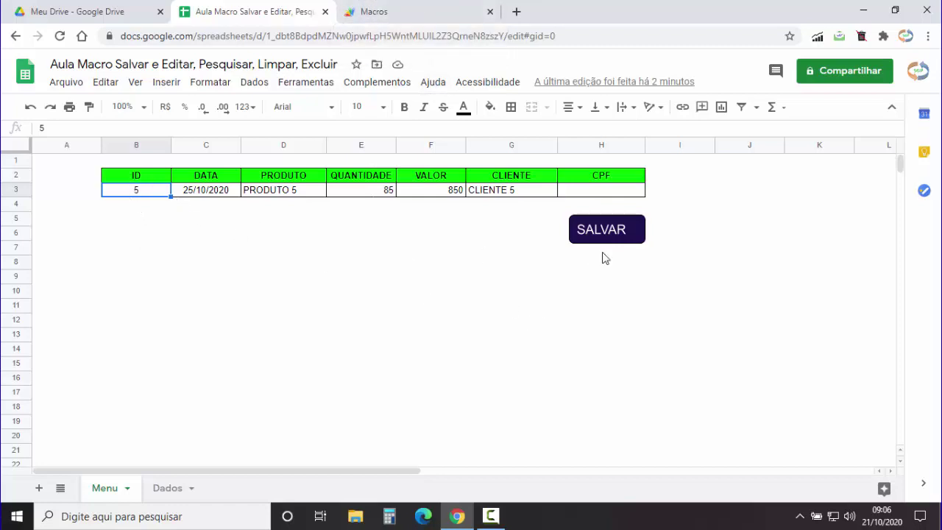
pyautogui.click(390, 11)
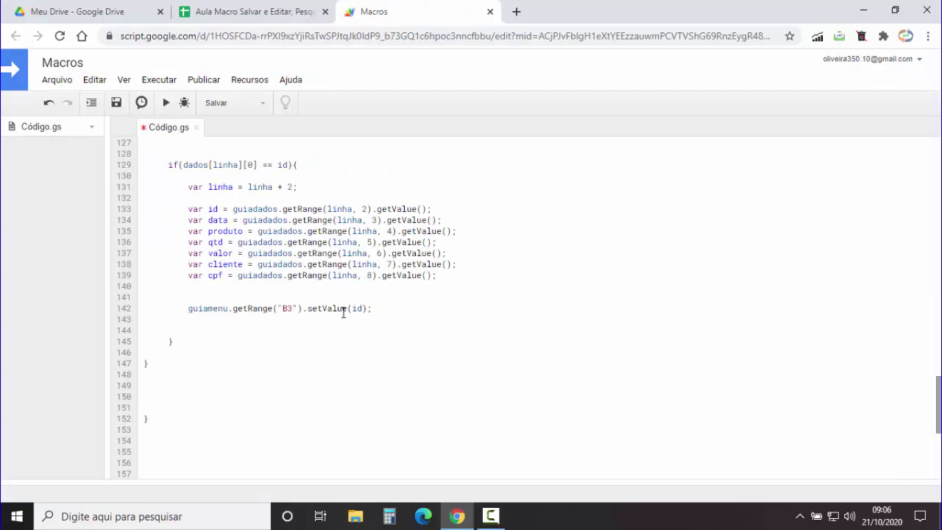
# Duplicate the B3 line as guiamenu.getRange("C3").setValue(data).
pyautogui.moveTo(373, 308); pyautogui.dragTo(189, 309)
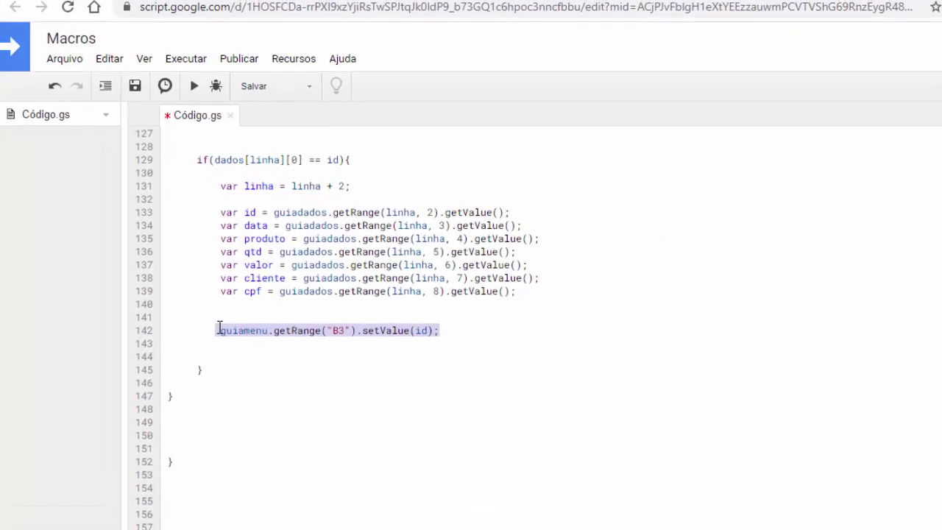
pyautogui.hotkey('ctrl', 'c')
pyautogui.click(253, 364)
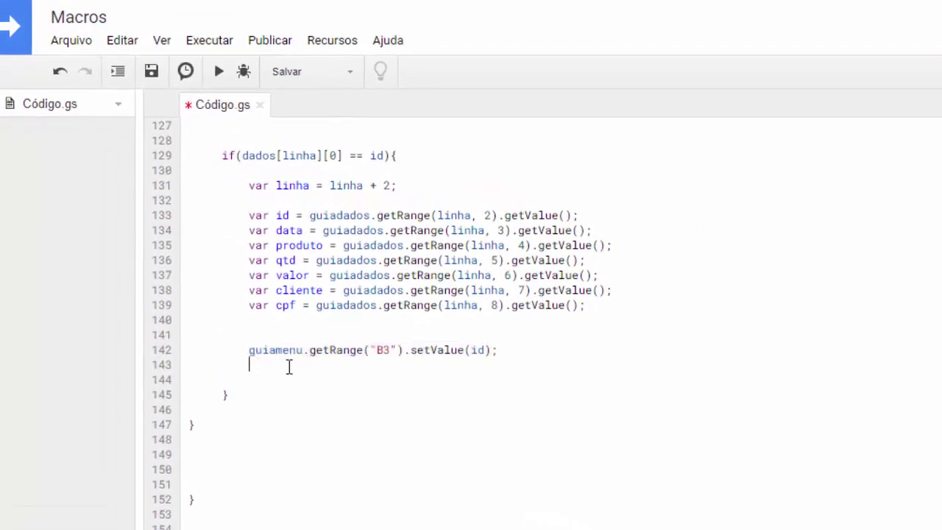
pyautogui.hotkey('ctrl', 'v')
pyautogui.click(379, 366)
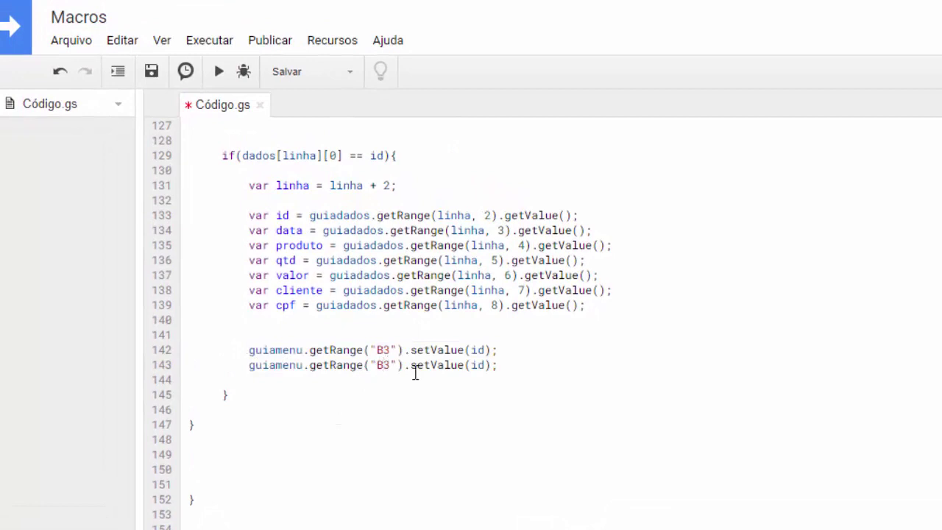
pyautogui.press('BackSpace')
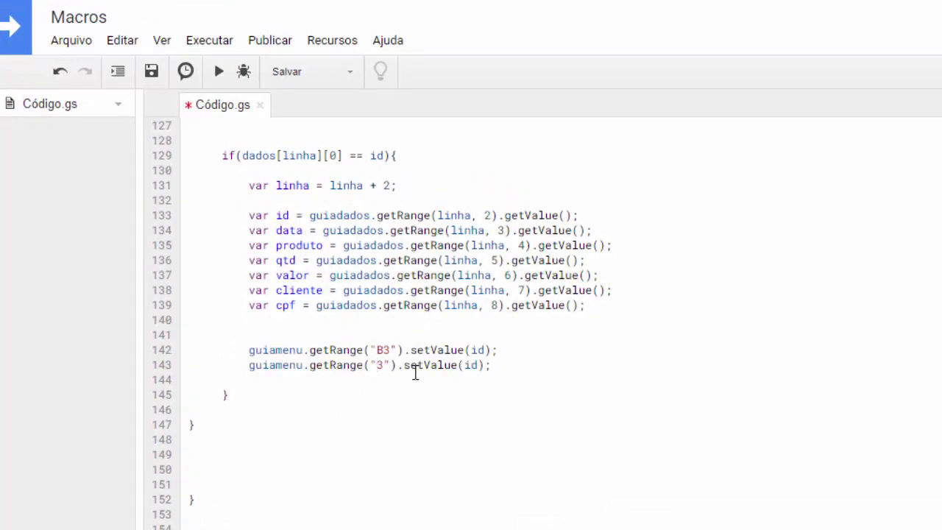
pyautogui.write('C')
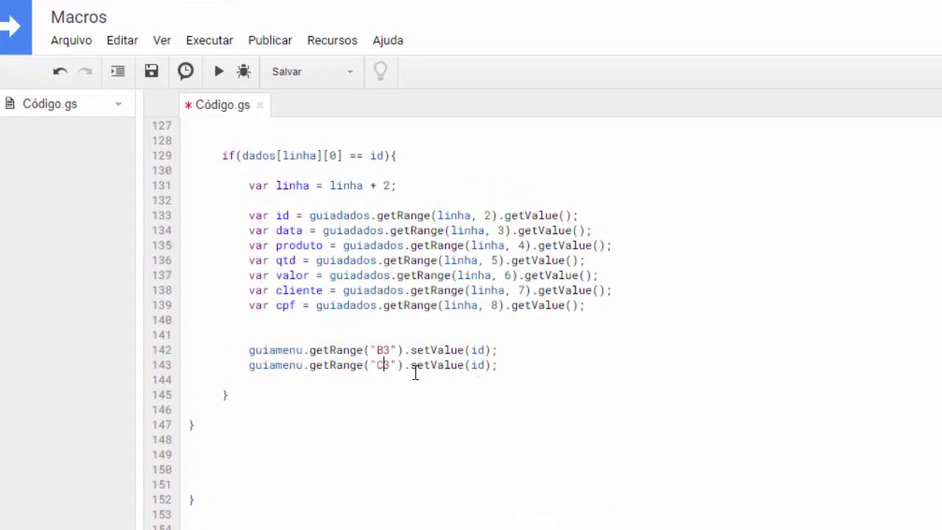
pyautogui.doubleClick(303, 230)
pyautogui.moveTo(488, 365); pyautogui.dragTo(472, 365)
pyautogui.write('data')
# Add a line writing produto to D3: getRange("D3").setValue(produto).
pyautogui.moveTo(513, 365); pyautogui.dragTo(250, 365)
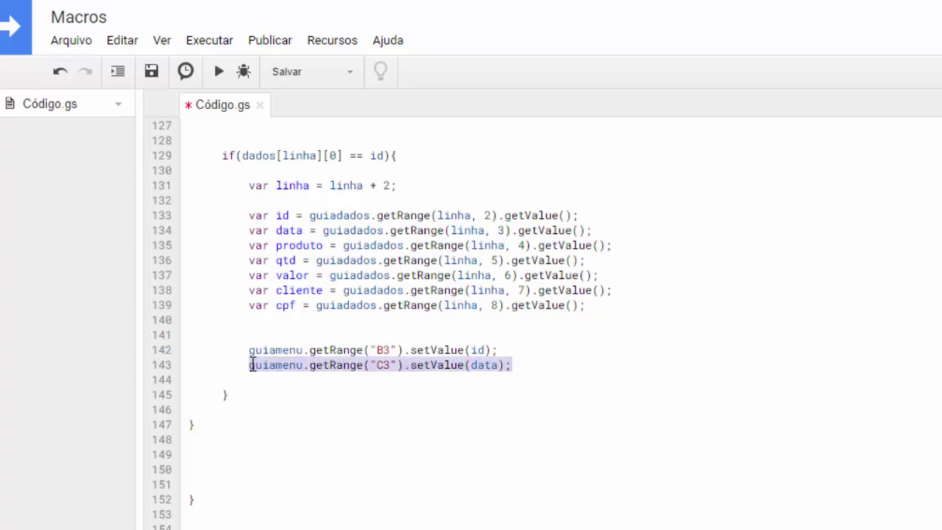
pyautogui.hotkey('ctrl', 'c')
pyautogui.click(261, 381)
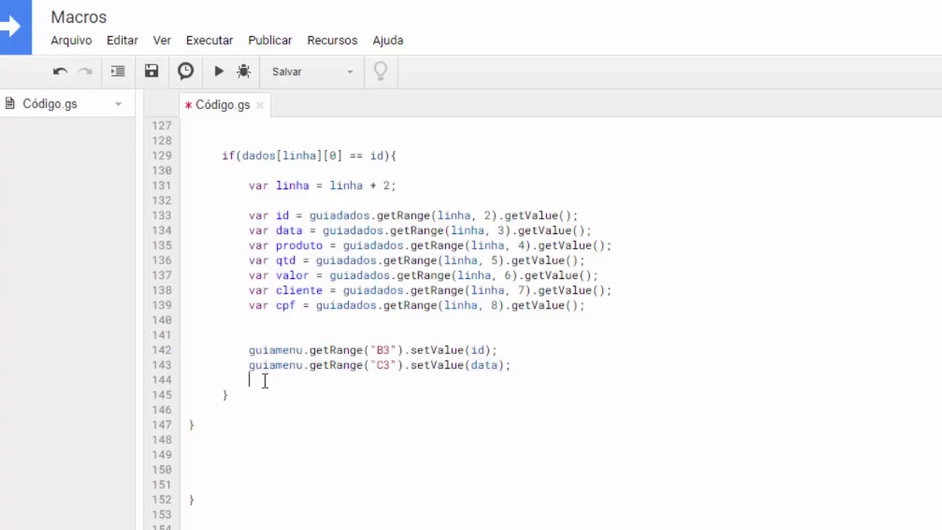
pyautogui.hotkey('ctrl', 'v')
pyautogui.press('Return')
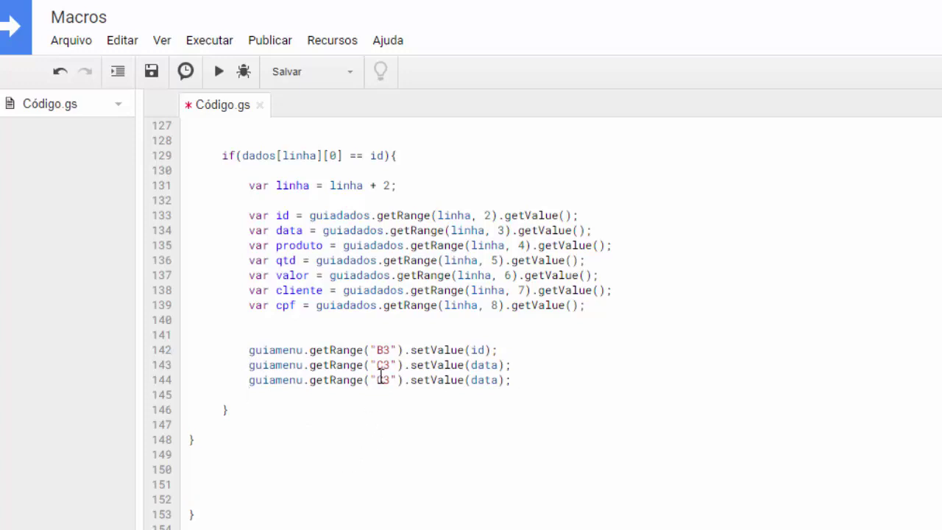
pyautogui.click(381, 380)
pyautogui.press('BackSpace')
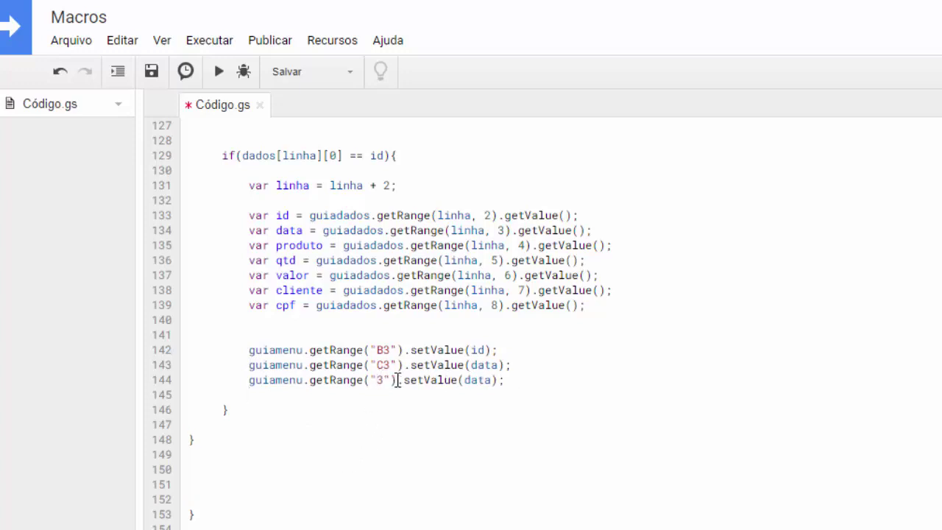
pyautogui.write('D')
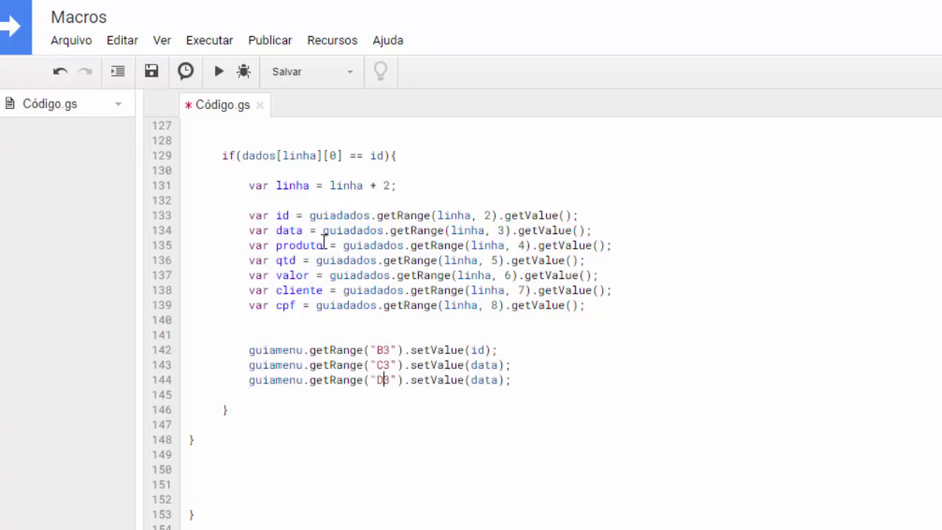
pyautogui.moveTo(324, 245); pyautogui.dragTo(276, 245)
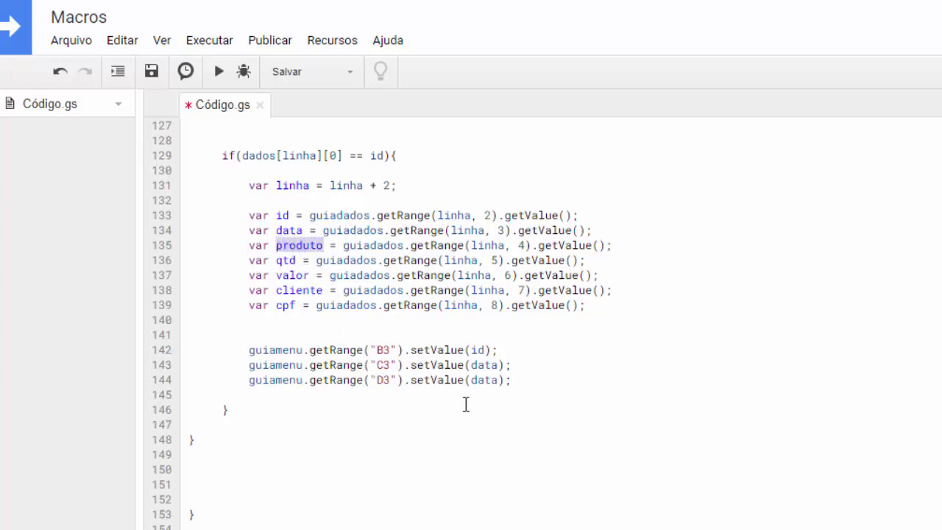
pyautogui.moveTo(499, 380); pyautogui.dragTo(471, 380)
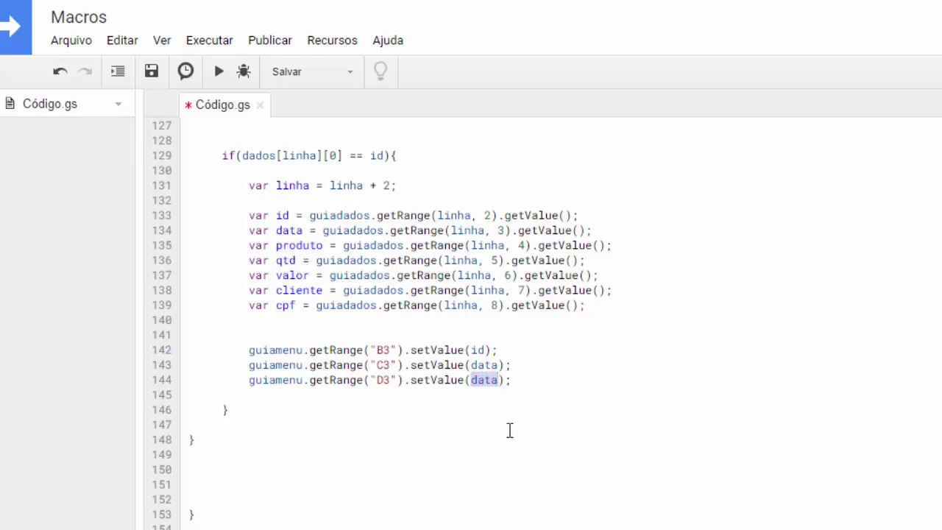
pyautogui.hotkey('ctrl', 'v')
# Add a line writing qtd to E3: getRange("E3").setValue(qtd).
pyautogui.moveTo(532, 380); pyautogui.dragTo(251, 380)
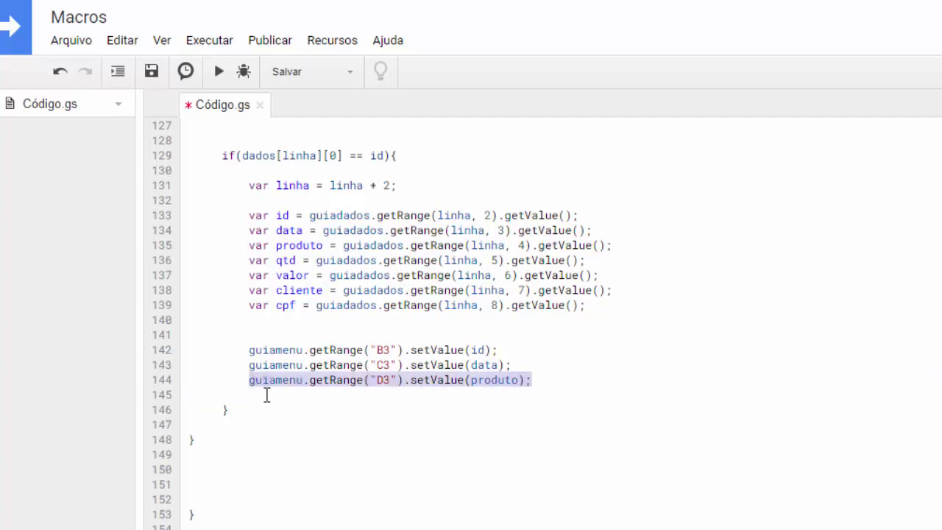
pyautogui.click(267, 396)
pyautogui.hotkey('ctrl', 'v')
pyautogui.press('Return')
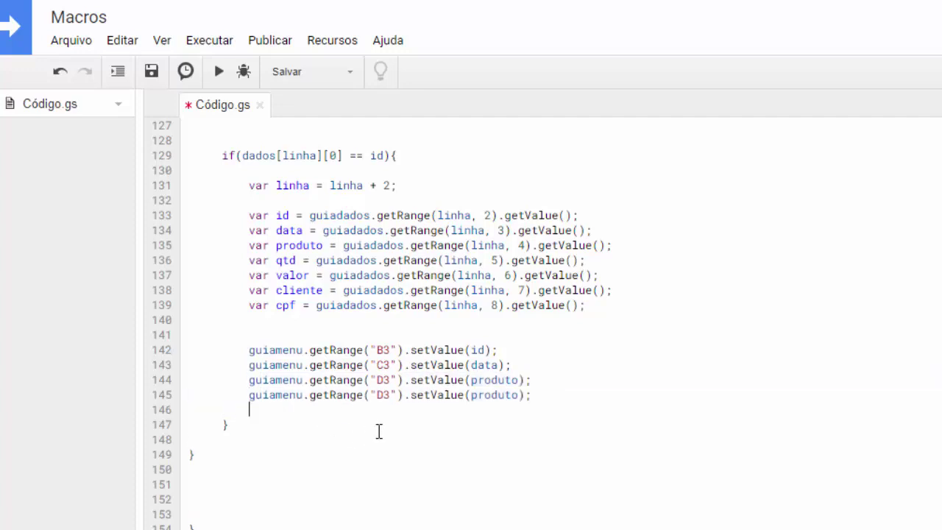
pyautogui.click(384, 395)
pyautogui.press('BackSpace')
pyautogui.write('E')
pyautogui.doubleClick(278, 262)
pyautogui.moveTo(520, 395); pyautogui.dragTo(471, 396)
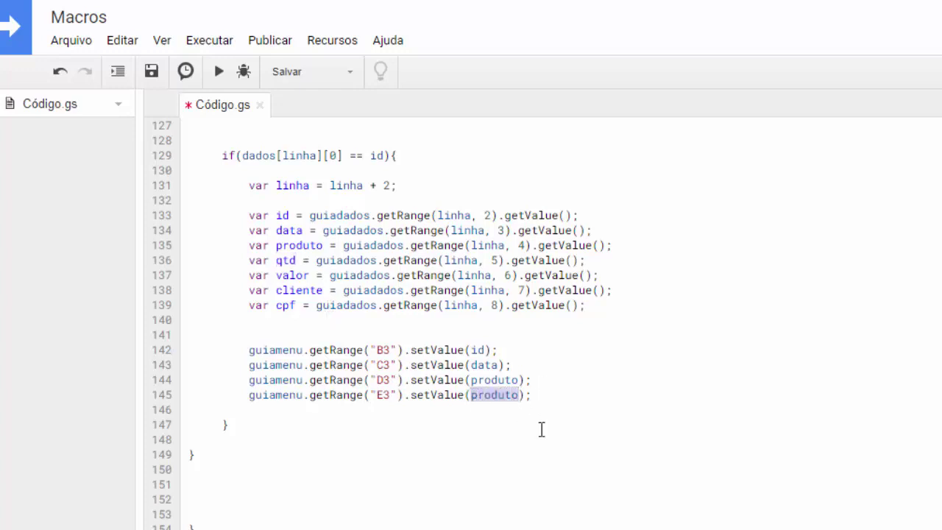
pyautogui.hotkey('ctrl', 'v')
pyautogui.moveTo(515, 398); pyautogui.dragTo(249, 399)
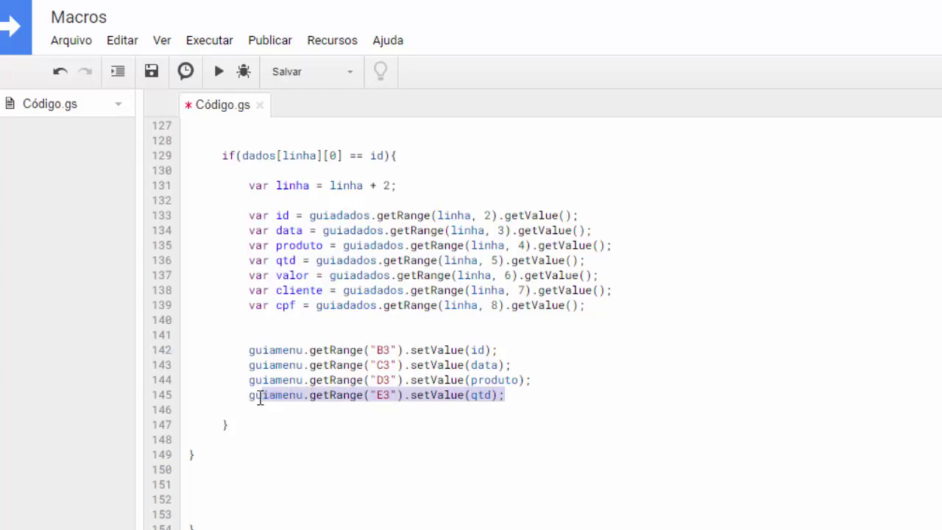
# Add a line writing valor to F3: getRange("F3").setValue(valor).
pyautogui.hotkey('ctrl', 'c')
pyautogui.click(269, 410)
pyautogui.hotkey('ctrl', 'v')
pyautogui.press('Return')
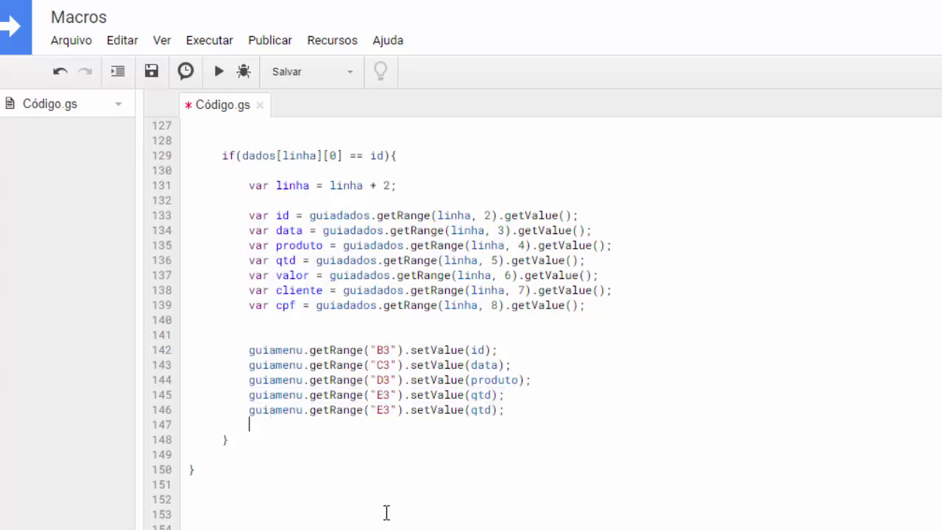
pyautogui.write('F')
pyautogui.moveTo(310, 275); pyautogui.dragTo(282, 274)
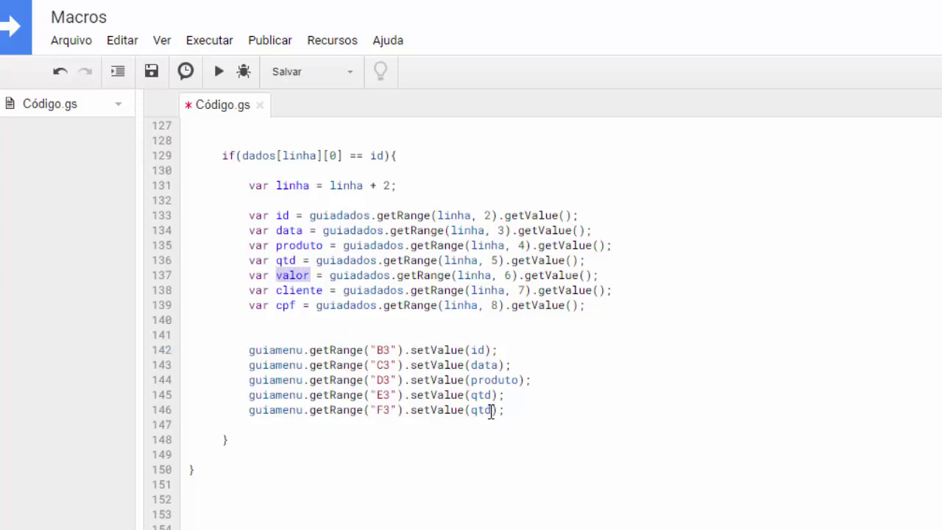
pyautogui.moveTo(491, 410); pyautogui.dragTo(249, 410)
pyautogui.write('valor')
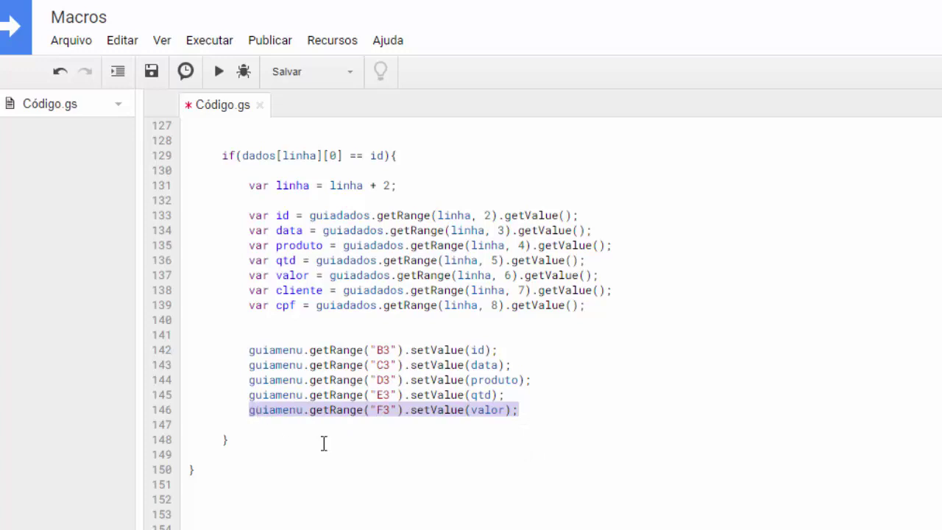
# Add a line writing cliente to G3: getRange("G3").setValue(cliente).
pyautogui.click(263, 432)
pyautogui.hotkey('ctrl', 'v')
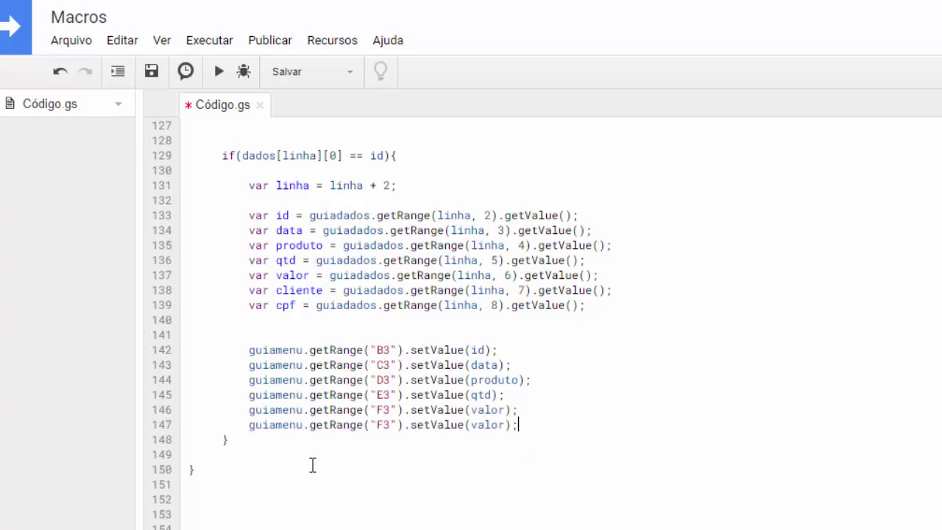
pyautogui.press('Return')
pyautogui.click(385, 425)
pyautogui.press('BackSpace')
pyautogui.write('G')
pyautogui.doubleClick(306, 290)
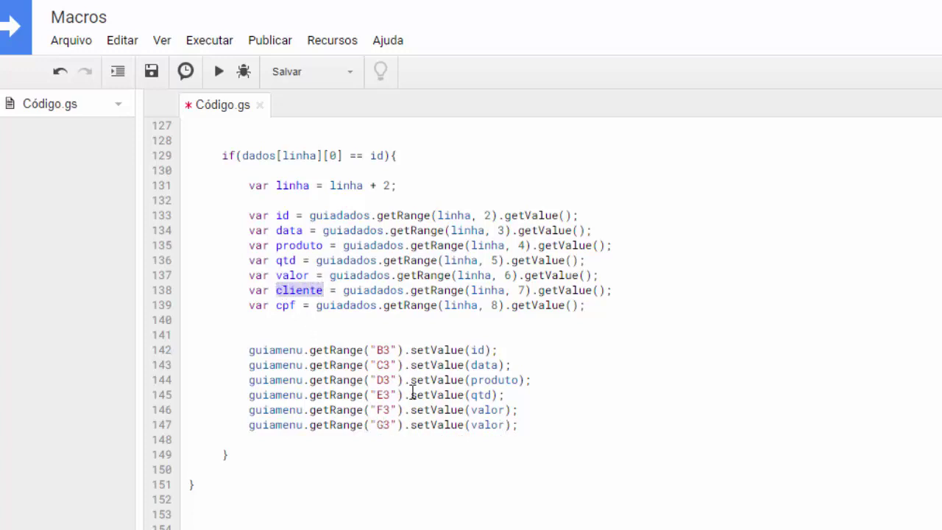
pyautogui.moveTo(506, 424); pyautogui.dragTo(471, 425)
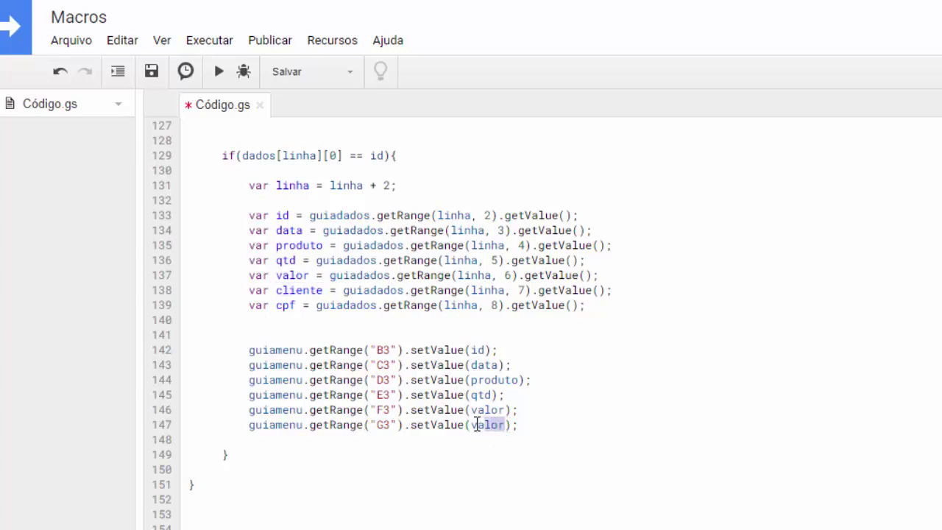
pyautogui.hotkey('ctrl', 'v')
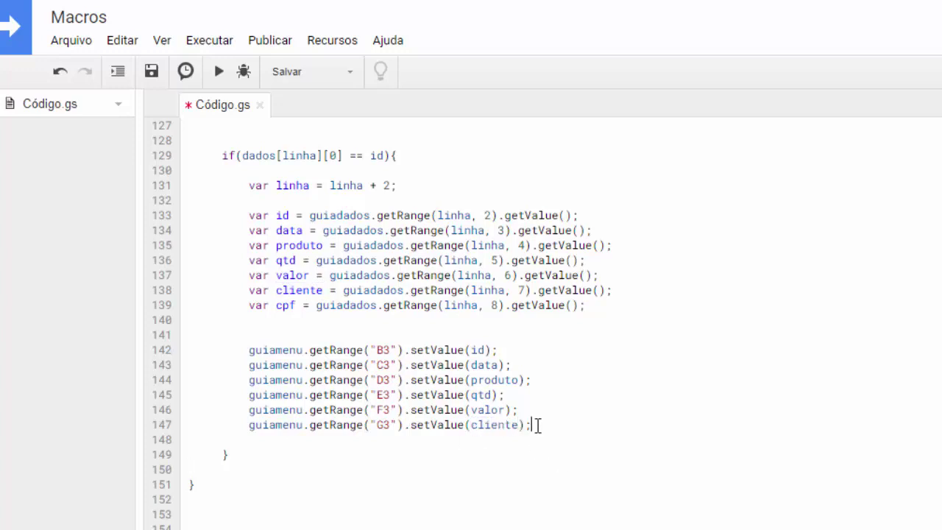
# Add a line writing cpf to H3: getRange("H3").setValue(cpf).
pyautogui.moveTo(533, 425); pyautogui.dragTo(250, 425)
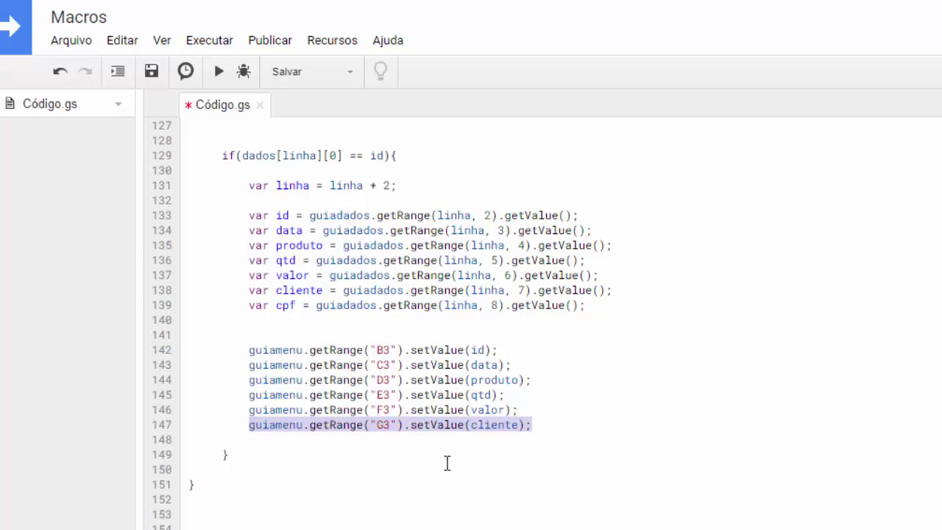
pyautogui.hotkey('ctrl', 'c')
pyautogui.click(551, 429)
pyautogui.press('Return')
pyautogui.hotkey('ctrl', 'v')
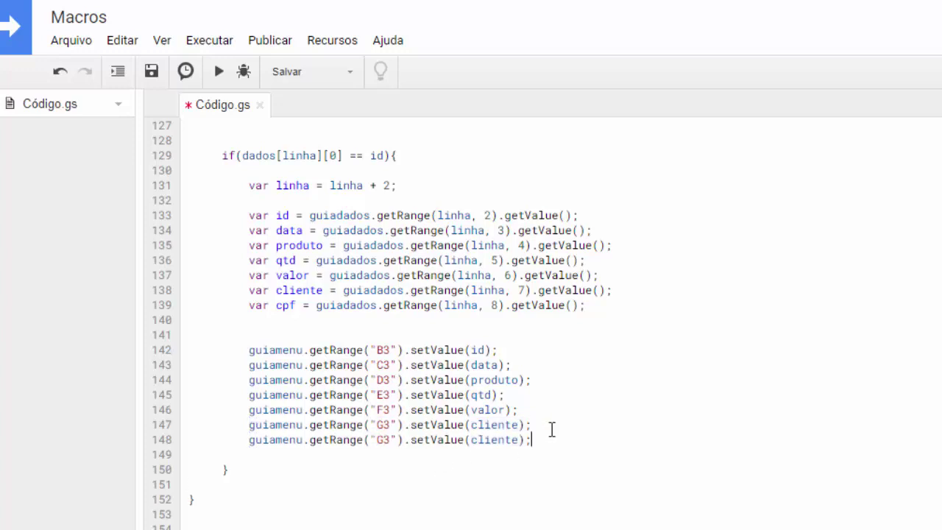
pyautogui.click(384, 440)
pyautogui.press('BackSpace')
pyautogui.write('H')
pyautogui.doubleClick(288, 305)
pyautogui.moveTo(520, 440); pyautogui.dragTo(472, 440)
pyautogui.write('cpf')
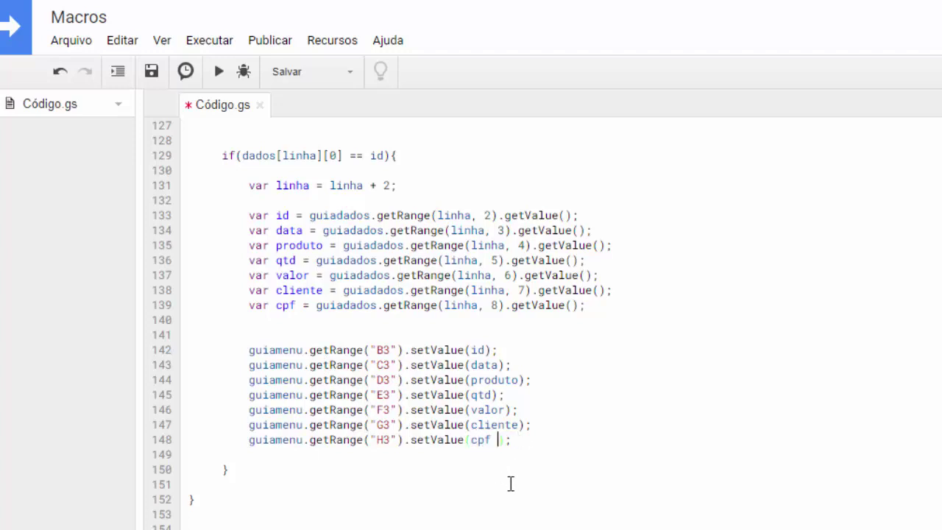
# Delete the blank line after the variables and highlight the declarations and seven setValue lines.
pyautogui.click(472, 487)
pyautogui.click(593, 305)
pyautogui.press('Delete')
pyautogui.moveTo(248, 214)
pyautogui.mouseDown()
pyautogui.moveTo(525, 226)
pyautogui.moveTo(612, 292)
pyautogui.mouseUp()
pyautogui.click(597, 420)
pyautogui.click(245, 335)
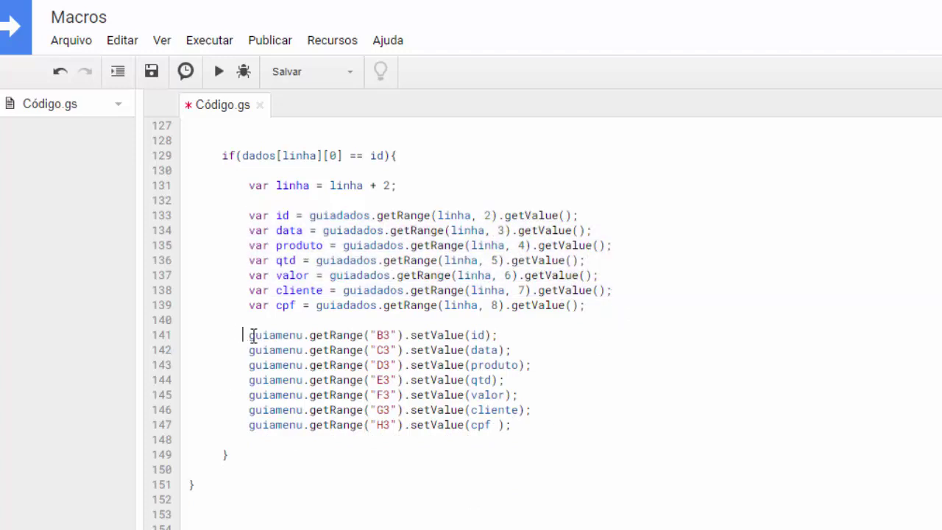
pyautogui.moveTo(252, 336); pyautogui.dragTo(579, 425)
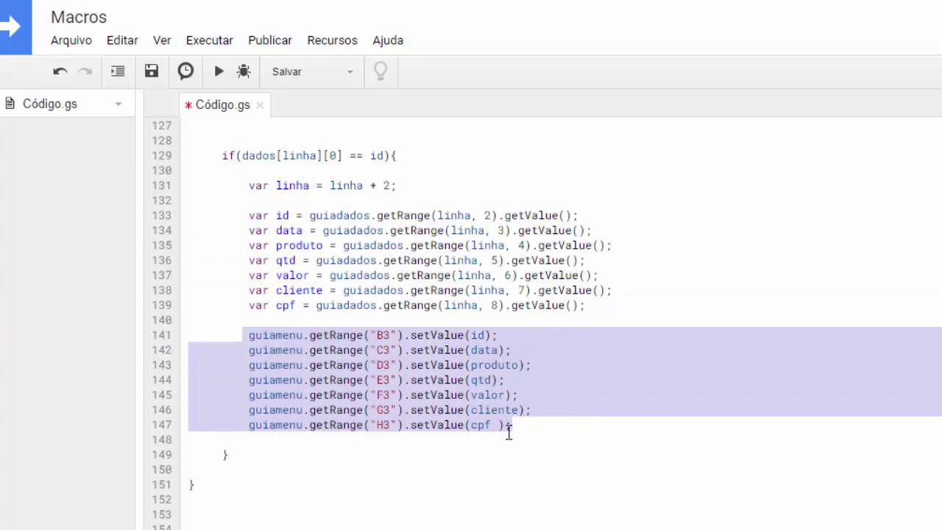
# Add a return statement after the H3 setValue line.
pyautogui.click(539, 432)
pyautogui.press('Return')
pyautogui.press('Return')
pyautogui.press('Return')
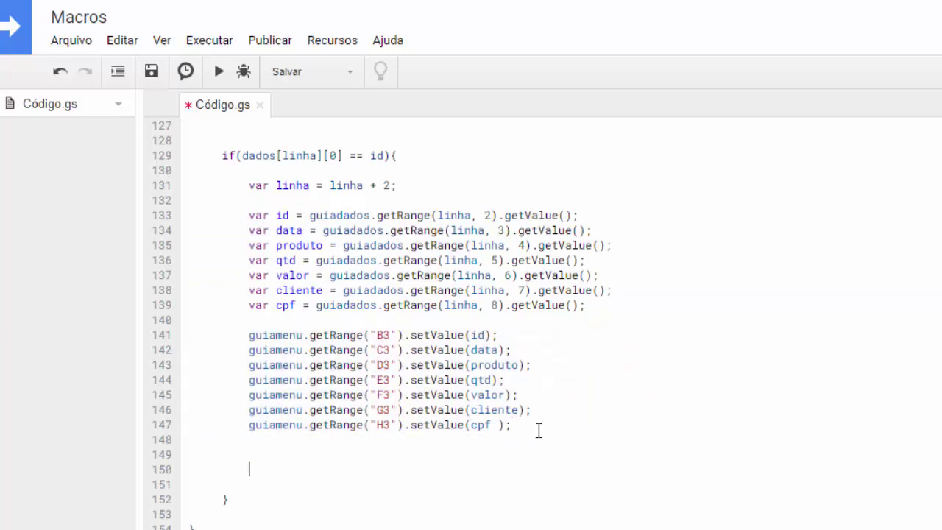
pyautogui.scroll(-2, 545, 431)
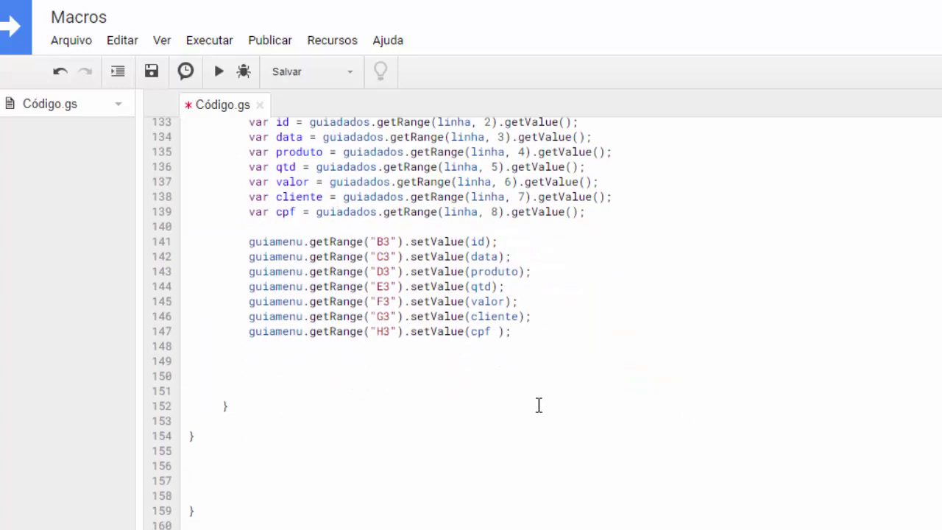
pyautogui.write('return;')
pyautogui.scroll(4, 533, 393)
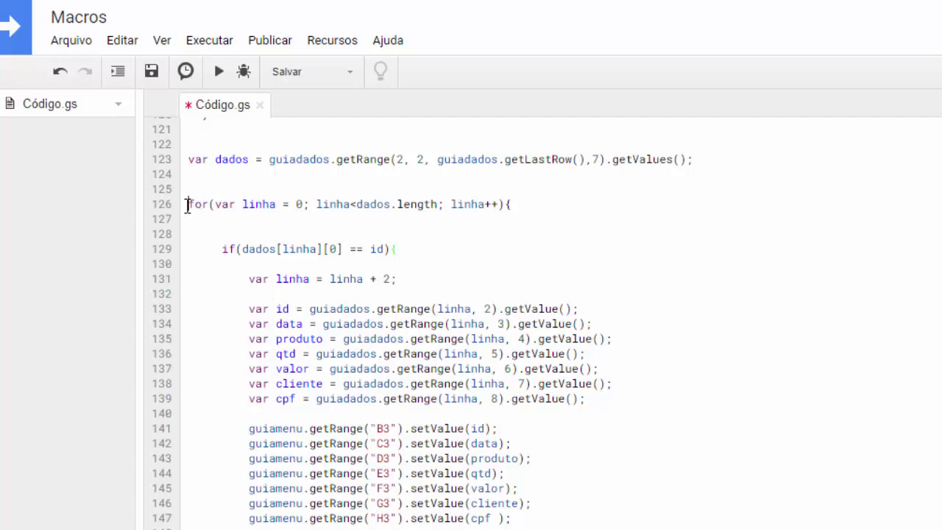
# Review the for loop line and save Código.gs.
pyautogui.moveTo(187, 205); pyautogui.dragTo(525, 206)
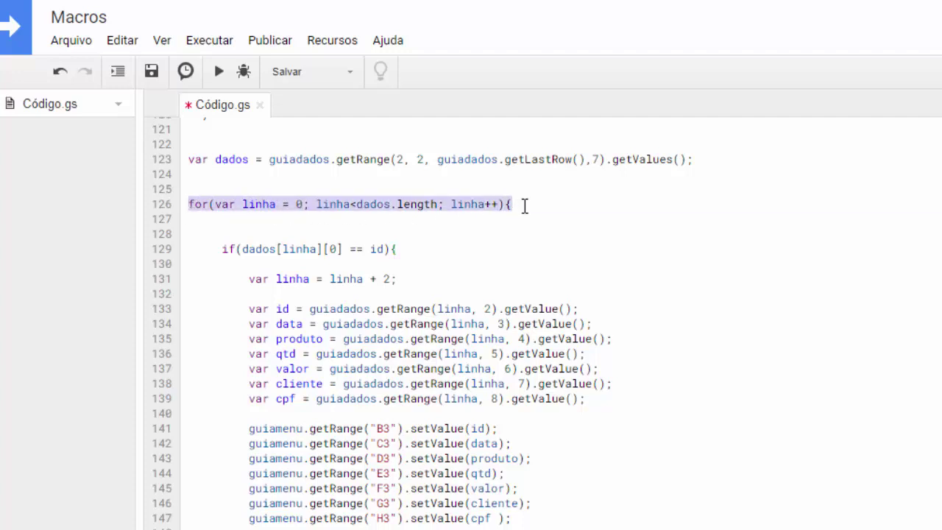
pyautogui.click(491, 257)
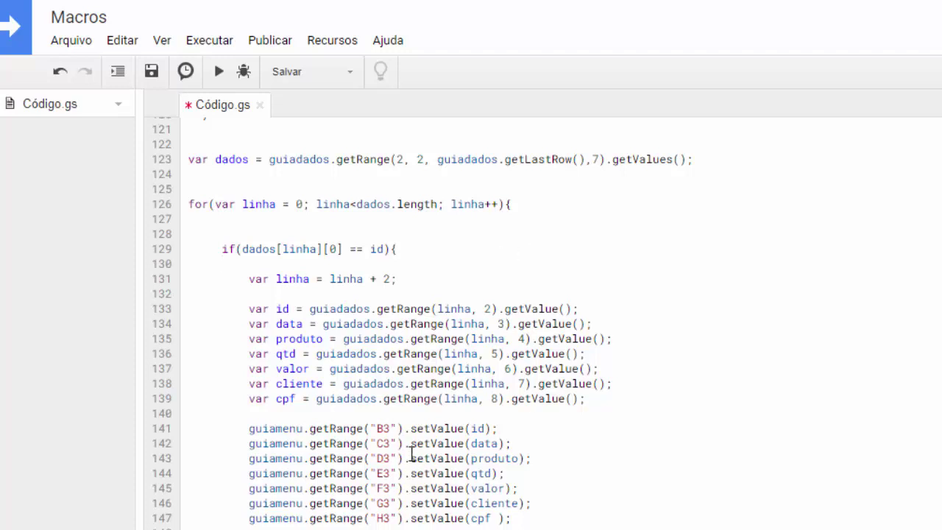
pyautogui.scroll(-2, 412, 388)
pyautogui.scroll(-3, 391, 373)
pyautogui.scroll(1, 392, 372)
pyautogui.scroll(2, 437, 381)
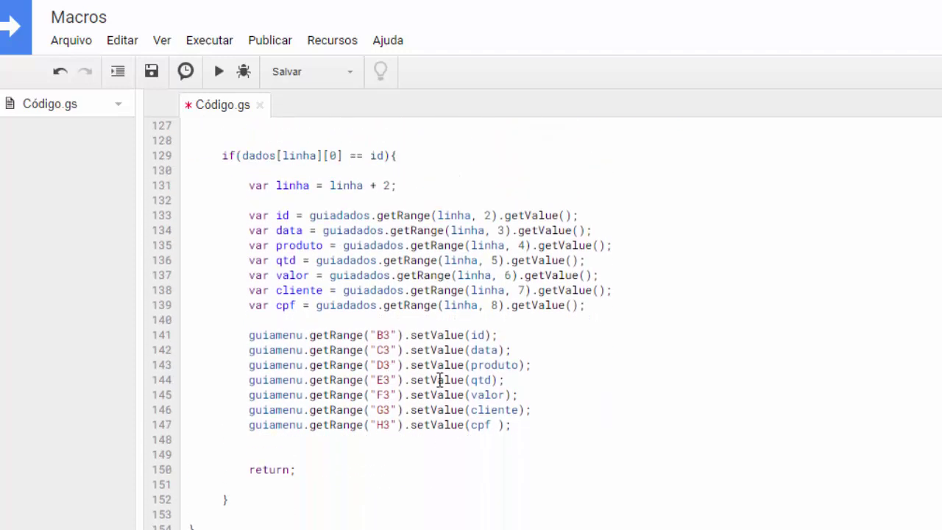
pyautogui.scroll(2, 447, 368)
pyautogui.click(151, 78)
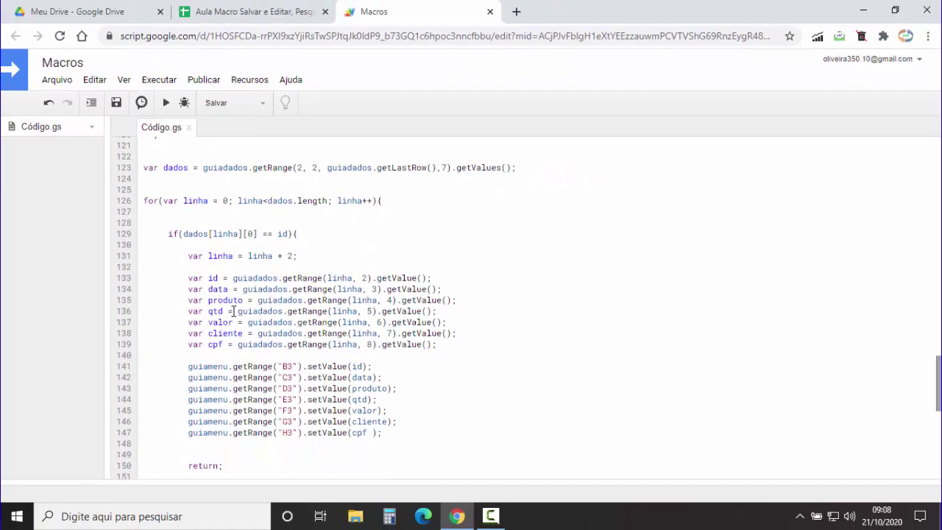
# Inspect Menu cell G3 (CLIENTE 5) in the spreadsheet, then return to the Macros script.
pyautogui.click(248, 13)
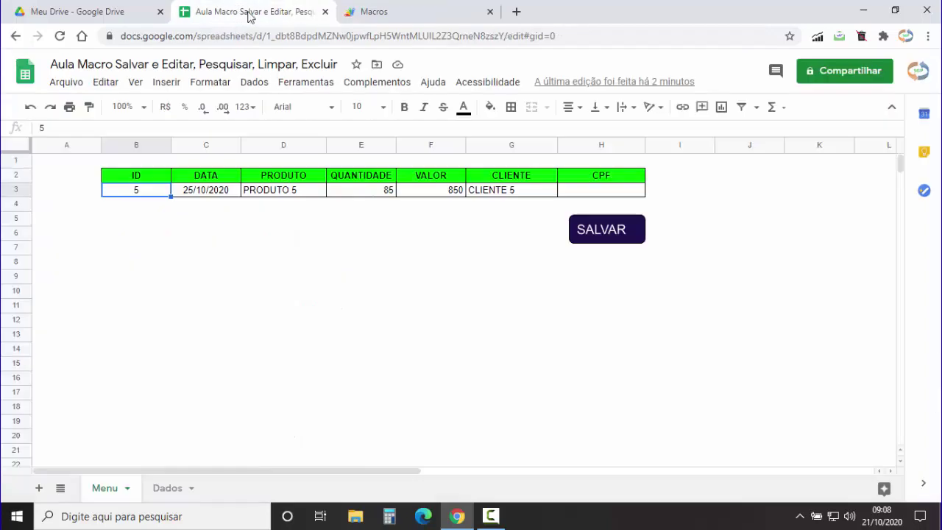
pyautogui.click(493, 193)
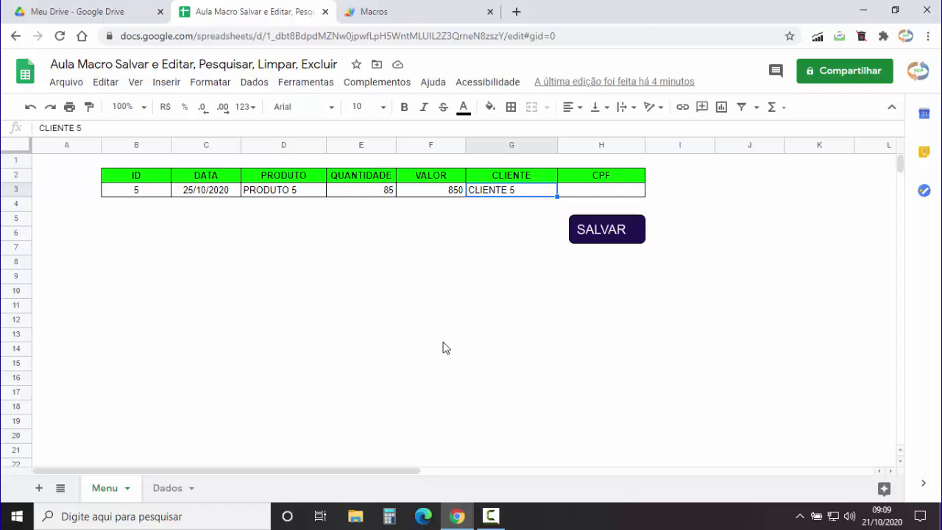
pyautogui.click(396, 13)
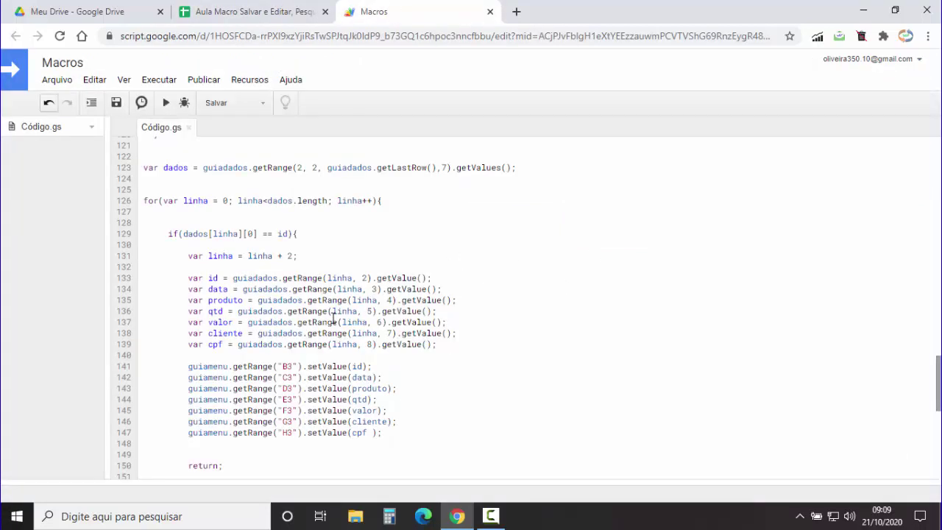
pyautogui.scroll(-3, 391, 326)
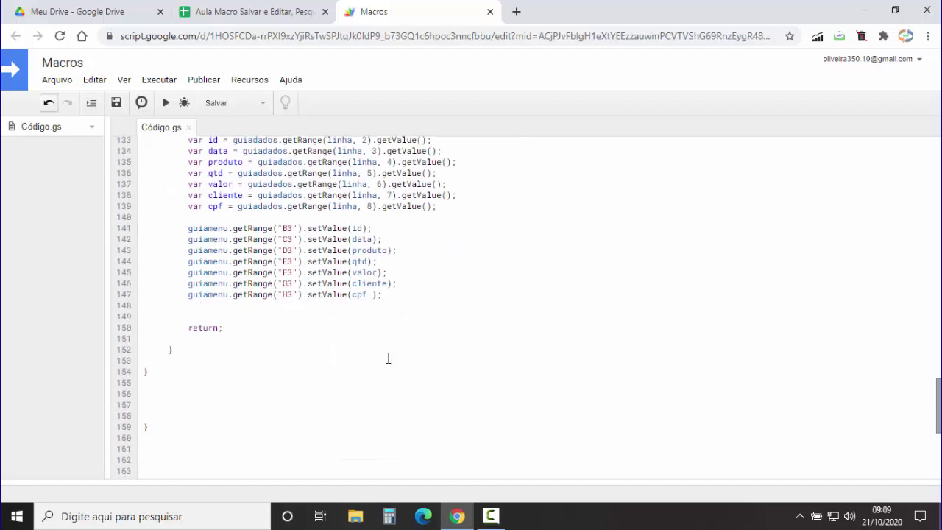
pyautogui.scroll(3, 237, 366)
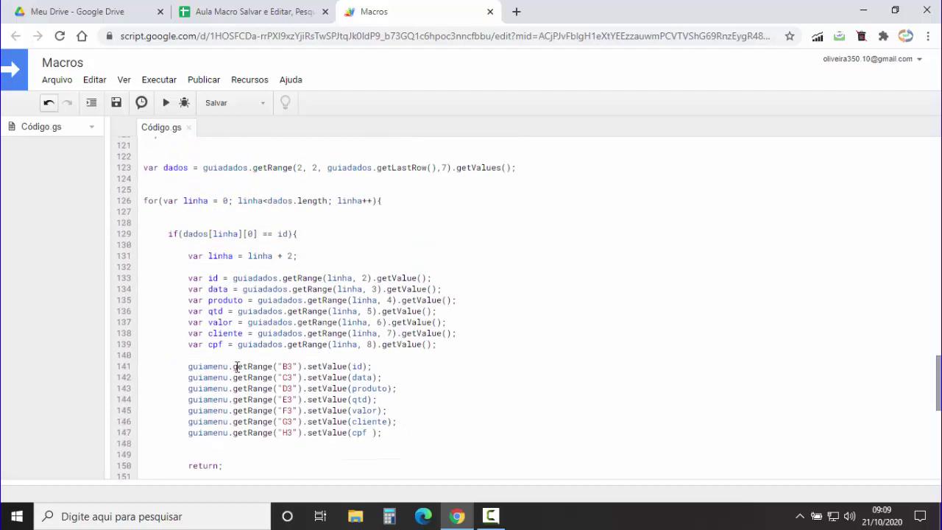
pyautogui.click(383, 201)
pyautogui.scroll(-3, 204, 283)
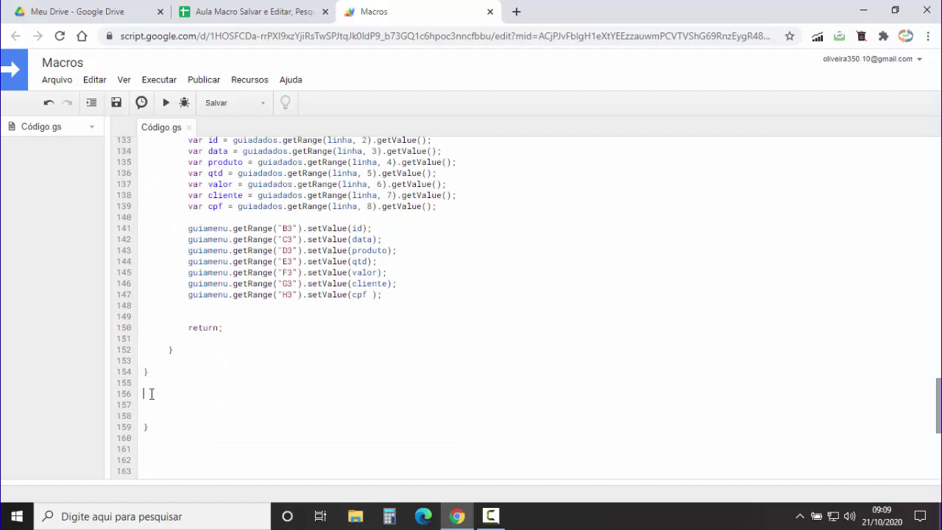
pyautogui.scroll(2, 241, 268)
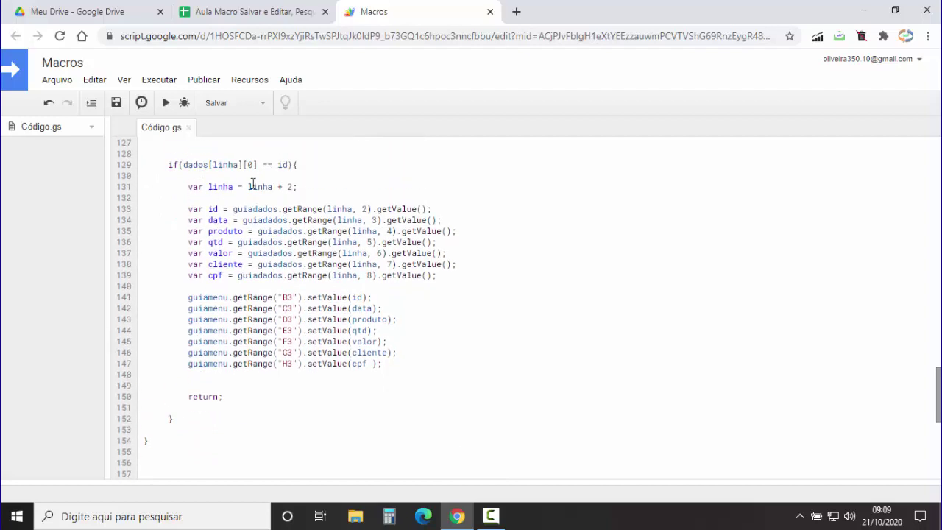
pyautogui.scroll(-1, 254, 364)
pyautogui.scroll(-2, 221, 359)
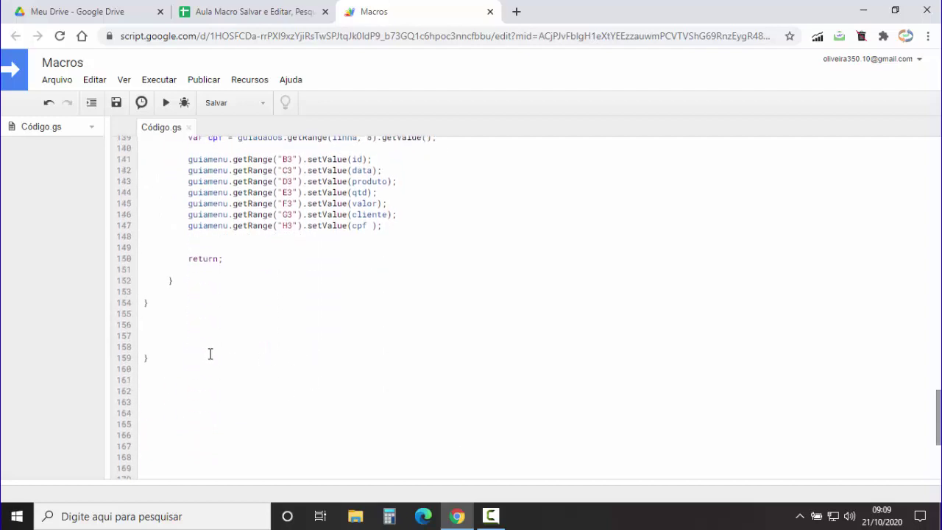
pyautogui.scroll(3, 320, 361)
pyautogui.scroll(3, 309, 354)
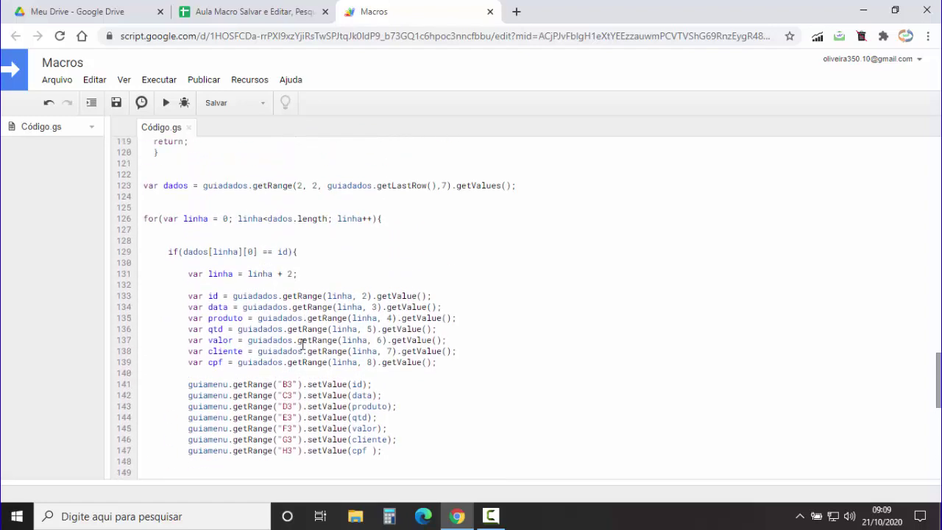
pyautogui.scroll(3, 331, 309)
pyautogui.moveTo(415, 251); pyautogui.dragTo(153, 251)
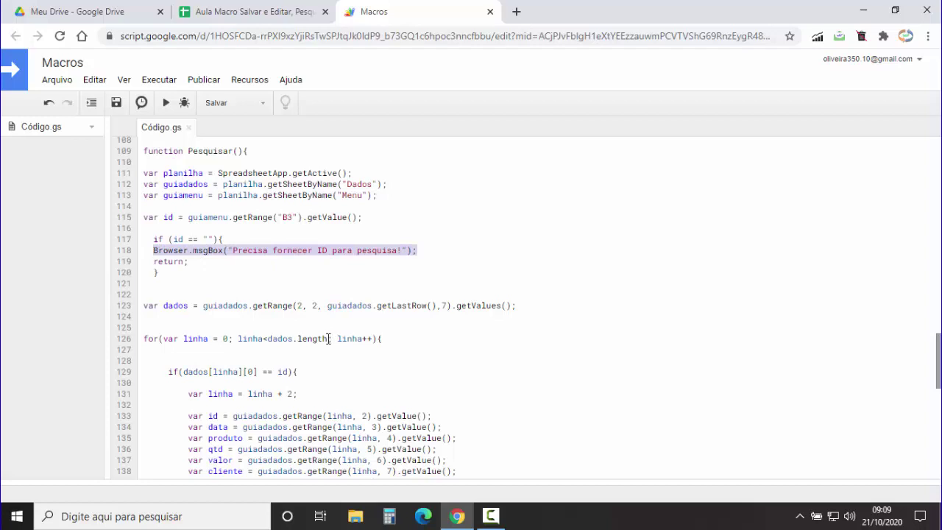
# Paste a Browser.msgBox line after the loop with message 'ID não encontrado!' and save.
pyautogui.scroll(-9, 329, 338)
pyautogui.click(179, 325)
pyautogui.hotkey('ctrl', 'v')
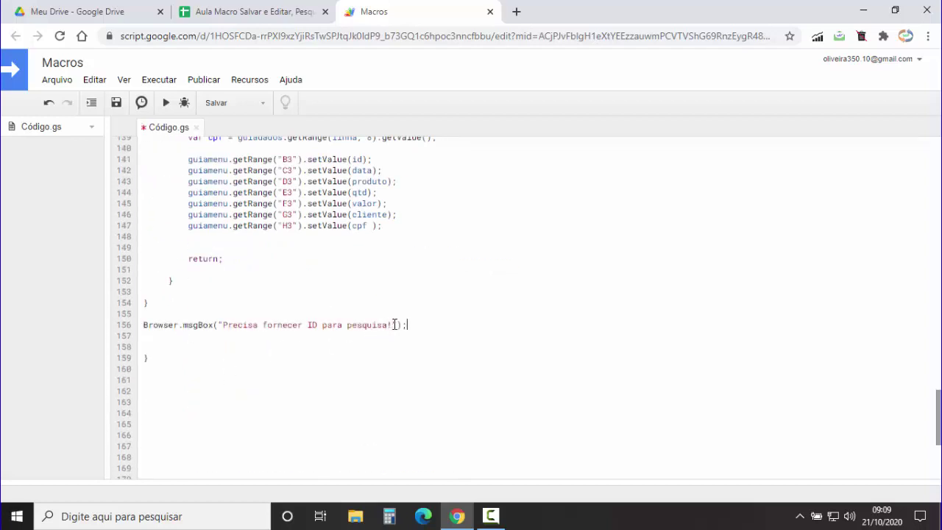
pyautogui.moveTo(387, 324); pyautogui.dragTo(223, 325)
pyautogui.write('ID não en')
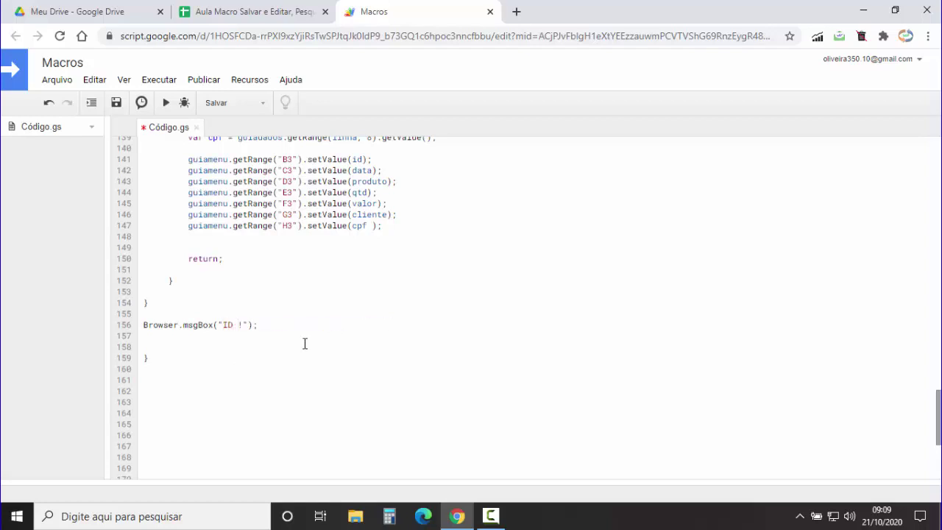
pyautogui.write('contr')
pyautogui.write('ado!')
pyautogui.click(290, 307)
pyautogui.click(115, 105)
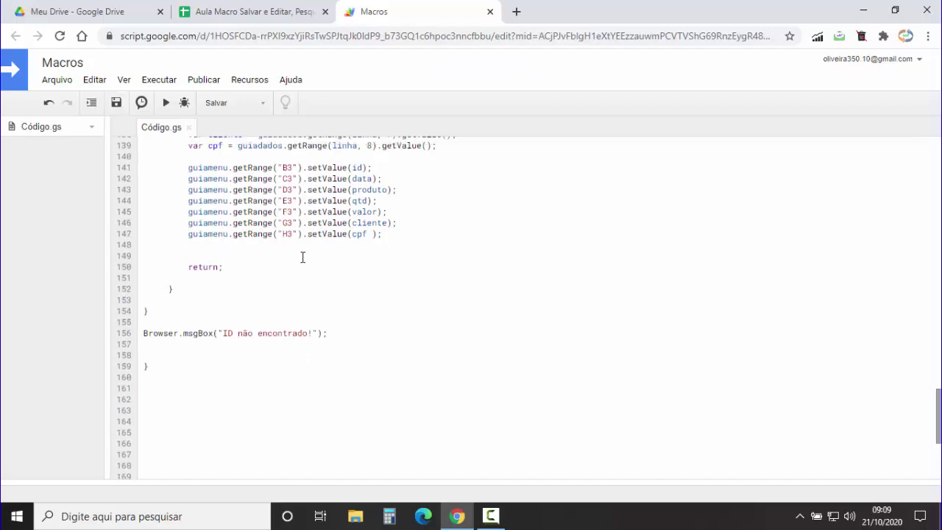
pyautogui.scroll(4, 270, 271)
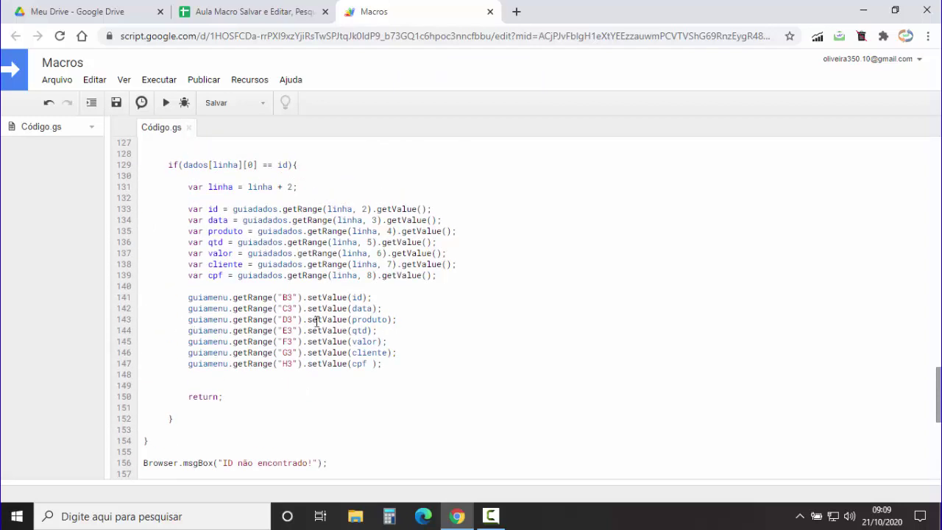
# Insert a new drawing at cell C9 with a rounded rectangle labelled PESQUISAR.
pyautogui.click(241, 11)
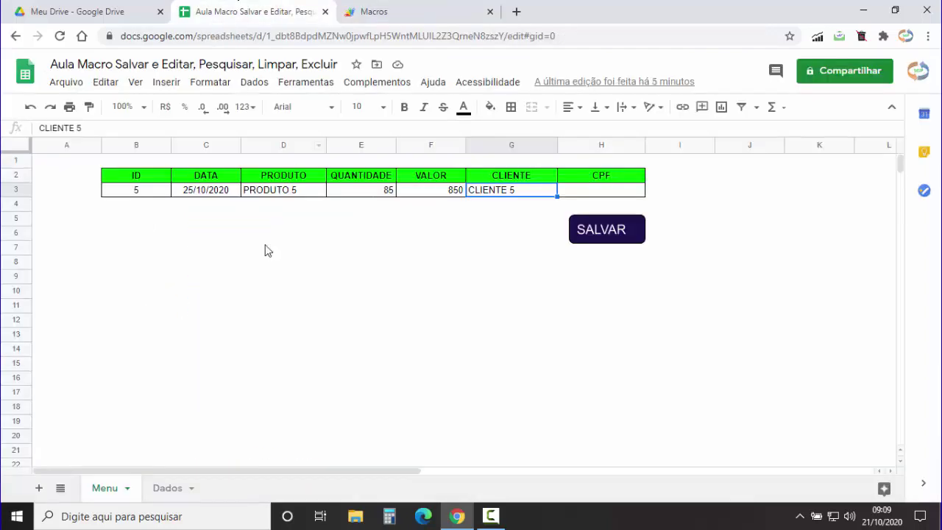
pyautogui.click(221, 278)
pyautogui.click(167, 82)
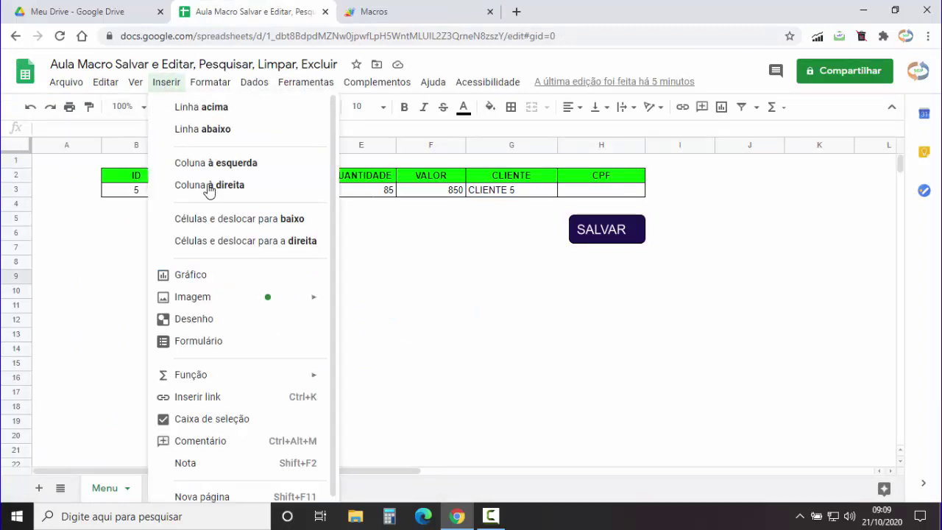
pyautogui.click(199, 318)
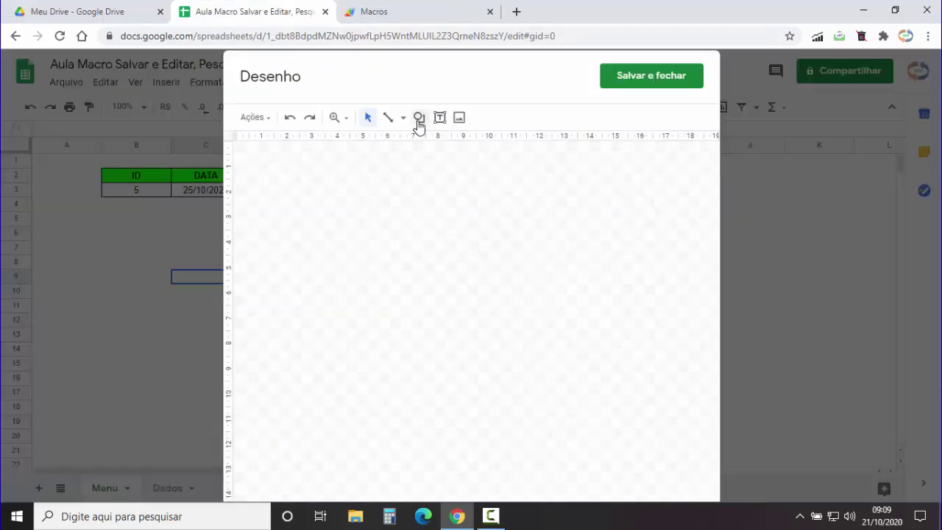
pyautogui.click(419, 119)
pyautogui.moveTo(451, 147)
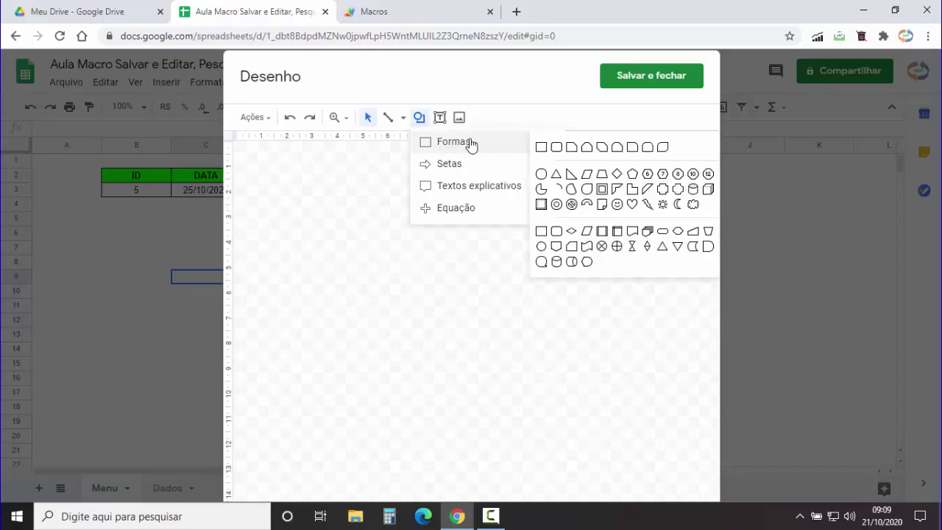
pyautogui.click(564, 148)
pyautogui.moveTo(269, 176); pyautogui.dragTo(369, 209)
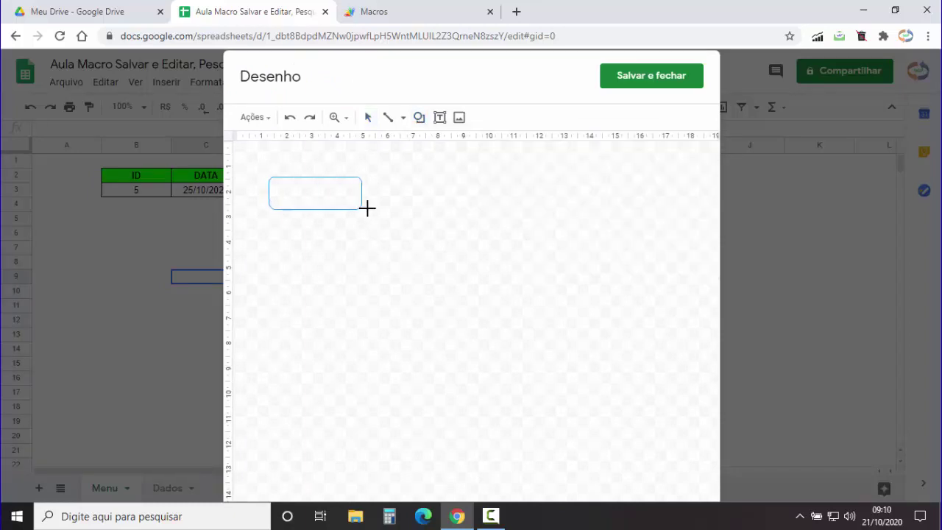
pyautogui.rightClick(323, 195)
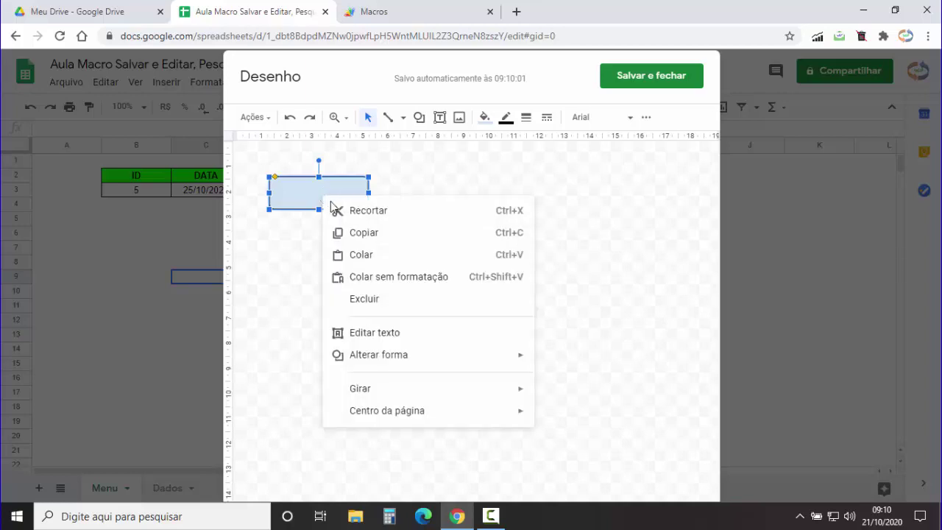
pyautogui.click(410, 336)
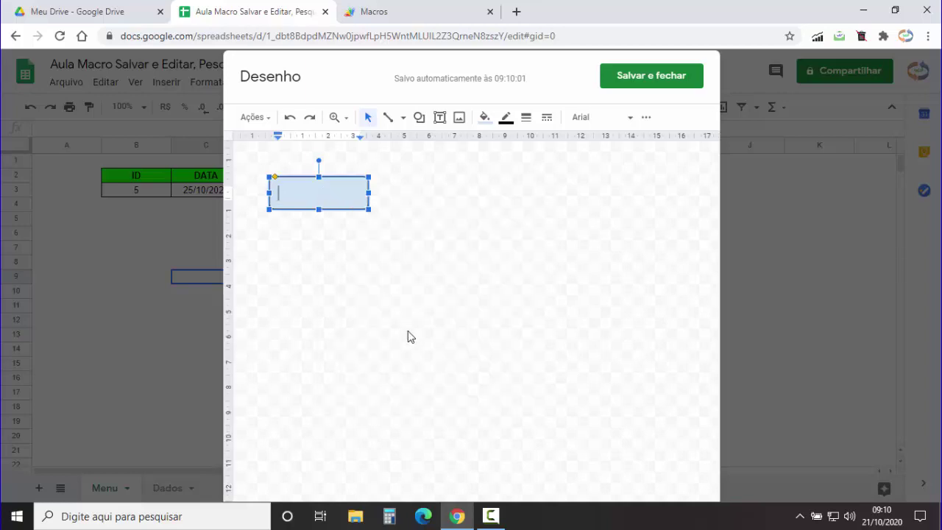
pyautogui.write('PESQUISAR')
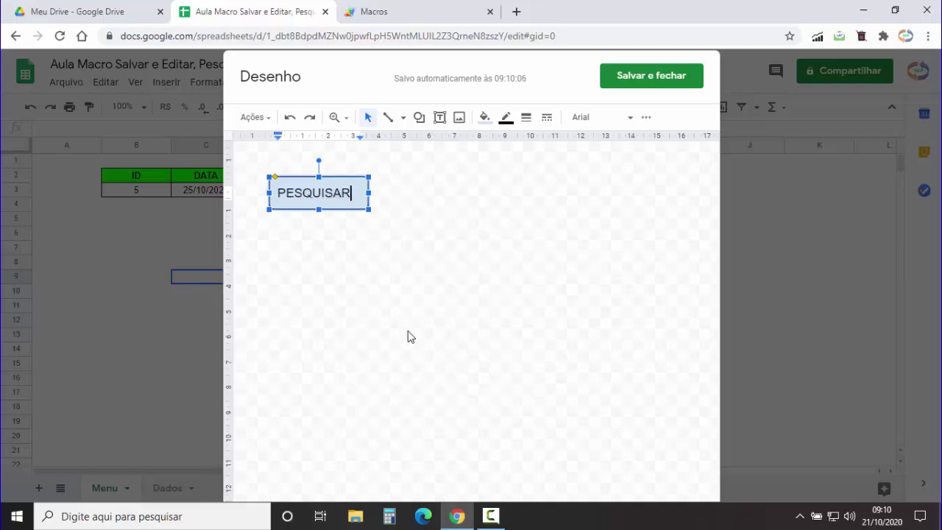
pyautogui.click(411, 336)
pyautogui.click(353, 205)
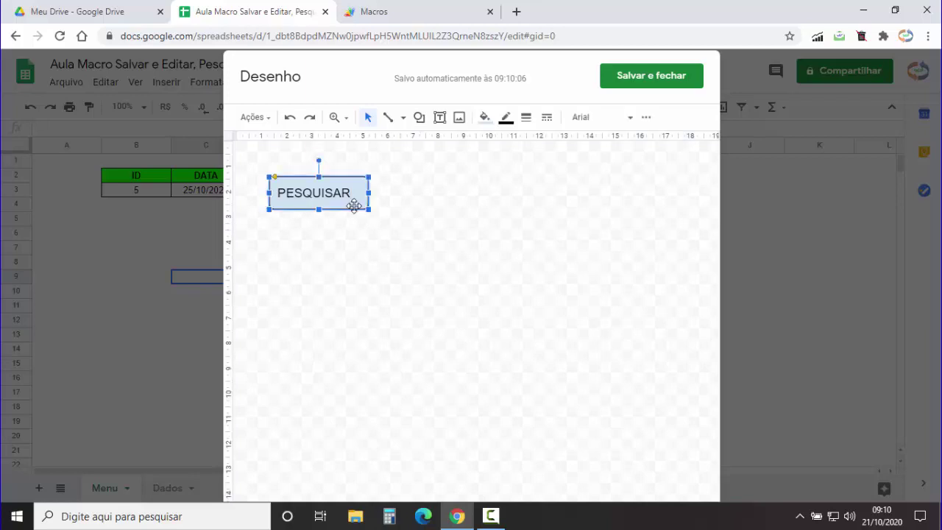
# Fill the rectangle cyan, save the drawing, and move it just below the record row.
pyautogui.click(484, 117)
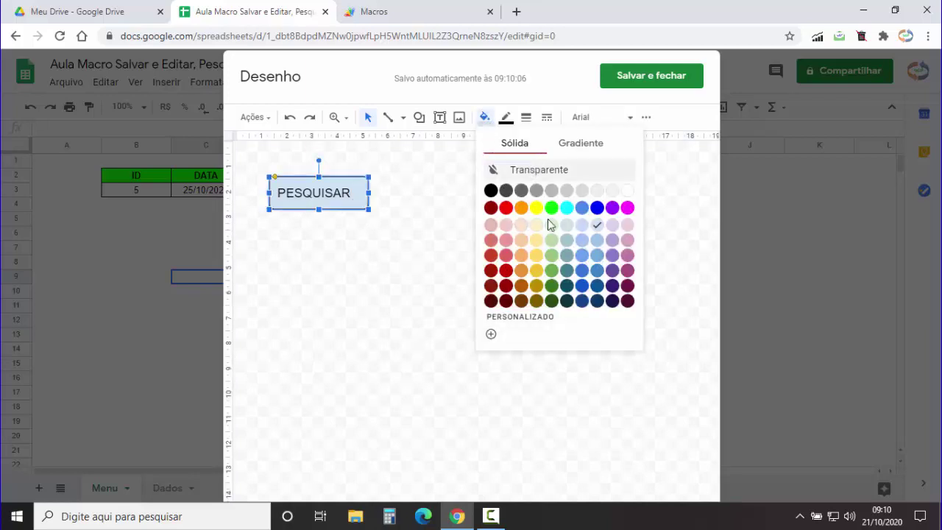
pyautogui.click(567, 208)
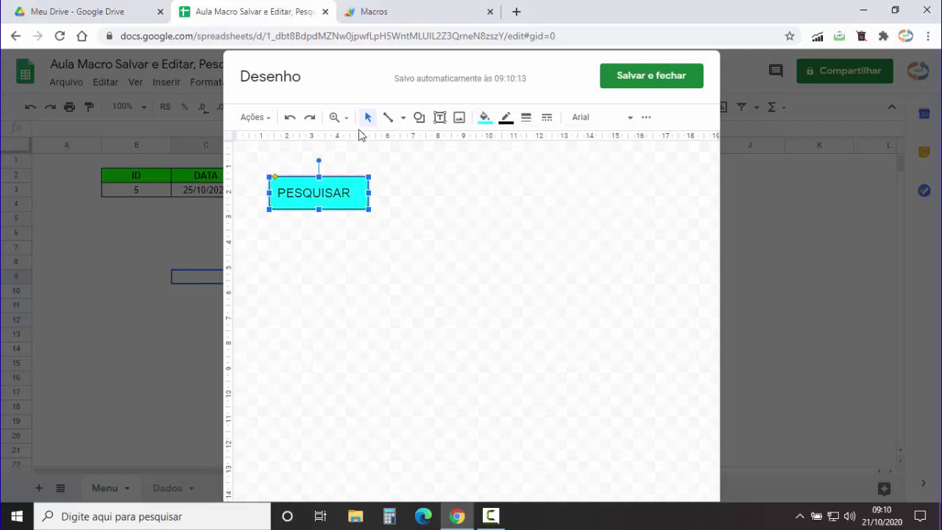
pyautogui.click(646, 117)
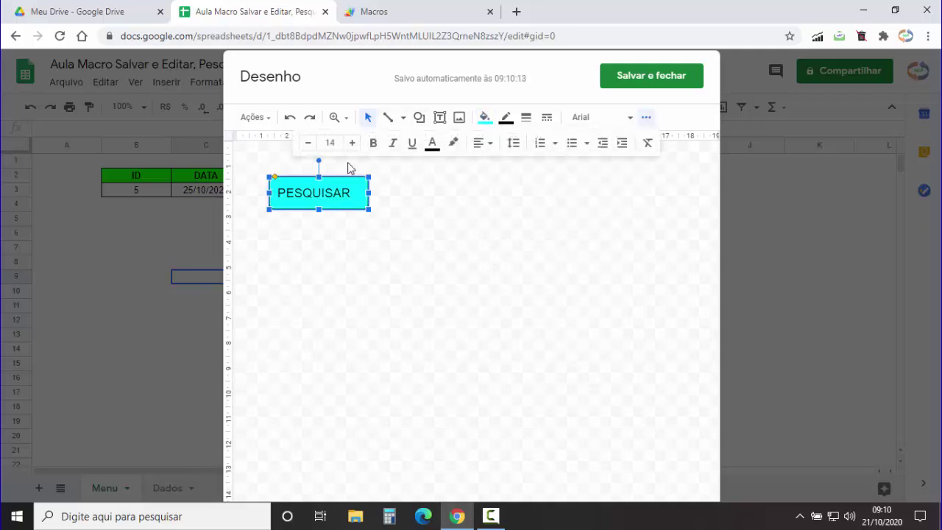
pyautogui.click(373, 143)
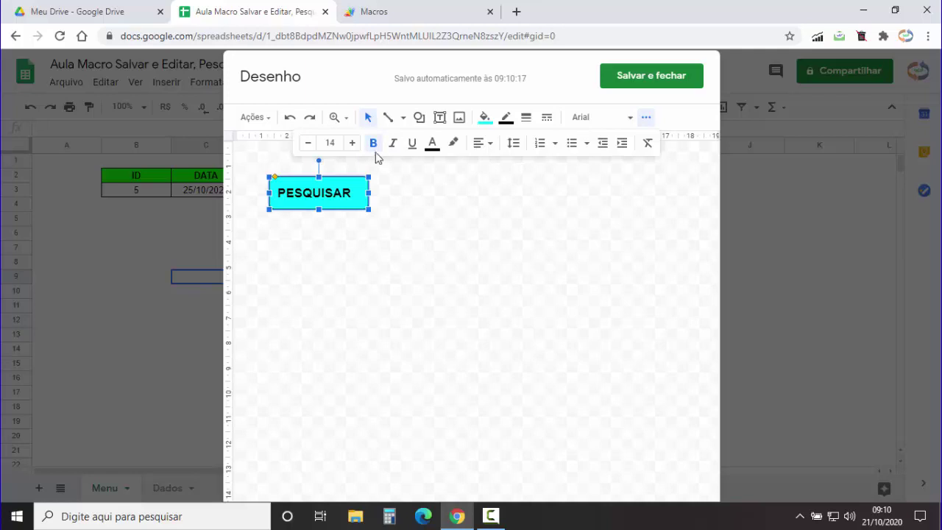
pyautogui.click(374, 143)
pyautogui.click(639, 90)
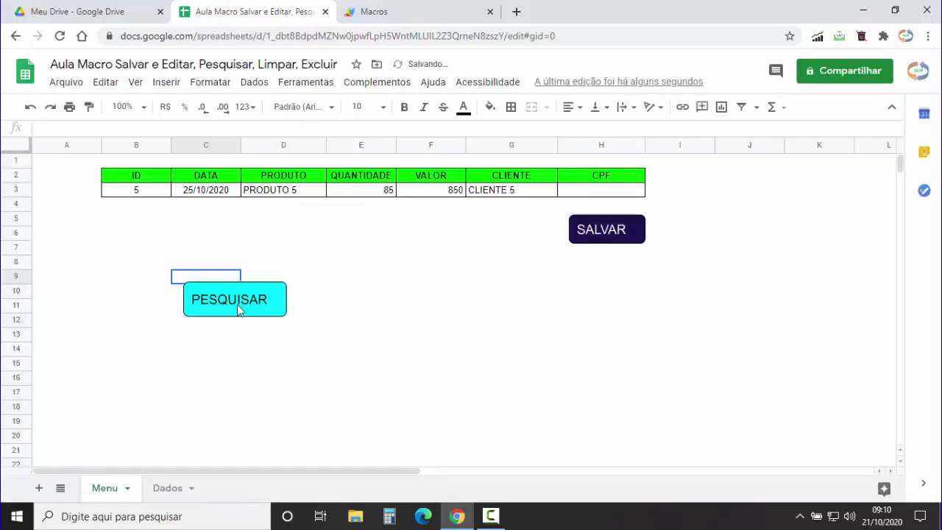
pyautogui.moveTo(257, 288); pyautogui.dragTo(271, 206)
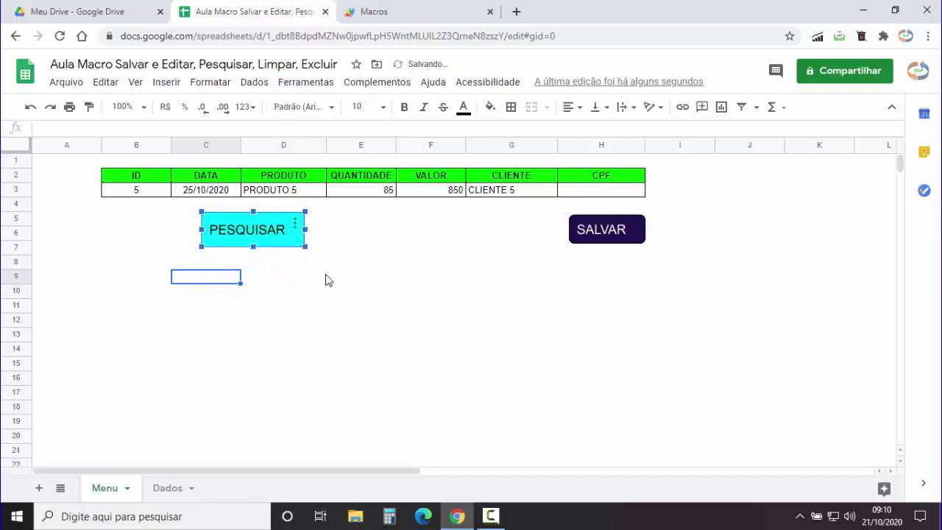
# Look up the Pesquisar function name in the Macros script project.
pyautogui.click(353, 12)
pyautogui.scroll(3, 299, 296)
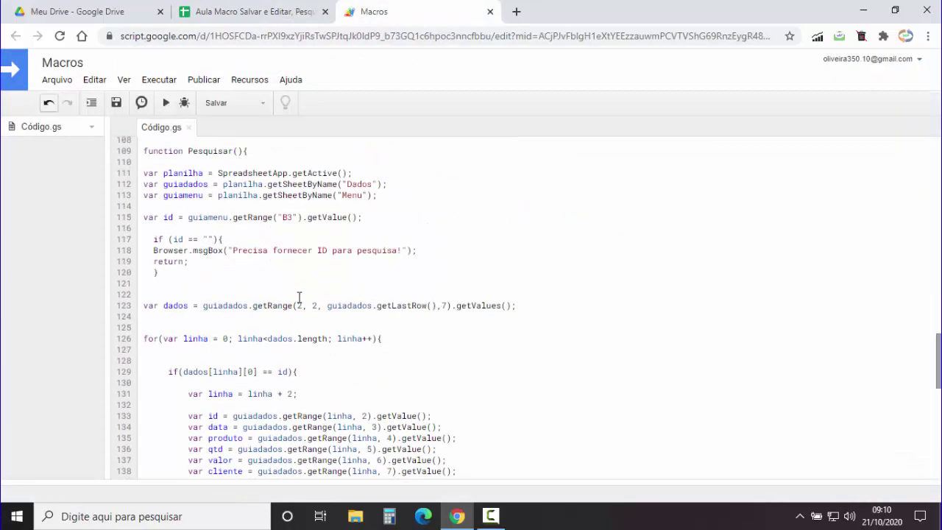
pyautogui.scroll(3, 299, 297)
pyautogui.moveTo(227, 290); pyautogui.dragTo(190, 290)
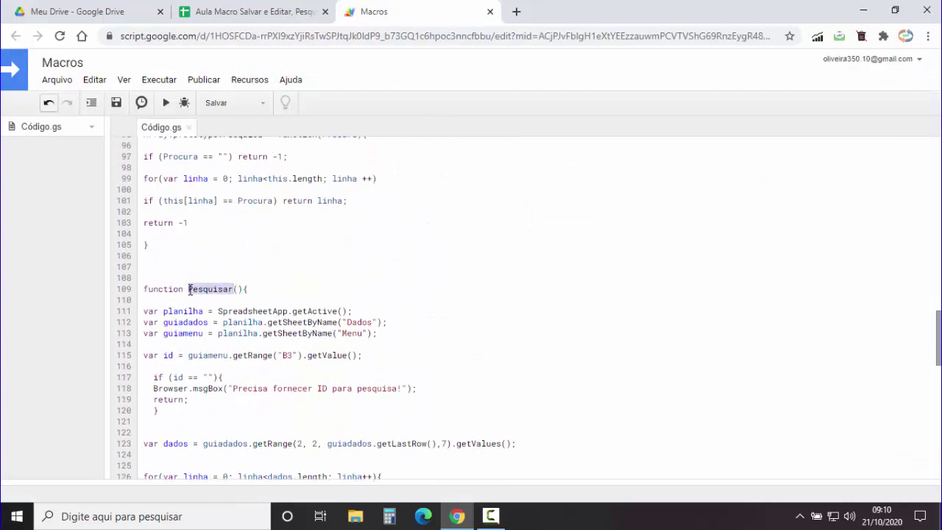
# Assign the Pesquisar script to the cyan PESQUISAR drawing on the Menu sheet.
pyautogui.click(226, 10)
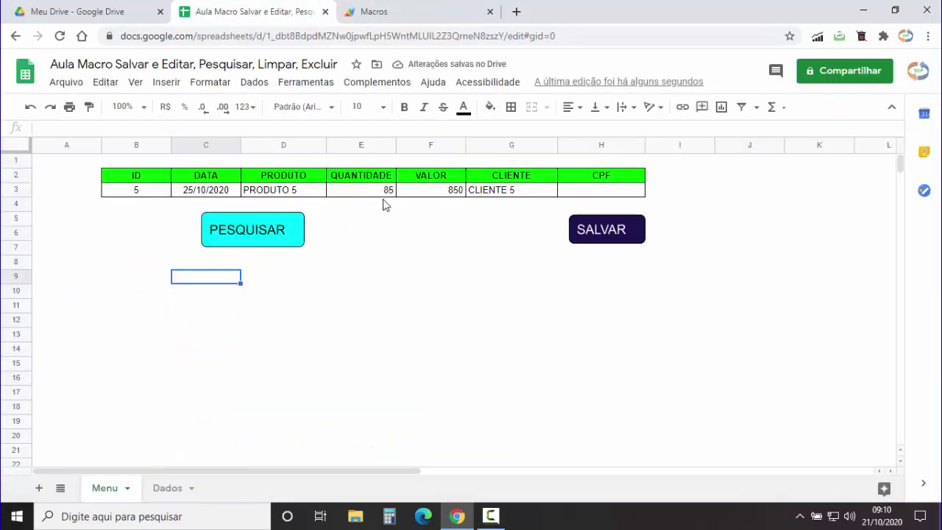
pyautogui.click(294, 225)
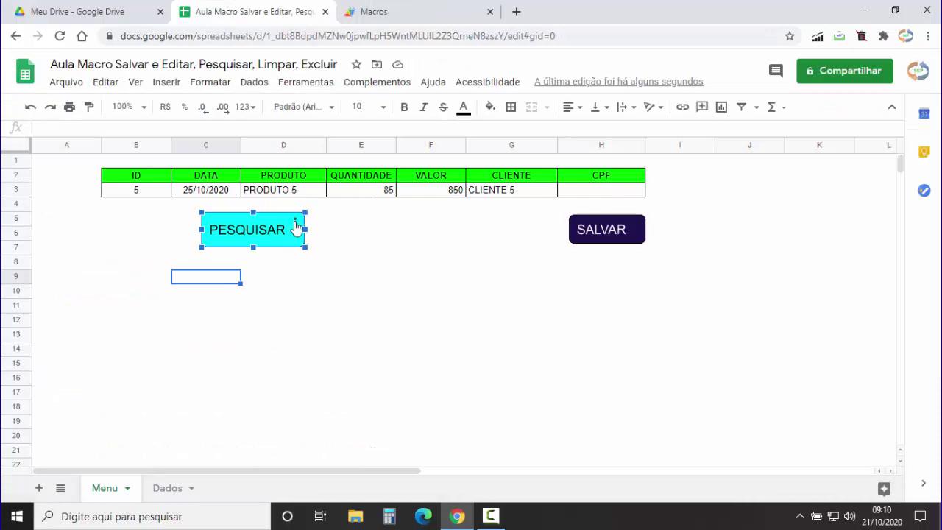
pyautogui.click(295, 223)
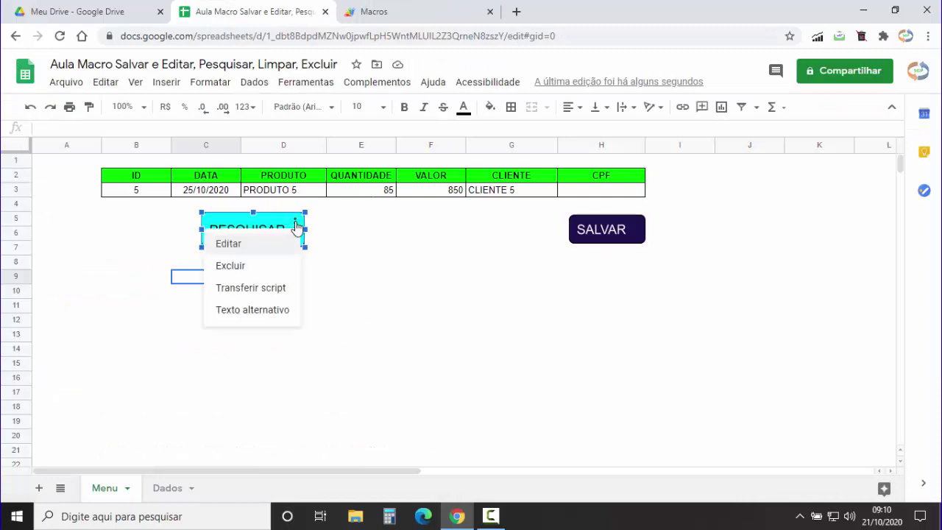
pyautogui.click(280, 290)
pyautogui.write('Pesquisar')
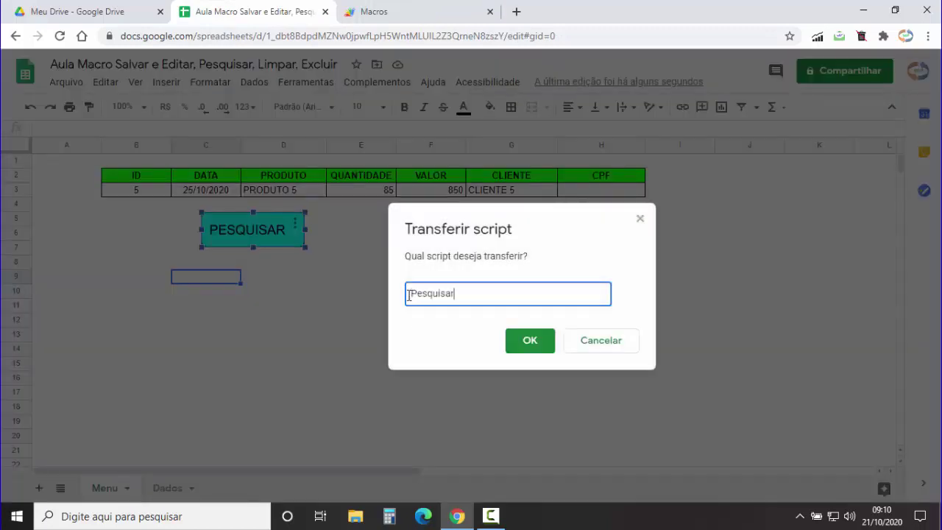
pyautogui.click(527, 341)
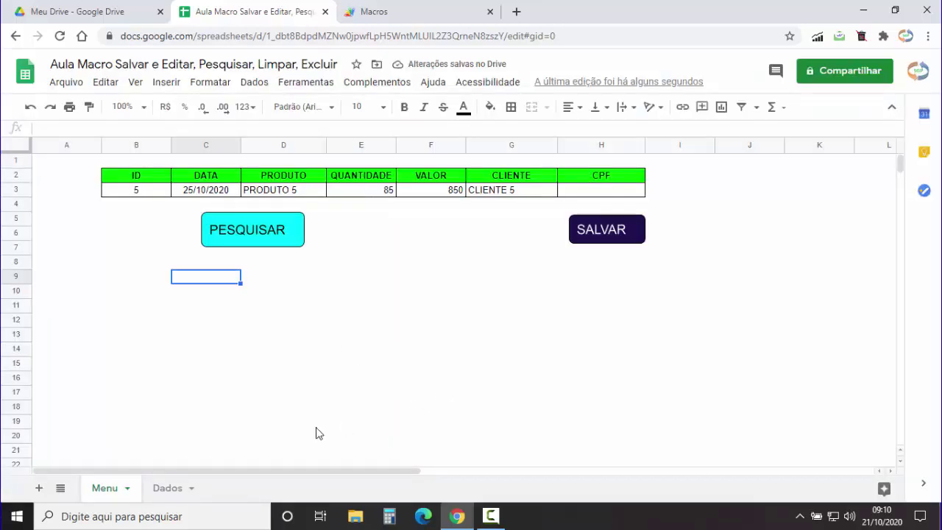
pyautogui.click(169, 493)
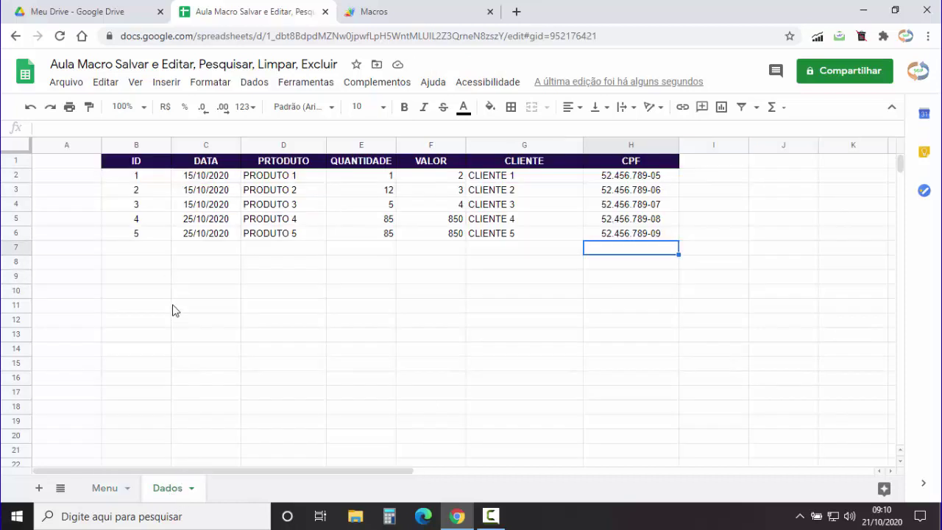
# Enter ID 3 in Menu cell B3 and run the PESQUISAR search.
pyautogui.click(105, 493)
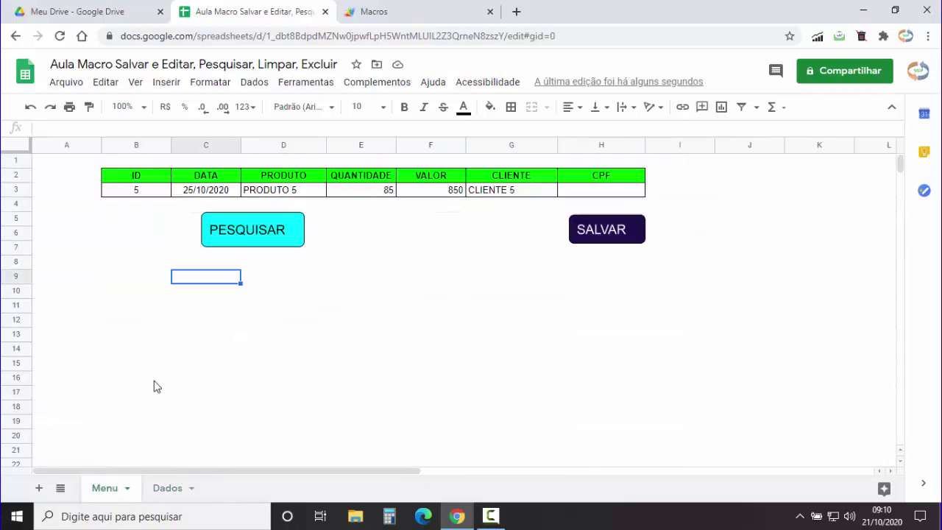
pyautogui.hotkey('ctrl', 'alt', 'shift', '1')
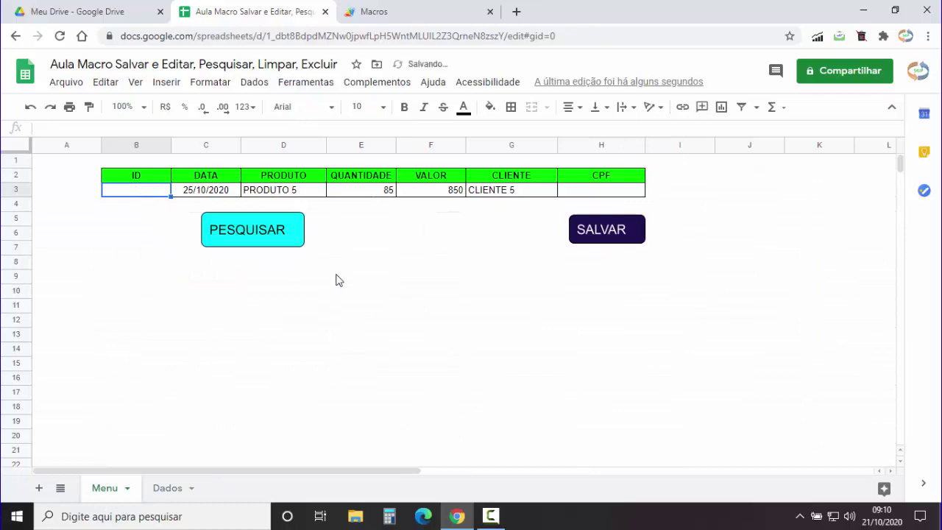
pyautogui.click(153, 200)
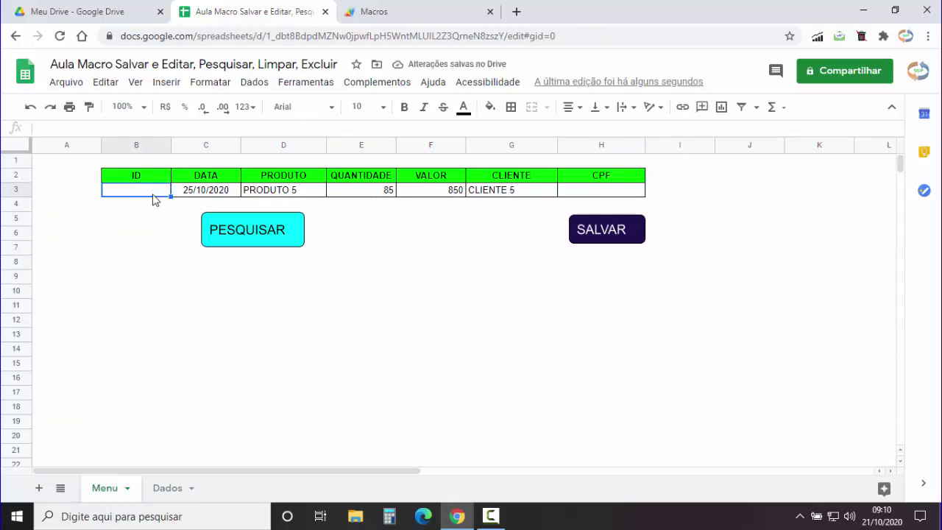
pyautogui.write('3')
pyautogui.click(213, 251)
pyautogui.click(255, 235)
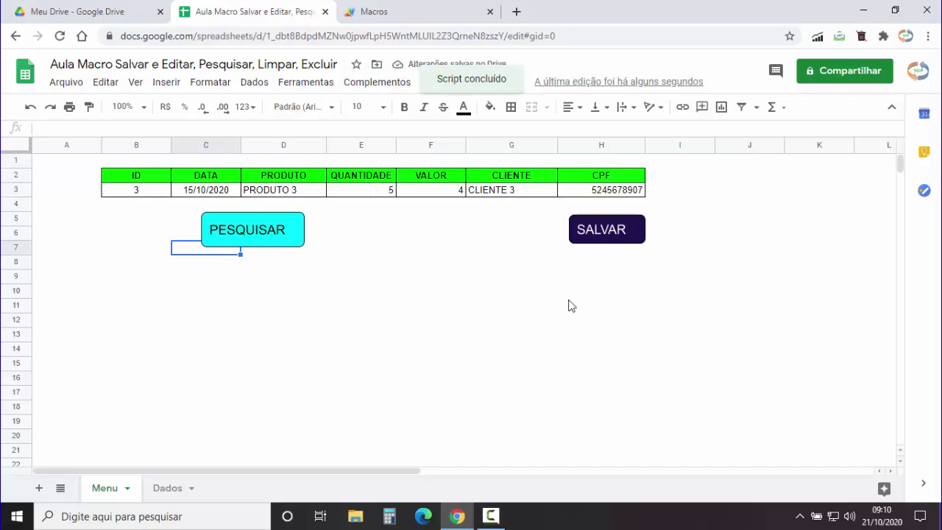
# Centre the CPF value in cell H3 horizontally.
pyautogui.click(616, 195)
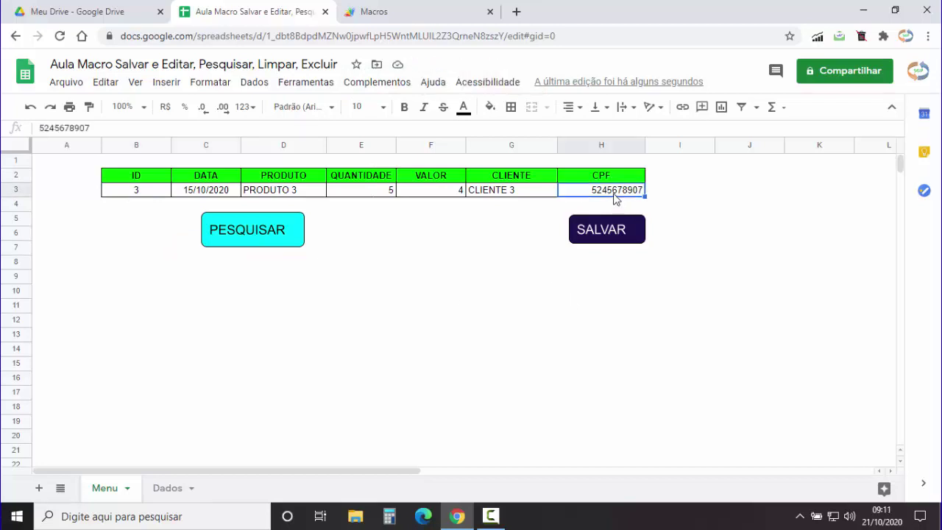
pyautogui.click(571, 107)
pyautogui.click(586, 129)
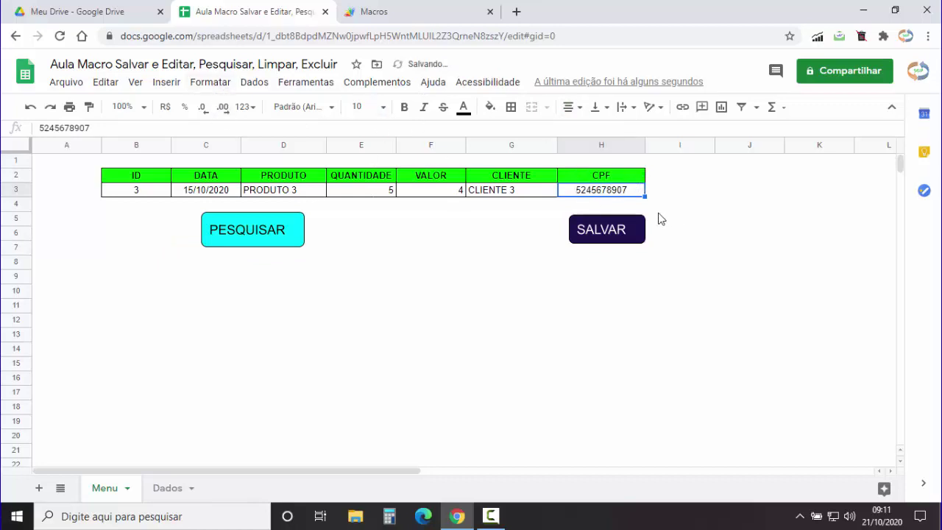
# Apply the custom number format 00"."000"."000"-"00 to the CPF in H3.
pyautogui.click(210, 81)
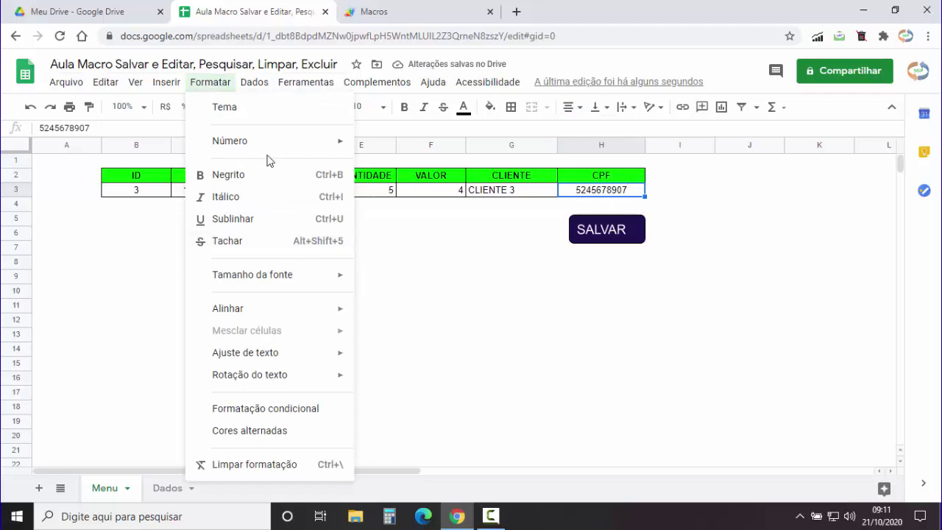
pyautogui.moveTo(264, 148)
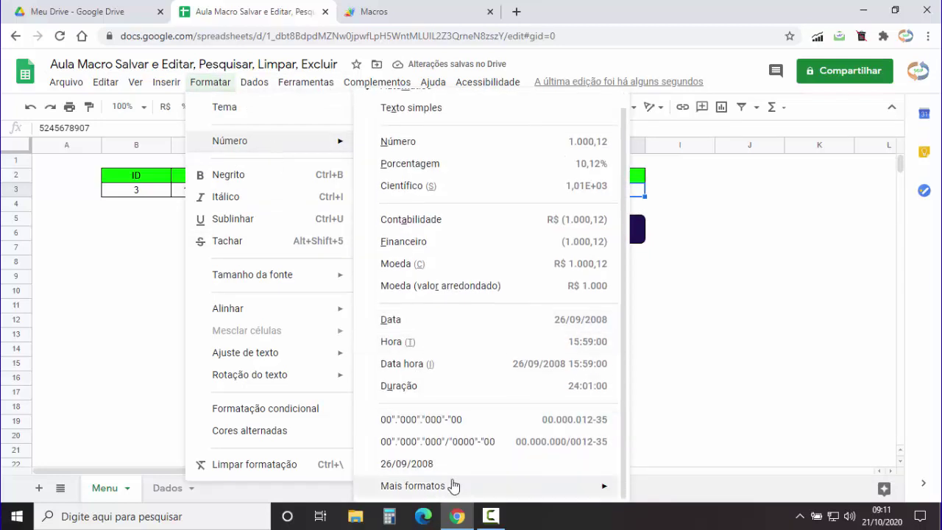
pyautogui.moveTo(437, 491)
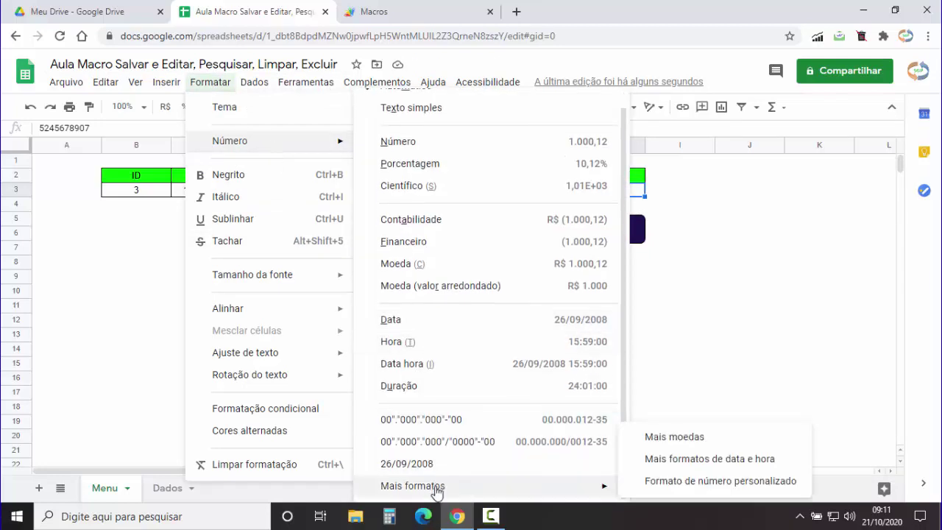
pyautogui.click(712, 482)
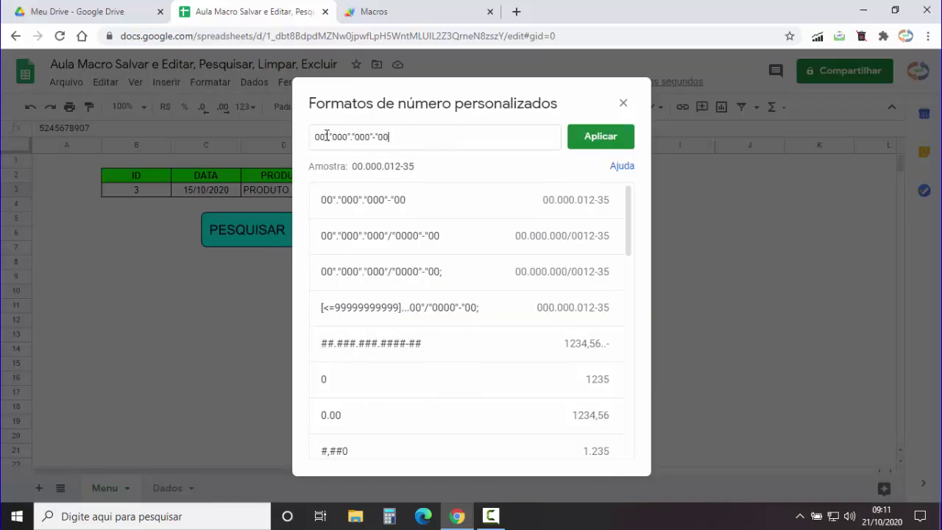
pyautogui.moveTo(326, 136); pyautogui.dragTo(318, 139)
pyautogui.click(334, 136)
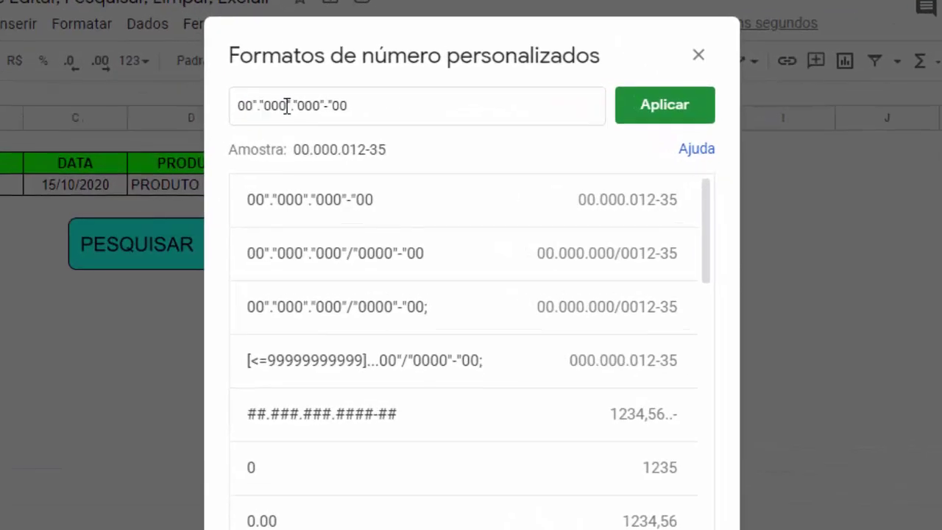
pyautogui.moveTo(287, 105); pyautogui.dragTo(270, 105)
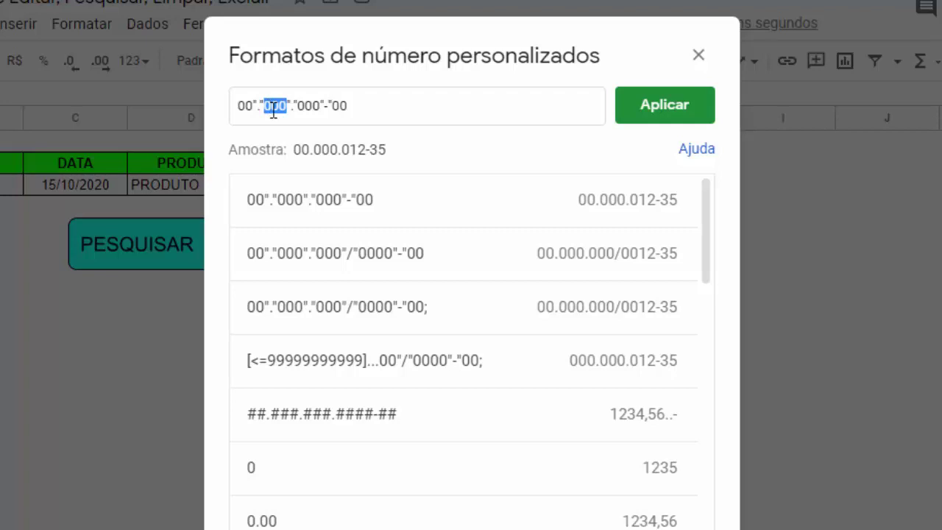
pyautogui.click(298, 103)
pyautogui.moveTo(299, 103); pyautogui.dragTo(321, 104)
pyautogui.doubleClick(302, 105)
pyautogui.doubleClick(340, 105)
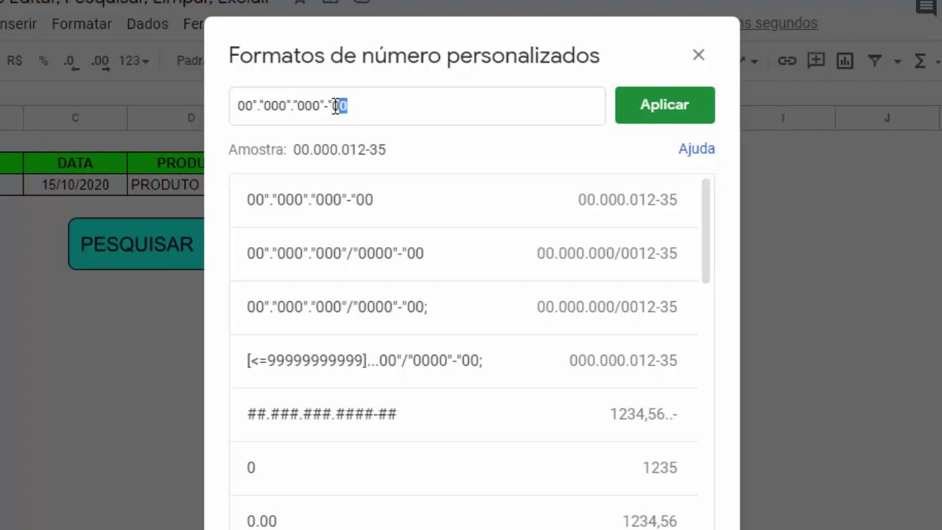
pyautogui.click(380, 104)
pyautogui.click(668, 117)
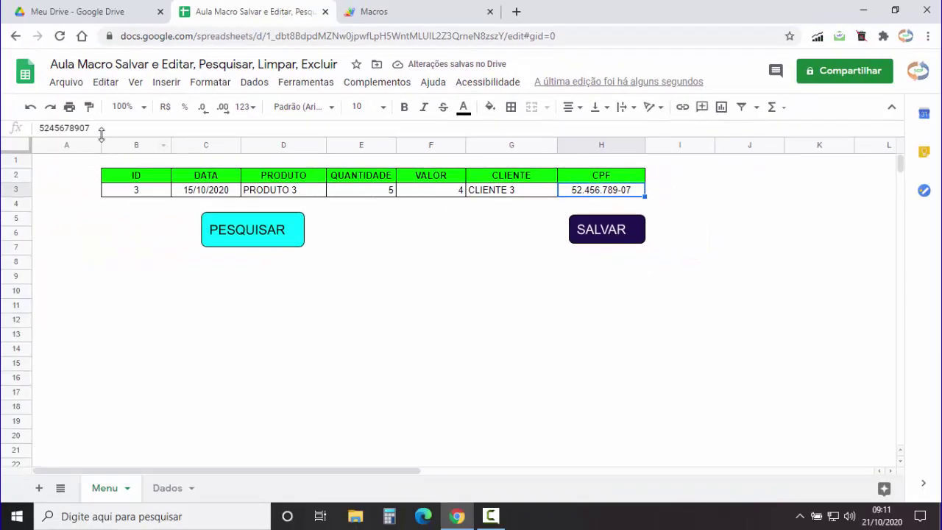
pyautogui.moveTo(100, 128); pyautogui.dragTo(37, 128)
pyautogui.click(418, 282)
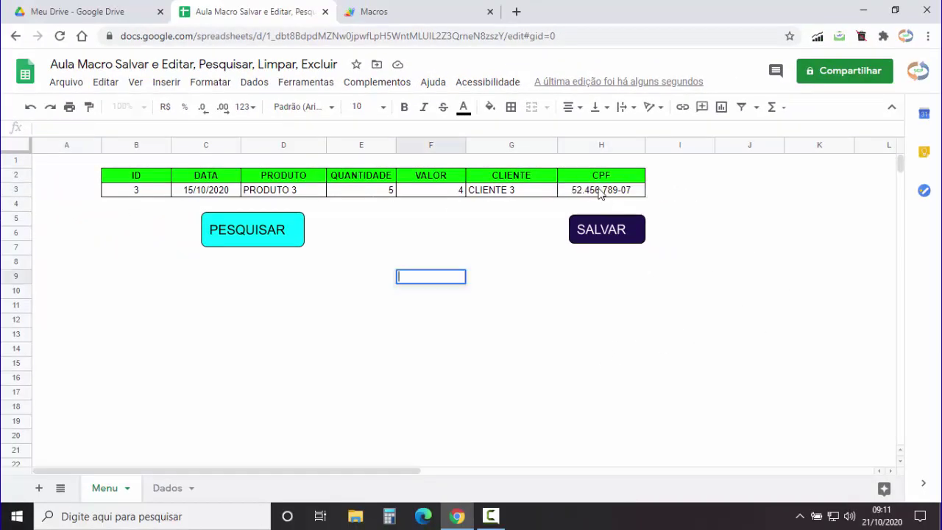
pyautogui.click(595, 193)
pyautogui.click(176, 497)
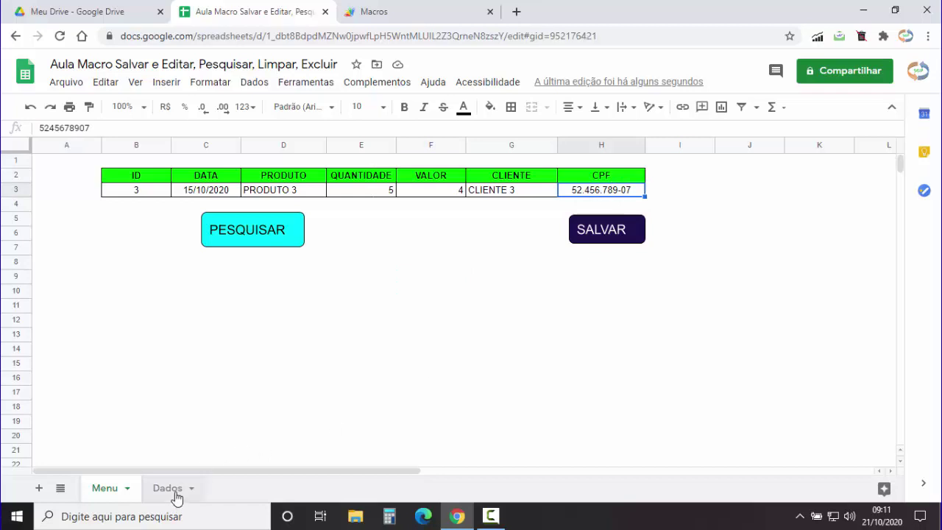
pyautogui.click(633, 179)
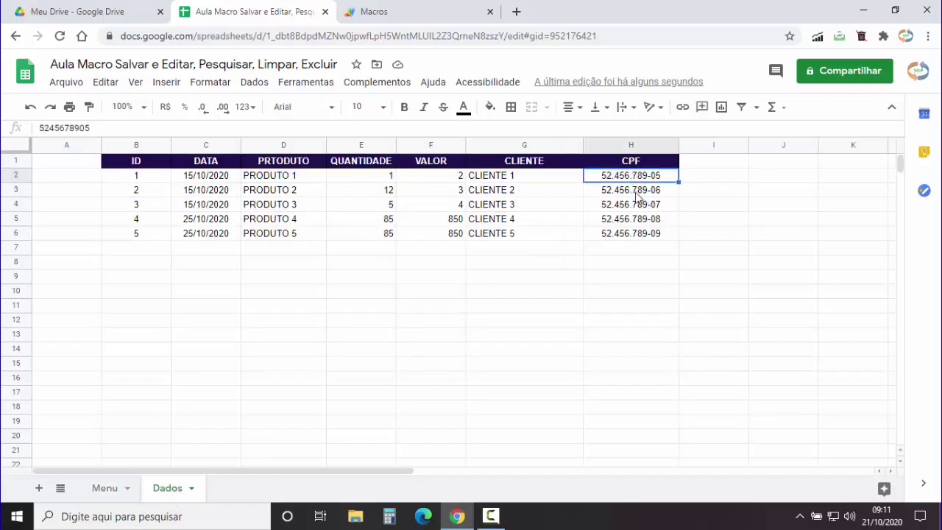
pyautogui.click(640, 192)
pyautogui.click(638, 206)
pyautogui.click(622, 222)
pyautogui.click(622, 236)
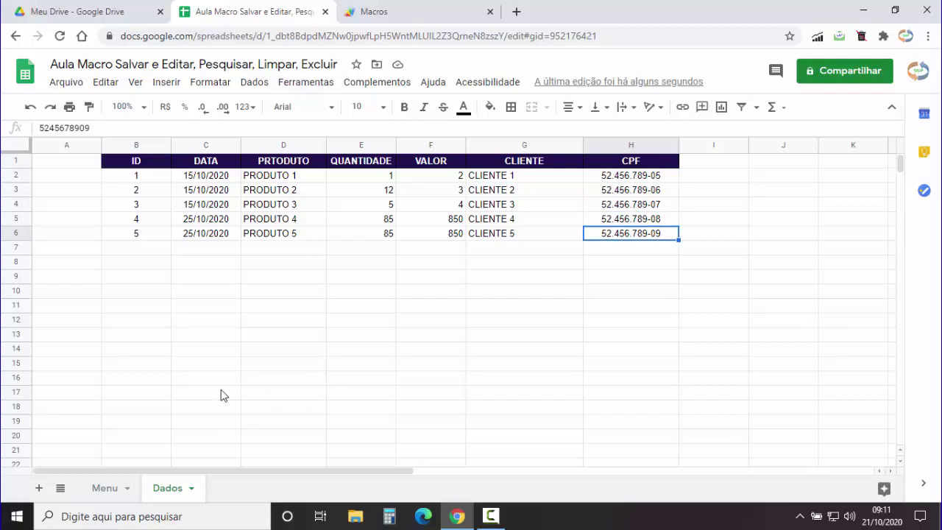
pyautogui.click(105, 489)
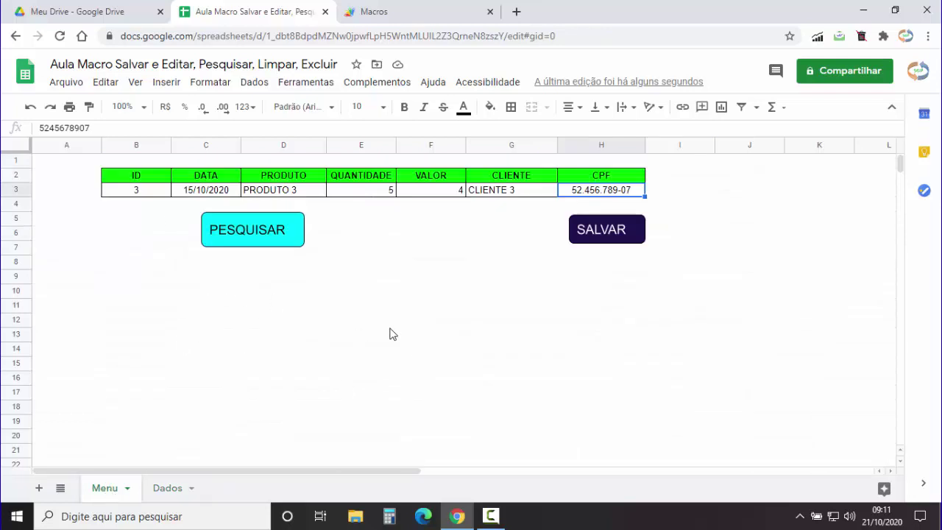
# Extend line 129's if condition with || and a pasted second dados[linha][0] == id comparison.
pyautogui.click(402, 8)
pyautogui.scroll(-1, 328, 375)
pyautogui.scroll(-3, 431, 311)
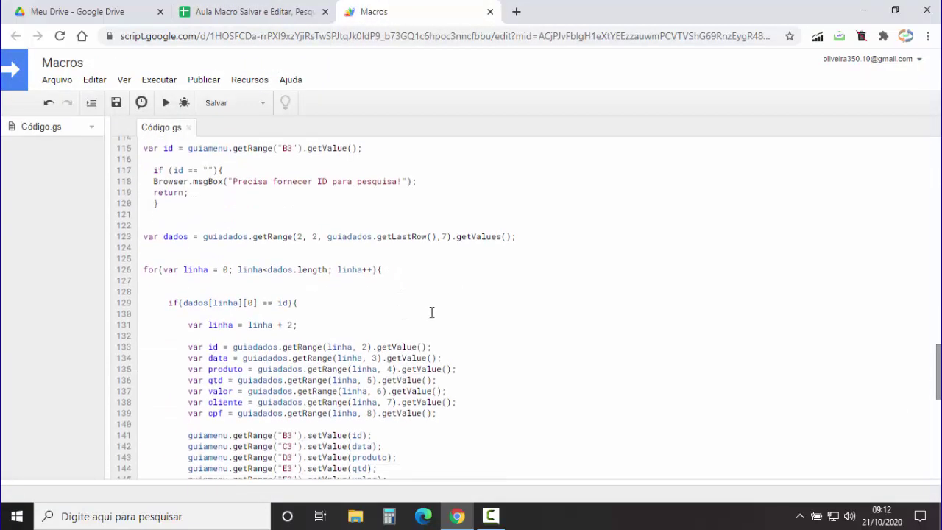
pyautogui.scroll(-1, 459, 312)
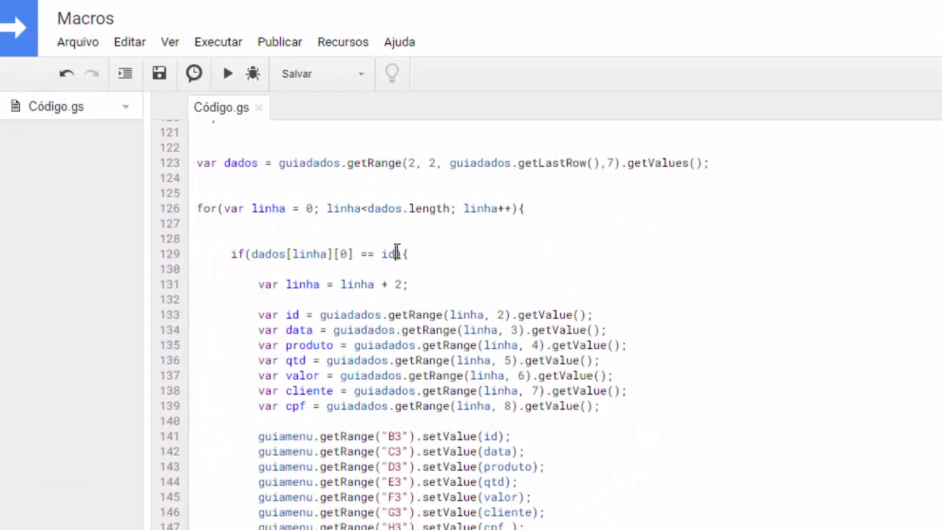
pyautogui.moveTo(289, 233); pyautogui.dragTo(232, 234)
pyautogui.moveTo(318, 251); pyautogui.dragTo(257, 254)
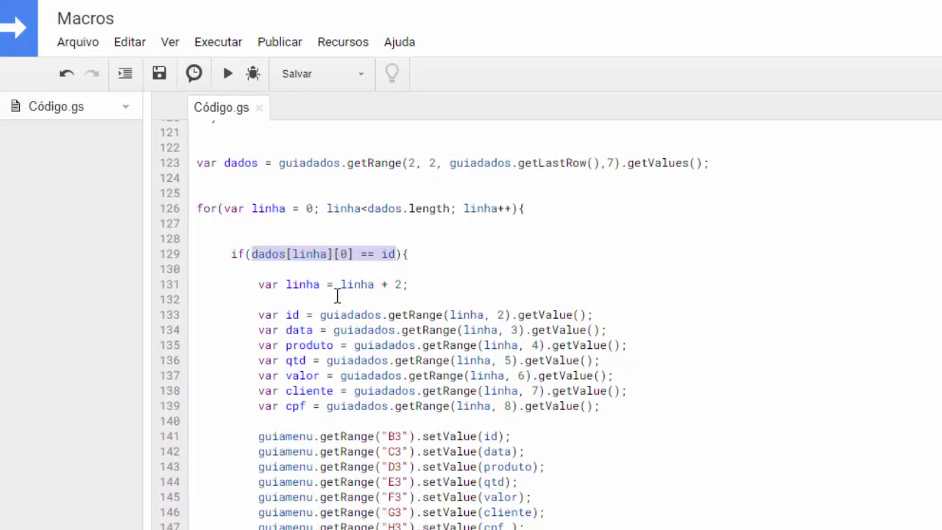
pyautogui.click(395, 257)
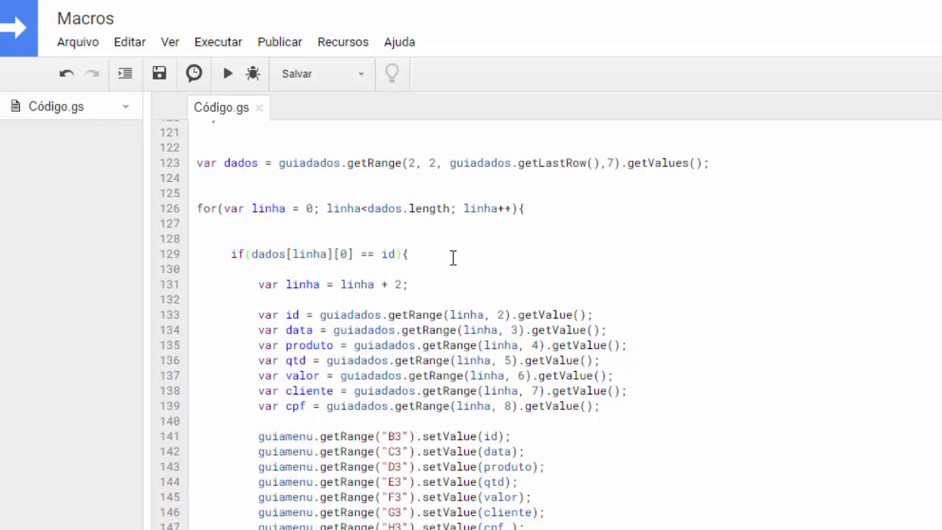
pyautogui.write('|')
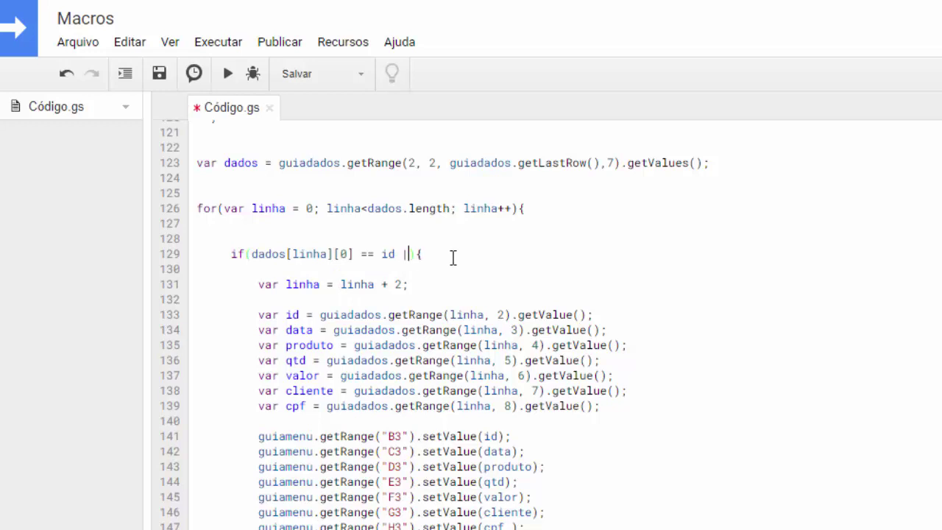
pyautogui.write('|')
pyautogui.write('dados[linha][0] == id')
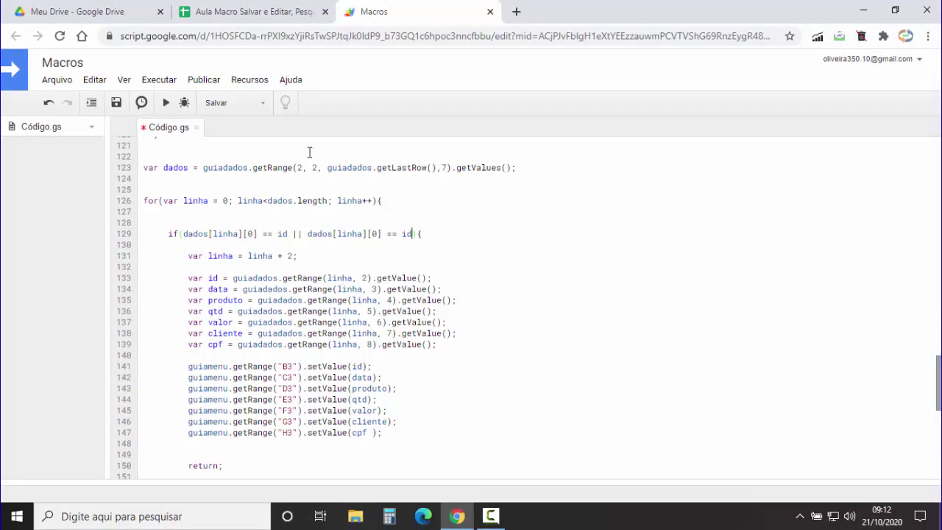
# On the Dados sheet, count the column headers from ID through CPF.
pyautogui.click(258, 12)
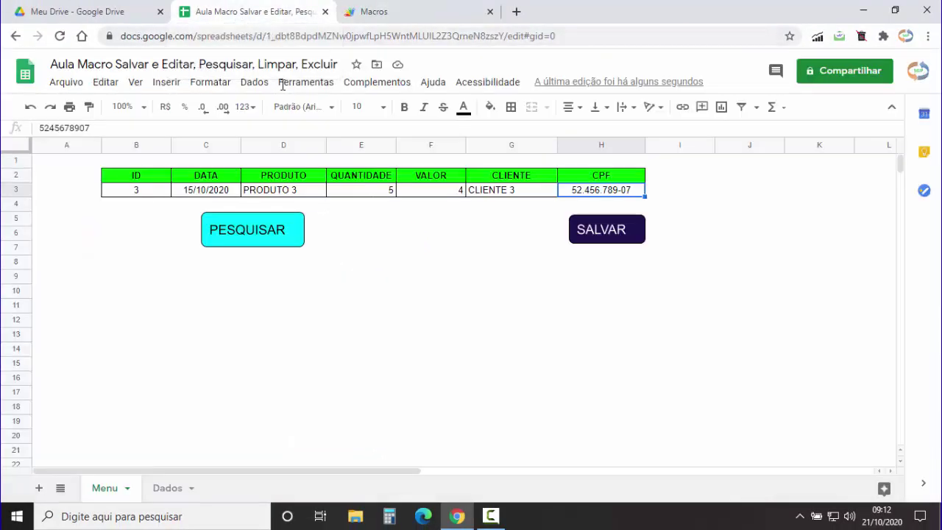
pyautogui.click(175, 488)
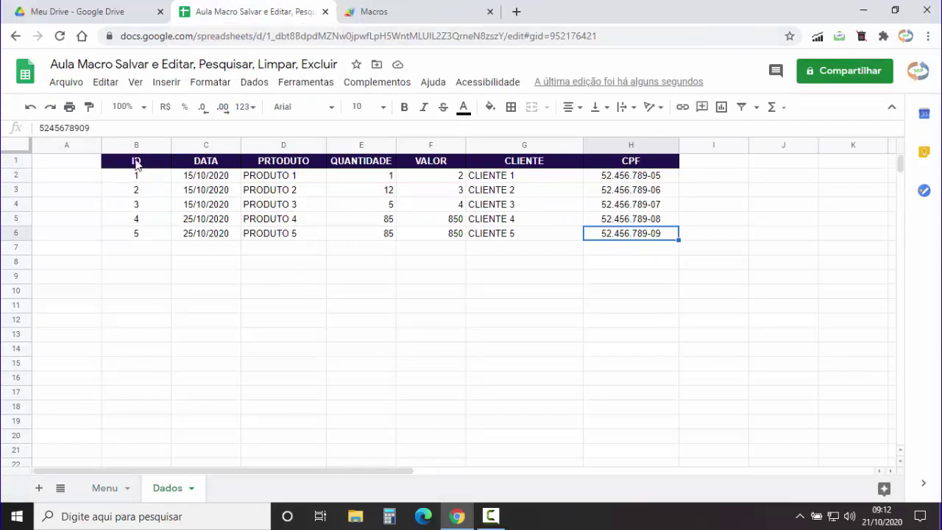
pyautogui.click(136, 164)
pyautogui.click(205, 163)
pyautogui.click(284, 164)
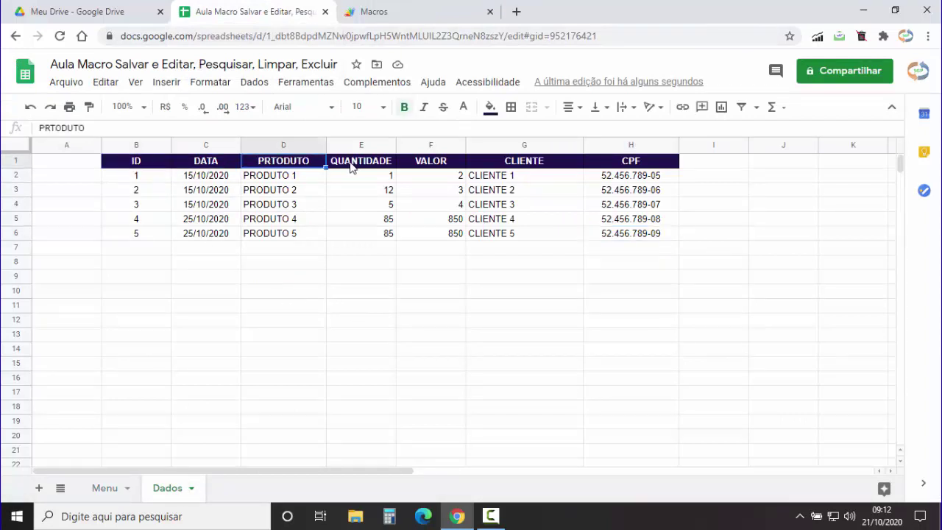
pyautogui.click(445, 165)
pyautogui.click(505, 164)
pyautogui.click(626, 165)
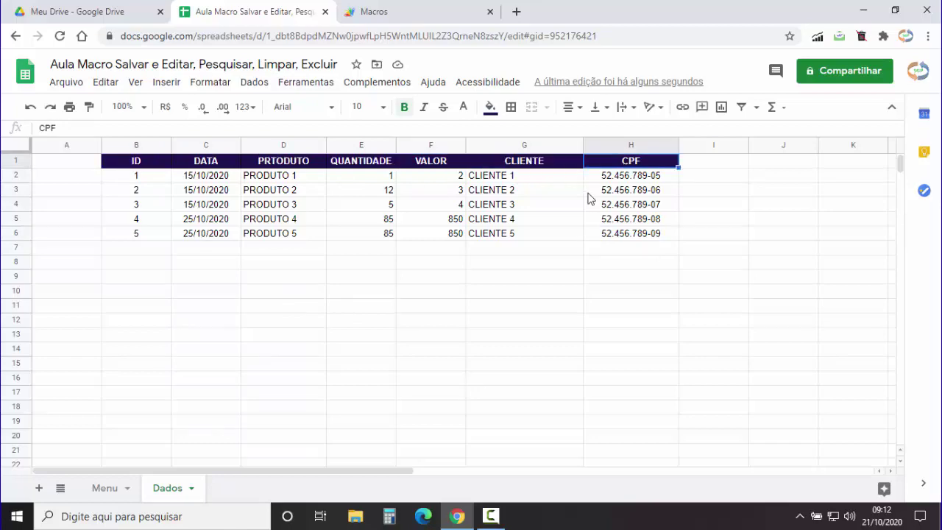
pyautogui.click(393, 13)
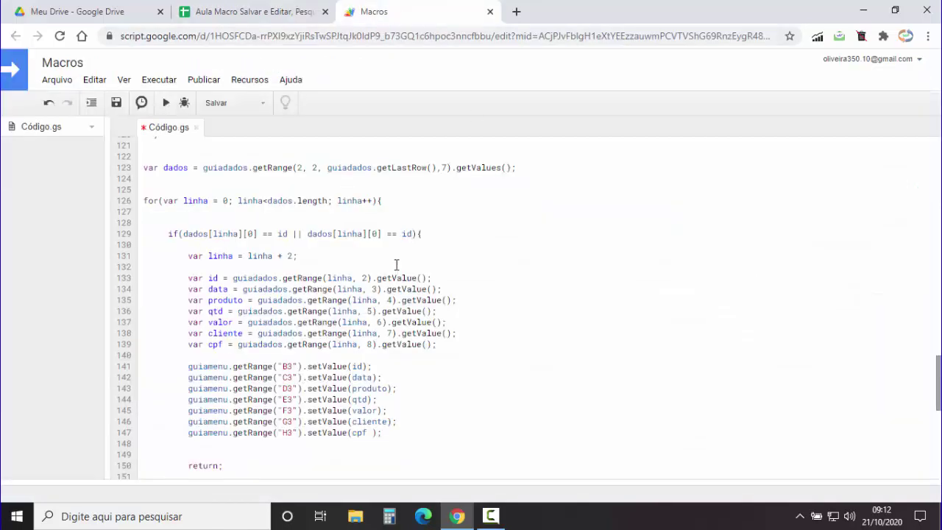
# Change the second comparison on line 129 to dados[linha][6] and save the script.
pyautogui.doubleClick(378, 233)
pyautogui.write('6')
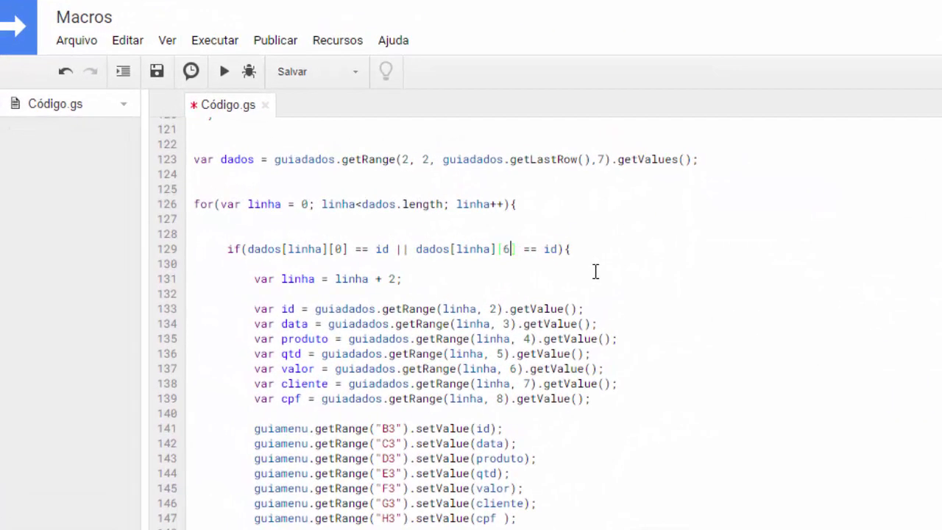
pyautogui.click(479, 291)
pyautogui.moveTo(560, 248); pyautogui.dragTo(546, 249)
pyautogui.click(387, 295)
pyautogui.click(156, 74)
# Review the search code, including the B3 reference and line 129's CPF comparison.
pyautogui.scroll(4, 315, 368)
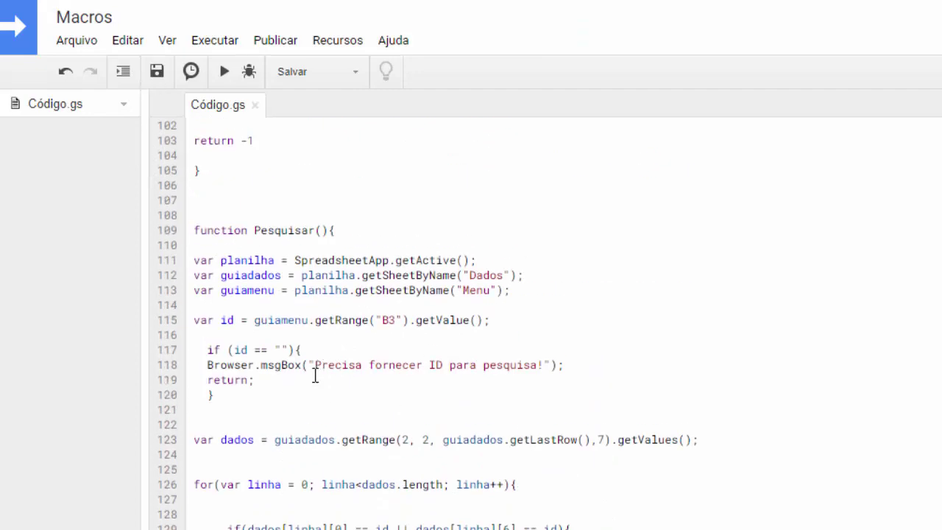
pyautogui.scroll(-3, 315, 375)
pyautogui.doubleClick(386, 224)
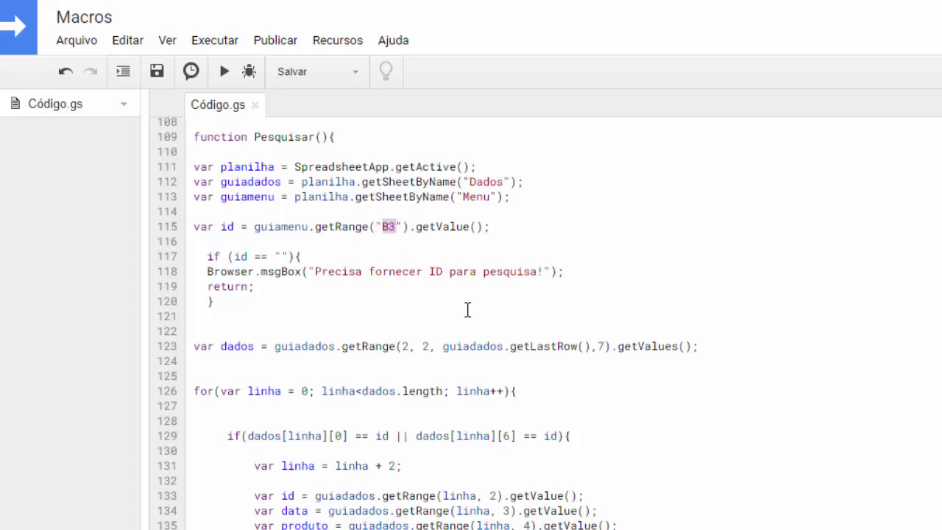
pyautogui.scroll(-4, 470, 307)
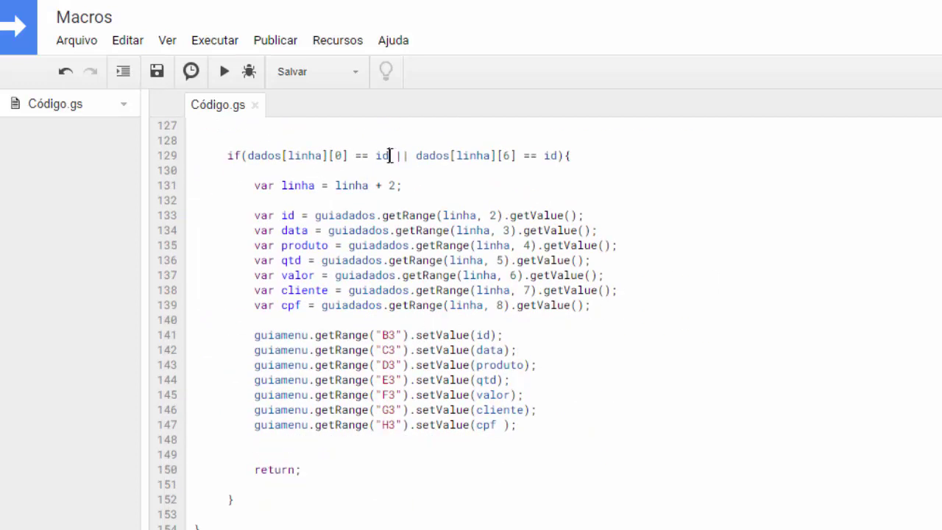
pyautogui.click(520, 180)
pyautogui.moveTo(421, 156); pyautogui.dragTo(517, 155)
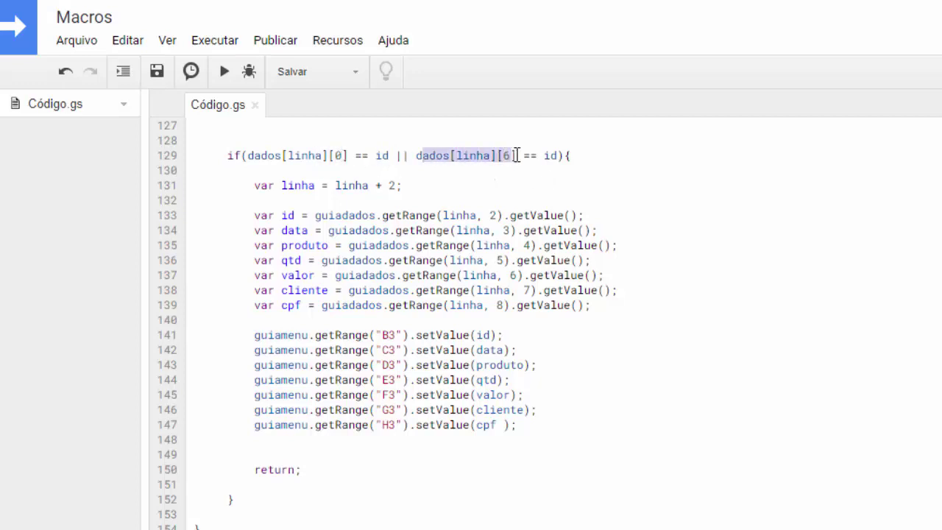
pyautogui.click(502, 179)
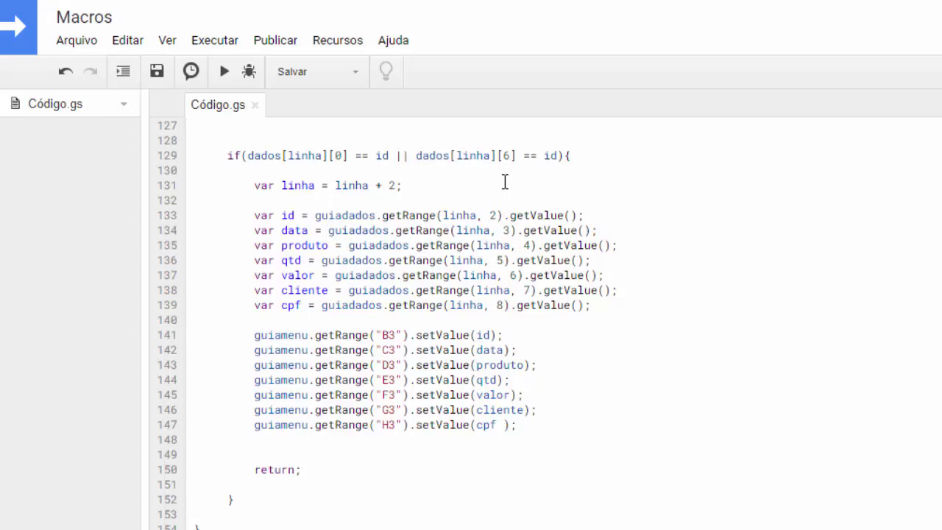
pyautogui.click(235, 11)
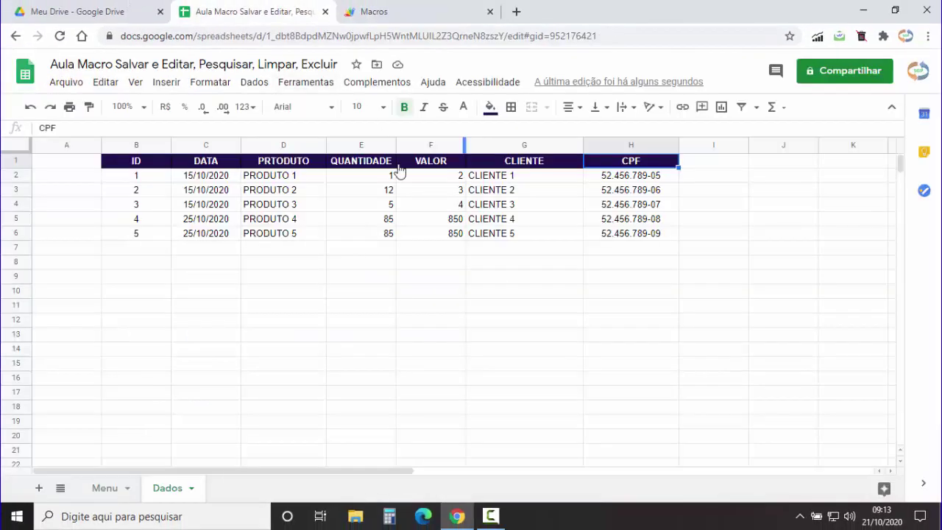
# Paste the fourth record's CPF from Dados H5 into Menu B3 as a value only.
pyautogui.click(651, 215)
pyautogui.hotkey('ctrl', 'c')
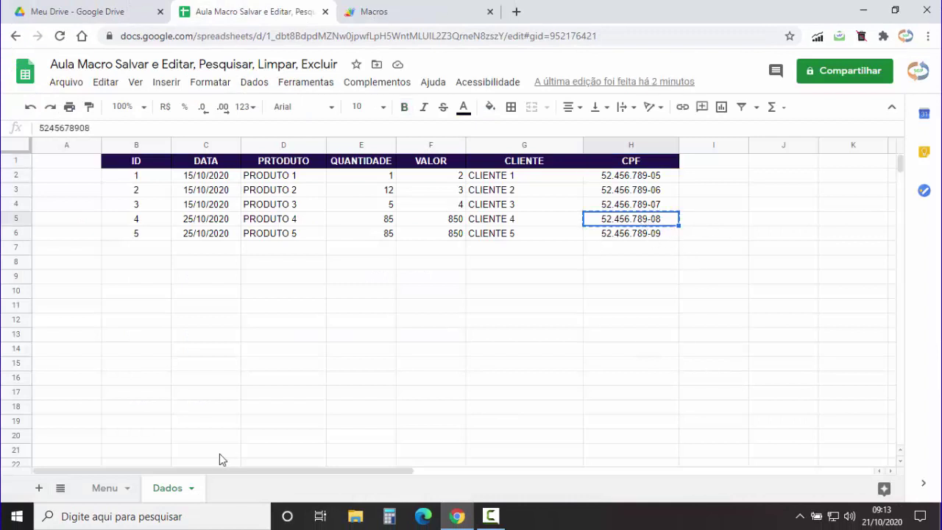
pyautogui.click(102, 491)
pyautogui.click(138, 192)
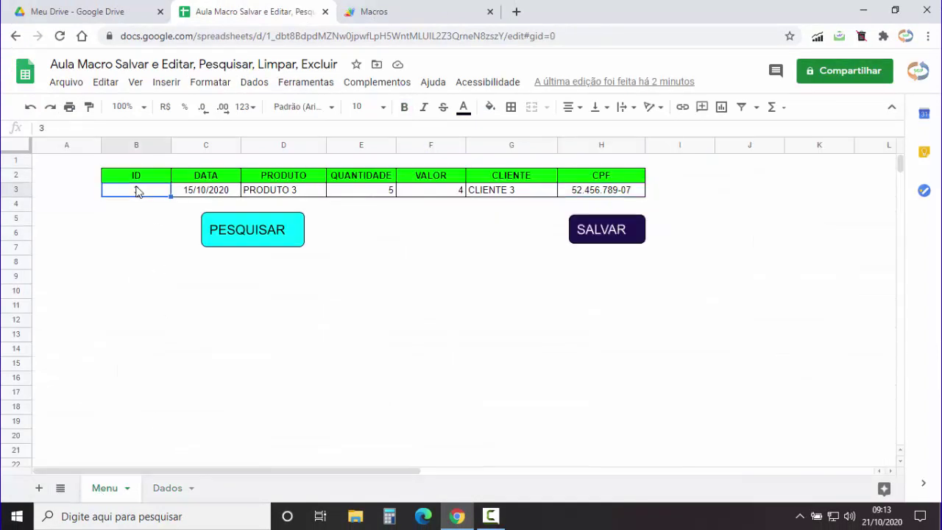
pyautogui.hotkey('ctrl', 'v')
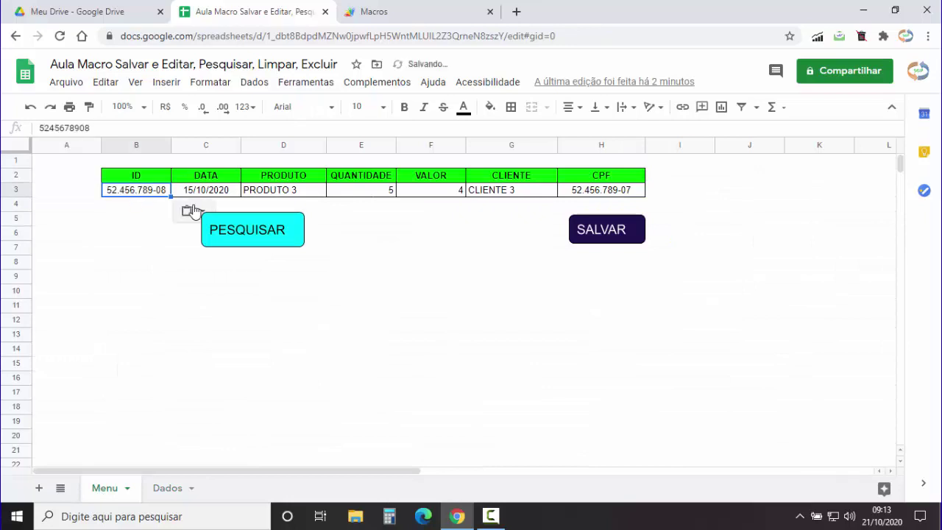
pyautogui.click(186, 212)
pyautogui.click(257, 237)
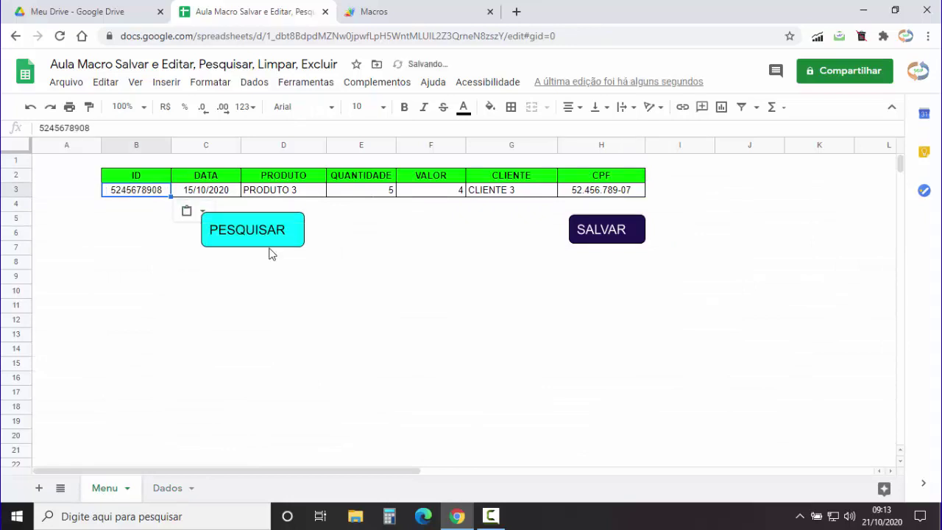
pyautogui.click(230, 322)
pyautogui.click(142, 193)
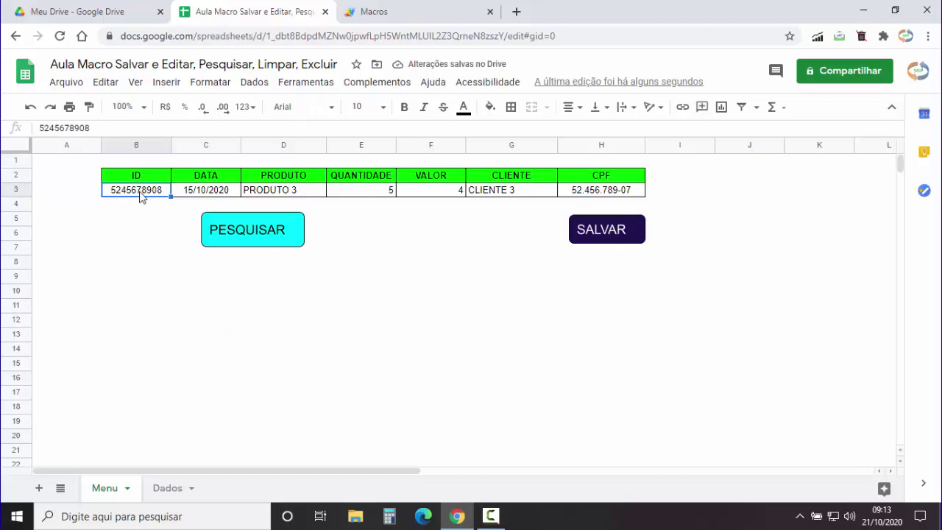
# Re-enter the fourth and fifth records' CPF numbers in Dados H5 and H6.
pyautogui.click(171, 488)
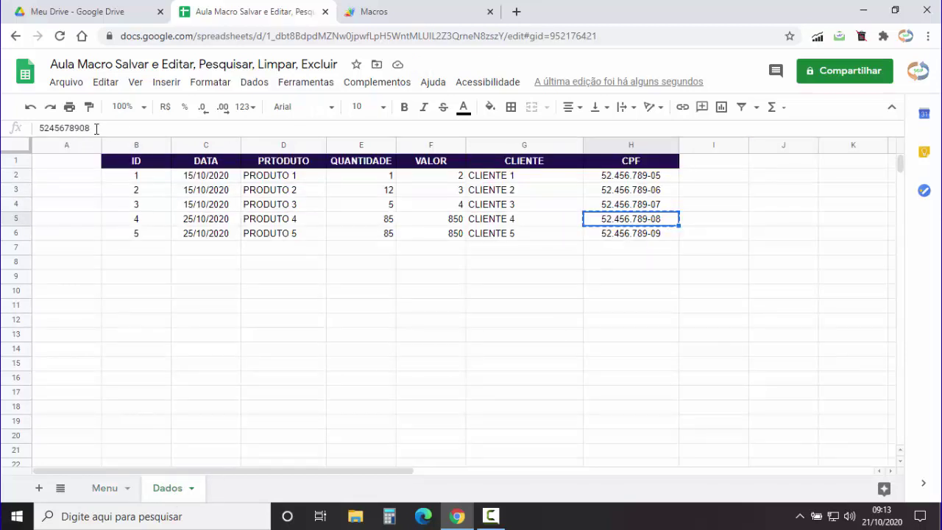
pyautogui.moveTo(97, 128); pyautogui.dragTo(35, 128)
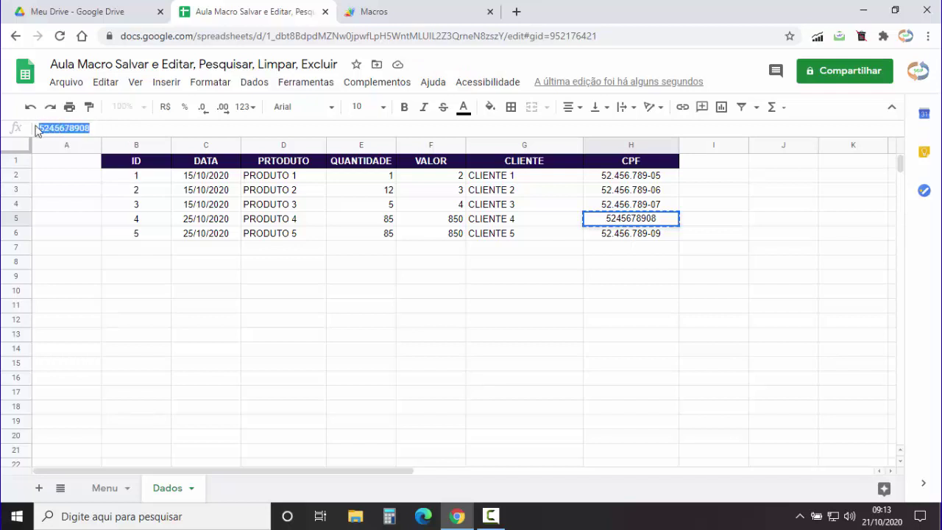
pyautogui.click(95, 128)
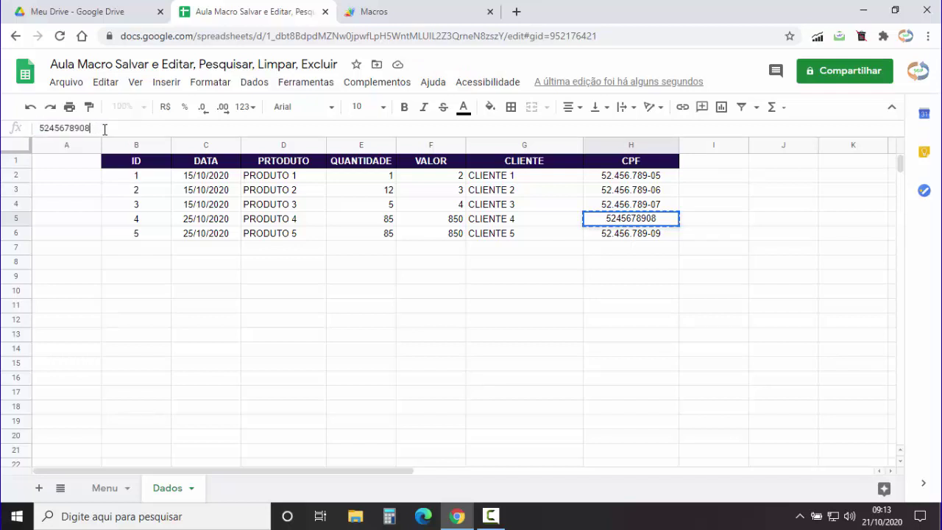
pyautogui.moveTo(100, 128); pyautogui.dragTo(37, 132)
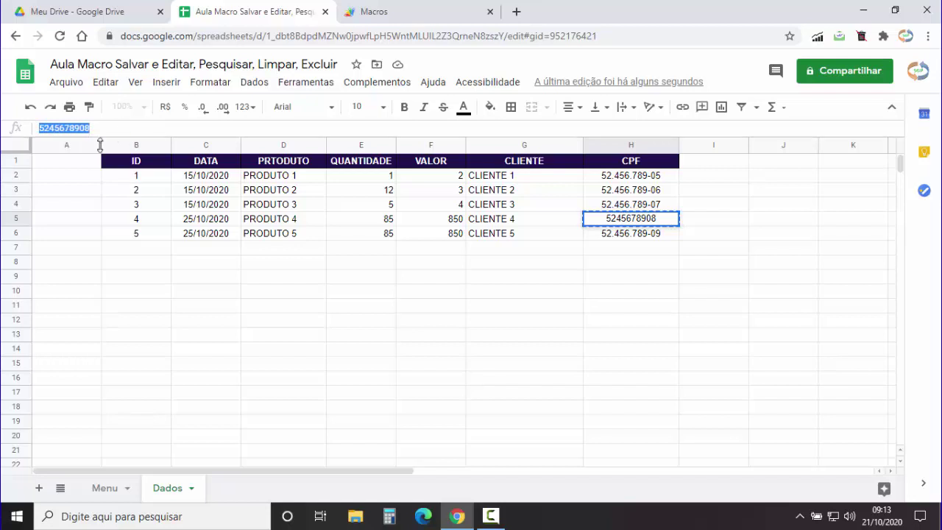
pyautogui.press('Return')
pyautogui.press('Return')
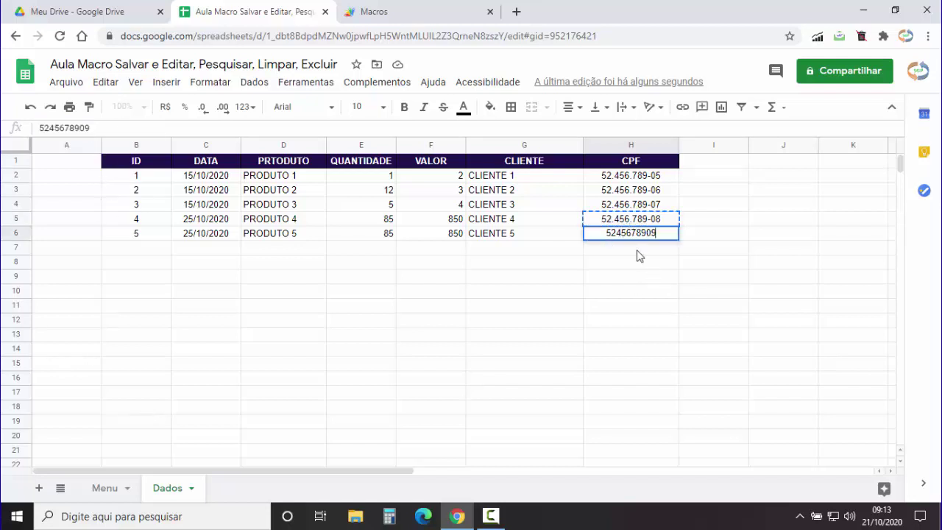
pyautogui.press('Return')
pyautogui.press('Up')
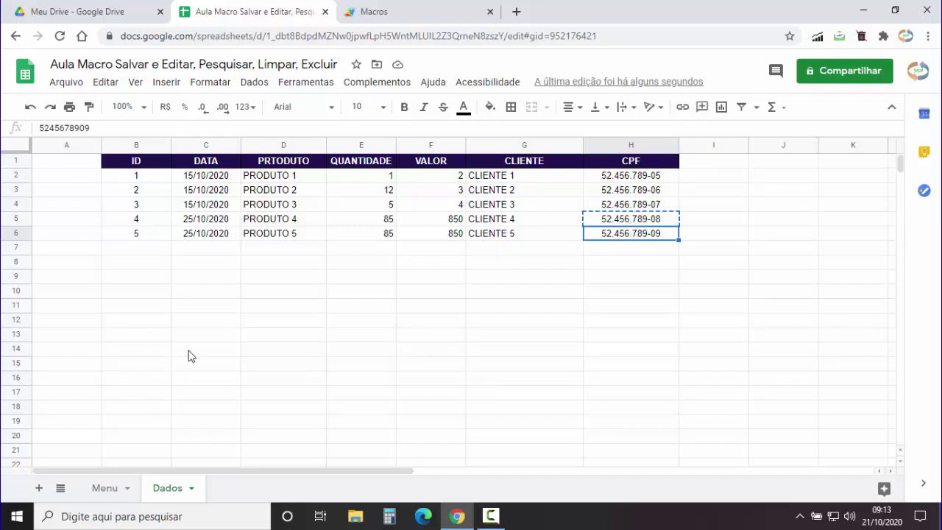
# Look up record ID 4 on the Menu form, change its quantity from 85 to 90, and save it.
pyautogui.click(111, 490)
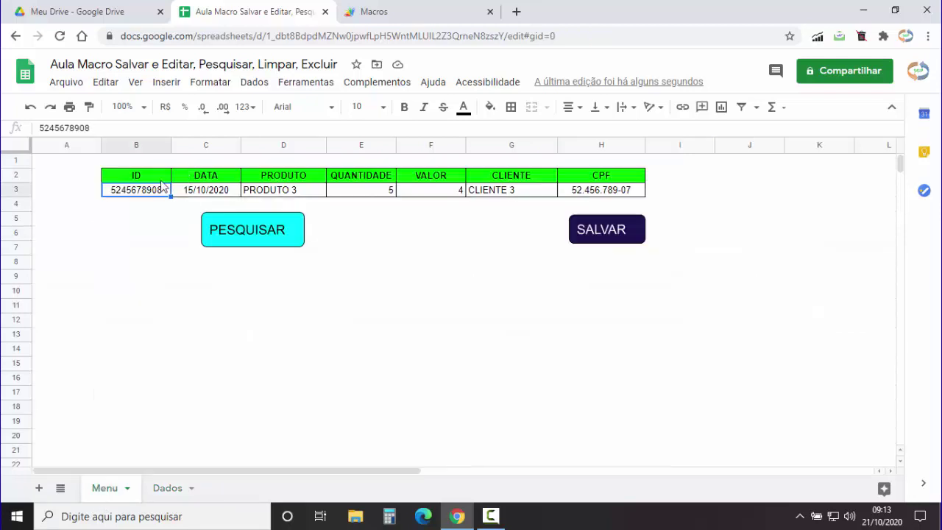
pyautogui.click(262, 240)
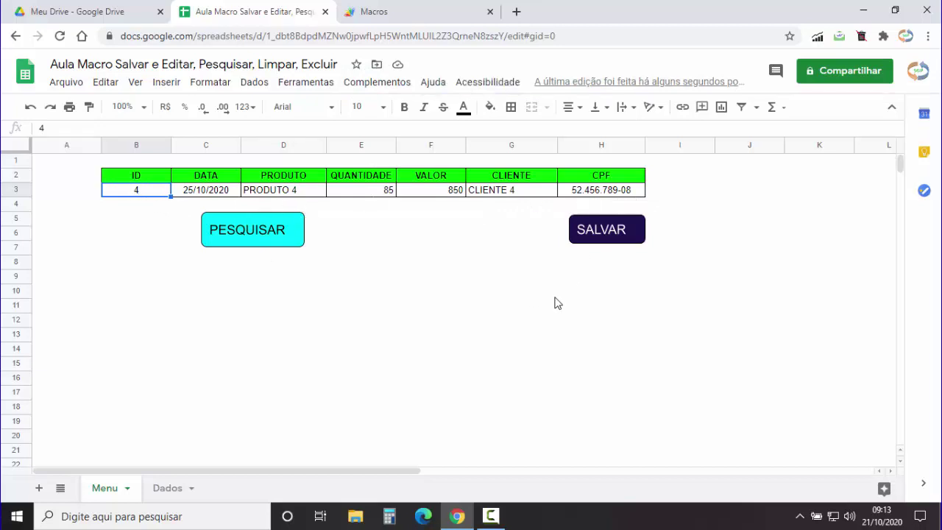
pyautogui.click(378, 194)
pyautogui.write('90')
pyautogui.press('Return')
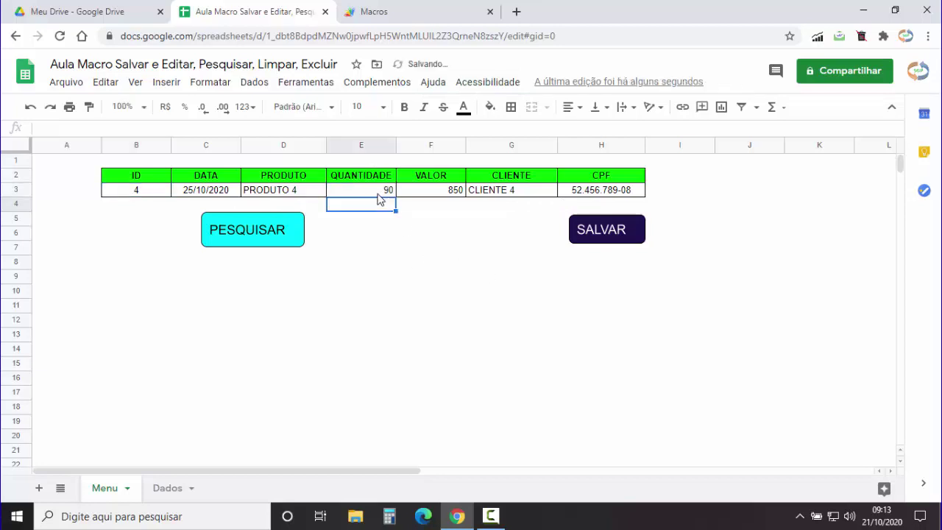
pyautogui.click(603, 232)
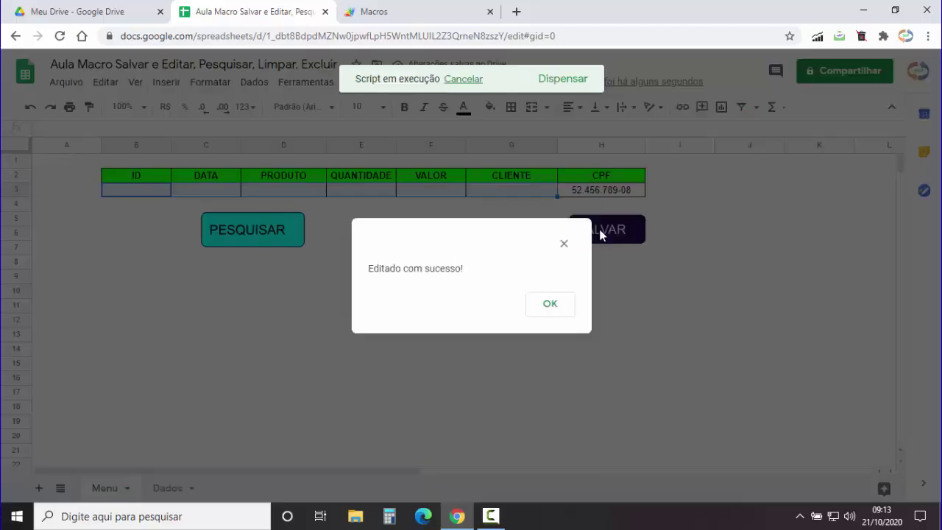
pyautogui.click(553, 310)
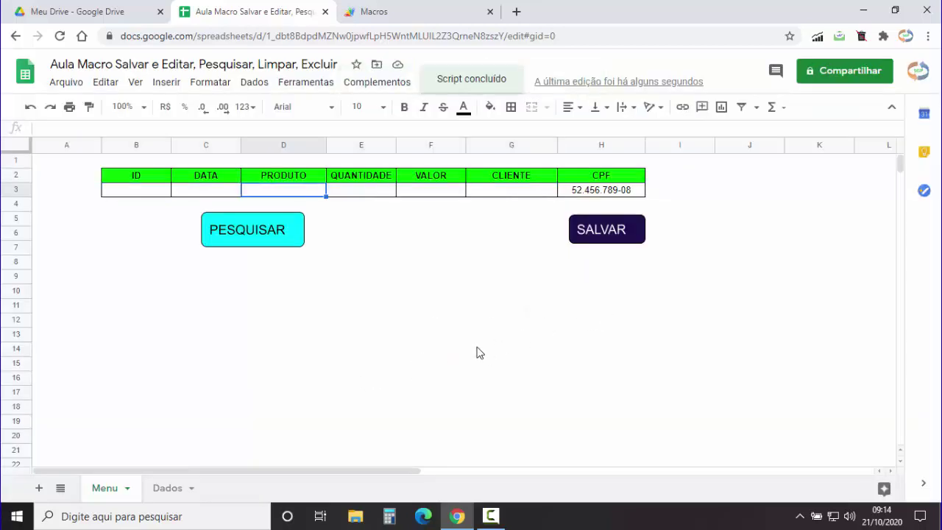
# Clear the leftover CPF value from H3 on the form.
pyautogui.click(600, 194)
pyautogui.press('Delete')
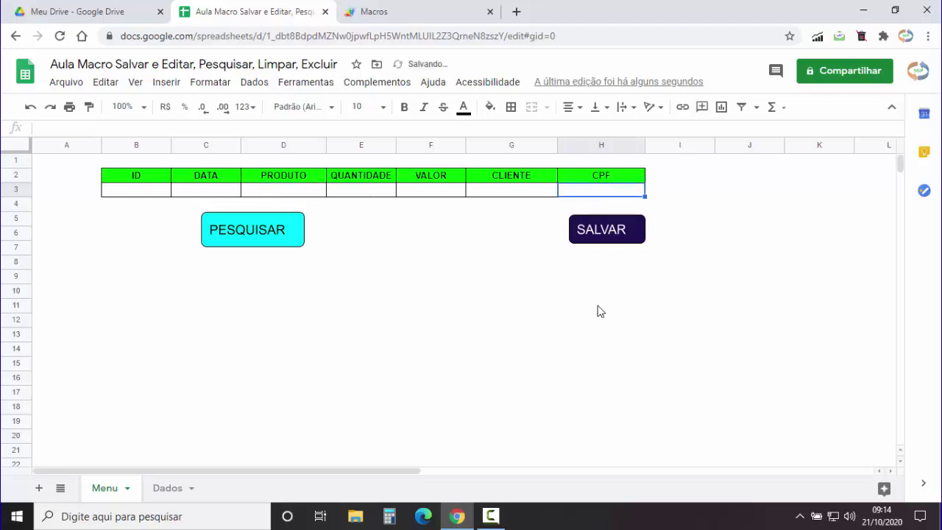
pyautogui.click(601, 311)
# Add function Limpar(){} at the end of Código.gs with blank lines in its body.
pyautogui.click(386, 11)
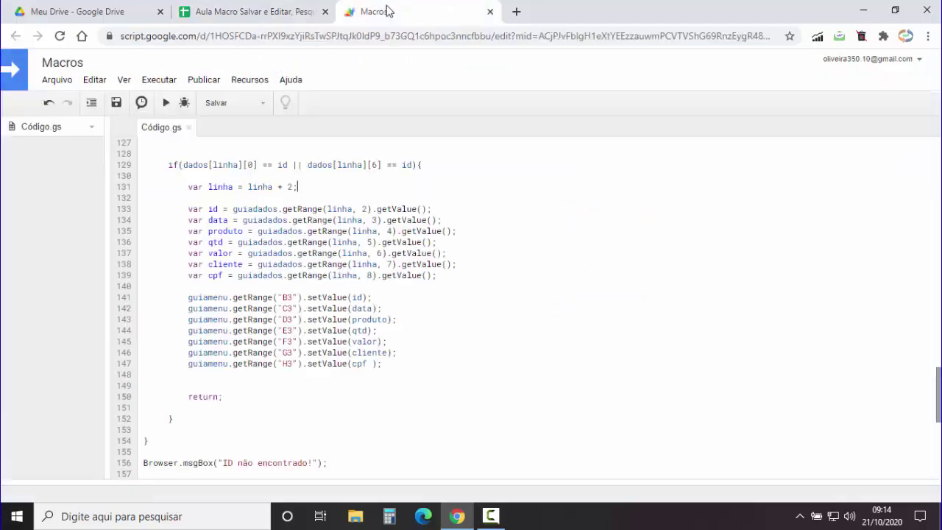
pyautogui.scroll(-3, 340, 410)
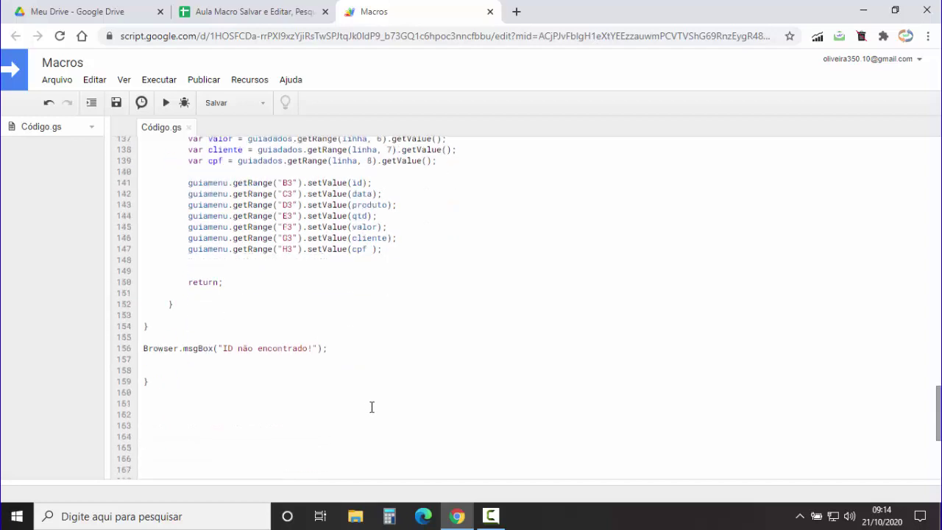
pyautogui.scroll(-1, 370, 406)
pyautogui.scroll(1, 291, 368)
pyautogui.scroll(3, 290, 369)
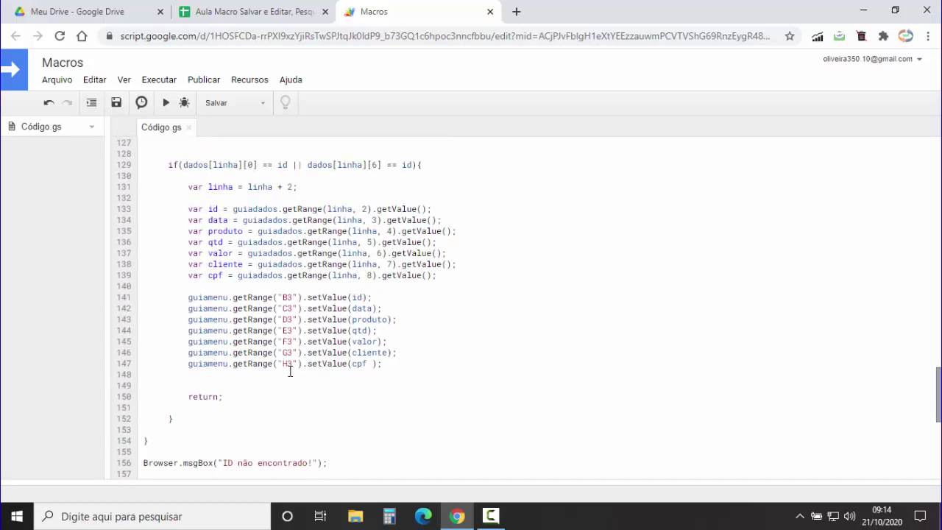
pyautogui.scroll(-2, 281, 374)
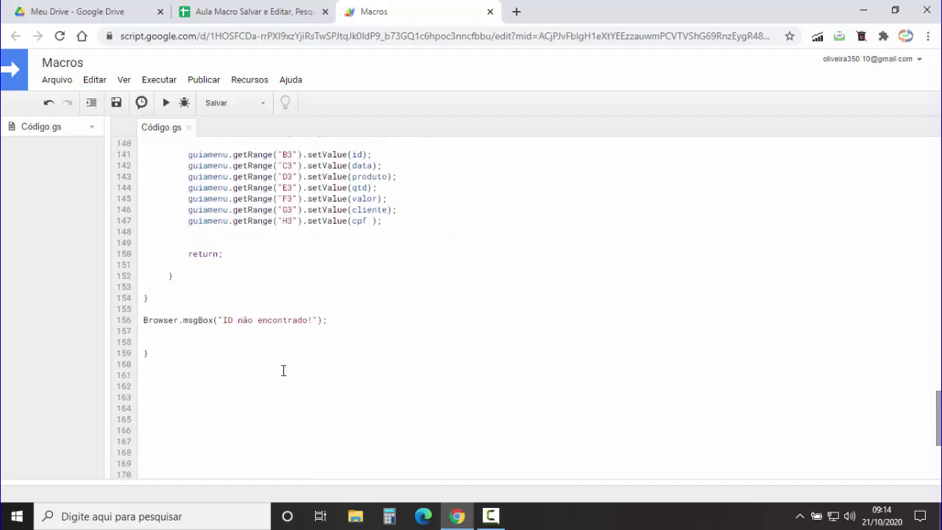
pyautogui.scroll(-3, 176, 270)
pyautogui.write('f')
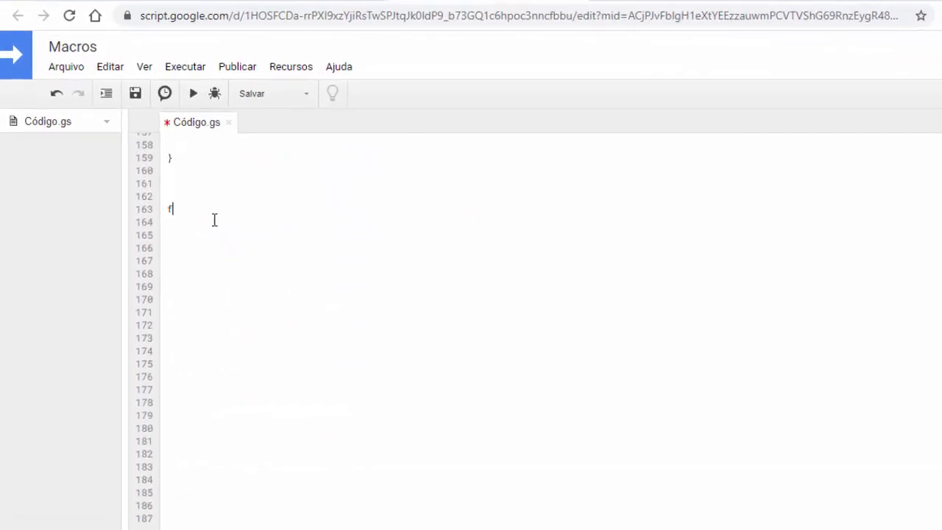
pyautogui.write('unction L')
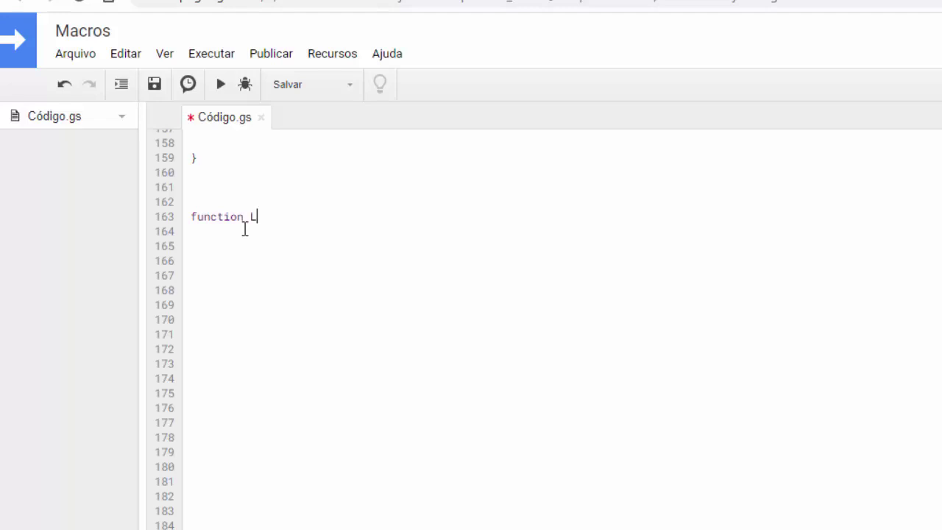
pyautogui.write('impar()')
pyautogui.write('{}')
pyautogui.click(312, 222)
pyautogui.press('Return')
pyautogui.press('Return')
pyautogui.press('Return')
pyautogui.press('Return')
pyautogui.press('Return')
# Copy the three sheet-variable lines from the Pesquisar function.
pyautogui.scroll(1, 477, 366)
pyautogui.scroll(5, 486, 367)
pyautogui.scroll(1, 442, 346)
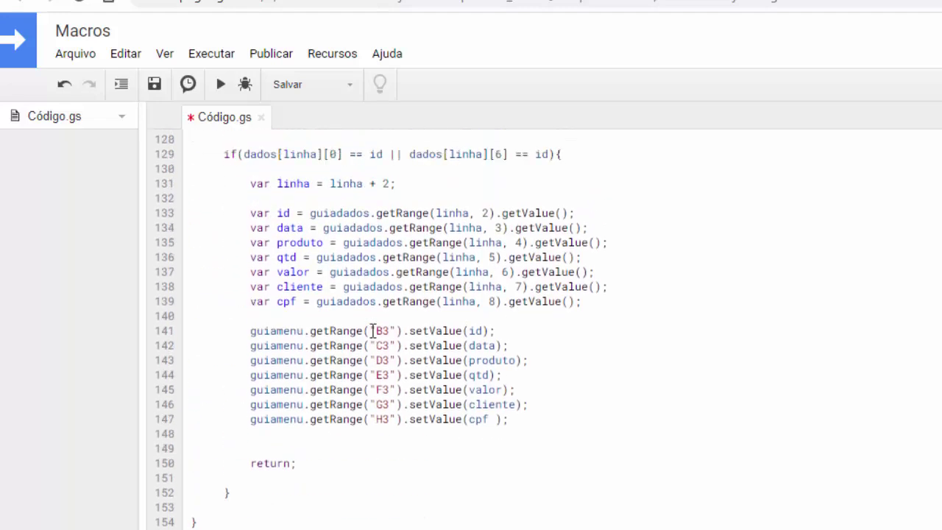
pyautogui.scroll(3, 397, 346)
pyautogui.scroll(1, 417, 359)
pyautogui.scroll(2, 410, 361)
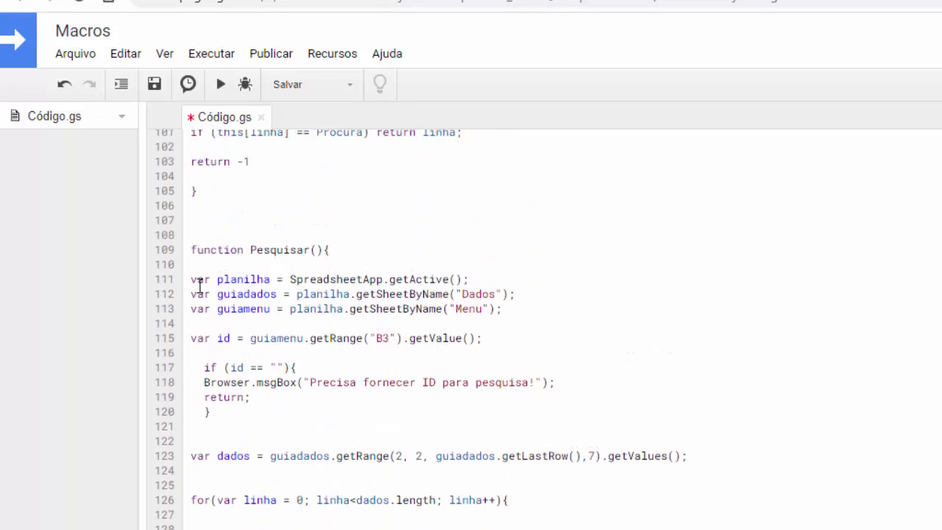
pyautogui.moveTo(192, 279); pyautogui.dragTo(504, 309)
pyautogui.hotkey('ctrl', 'c')
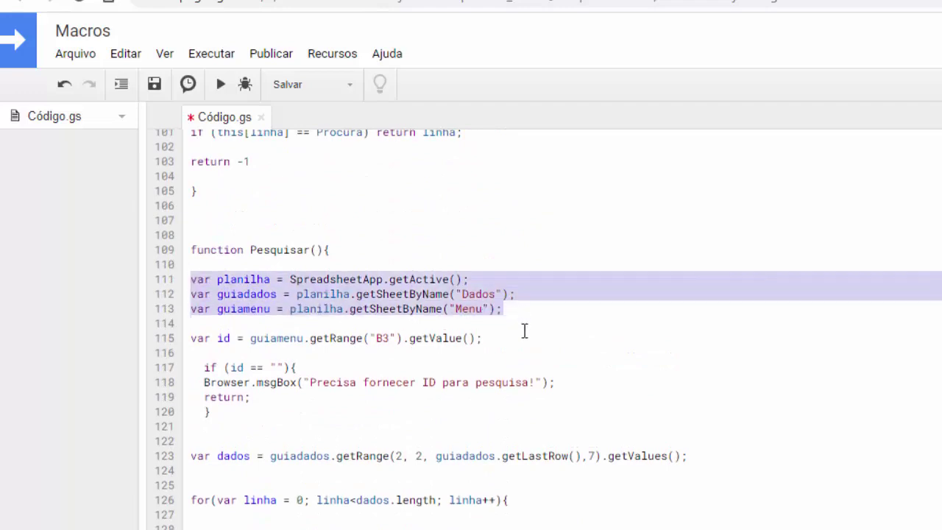
pyautogui.scroll(-8, 582, 314)
pyautogui.scroll(-5, 429, 360)
# Paste the sheet variables into Limpar and remove the unneeded guiadados line.
pyautogui.click(217, 256)
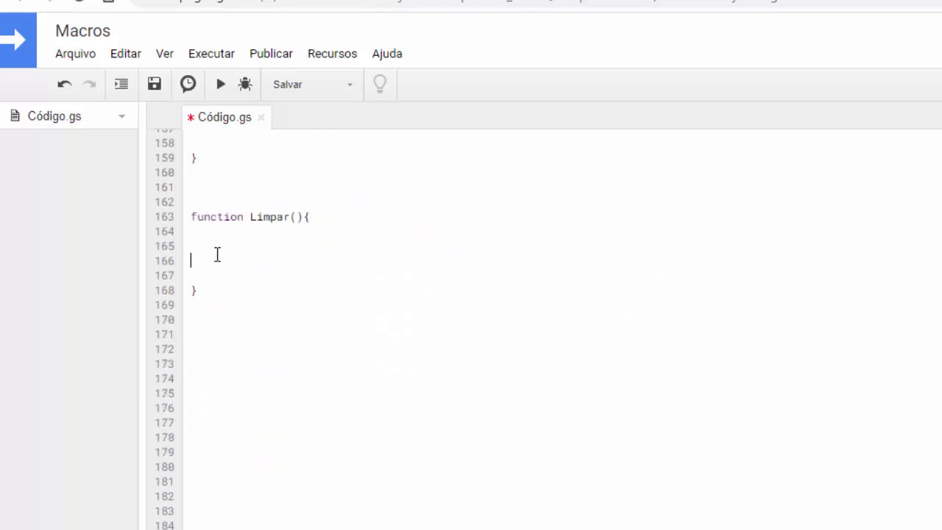
pyautogui.hotkey('ctrl', 'v')
pyautogui.click(515, 275)
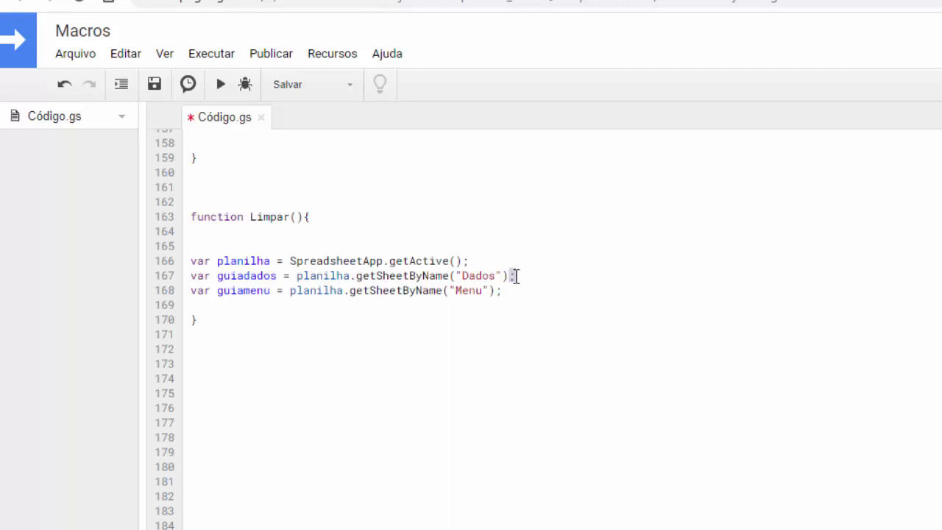
pyautogui.moveTo(393, 276); pyautogui.dragTo(182, 279)
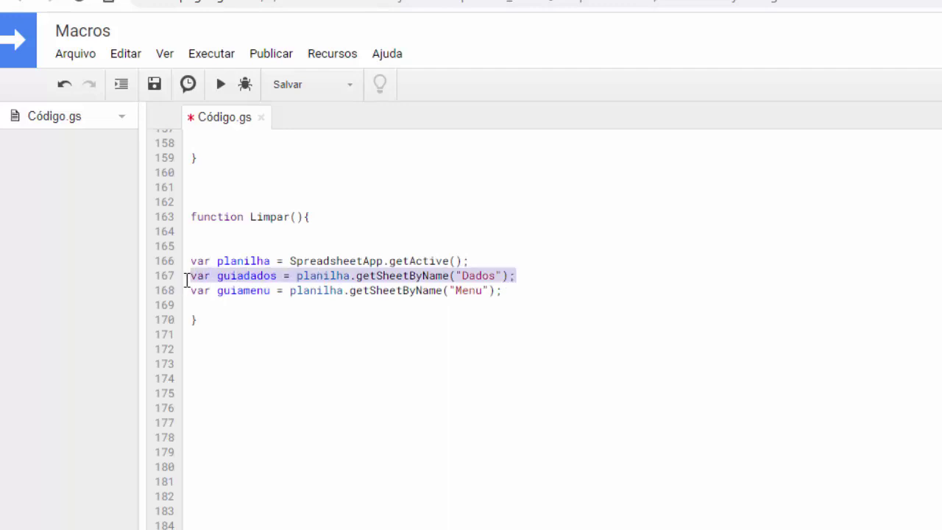
pyautogui.press('Delete')
pyautogui.press('Delete')
pyautogui.click(213, 293)
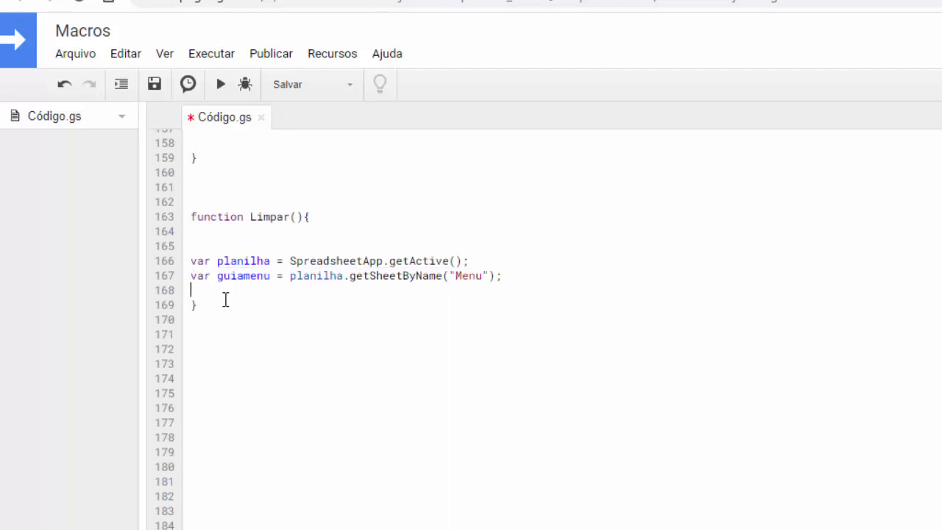
pyautogui.press('Return')
pyautogui.press('Return')
pyautogui.press('Return')
# Begin line 169 with guiamenu.getRange("") using the autocomplete suggestion.
pyautogui.moveTo(269, 277); pyautogui.dragTo(218, 276)
pyautogui.hotkey('ctrl', 'c')
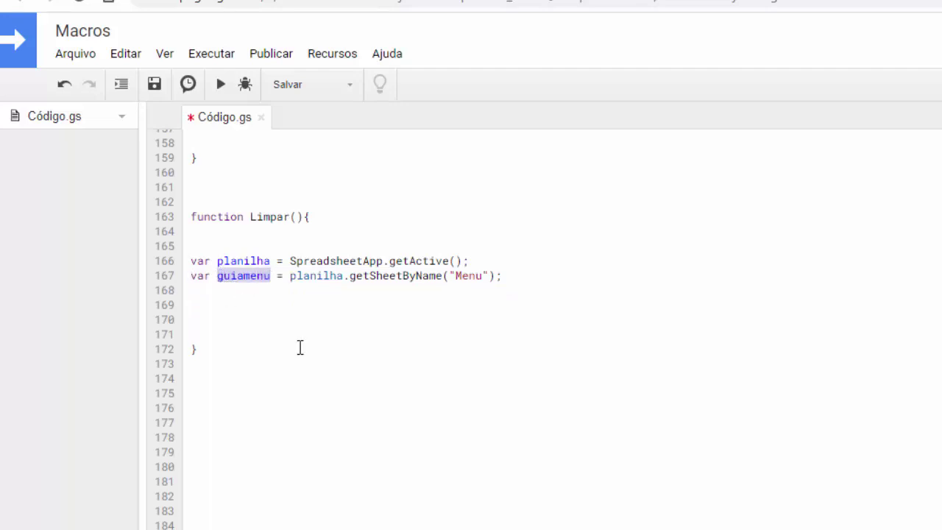
pyautogui.click(209, 310)
pyautogui.hotkey('ctrl', 'v')
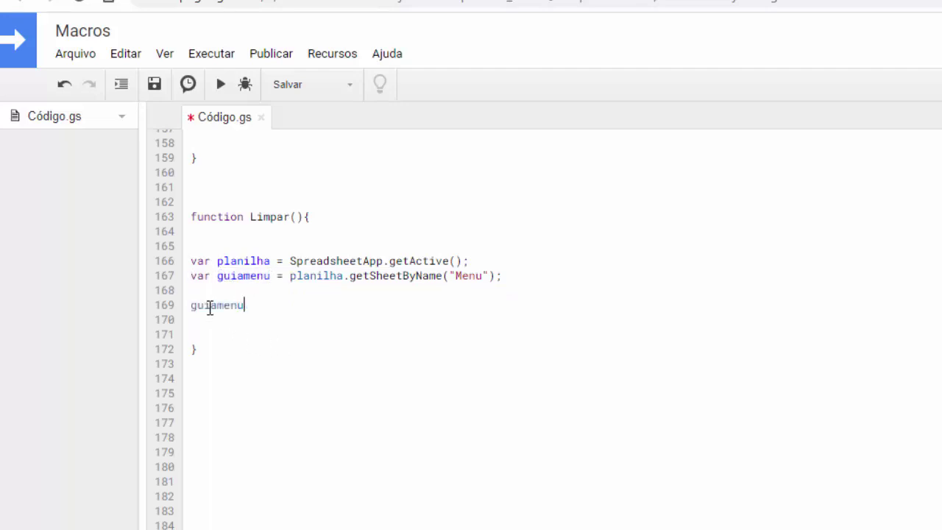
pyautogui.write('.ge')
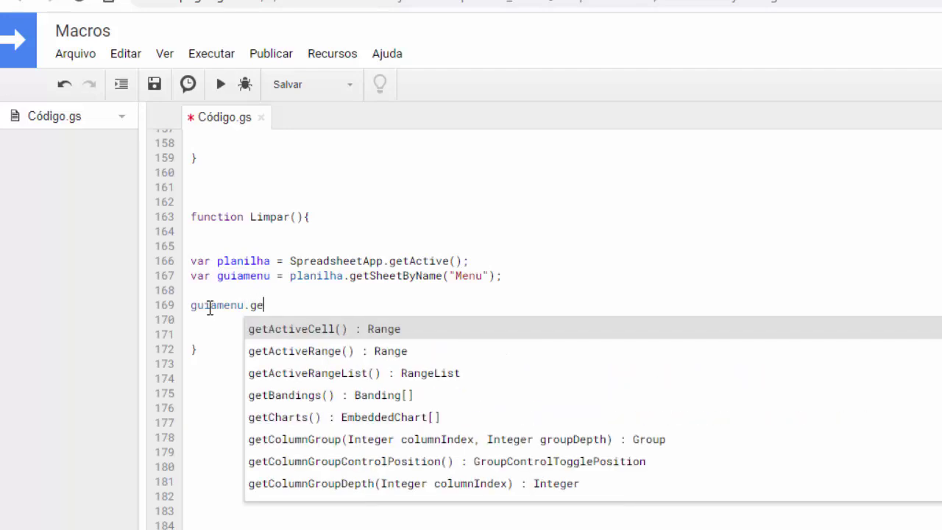
pyautogui.write('tr')
pyautogui.click(285, 331)
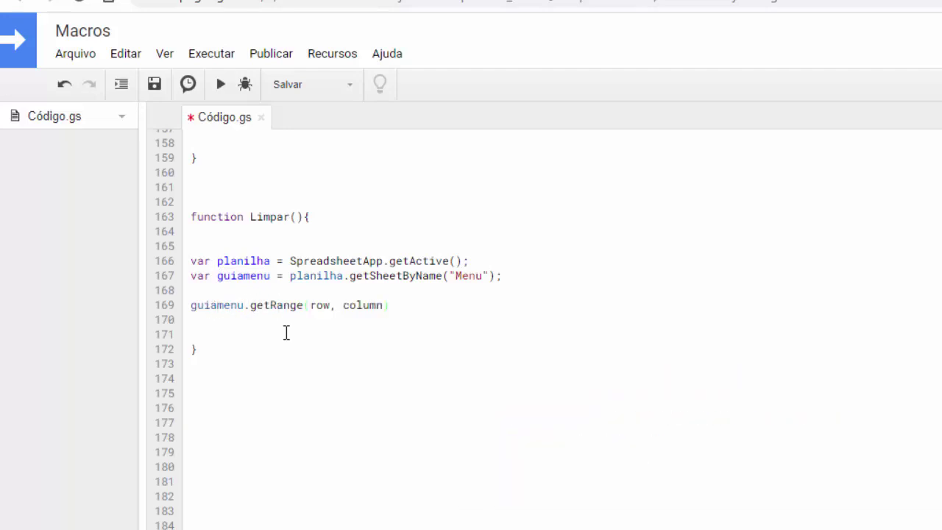
pyautogui.click(331, 305)
pyautogui.moveTo(383, 304); pyautogui.dragTo(310, 305)
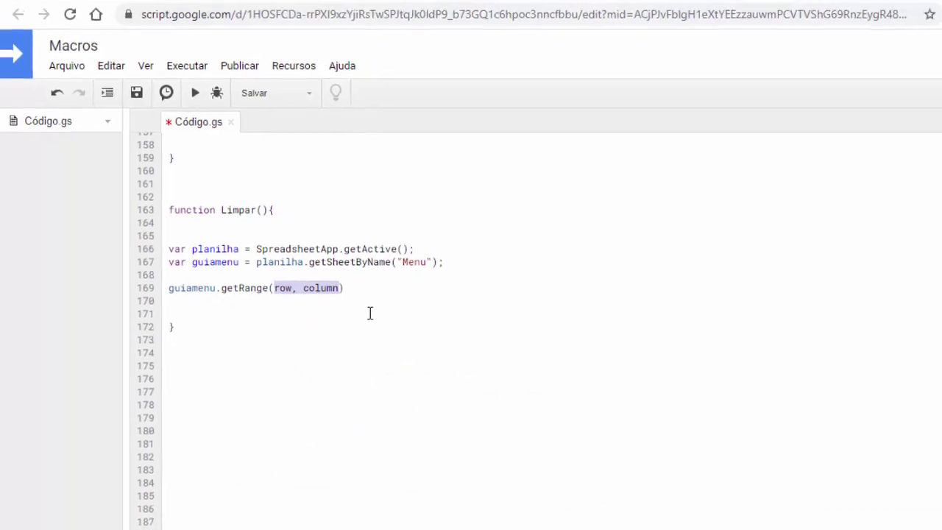
pyautogui.write('"')
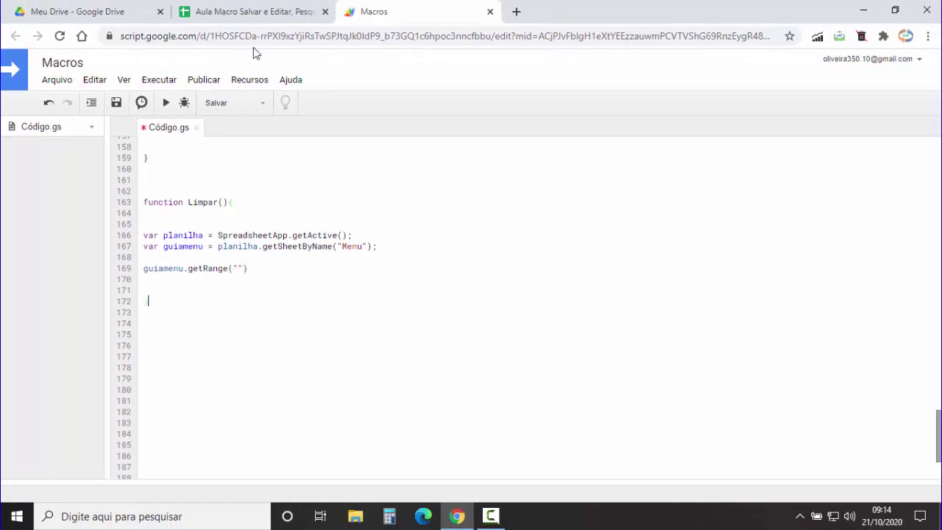
# Check the form's first field B3 in the spreadsheet, then return to the script.
pyautogui.click(253, 12)
pyautogui.click(147, 193)
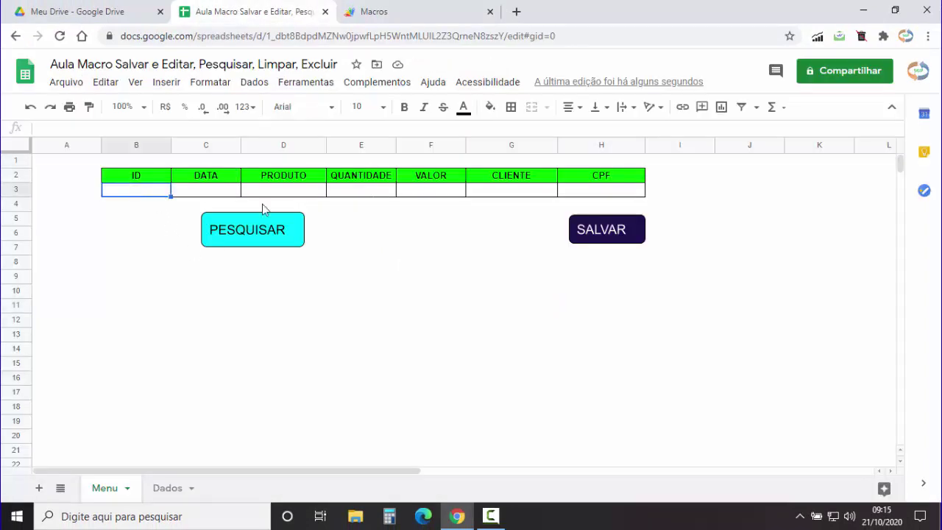
pyautogui.click(374, 12)
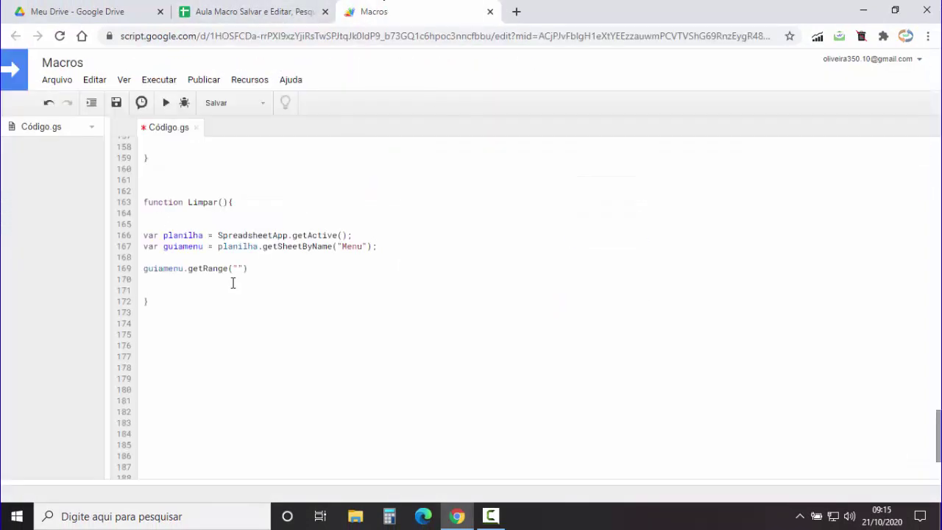
# Complete line 169 as getRange("B3:H3").activate().clear({contentsOnly: true}); and save.
pyautogui.write('B')
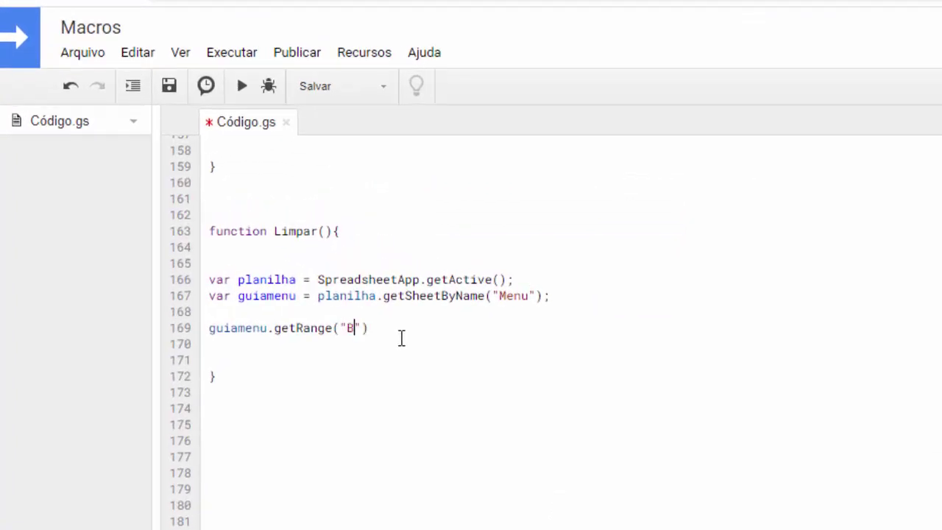
pyautogui.write('3')
pyautogui.write(':H3')
pyautogui.click(413, 326)
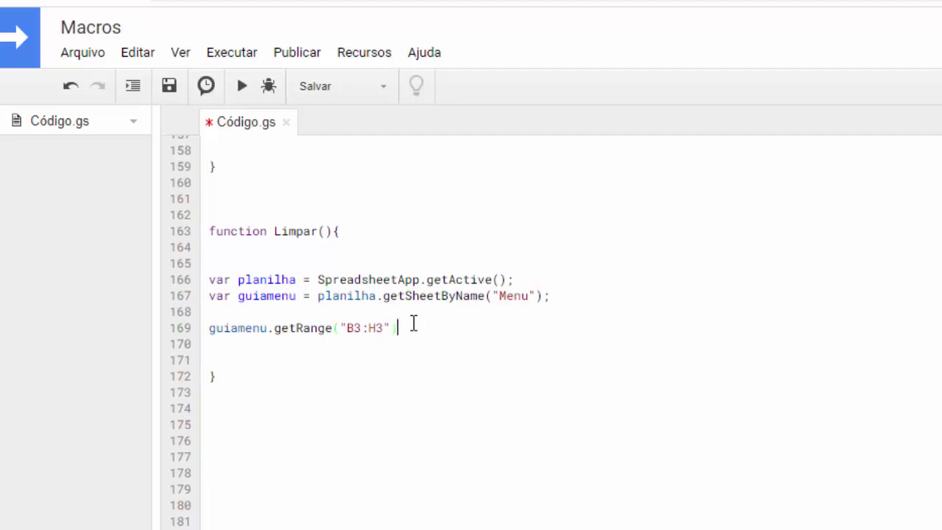
pyautogui.write('.Ac')
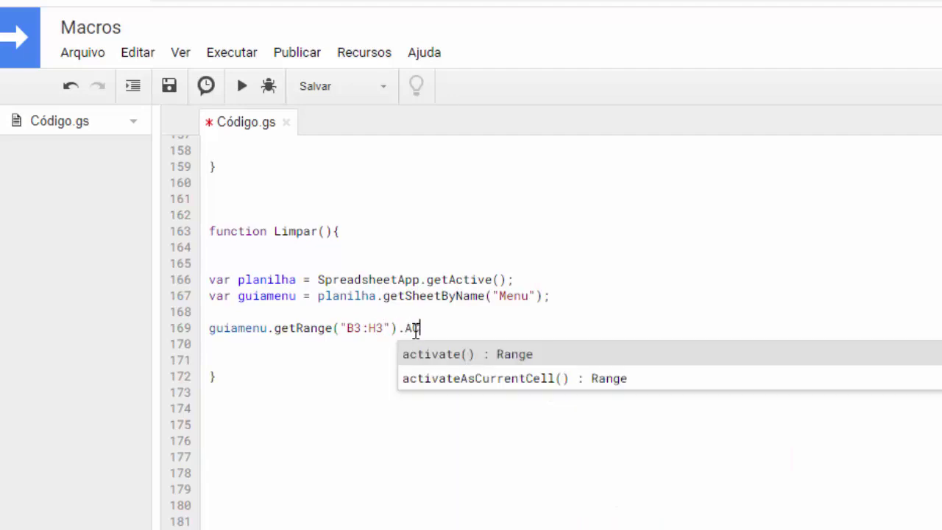
pyautogui.click(432, 356)
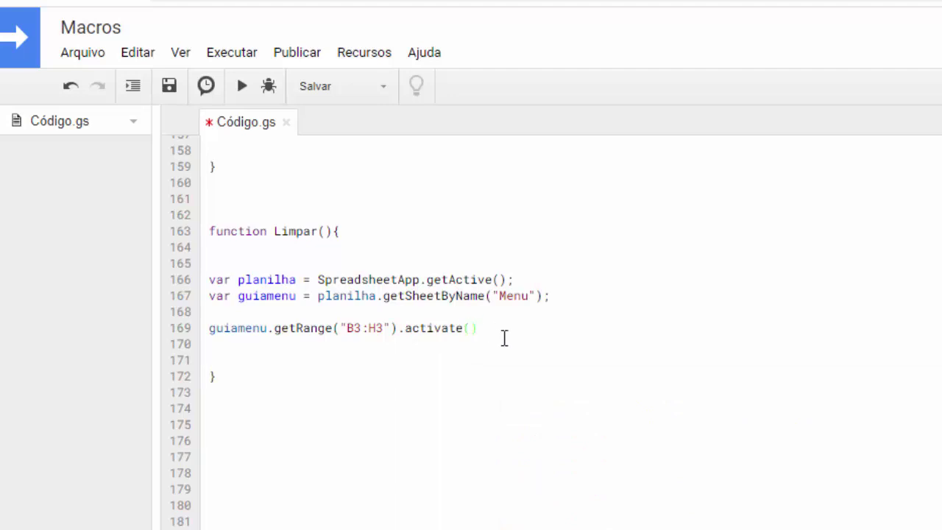
pyautogui.write('.V')
pyautogui.press('BackSpace')
pyautogui.write('.CLE')
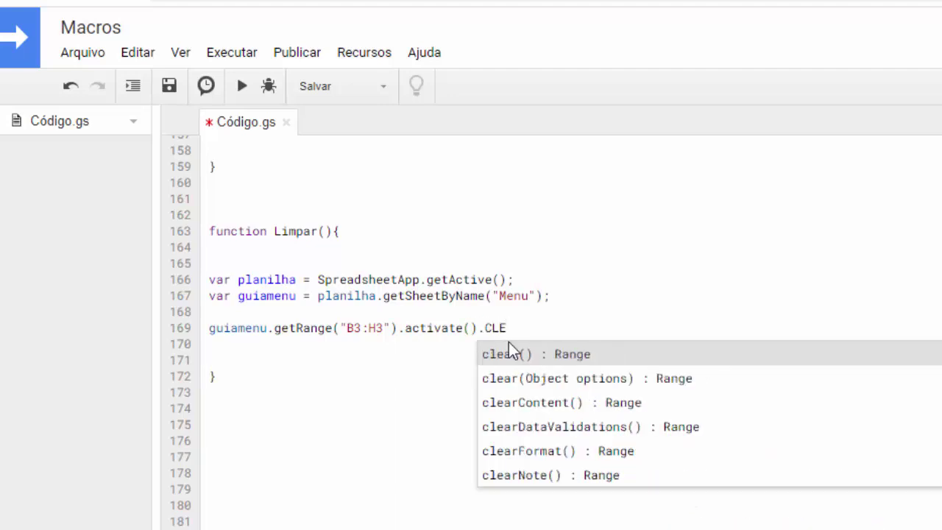
pyautogui.click(508, 353)
pyautogui.press('Return')
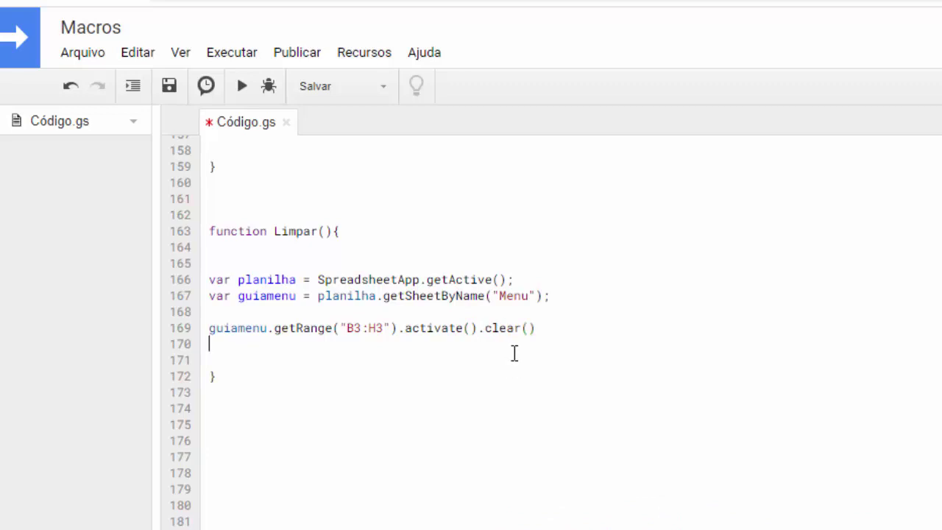
pyautogui.click(527, 328)
pyautogui.write('{}')
pyautogui.write('ont')
pyautogui.write('e')
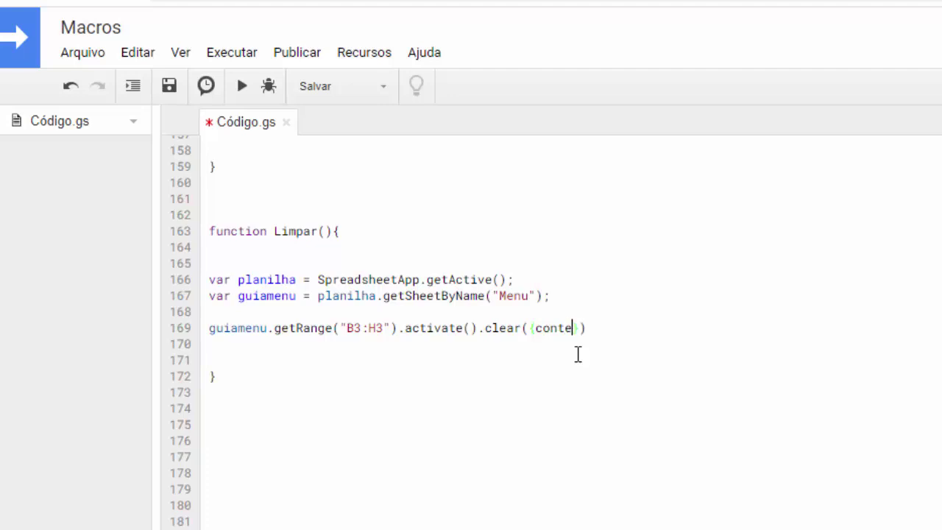
pyautogui.write('ntsO')
pyautogui.write('nly')
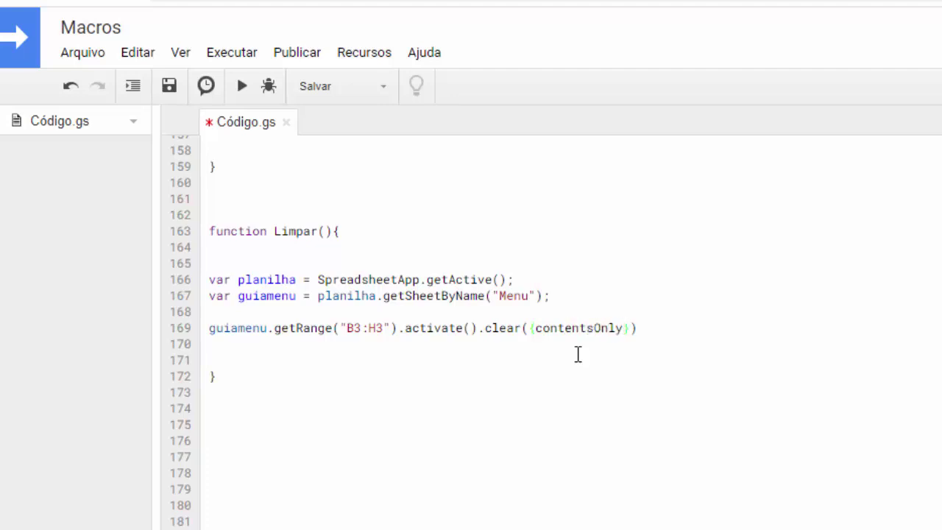
pyautogui.write(': true')
pyautogui.click(707, 330)
pyautogui.write(';')
pyautogui.press('Return')
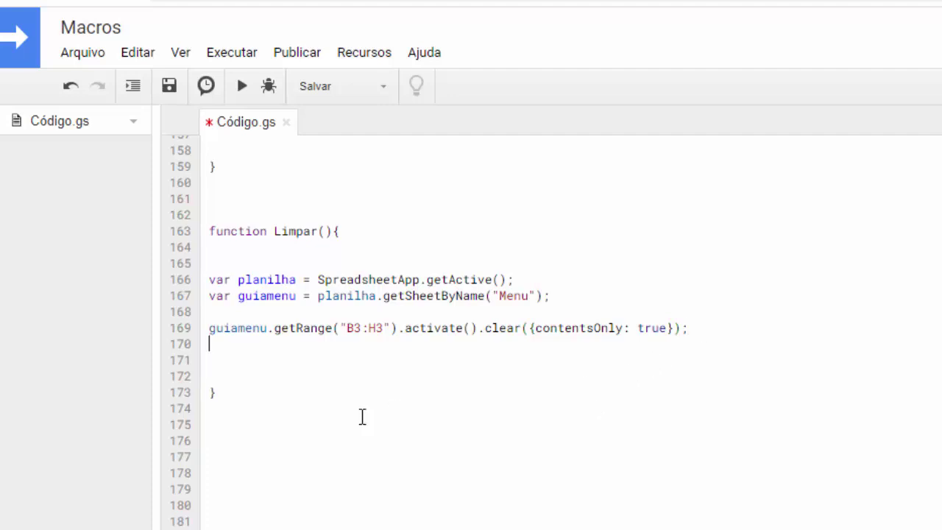
pyautogui.click(170, 87)
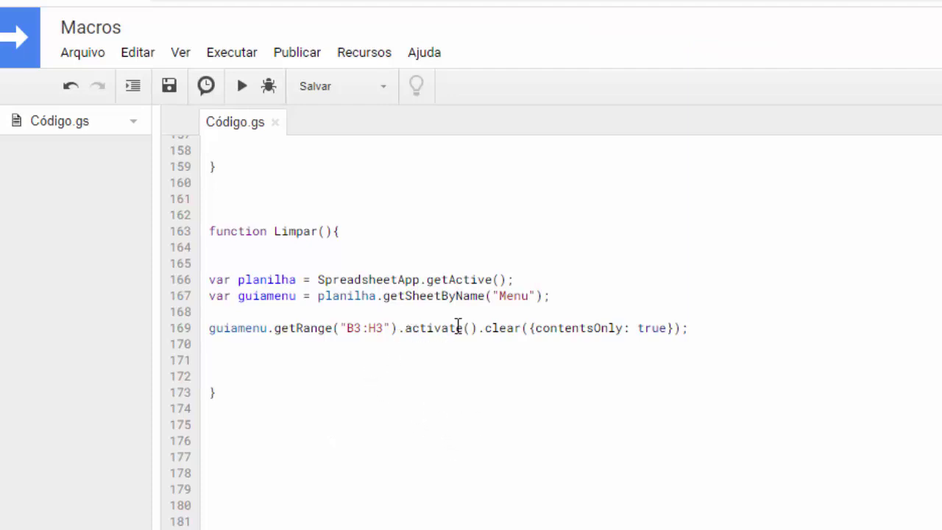
# Add line 170 guiamenu.getRange("D3").activate(); and save the script.
pyautogui.moveTo(477, 329); pyautogui.dragTo(206, 328)
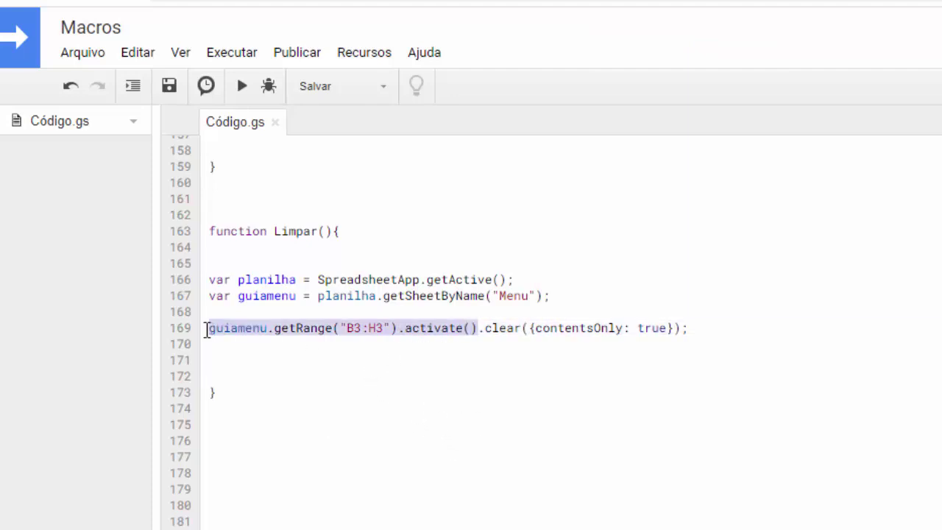
pyautogui.hotkey('ctrl', 'c')
pyautogui.click(219, 344)
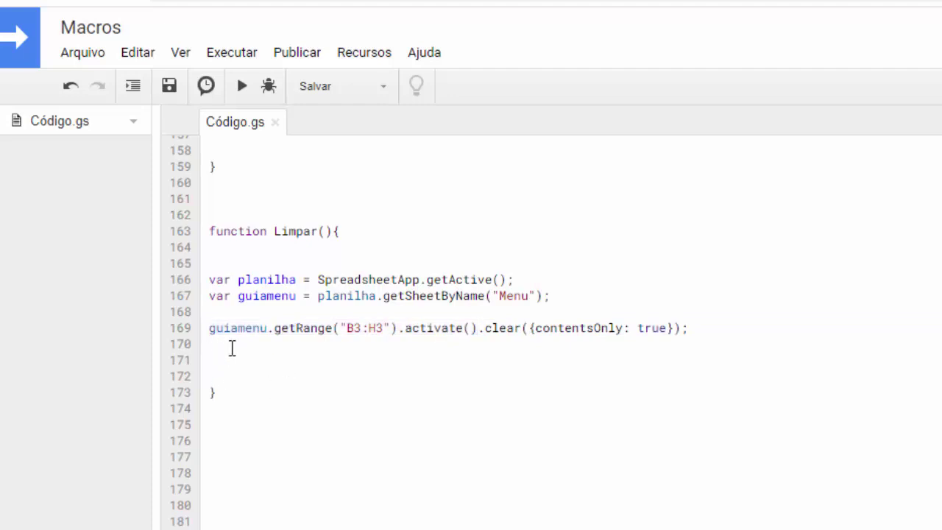
pyautogui.hotkey('ctrl', 'v')
pyautogui.click(383, 344)
pyautogui.press('BackSpace')
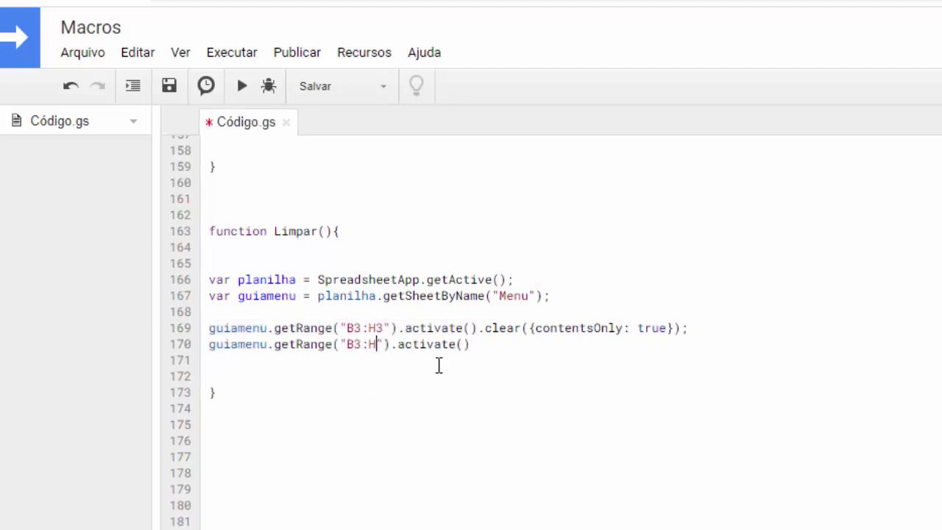
pyautogui.press('BackSpace')
pyautogui.press('BackSpace')
pyautogui.press('BackSpace')
pyautogui.press('BackSpace')
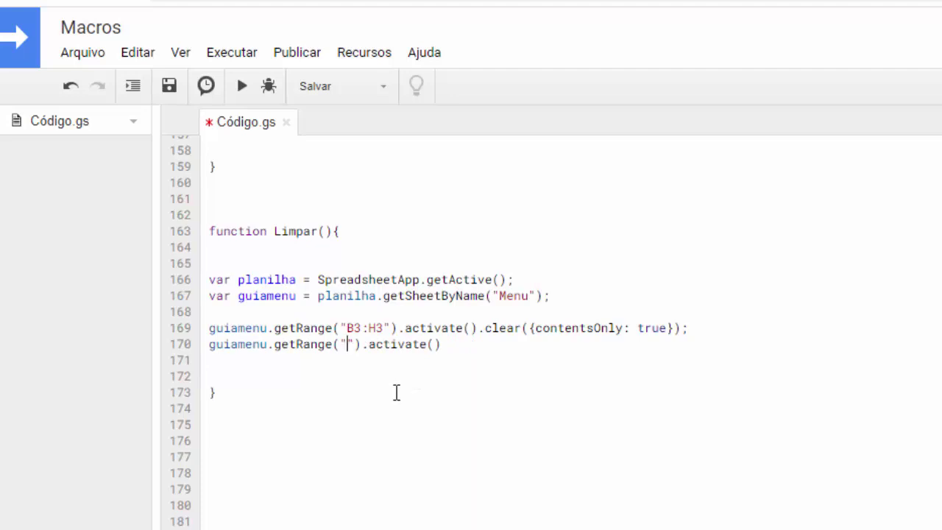
pyautogui.write('D3')
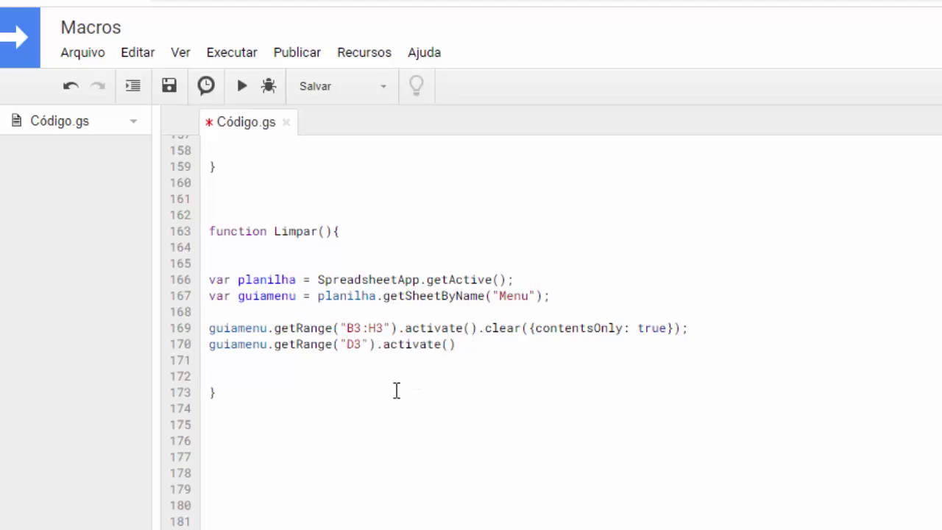
pyautogui.click(457, 345)
pyautogui.write(';')
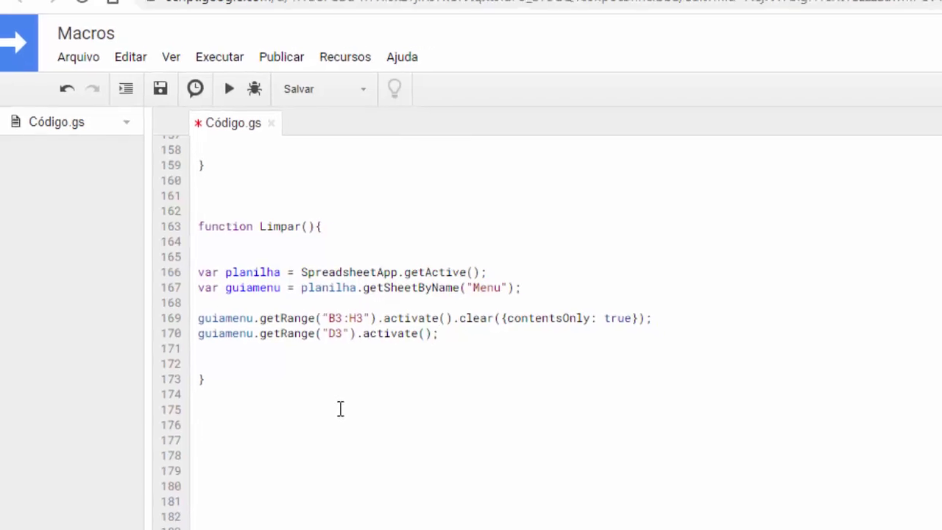
pyautogui.click(116, 102)
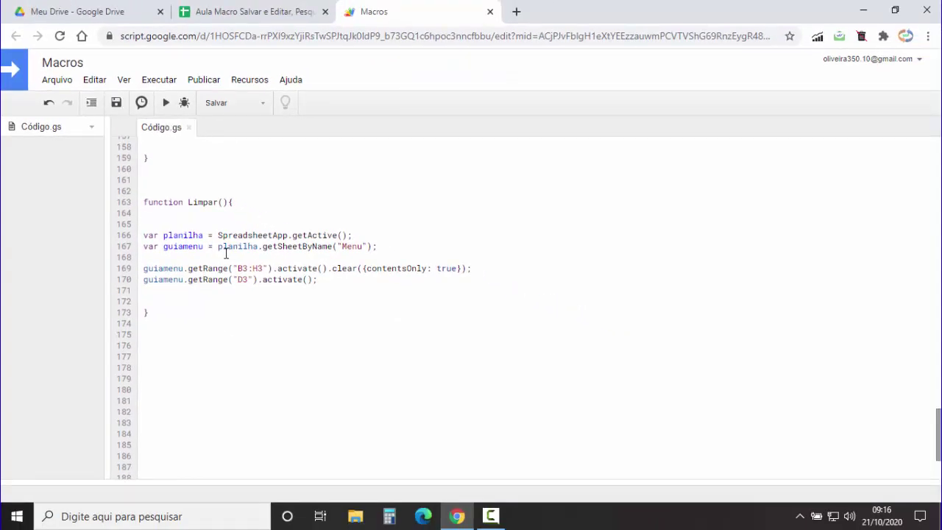
# Move the PESQUISAR button above column D and test it, getting the ID-required warning.
pyautogui.click(228, 14)
pyautogui.click(257, 229)
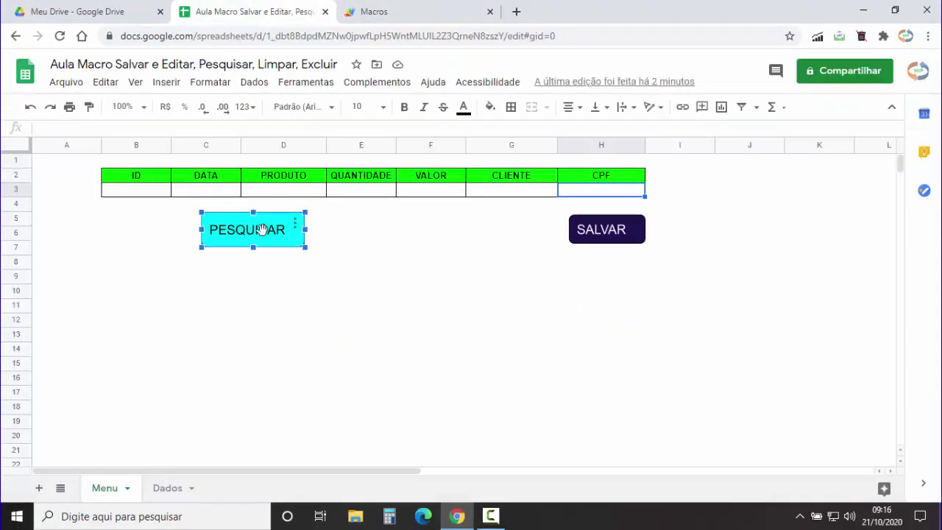
pyautogui.moveTo(255, 230); pyautogui.dragTo(302, 230)
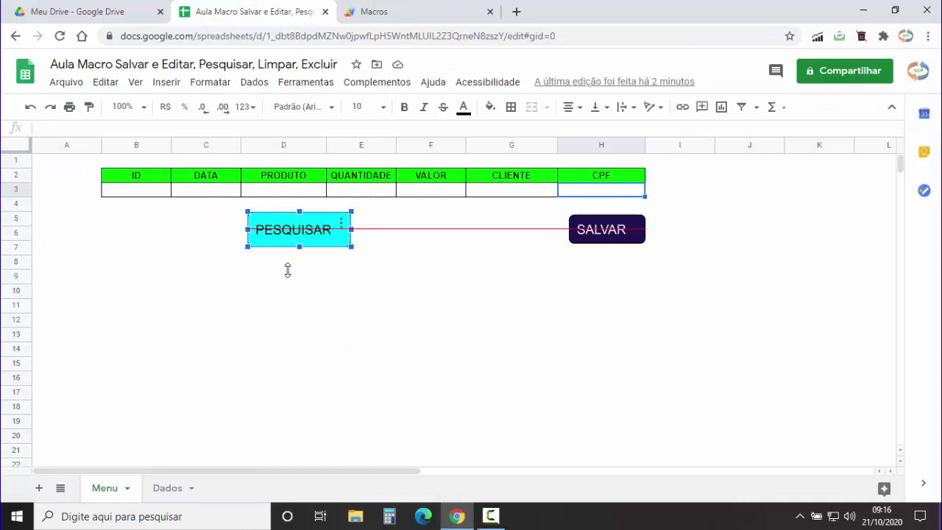
pyautogui.click(289, 295)
pyautogui.click(296, 244)
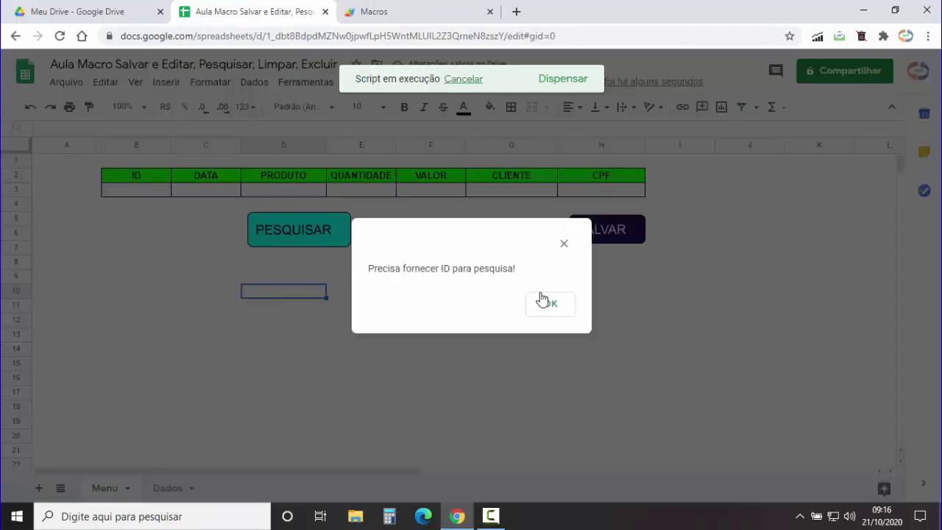
pyautogui.click(545, 302)
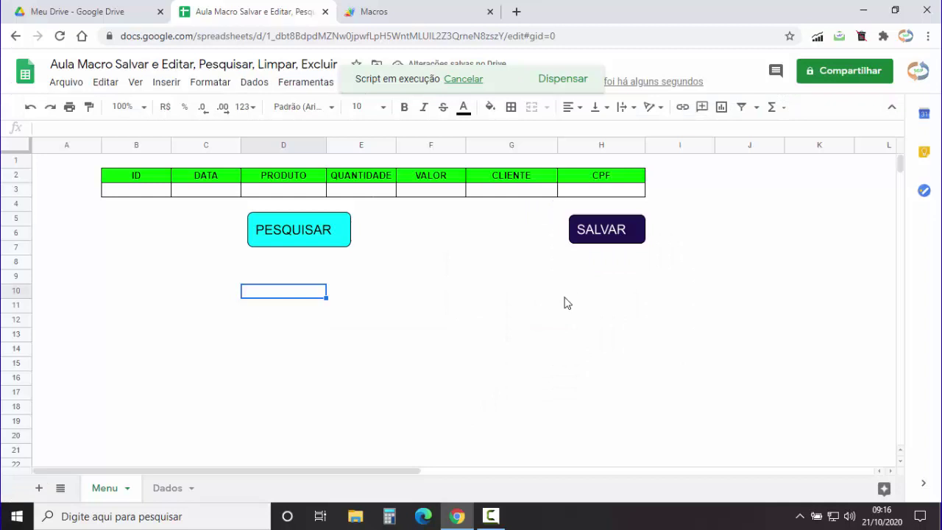
# Make PESQUISAR slightly shorter, rerun it, and line it up with SALVAR.
pyautogui.click(330, 243)
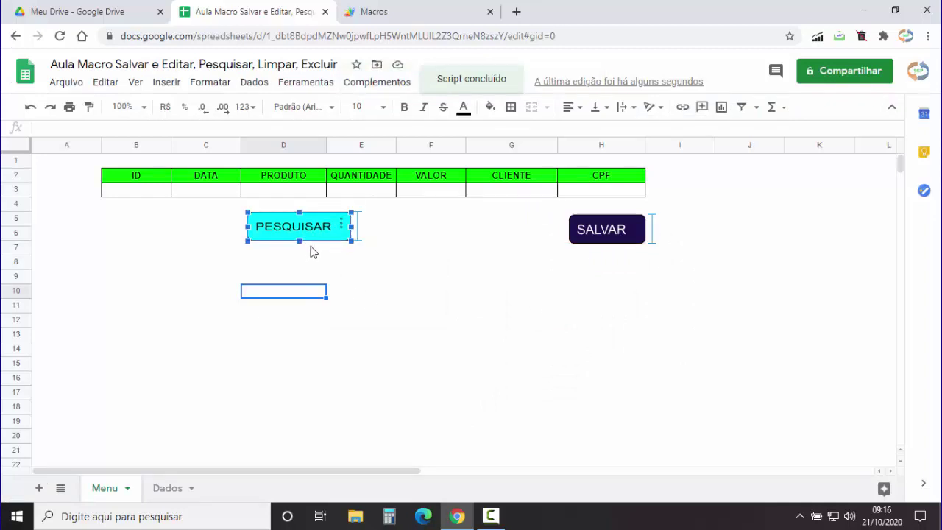
pyautogui.moveTo(301, 248); pyautogui.dragTo(301, 240)
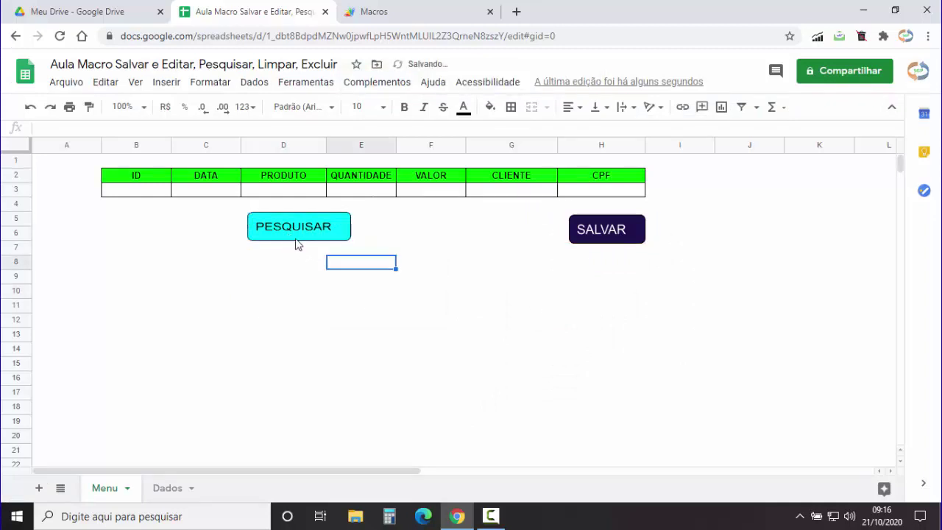
pyautogui.click(296, 240)
pyautogui.click(548, 304)
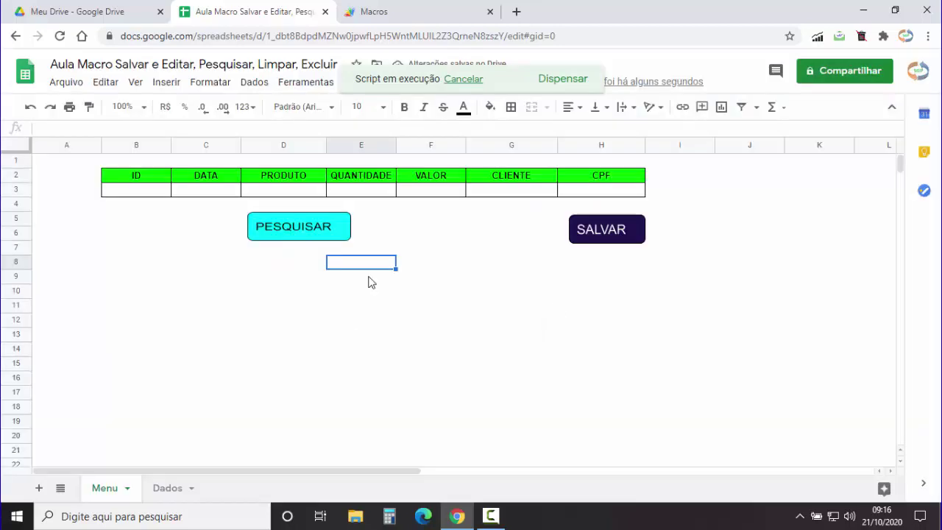
pyautogui.moveTo(290, 223); pyautogui.dragTo(291, 226)
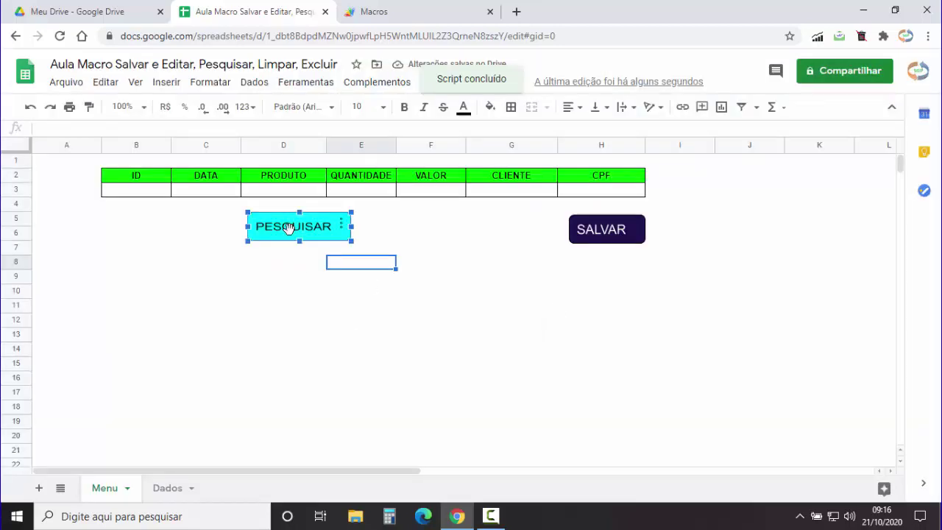
pyautogui.click(338, 289)
# Start a new drawing containing a rounded rectangle.
pyautogui.click(166, 82)
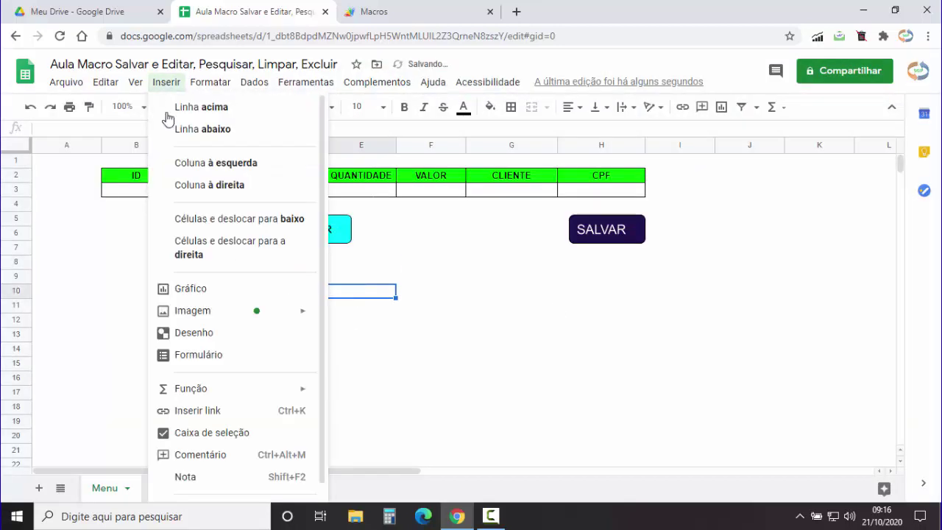
pyautogui.click(200, 329)
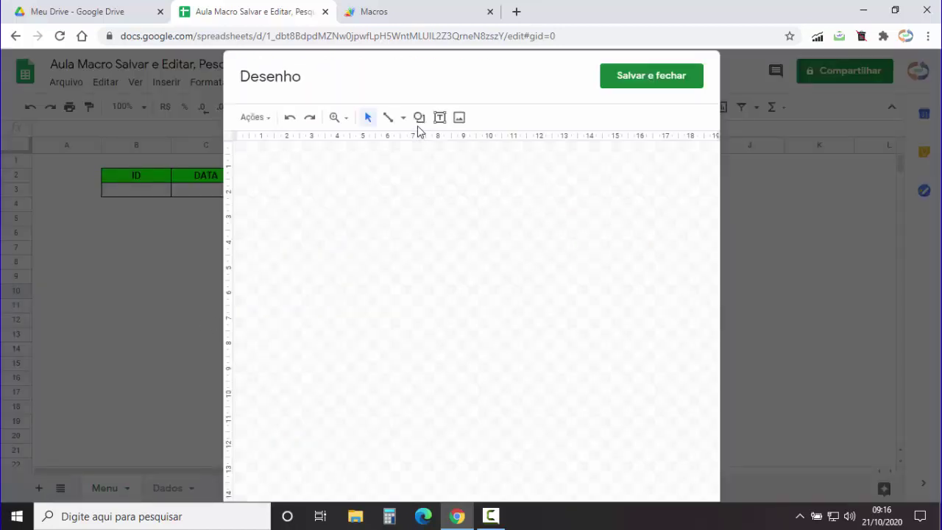
pyautogui.click(418, 118)
pyautogui.moveTo(457, 142)
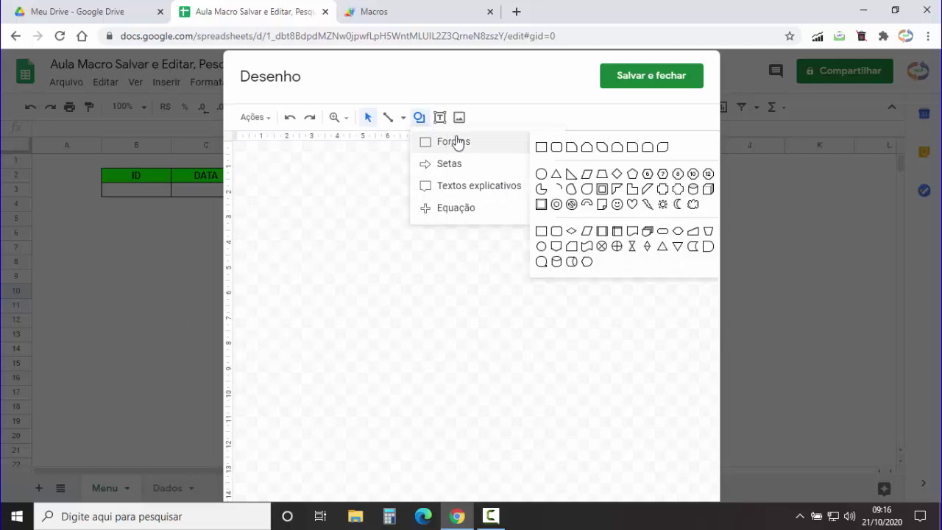
pyautogui.click(556, 147)
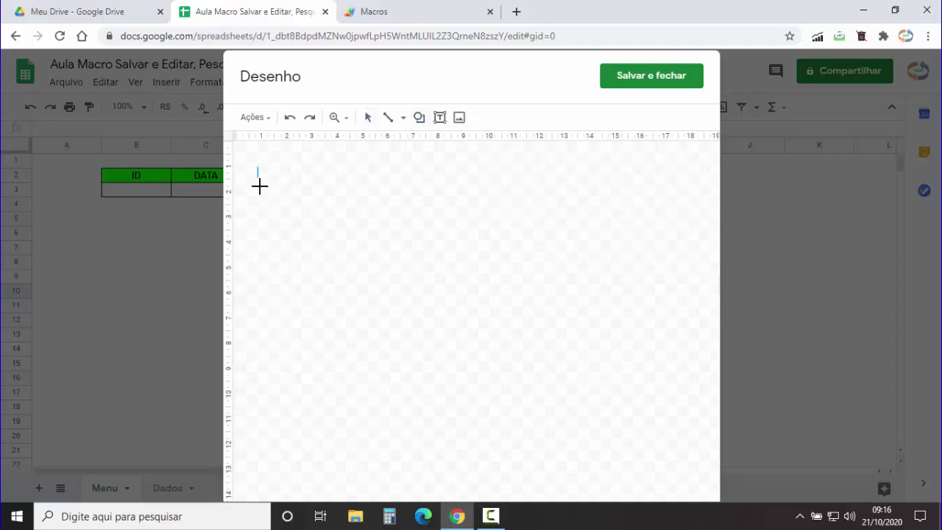
pyautogui.moveTo(259, 186); pyautogui.dragTo(357, 196)
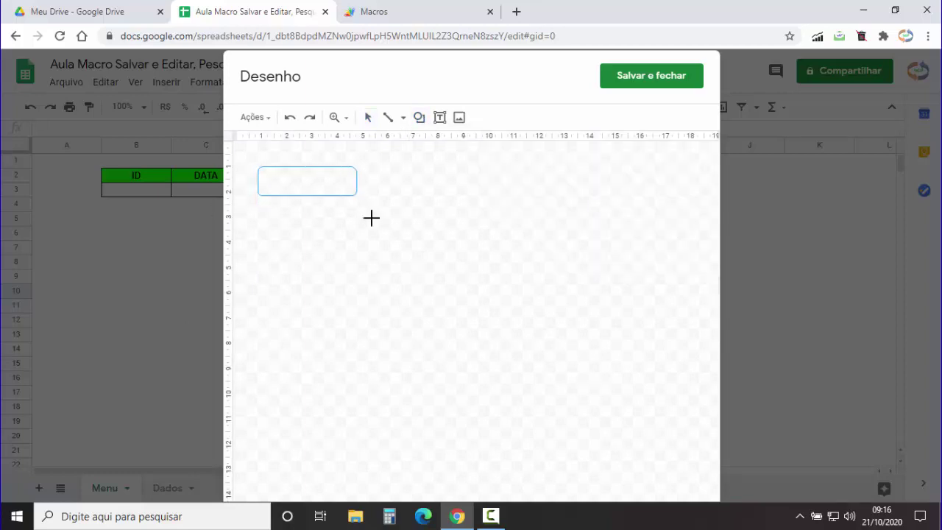
# Label the rectangle LIMPAR and fill it yellow.
pyautogui.rightClick(318, 185)
pyautogui.click(396, 320)
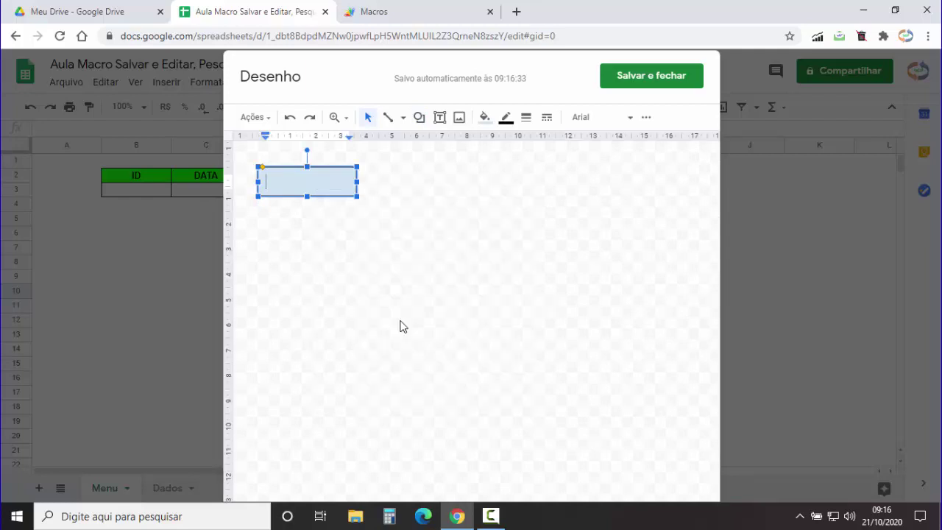
pyautogui.write('LIMPAR')
pyautogui.click(357, 181)
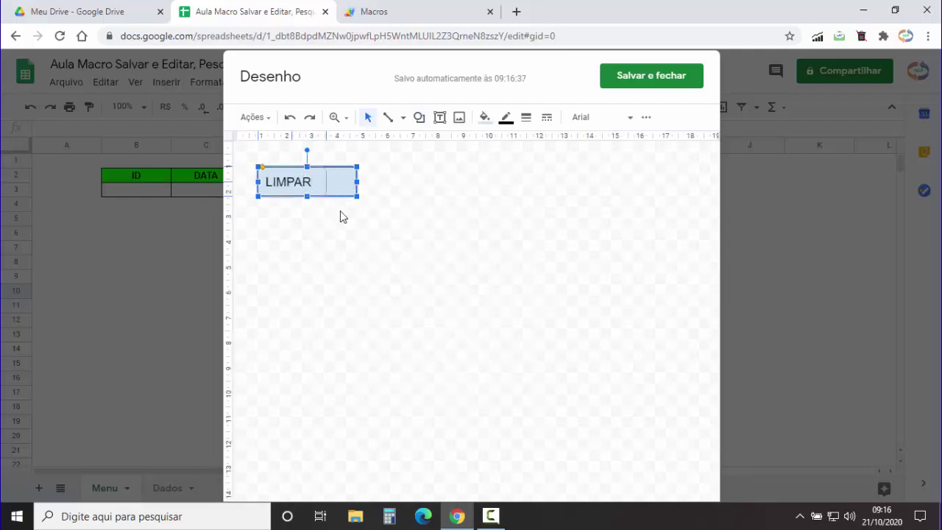
pyautogui.click(484, 117)
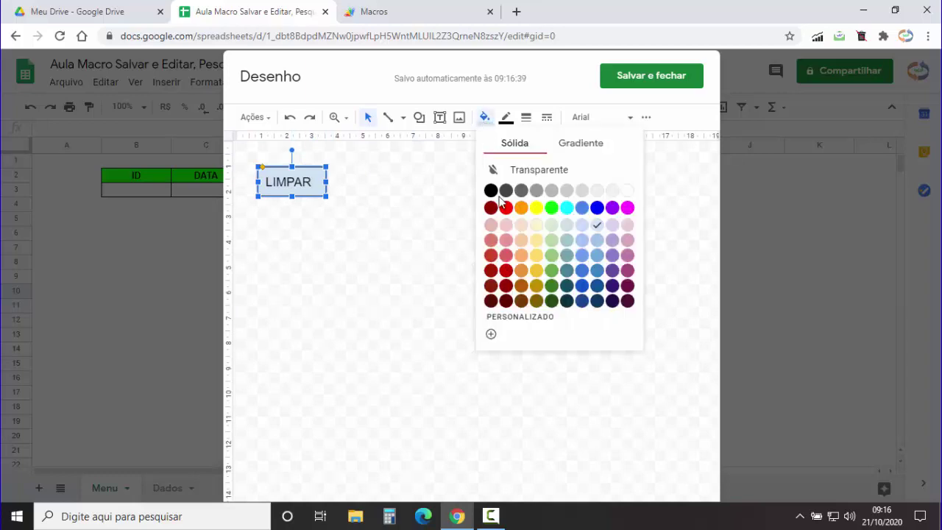
pyautogui.click(537, 207)
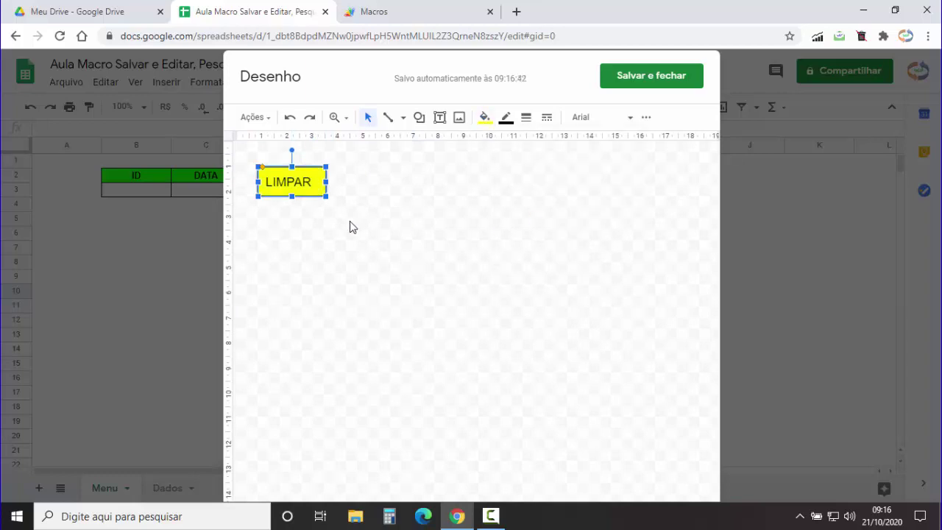
pyautogui.click(692, 77)
# Place the LIMPAR drawing under the ID column and move PESQUISAR to columns E–F.
pyautogui.click(651, 75)
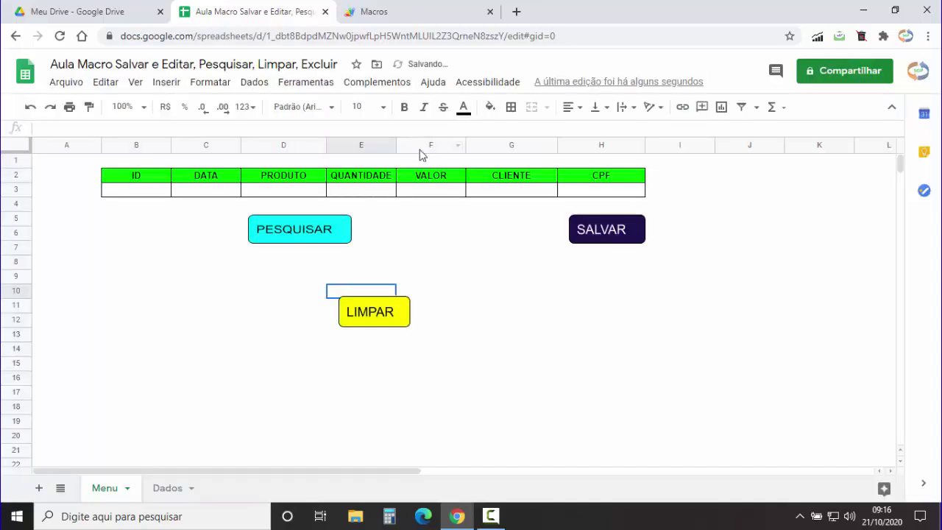
pyautogui.moveTo(374, 315)
pyautogui.mouseDown()
pyautogui.moveTo(230, 283)
pyautogui.moveTo(96, 229)
pyautogui.mouseUp()
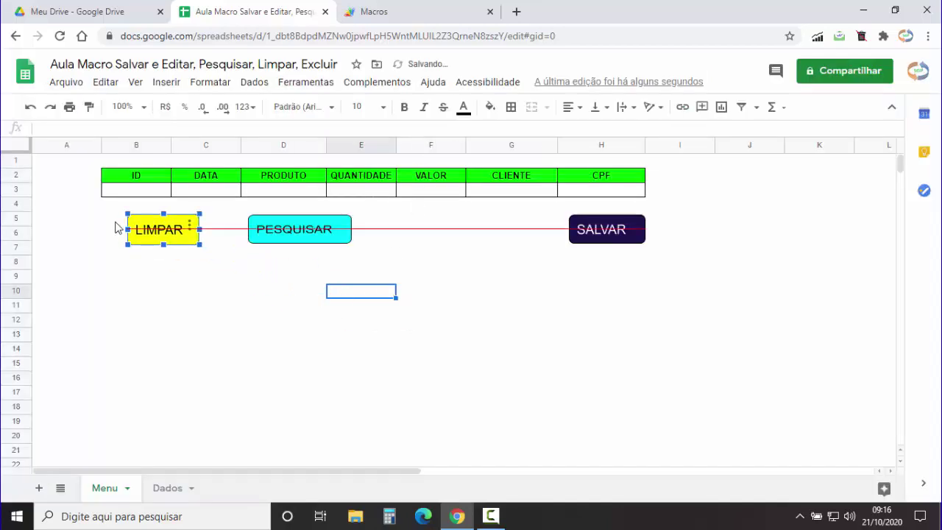
pyautogui.click(250, 278)
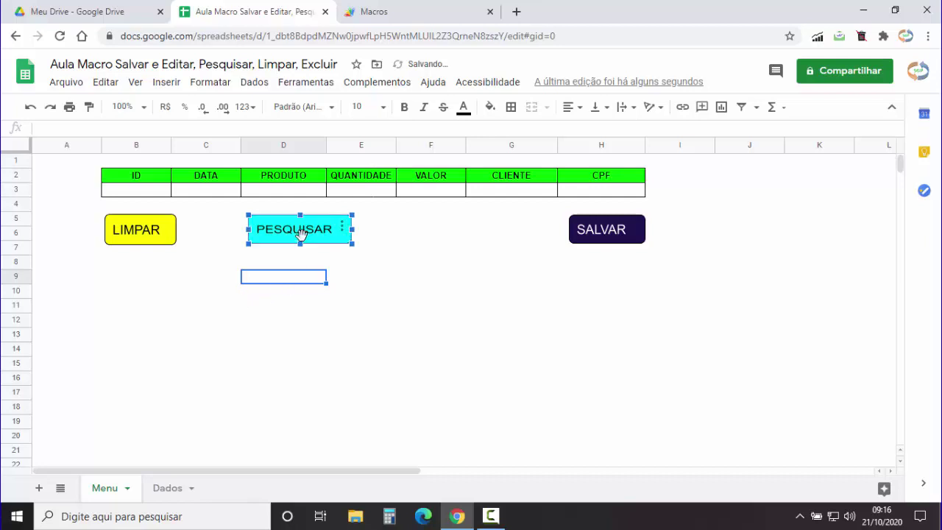
pyautogui.moveTo(301, 237); pyautogui.dragTo(375, 237)
pyautogui.click(358, 280)
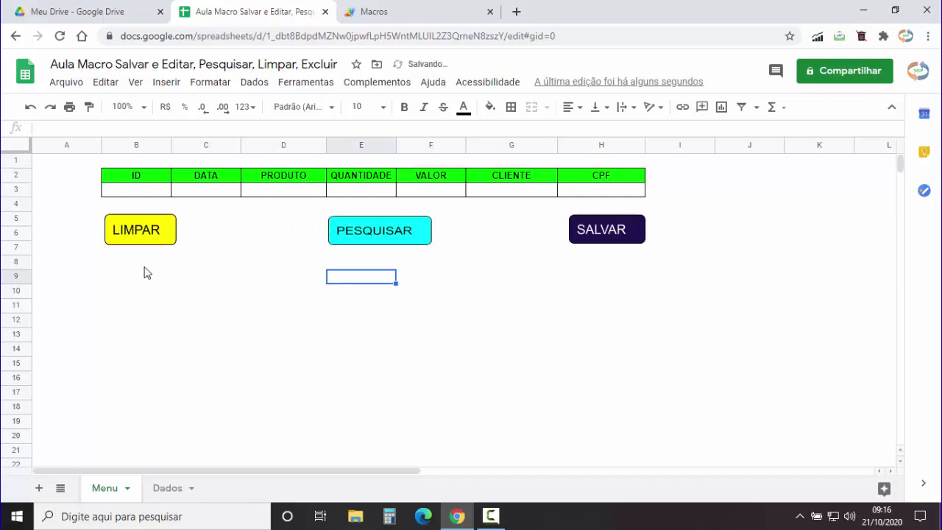
pyautogui.click(148, 234)
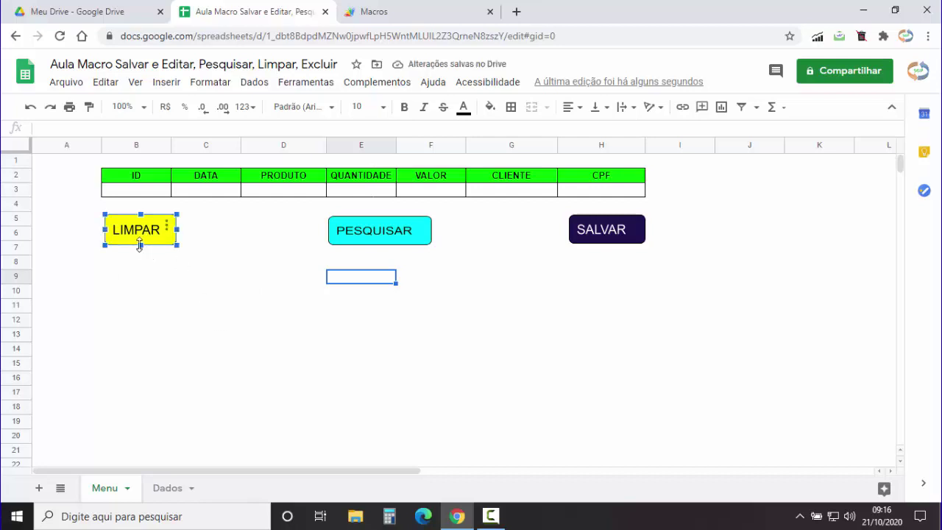
pyautogui.moveTo(141, 244); pyautogui.dragTo(140, 242)
pyautogui.click(237, 249)
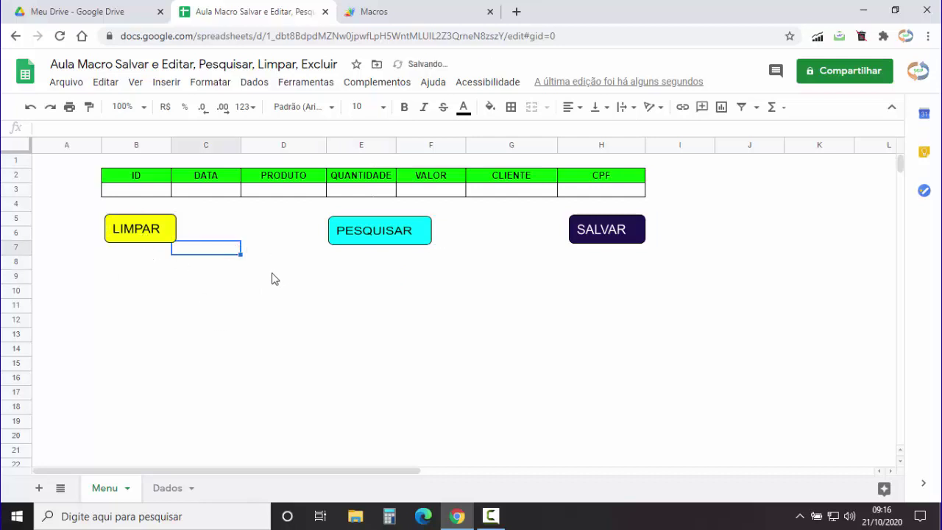
# Check the Limpar function name, then reopen the LIMPAR drawing and close it unchanged.
pyautogui.click(395, 16)
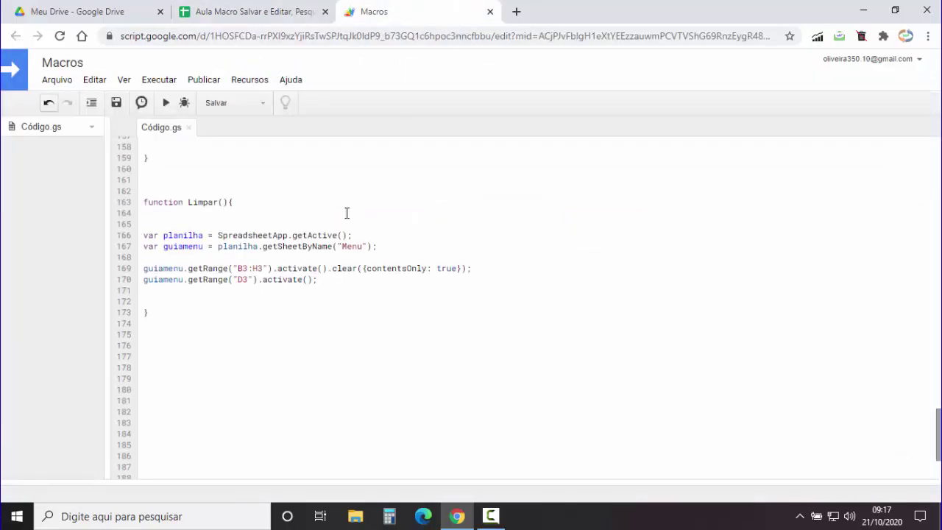
pyautogui.doubleClick(217, 201)
pyautogui.click(243, 17)
pyautogui.click(137, 225)
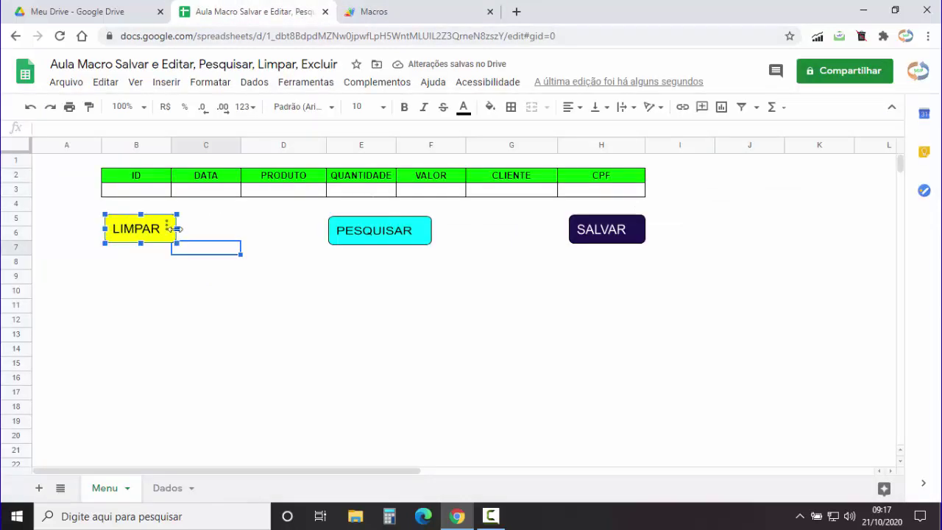
pyautogui.click(167, 227)
pyautogui.click(126, 250)
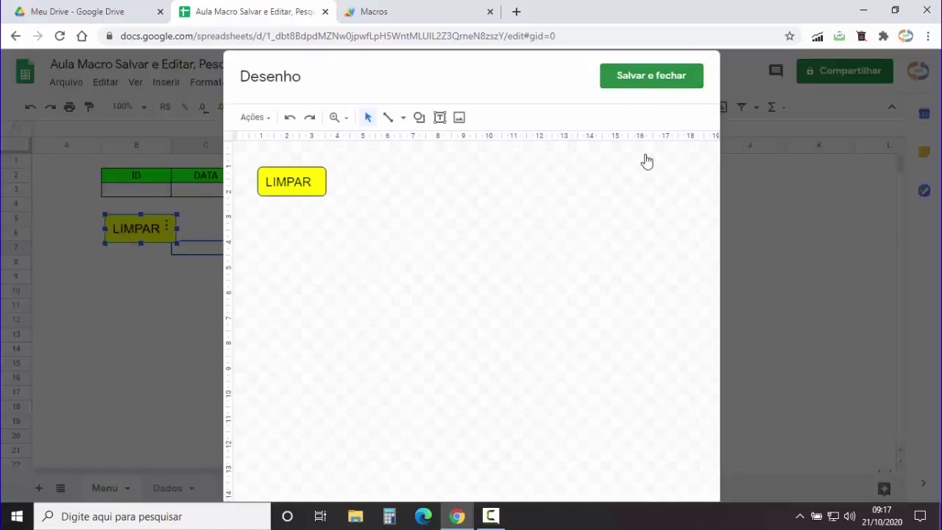
pyautogui.click(139, 301)
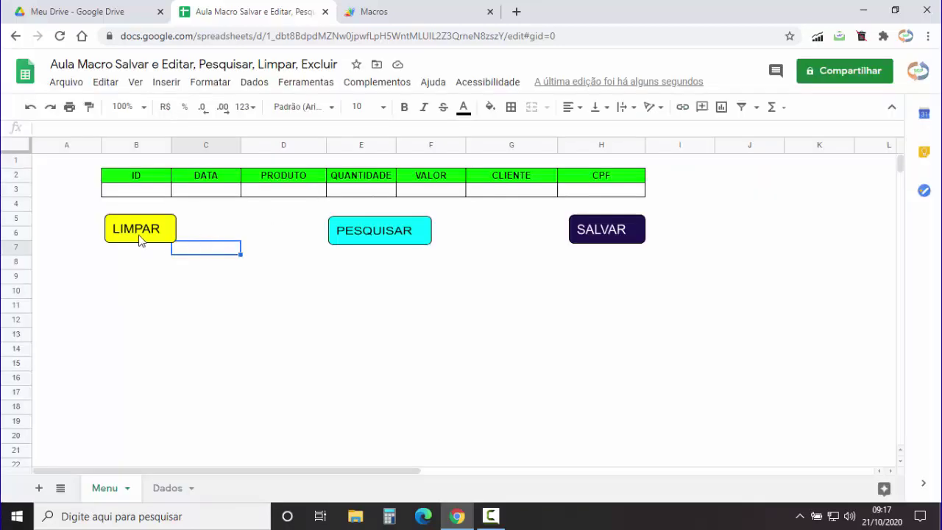
# Assign the Limpar script to the LIMPAR button.
pyautogui.click(167, 227)
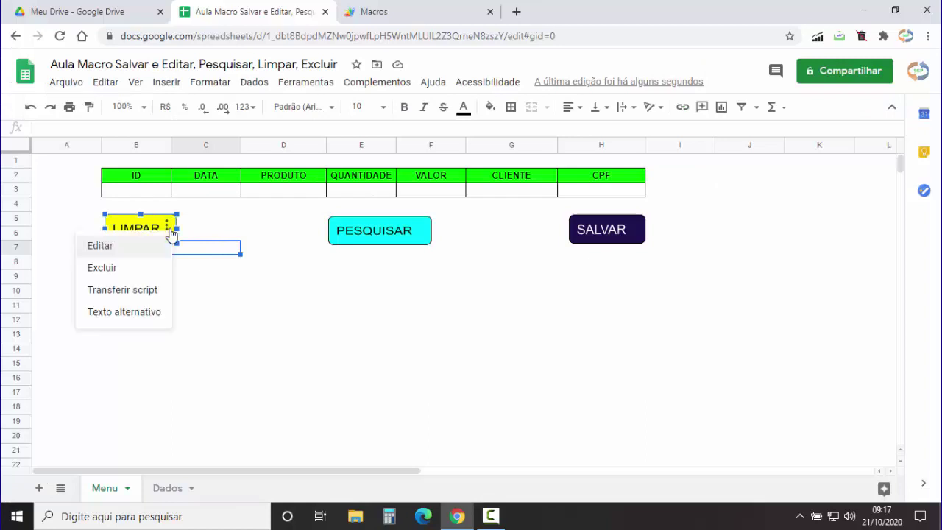
pyautogui.click(143, 295)
pyautogui.write('Limpar')
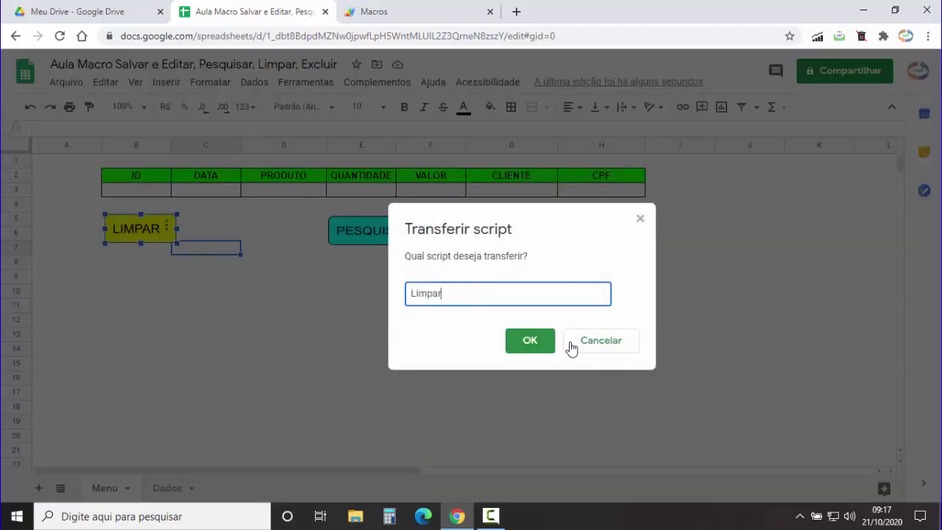
pyautogui.click(531, 343)
pyautogui.click(246, 293)
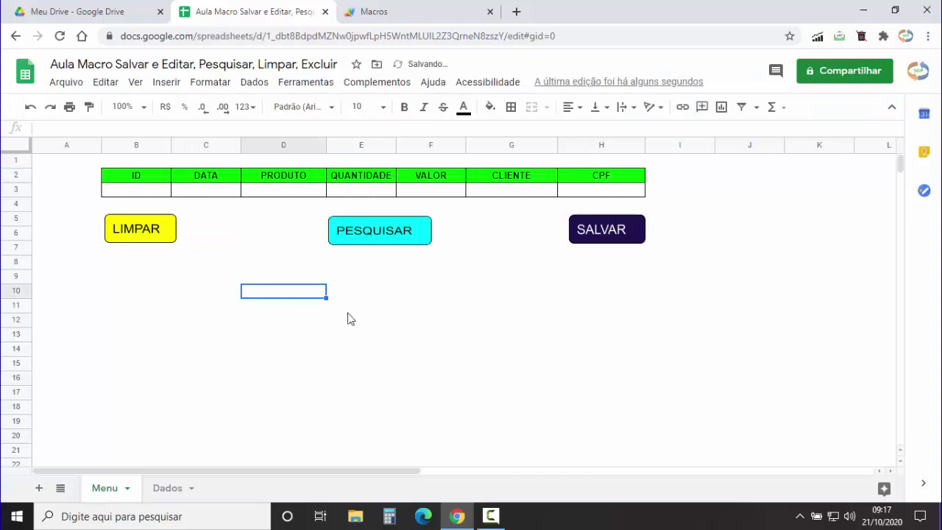
# Test by looking up ID 1 with PESQUISAR, then clearing it with LIMPAR.
pyautogui.click(134, 193)
pyautogui.write('1')
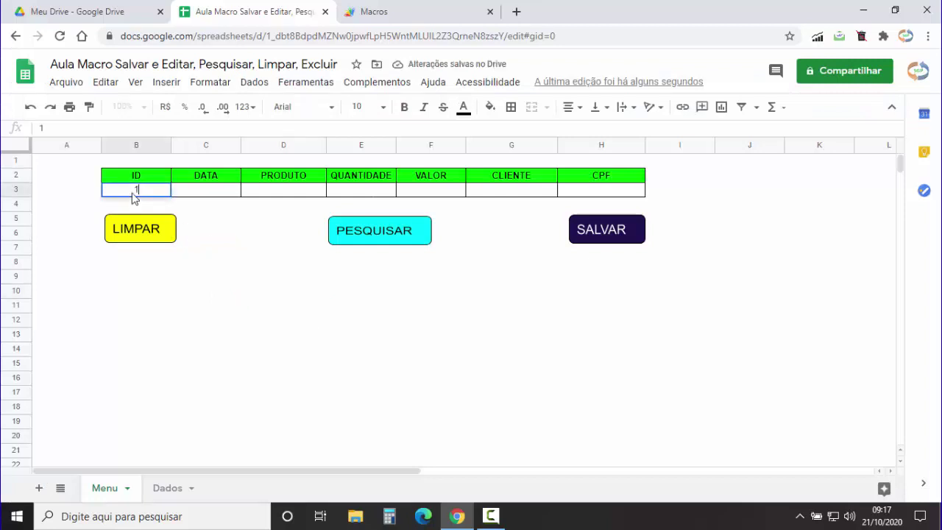
pyautogui.press('Return')
pyautogui.click(374, 234)
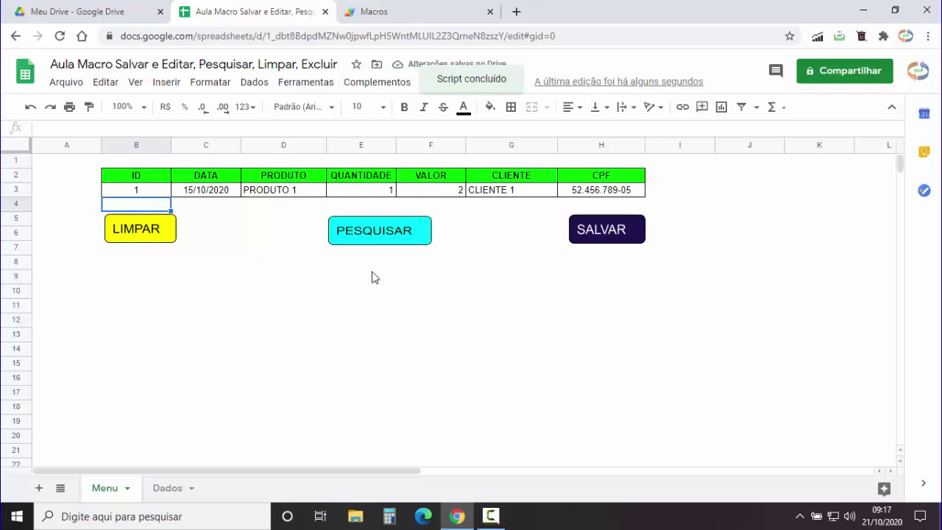
pyautogui.click(148, 243)
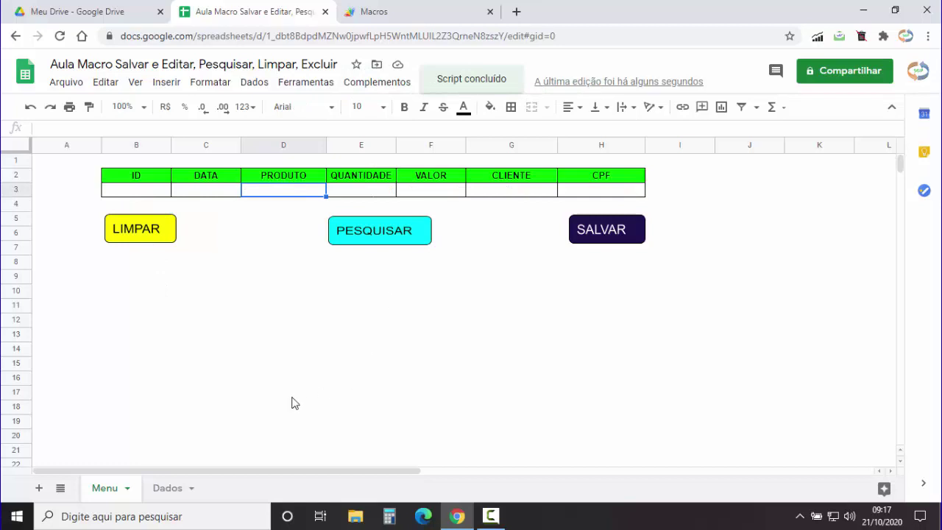
pyautogui.click(390, 15)
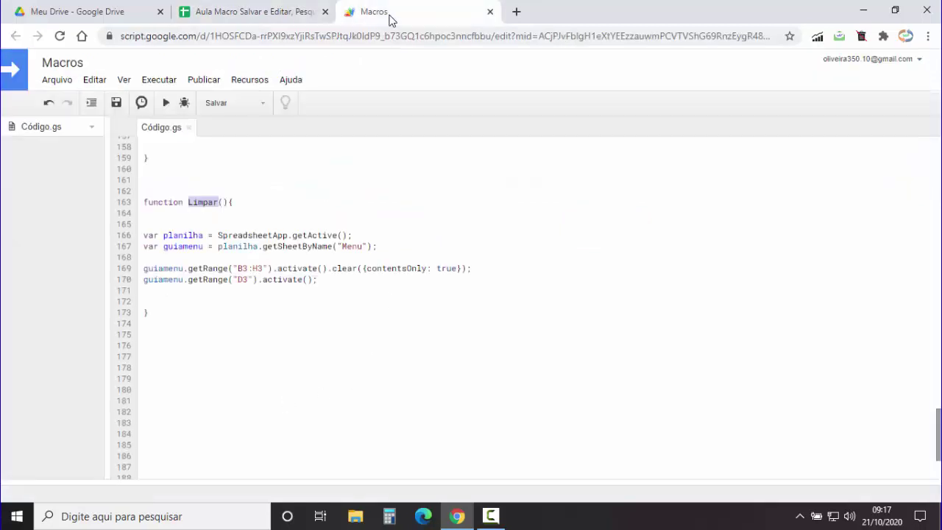
# Try replacing the edit branch's two clearing lines 82–83 with a Limpar() call, then undo it.
pyautogui.click(215, 213)
pyautogui.moveTo(228, 201); pyautogui.dragTo(195, 196)
pyautogui.click(228, 280)
pyautogui.scroll(1, 237, 351)
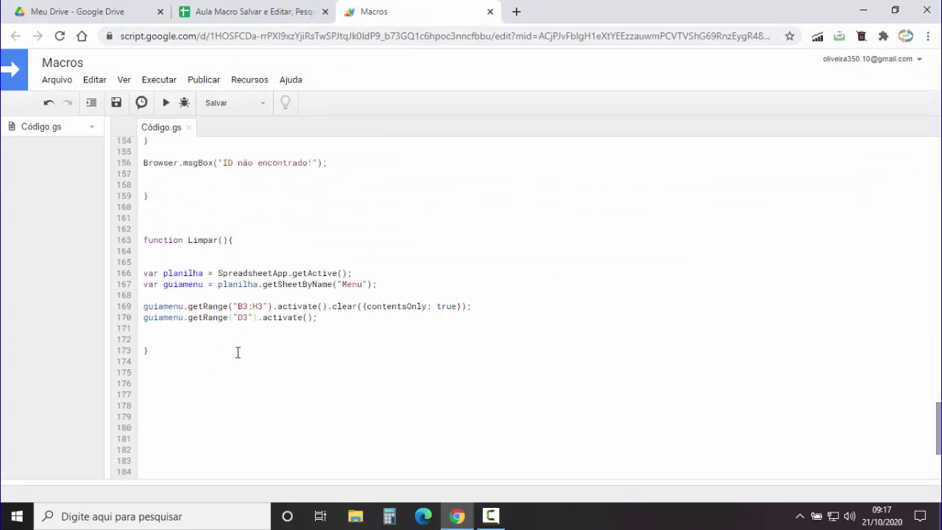
pyautogui.scroll(5, 240, 353)
pyautogui.scroll(5, 248, 360)
pyautogui.scroll(2, 265, 364)
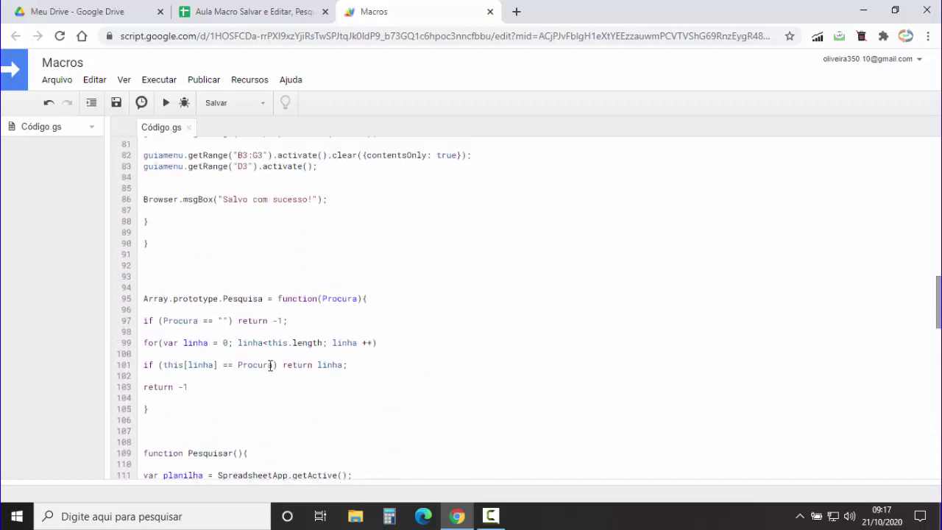
pyautogui.scroll(3, 225, 406)
pyautogui.moveTo(325, 355); pyautogui.dragTo(139, 343)
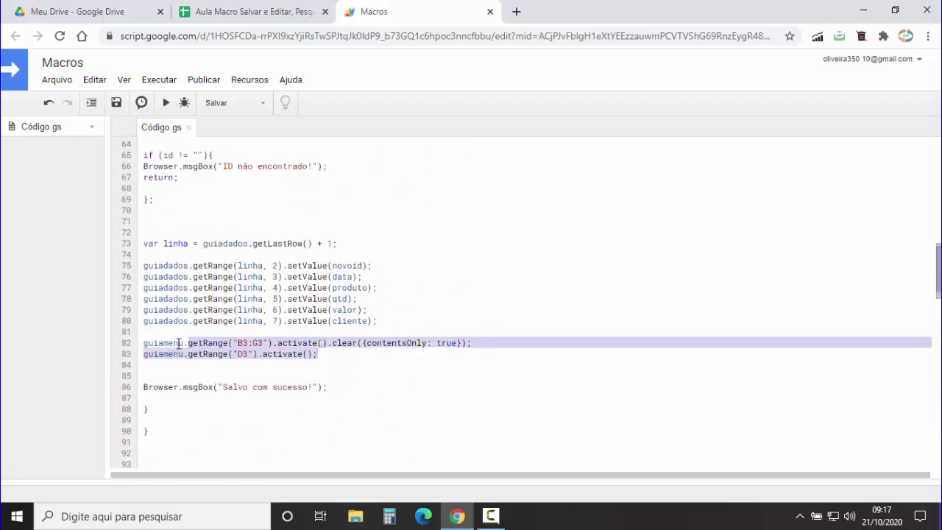
pyautogui.write('Limpar(')
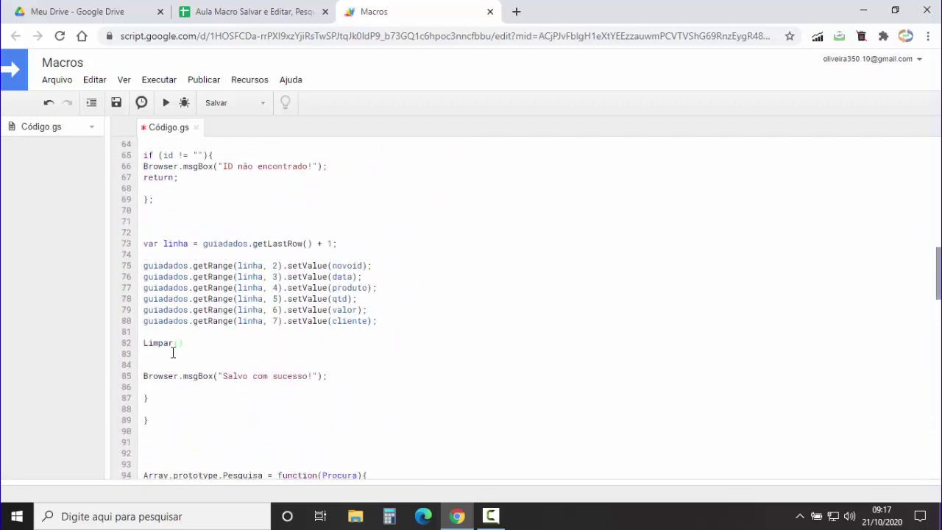
pyautogui.write(';')
pyautogui.moveTo(197, 346); pyautogui.dragTo(142, 345)
pyautogui.hotkey('ctrl', 'c')
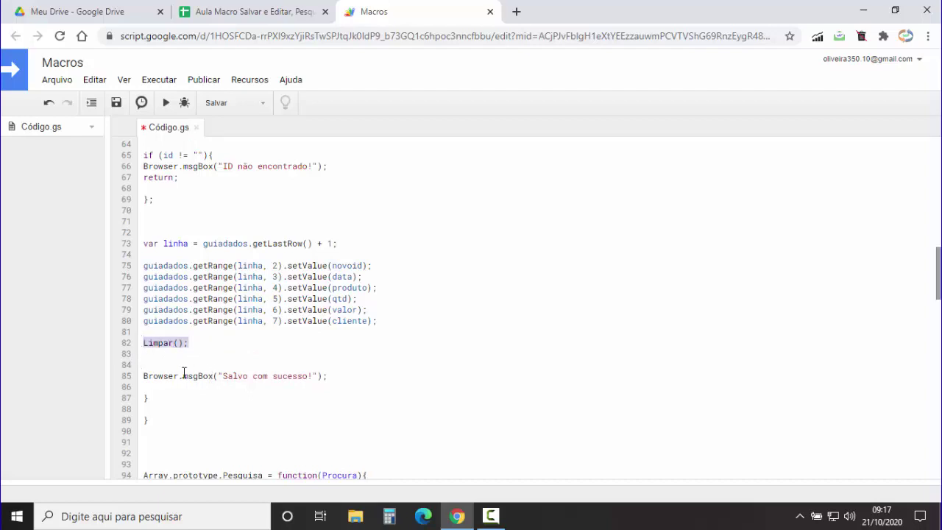
pyautogui.hotkey('ctrl', 'z')
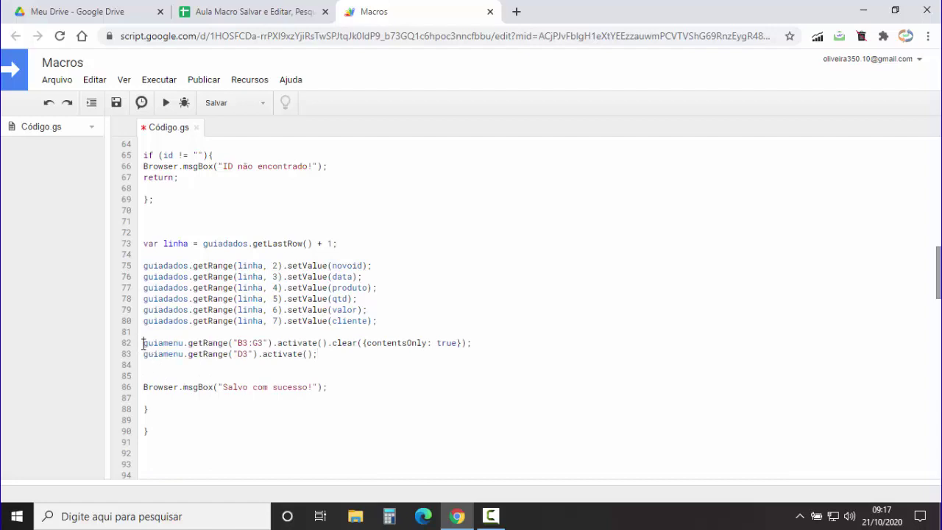
# Comment out lines 82–83, add a Limpar(); call before the message box, and save.
pyautogui.hotkey('ctrl', '/')
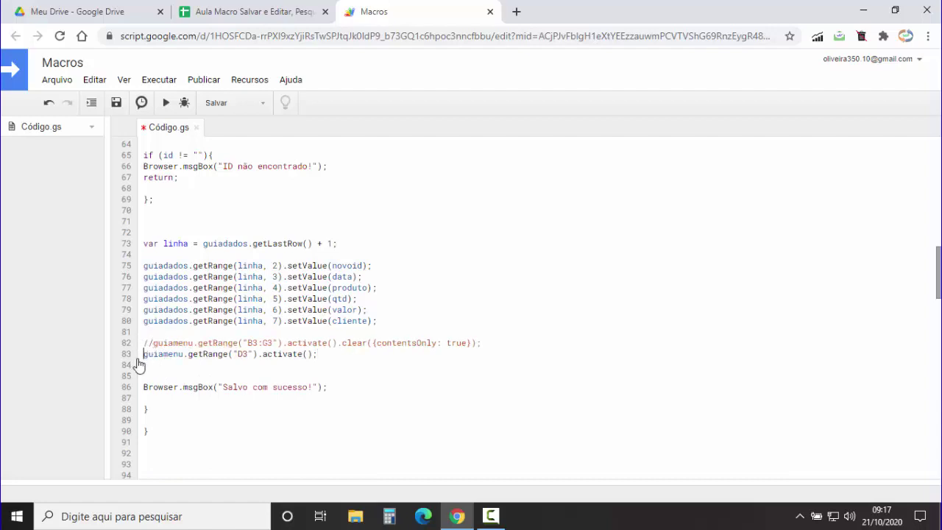
pyautogui.hotkey('ctrl', '/')
pyautogui.press('Return')
pyautogui.hotkey('ctrl', 'v')
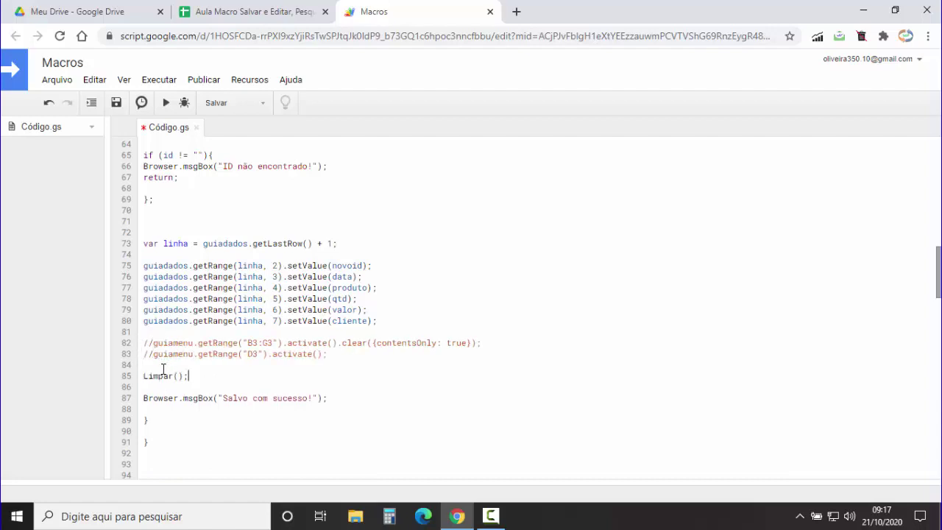
pyautogui.click(117, 103)
# Comment out lines 55–56, insert a Limpar(); call on line 57, and save the script.
pyautogui.scroll(2, 318, 288)
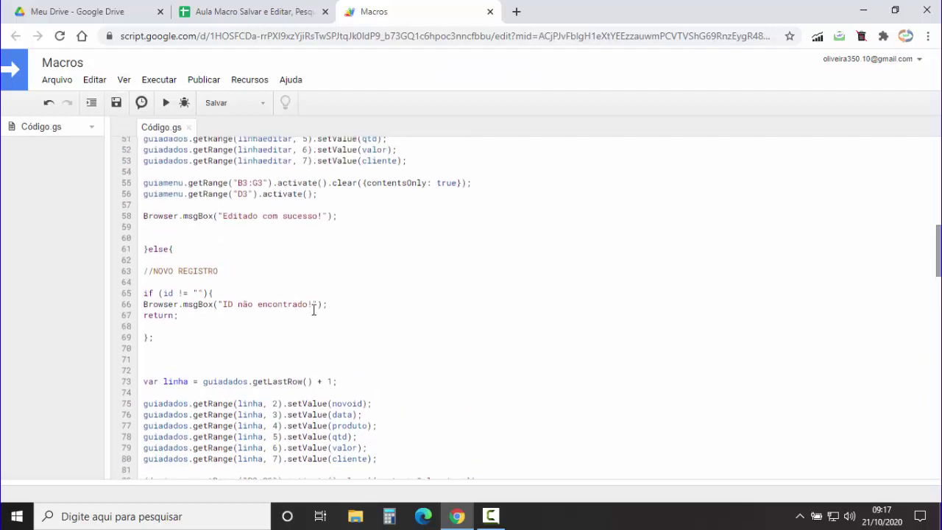
pyautogui.scroll(1, 307, 314)
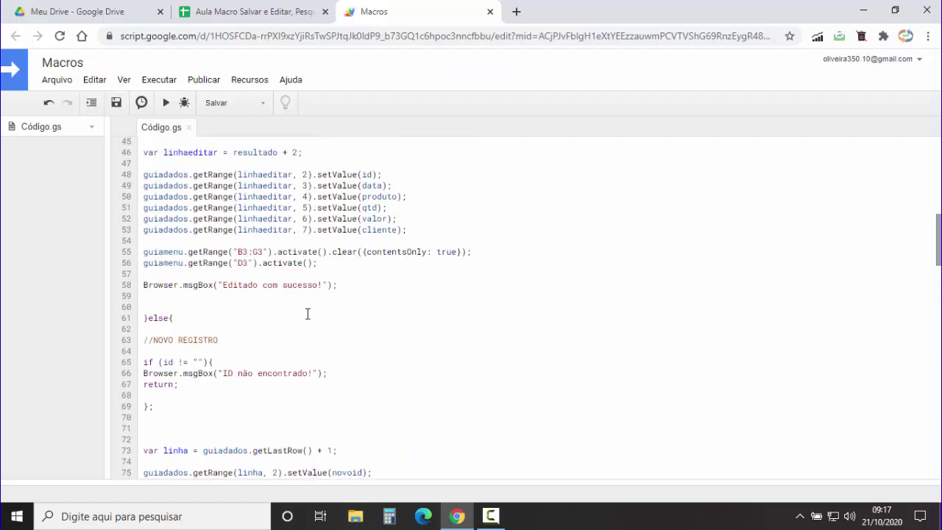
pyautogui.click(149, 252)
pyautogui.write('//')
pyautogui.click(145, 263)
pyautogui.write('//')
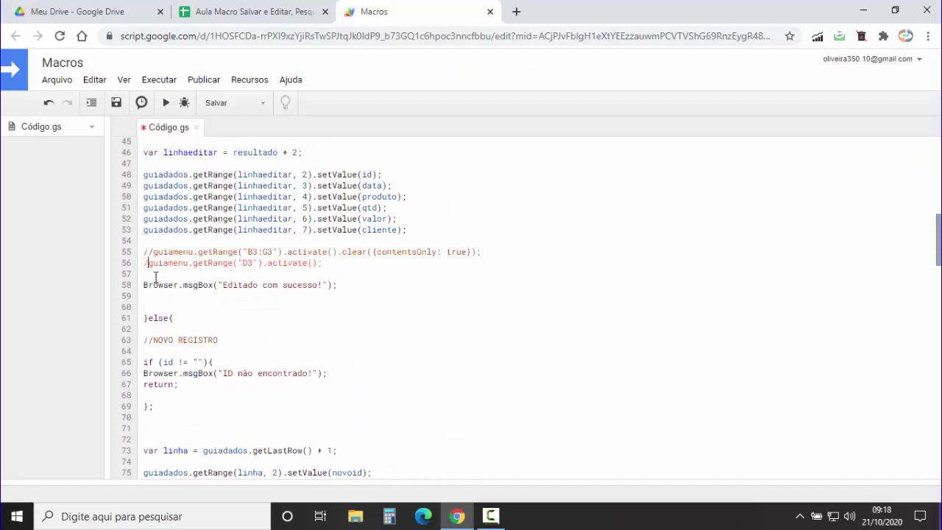
pyautogui.click(155, 276)
pyautogui.press('Return')
pyautogui.write('Limpar();')
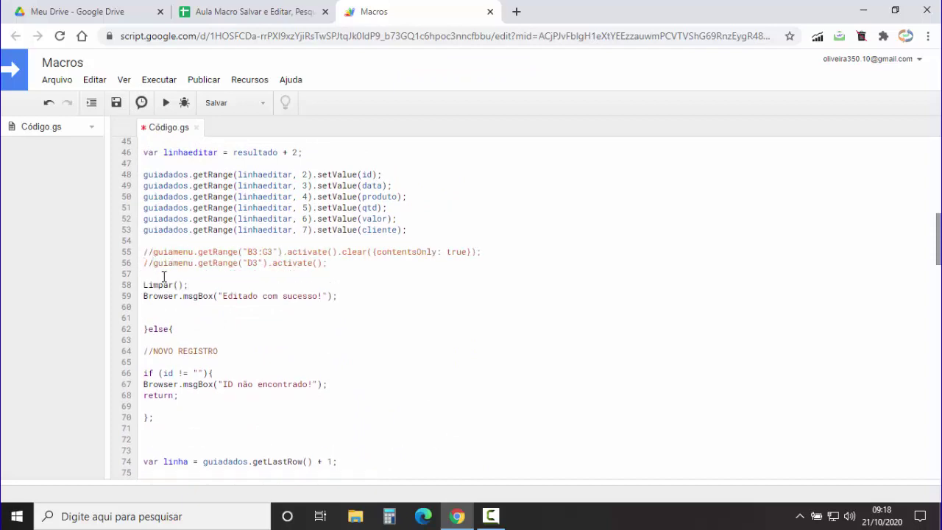
pyautogui.press('Return')
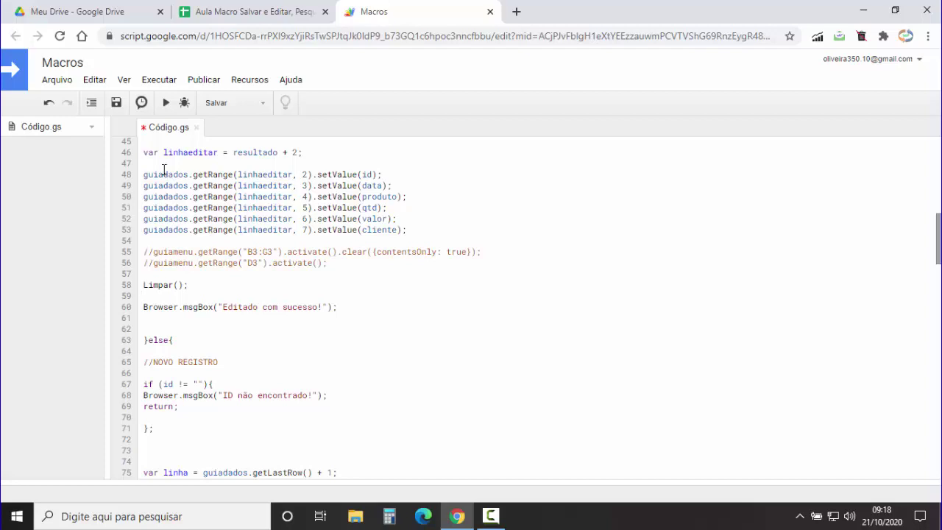
pyautogui.click(117, 103)
pyautogui.scroll(1, 361, 247)
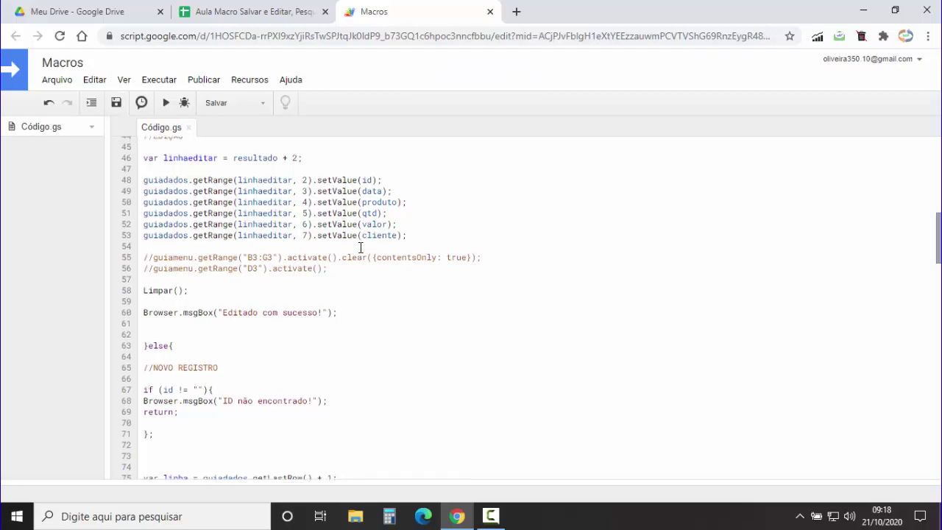
pyautogui.scroll(3, 361, 248)
pyautogui.scroll(2, 383, 290)
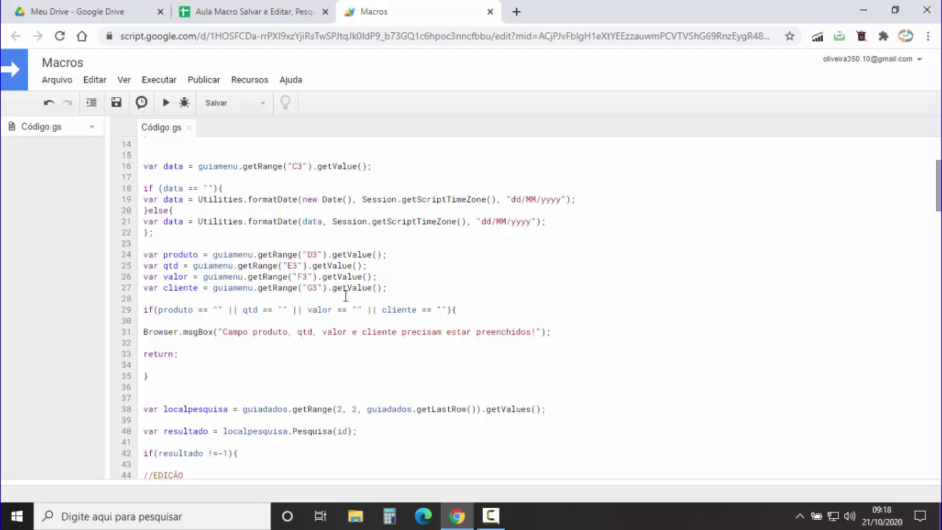
# Duplicate the cliente line as var cpf = guiamenu.getRange("H3").getValue();.
pyautogui.moveTo(397, 289); pyautogui.dragTo(148, 295)
pyautogui.hotkey('ctrl', 'c')
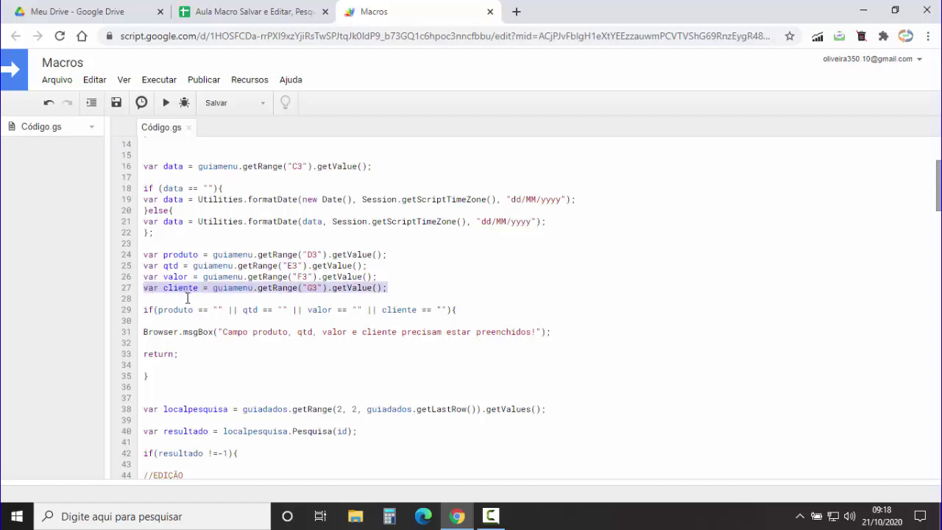
pyautogui.click(156, 301)
pyautogui.hotkey('ctrl', 'v')
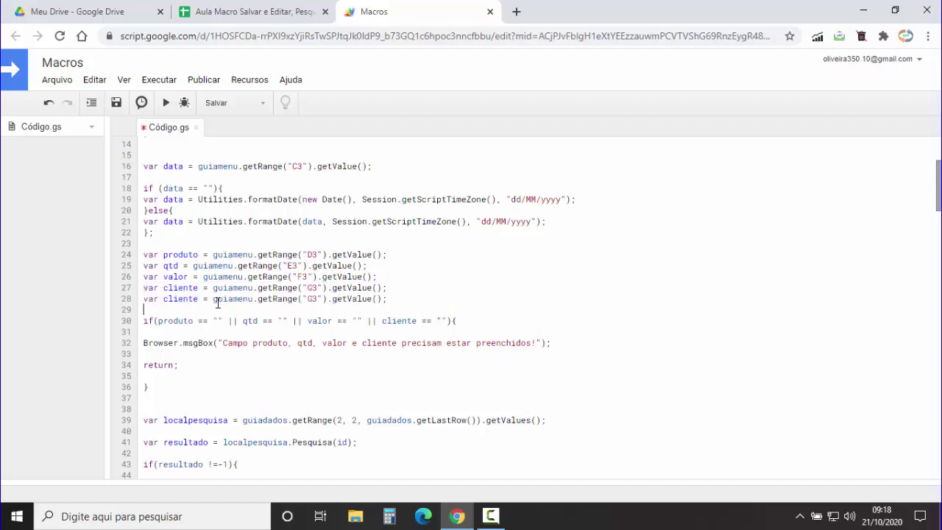
pyautogui.click(201, 300)
pyautogui.press('BackSpace')
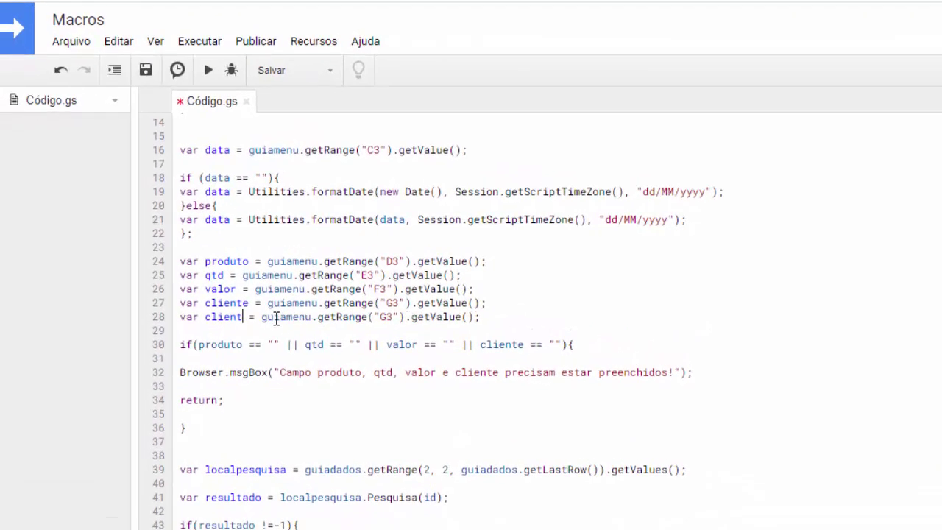
pyautogui.press('BackSpace')
pyautogui.press('BackSpace')
pyautogui.press('BackSpace')
pyautogui.press('BackSpace')
pyautogui.press('BackSpace')
pyautogui.write('PF')
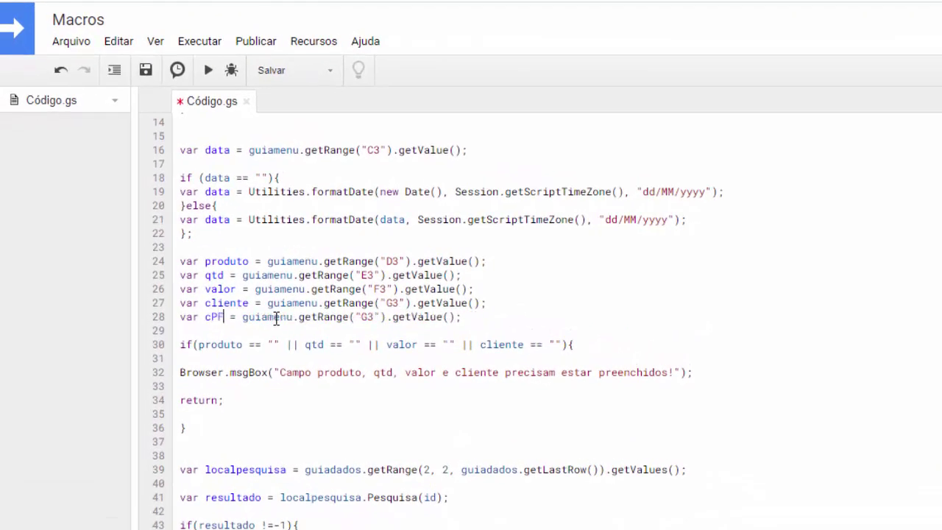
pyautogui.press('BackSpace')
pyautogui.press('BackSpace')
pyautogui.write('pf')
pyautogui.click(365, 322)
pyautogui.press('BackSpace')
pyautogui.write('H')
# Add || cpf == "" to the empty-field check condition.
pyautogui.moveTo(564, 343); pyautogui.dragTo(465, 346)
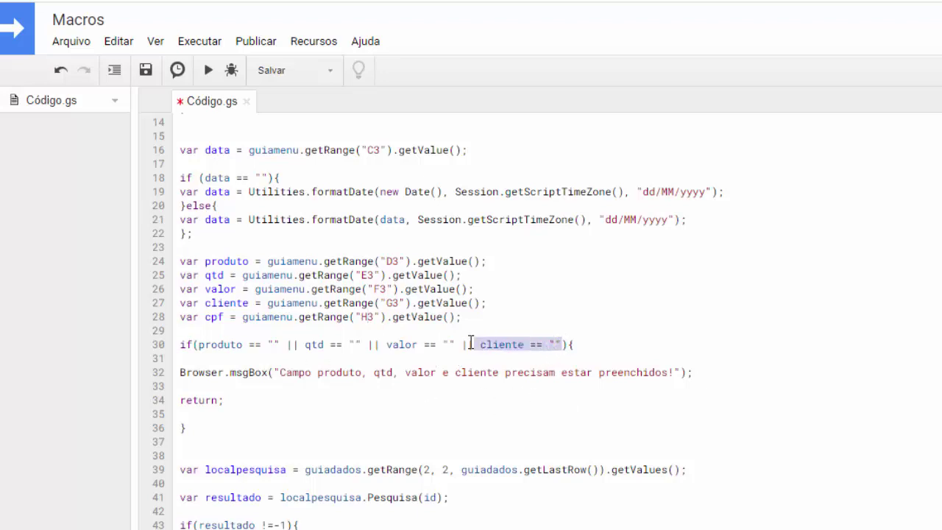
pyautogui.hotkey('ctrl', 'c')
pyautogui.click(563, 344)
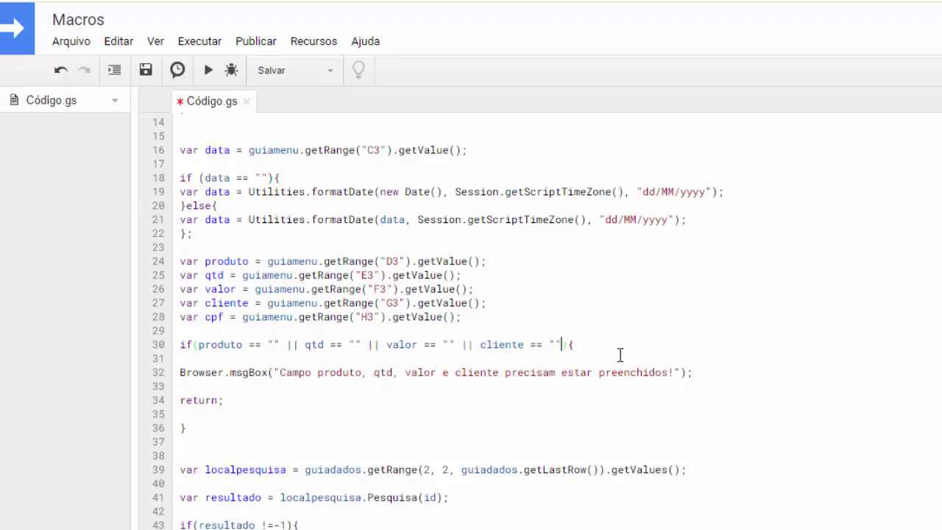
pyautogui.hotkey('ctrl', 'v')
pyautogui.doubleClick(209, 316)
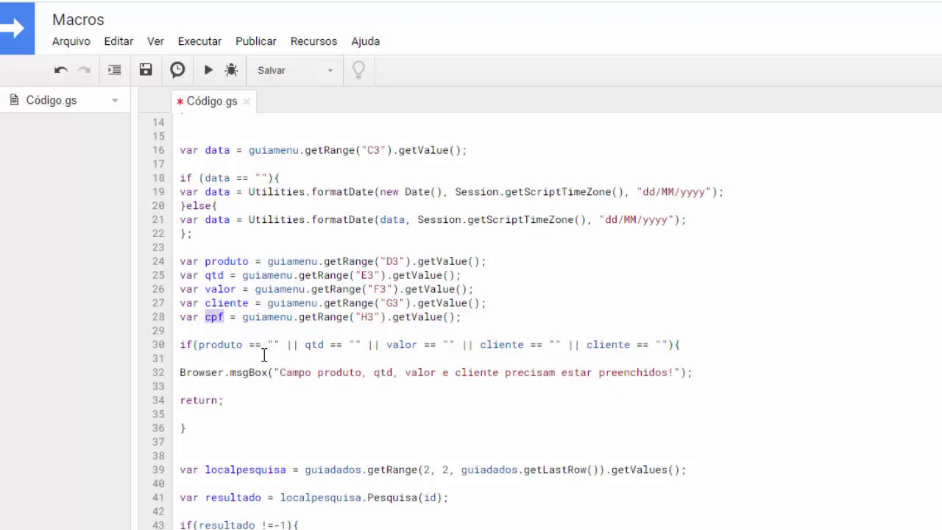
pyautogui.moveTo(631, 344); pyautogui.dragTo(587, 343)
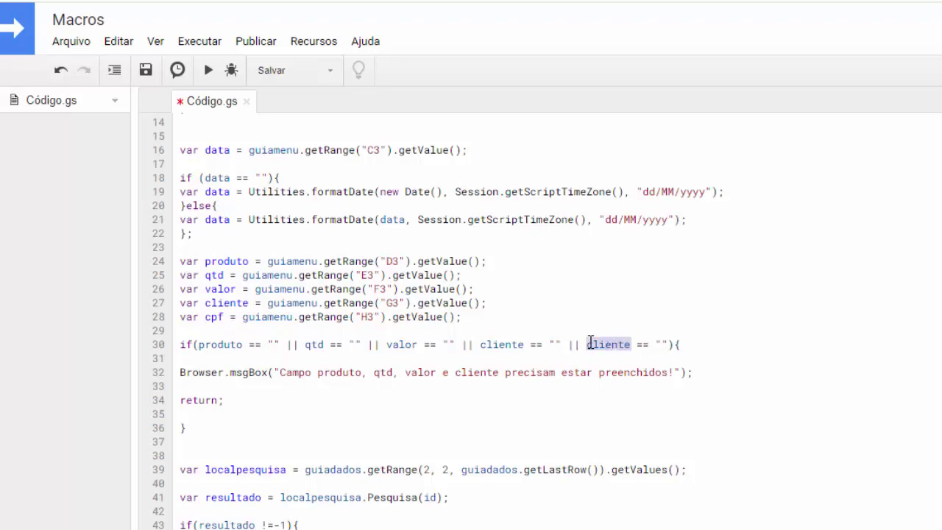
pyautogui.hotkey('ctrl', 'v')
pyautogui.click(573, 407)
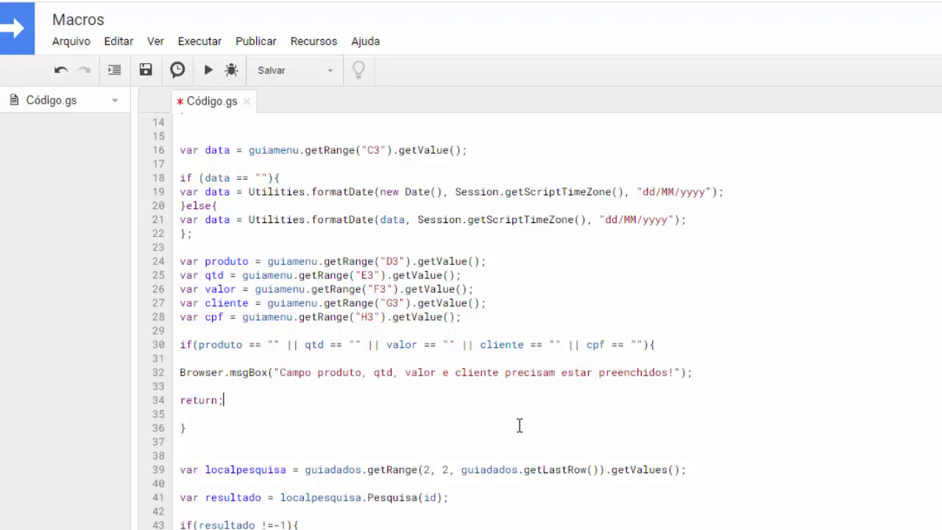
# In the edit branch, add a copy of the cliente write line that writes cpf to column 8.
pyautogui.scroll(-4, 350, 402)
pyautogui.scroll(-4, 354, 398)
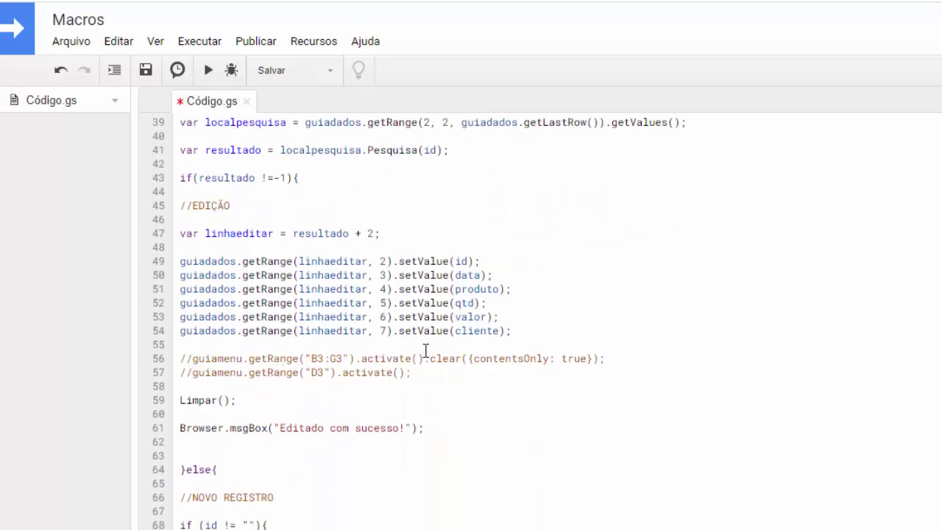
pyautogui.moveTo(524, 332); pyautogui.dragTo(177, 334)
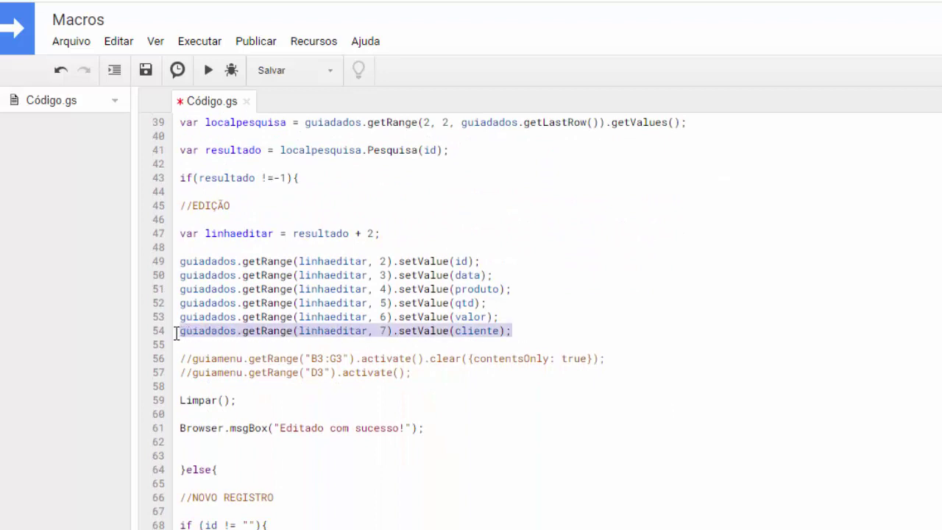
pyautogui.click(213, 347)
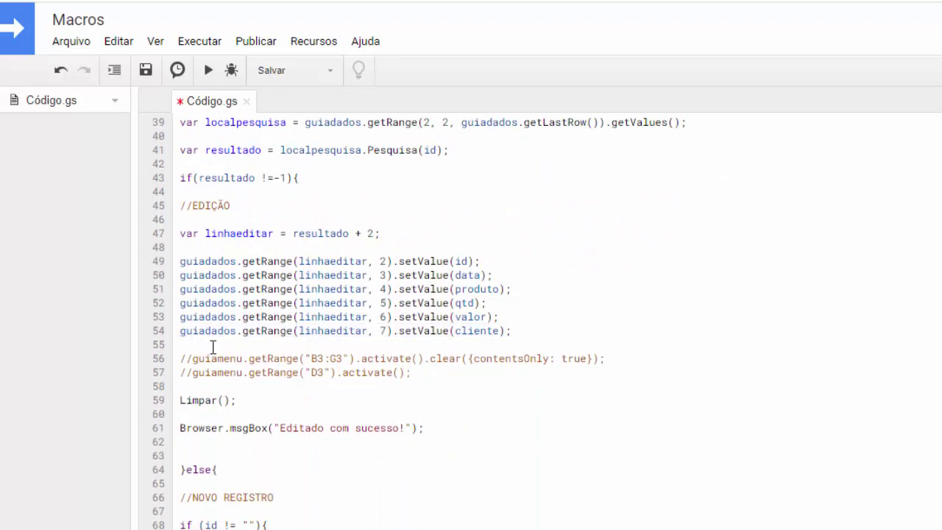
pyautogui.hotkey('ctrl', 'v')
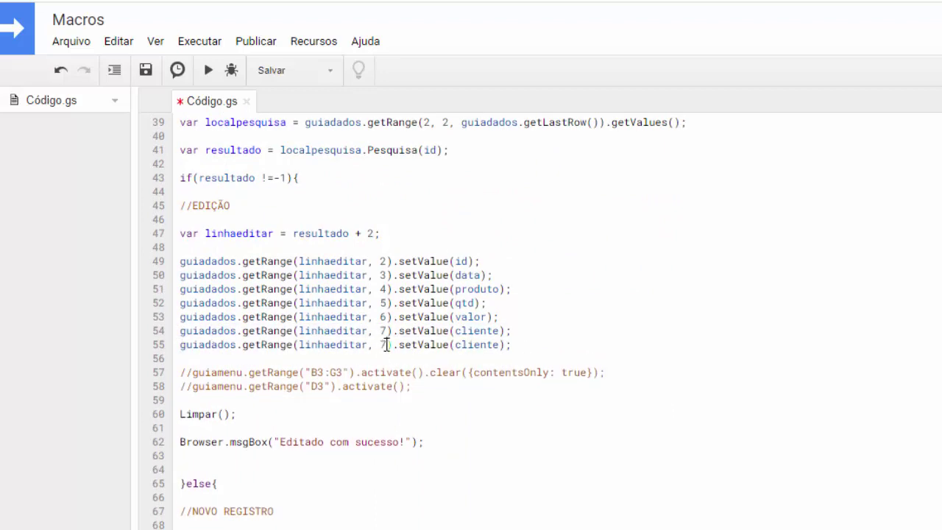
pyautogui.press('BackSpace')
pyautogui.write('8')
pyautogui.scroll(1, 427, 260)
pyautogui.scroll(2, 423, 264)
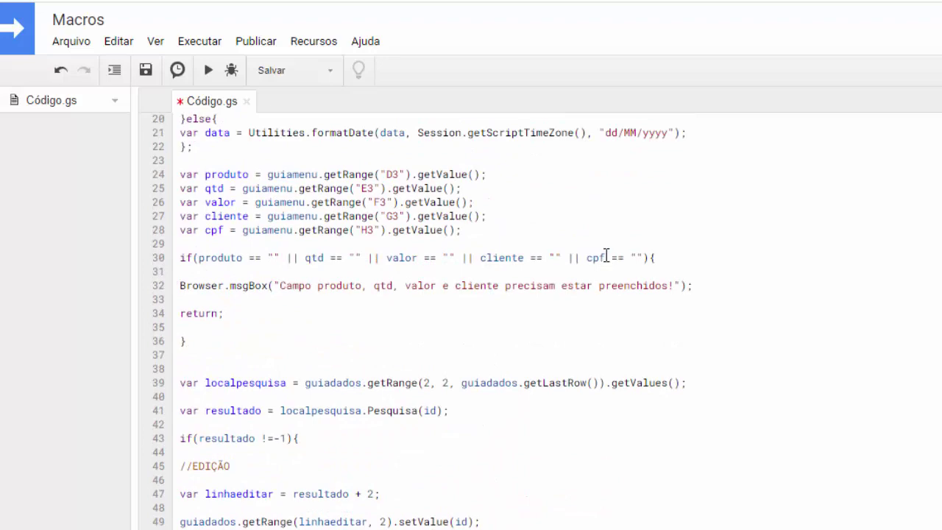
pyautogui.doubleClick(600, 257)
pyautogui.scroll(-4, 584, 375)
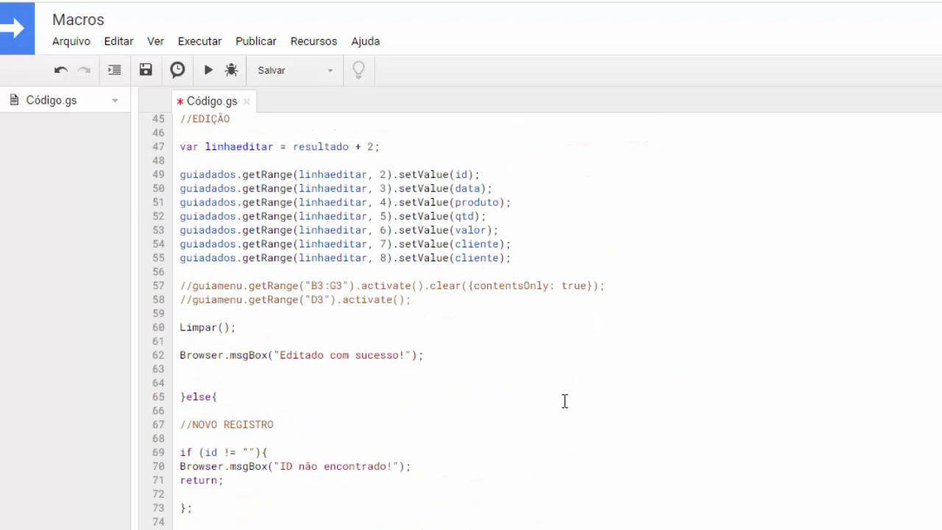
pyautogui.moveTo(500, 257); pyautogui.dragTo(455, 259)
pyautogui.write('cpf')
pyautogui.scroll(-3, 473, 320)
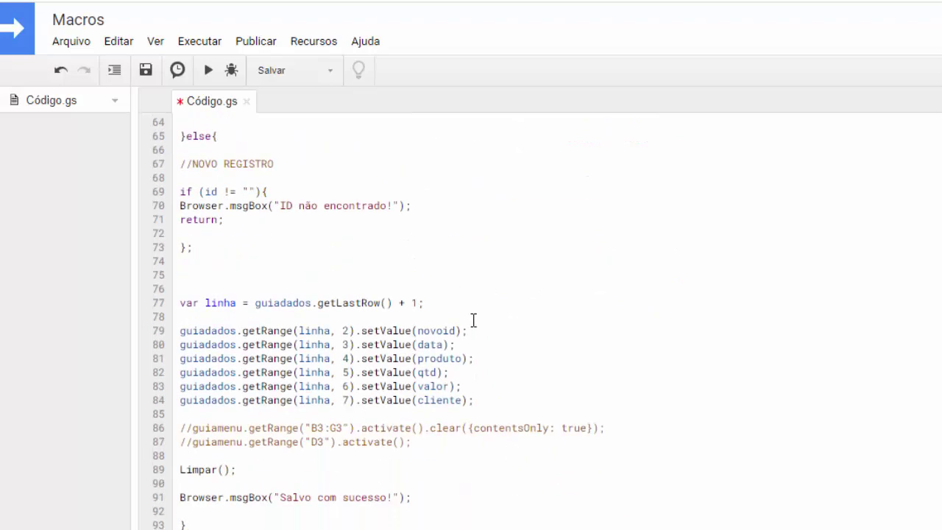
pyautogui.scroll(-2, 456, 315)
# Do the same in the new-record branch, writing cpf to column 8, and save with Ctrl+S.
pyautogui.moveTo(475, 229); pyautogui.dragTo(179, 230)
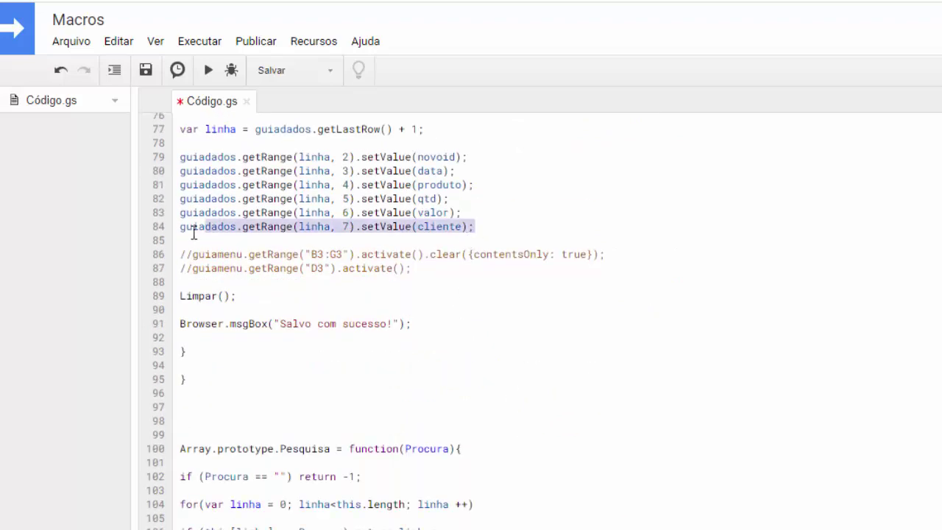
pyautogui.click(201, 241)
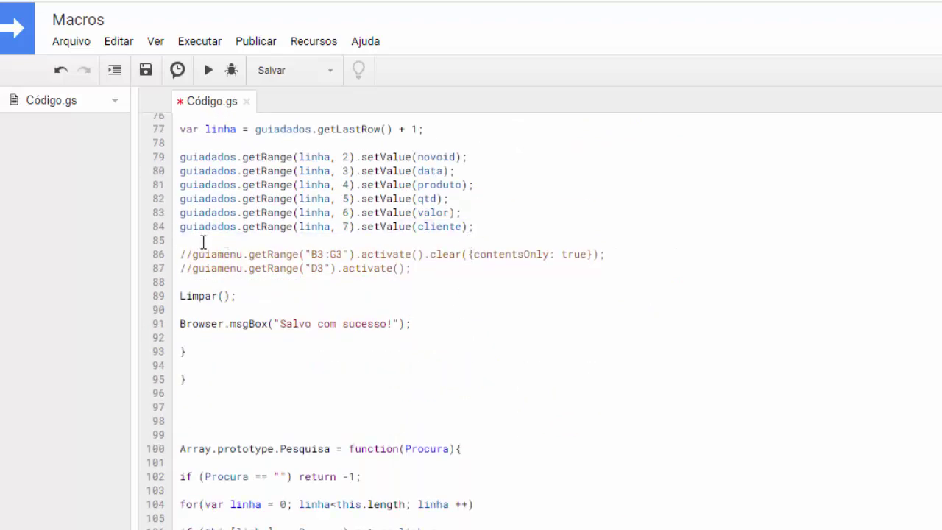
pyautogui.hotkey('ctrl', 'v')
pyautogui.doubleClick(349, 241)
pyautogui.write('8')
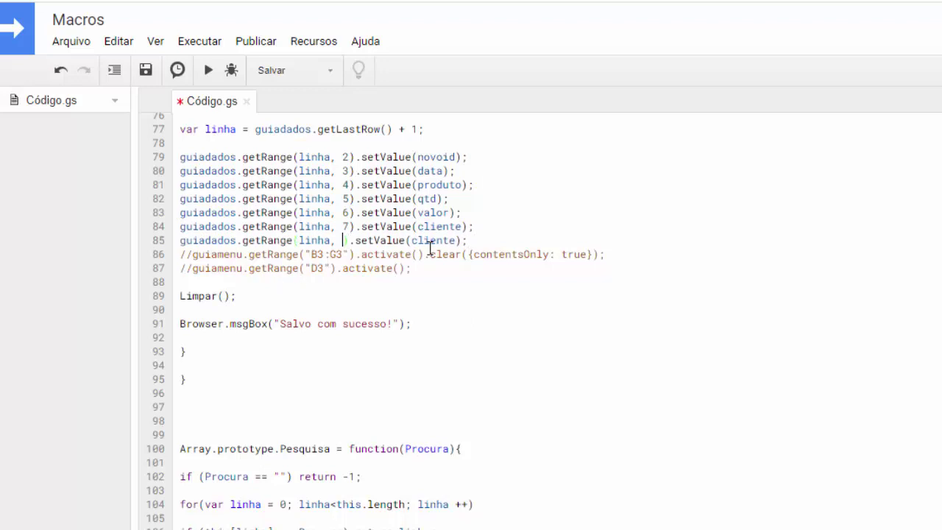
pyautogui.click(511, 244)
pyautogui.press('Return')
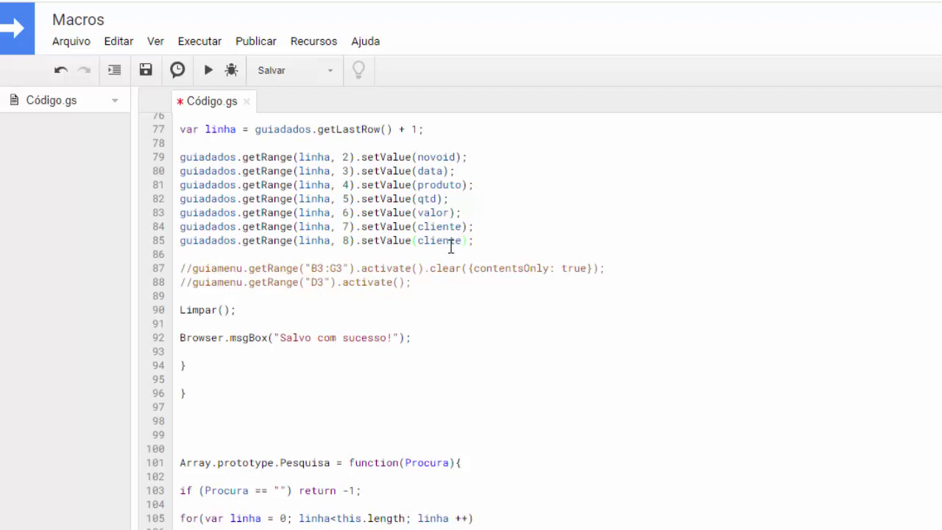
pyautogui.press('BackSpace')
pyautogui.press('BackSpace')
pyautogui.press('BackSpace')
pyautogui.write('pf')
pyautogui.click(472, 351)
pyautogui.hotkey('ctrl', 's')
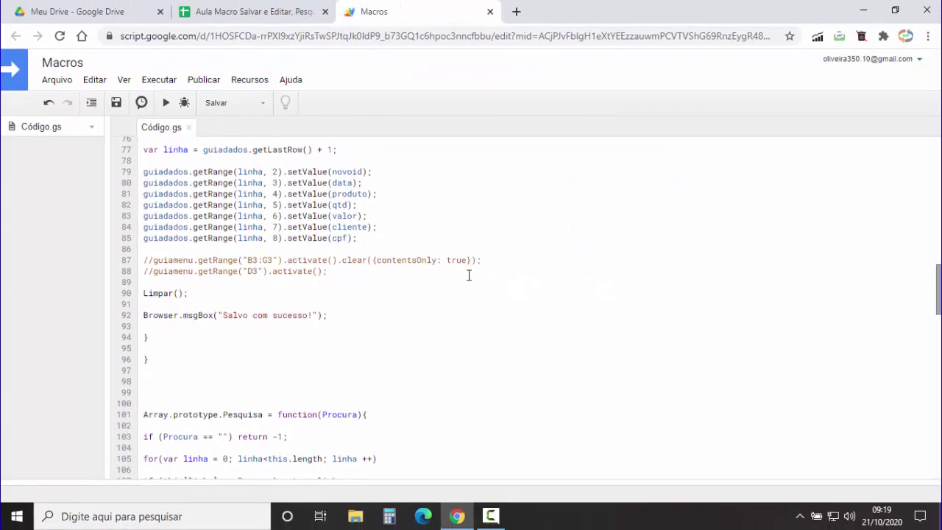
pyautogui.scroll(-5, 333, 269)
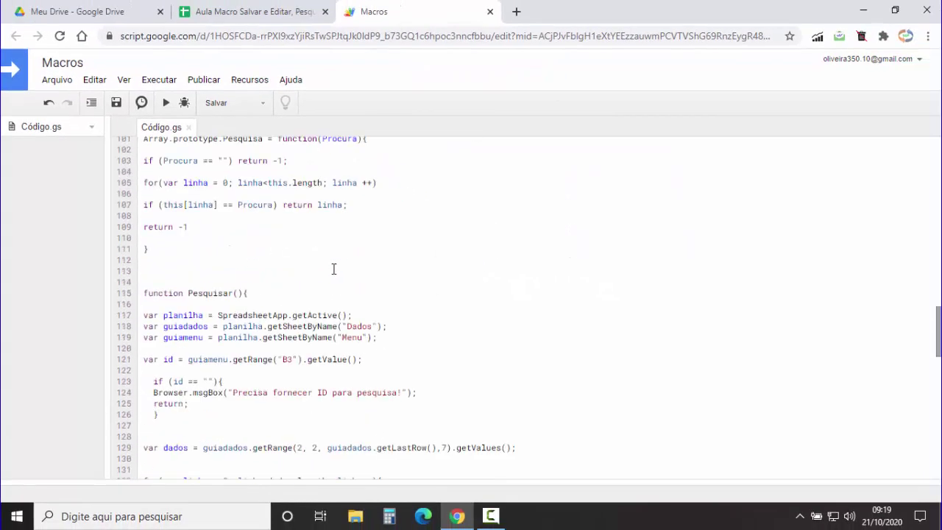
# Fill the Menu form with PRODUTO 6, quantity 6, value 6, CLIENTE 6 and a sample CPF number.
pyautogui.click(239, 13)
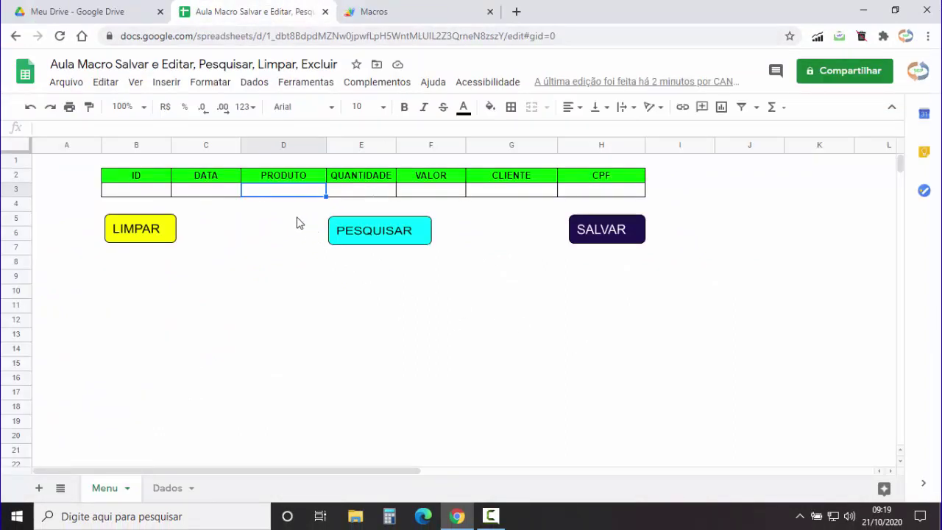
pyautogui.write('PRO')
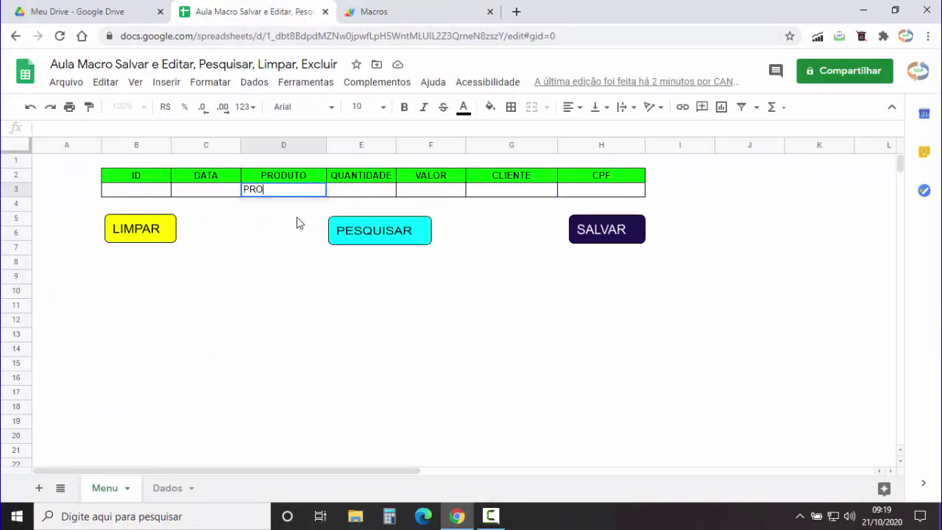
pyautogui.write('DUTO 6')
pyautogui.press('Tab')
pyautogui.write('6')
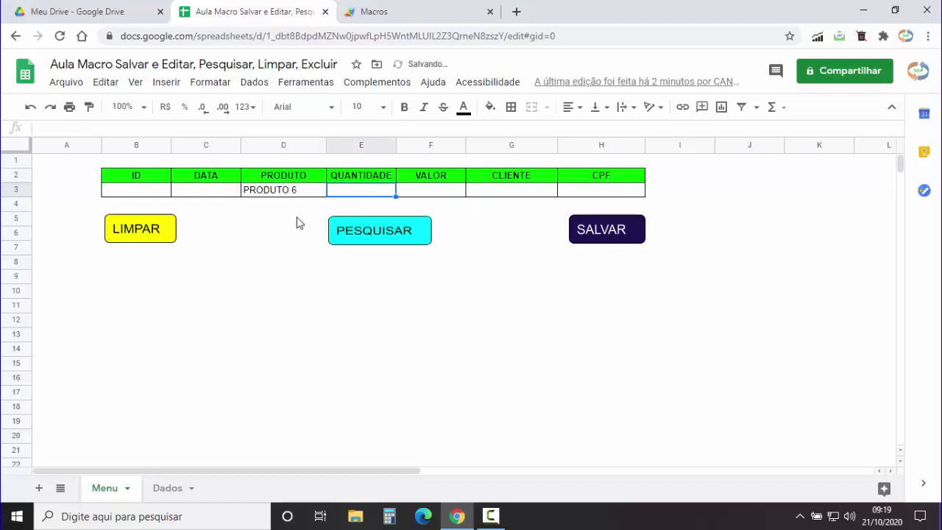
pyautogui.press('Tab')
pyautogui.write('6')
pyautogui.press('Tab')
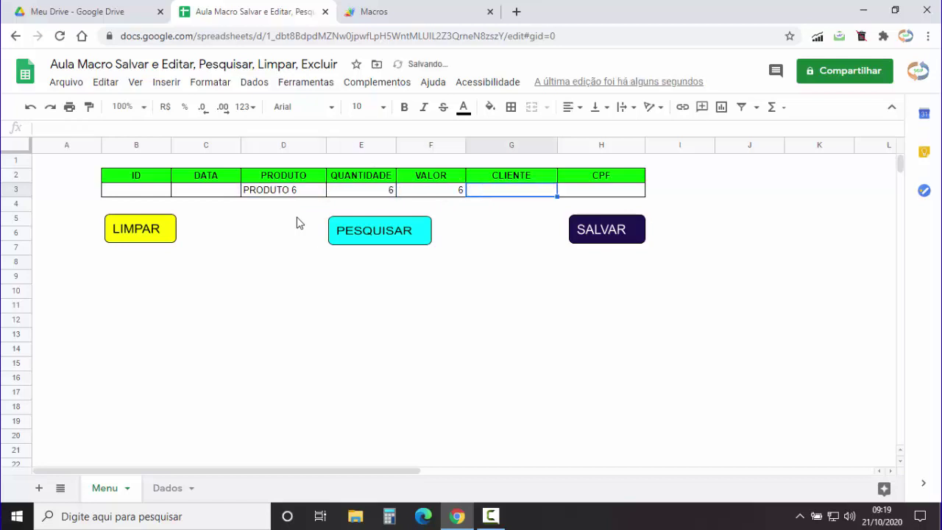
pyautogui.write('CLIENTE 6')
pyautogui.press('Tab')
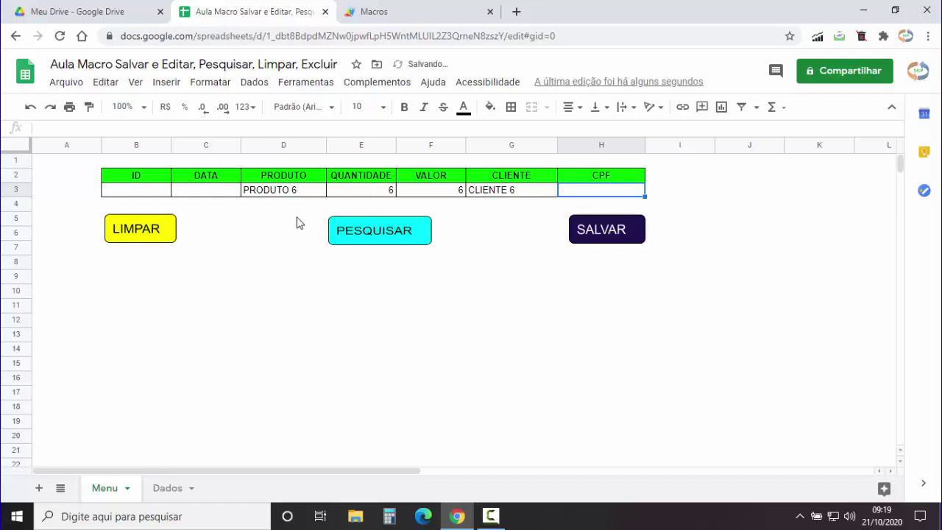
pyautogui.write('23.456.789-')
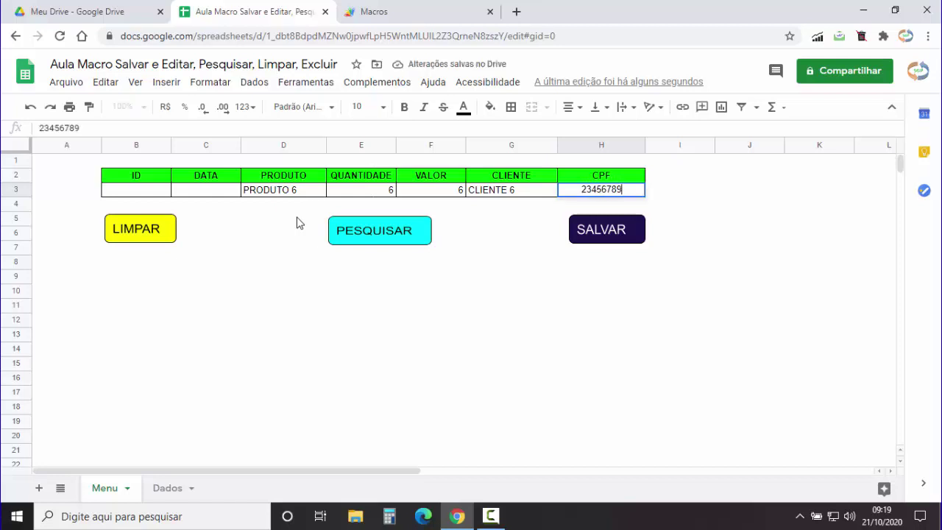
pyautogui.write('08')
pyautogui.press('Return')
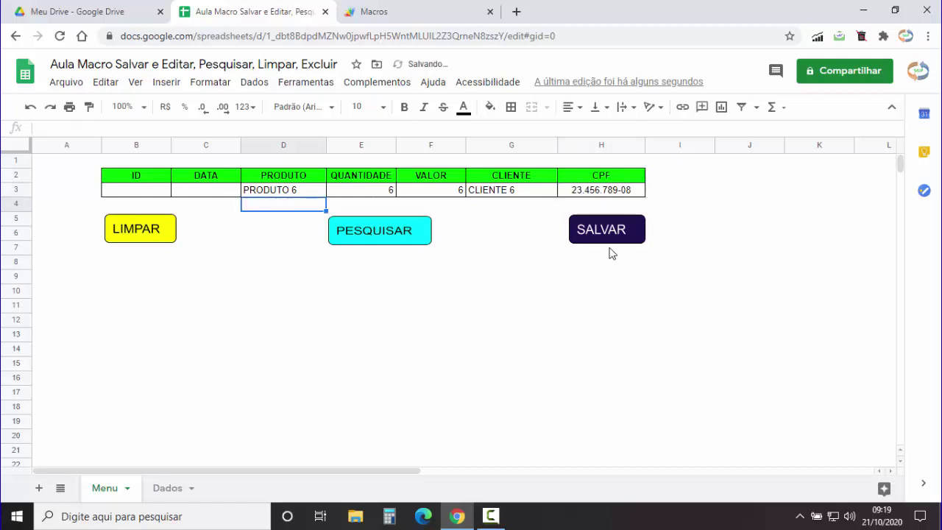
# Save the form with SALVAR, confirm 'Salvo com sucesso!', and inspect the unformatted CPF in Dados H7.
pyautogui.click(612, 236)
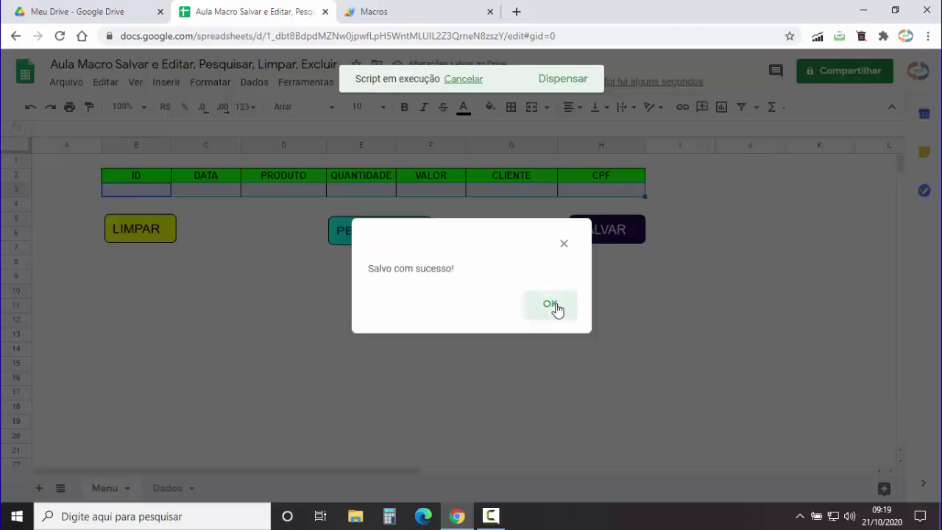
pyautogui.click(552, 305)
pyautogui.click(170, 489)
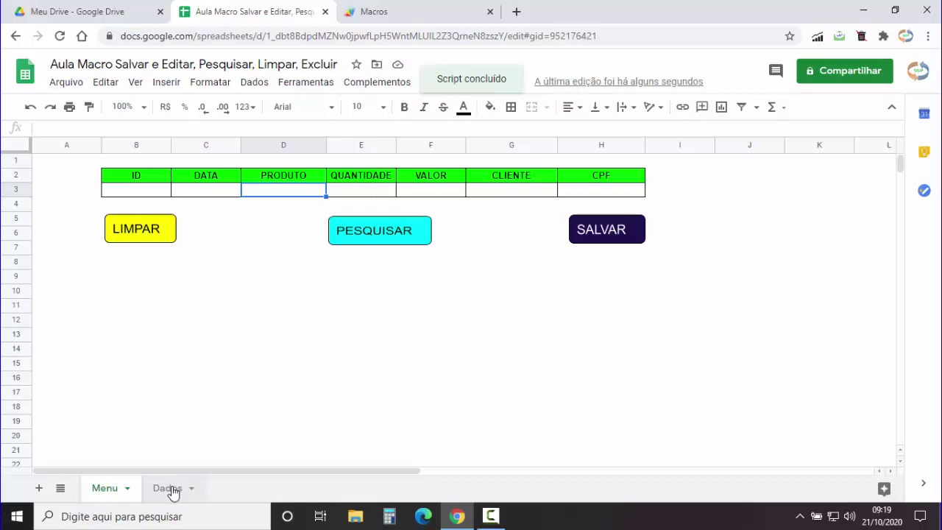
pyautogui.click(631, 248)
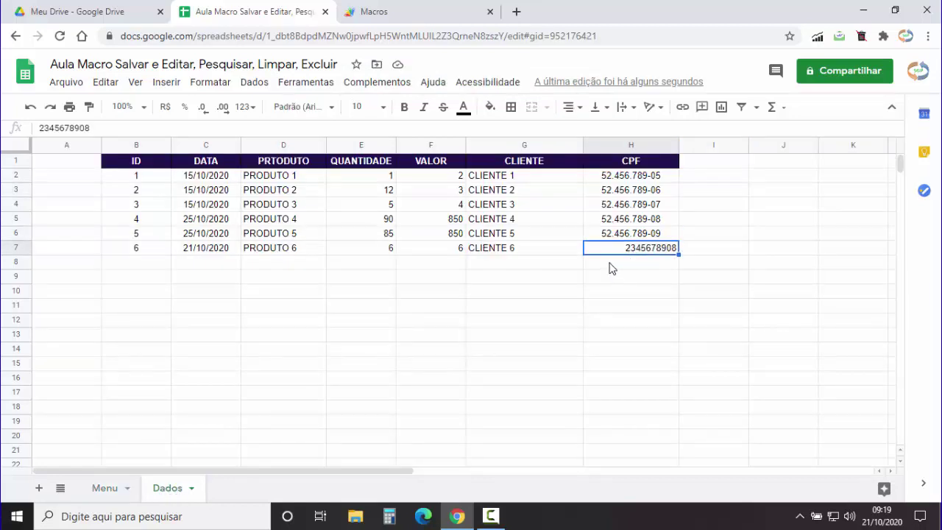
# Give column H the custom number format 00"."000"."000"-"00 and centre-align it.
pyautogui.click(633, 142)
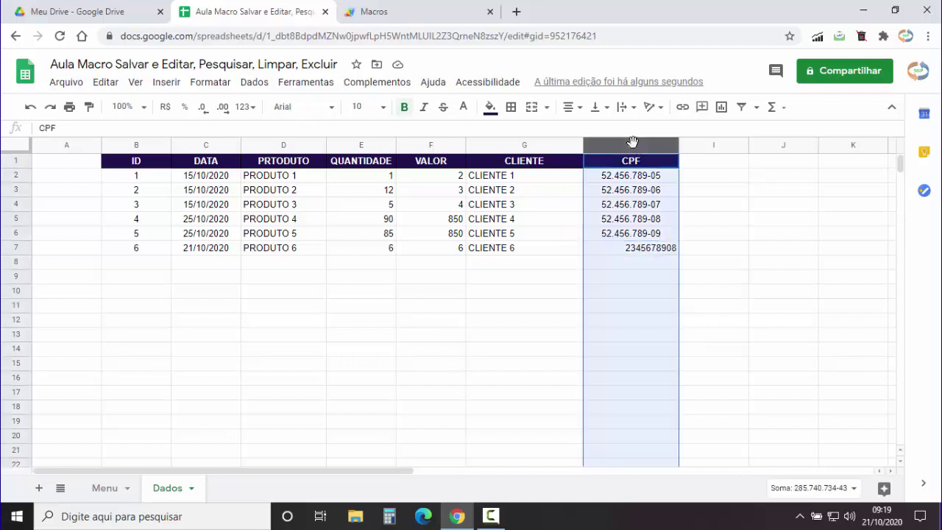
pyautogui.click(210, 81)
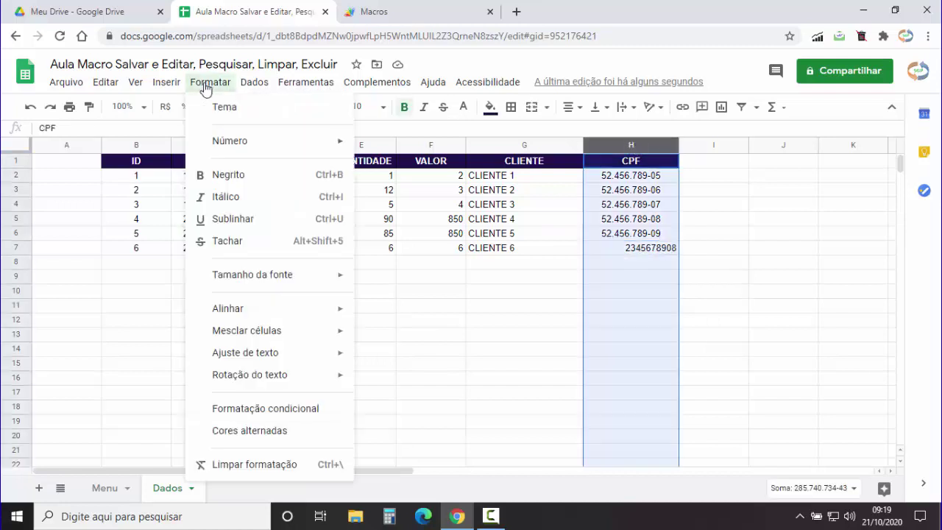
pyautogui.moveTo(236, 141)
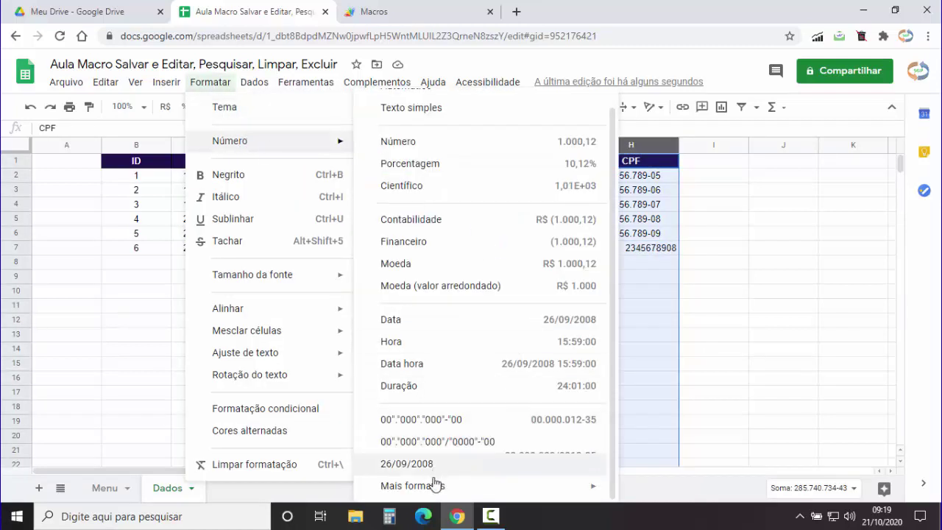
pyautogui.moveTo(431, 486)
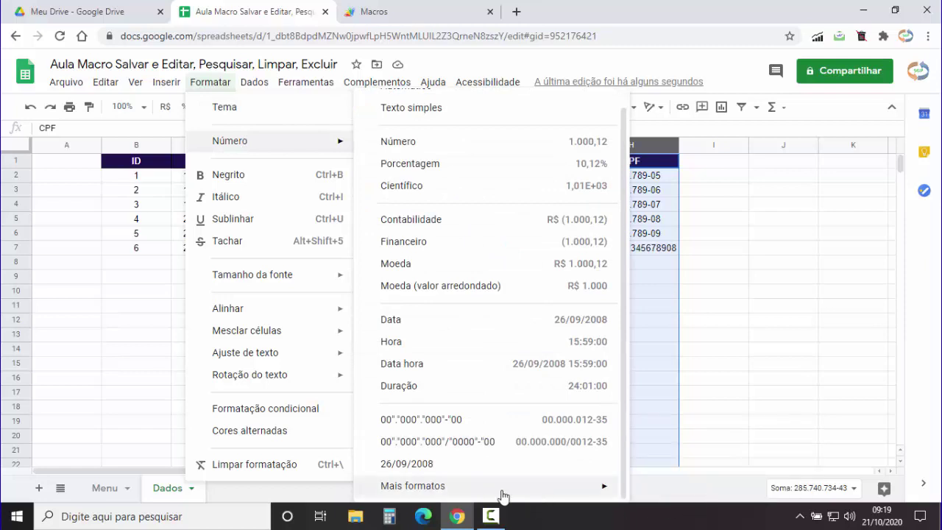
pyautogui.click(762, 486)
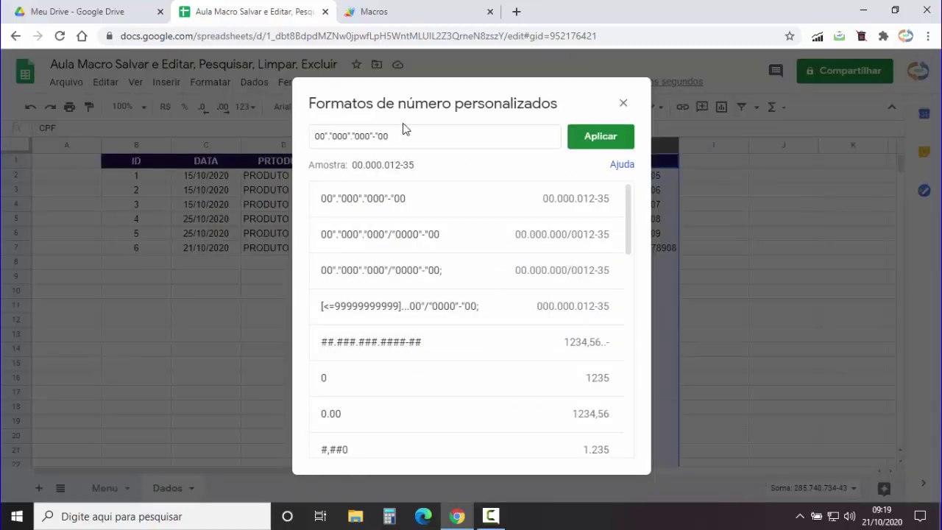
pyautogui.moveTo(397, 137); pyautogui.dragTo(310, 140)
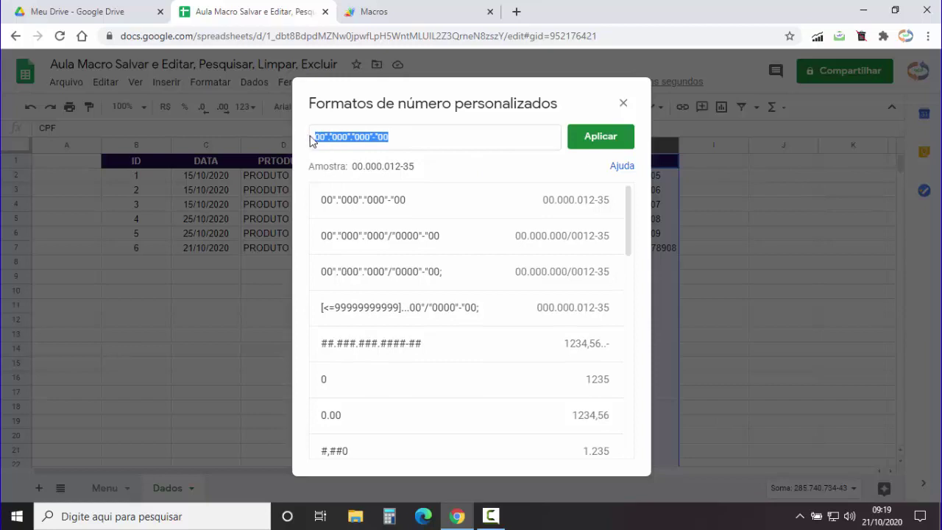
pyautogui.click(597, 143)
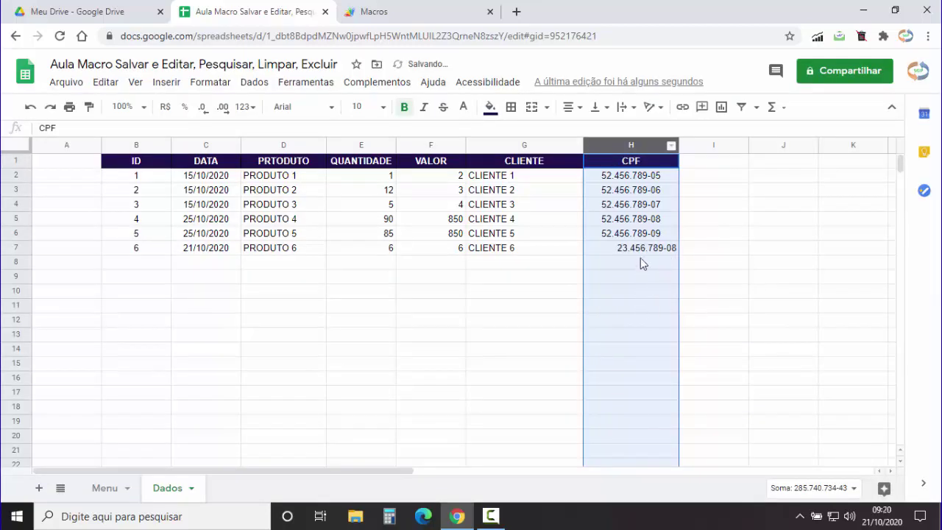
pyautogui.click(573, 107)
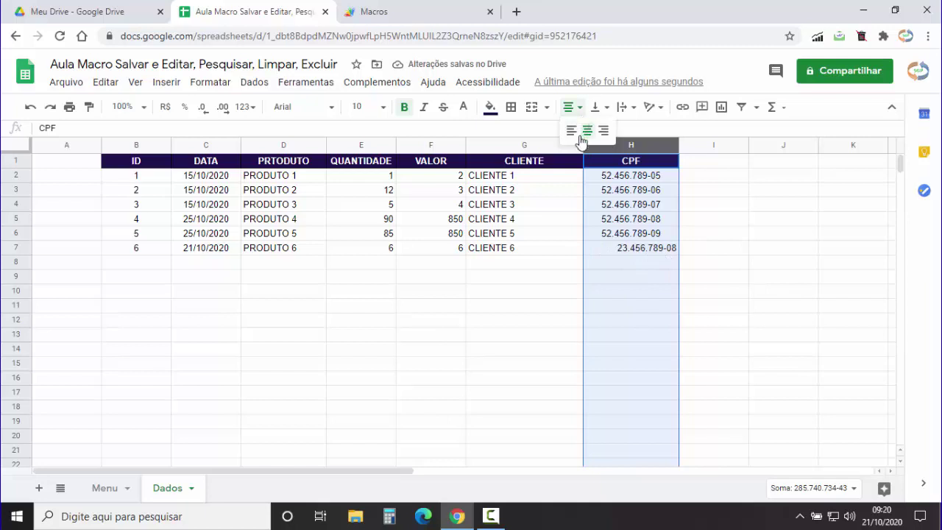
pyautogui.click(582, 136)
pyautogui.click(637, 293)
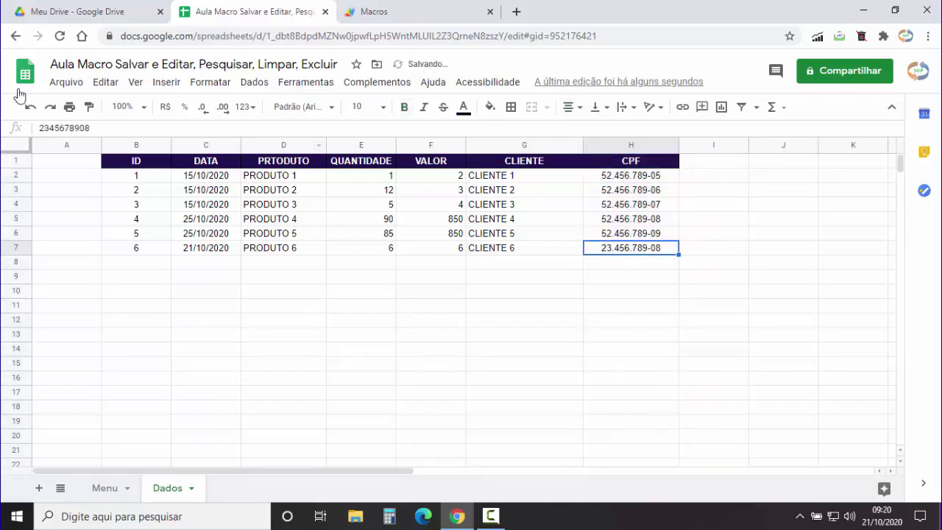
# Change the CPF in Dados H7 so its last two digits are 10.
pyautogui.moveTo(101, 129); pyautogui.dragTo(43, 144)
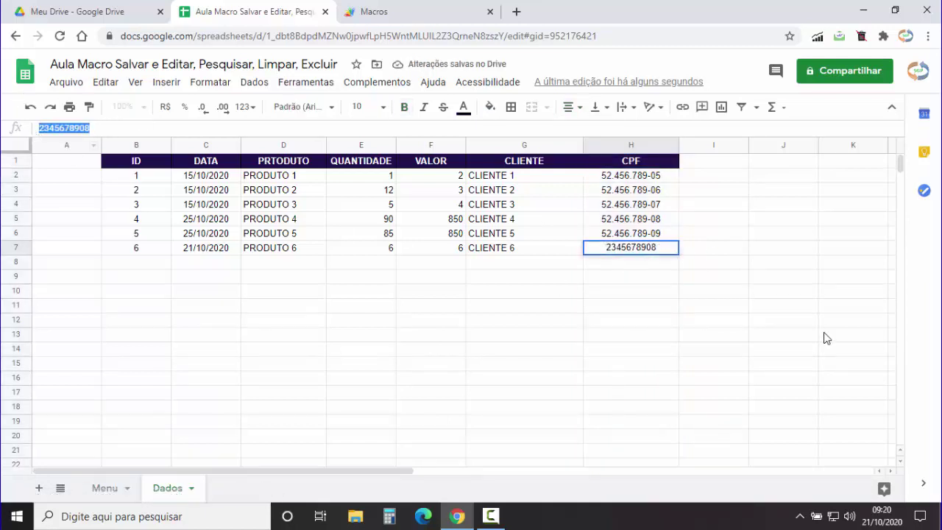
pyautogui.press('Escape')
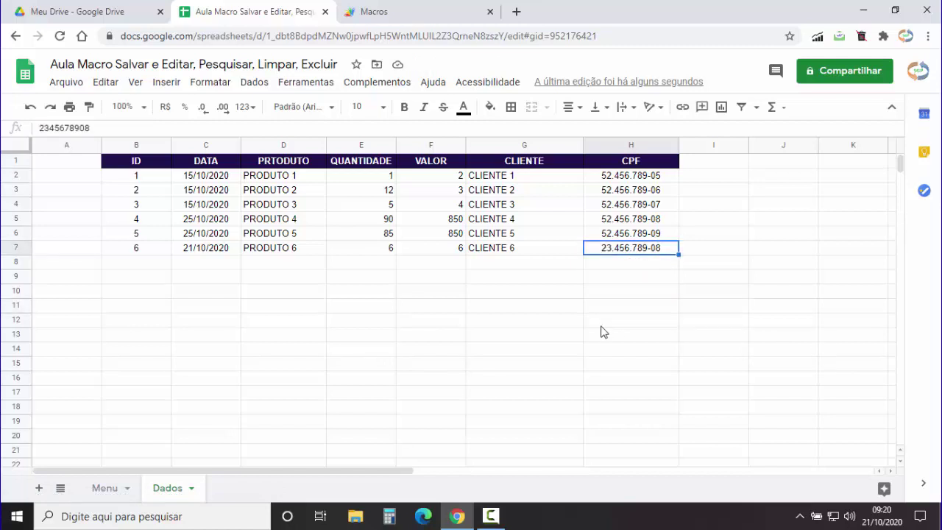
pyautogui.click(103, 127)
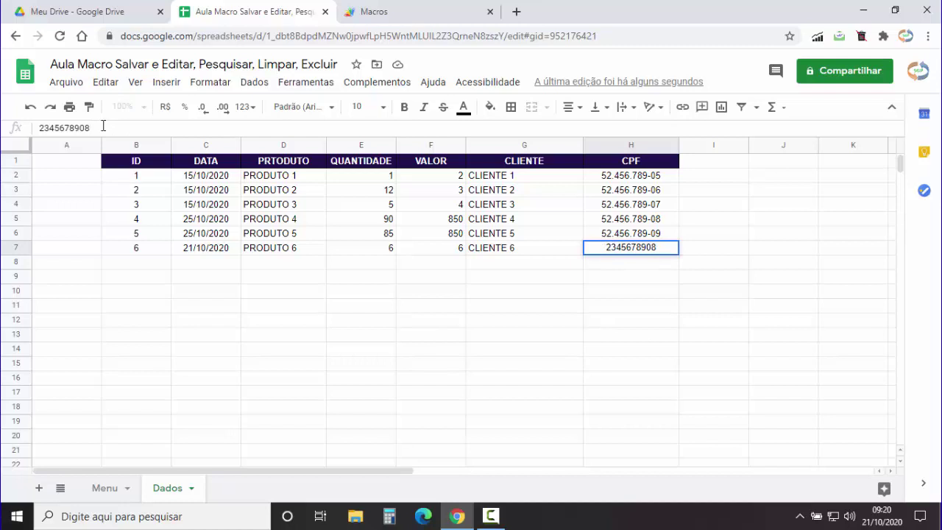
pyautogui.press('BackSpace')
pyautogui.press('BackSpace')
pyautogui.write('10')
pyautogui.press('Return')
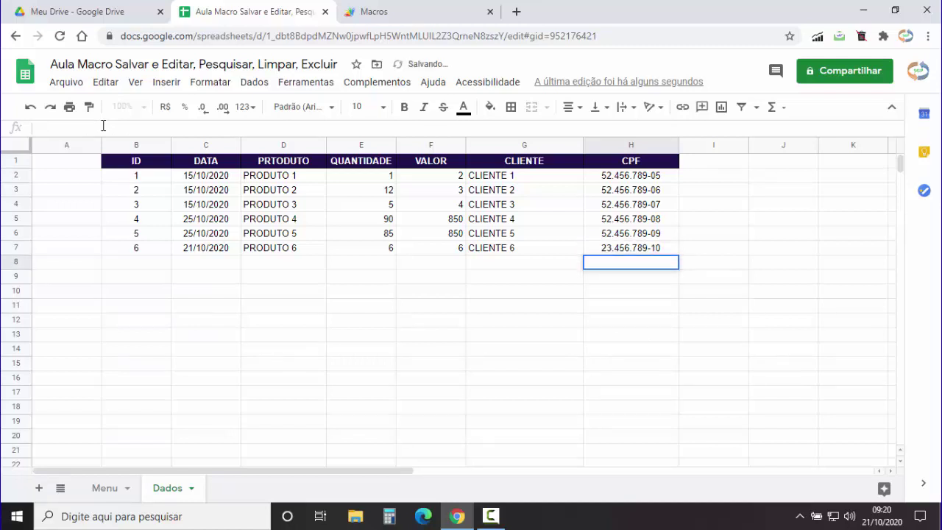
pyautogui.doubleClick(662, 251)
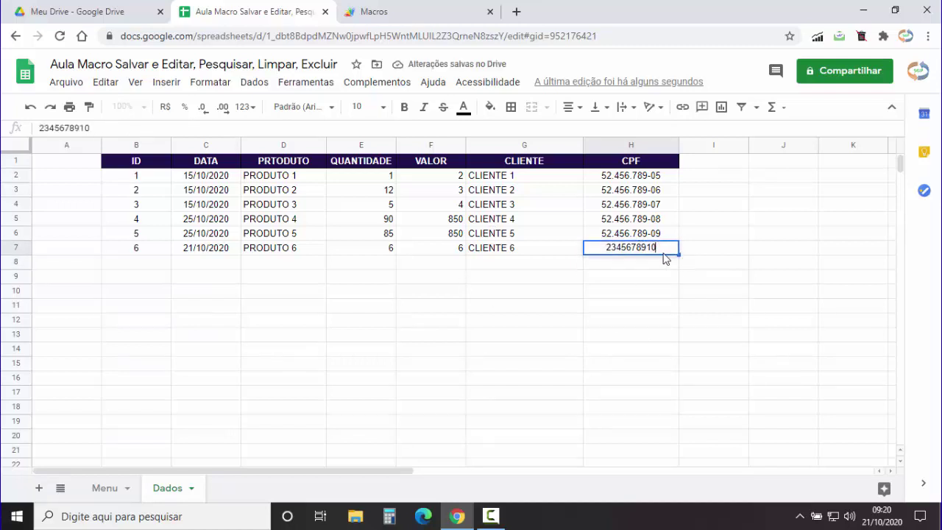
pyautogui.click(553, 309)
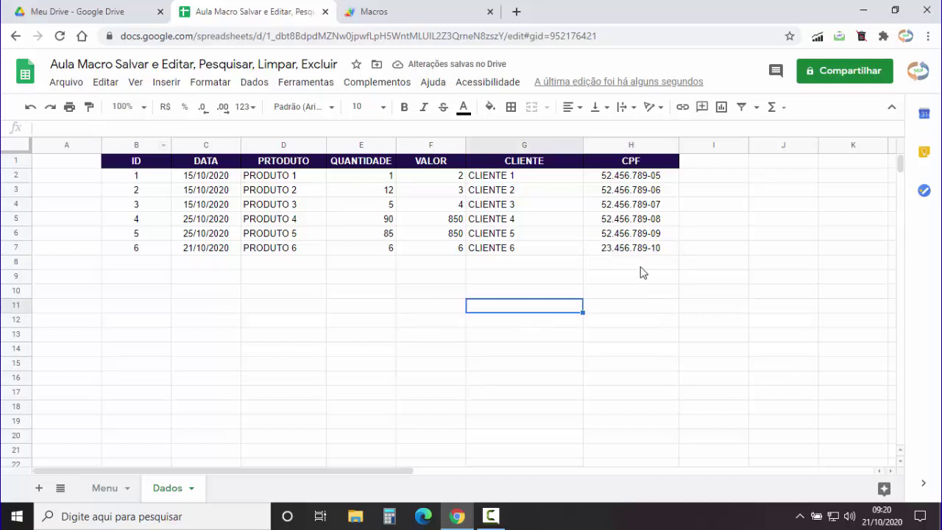
# Copy H7's raw CPF digits and return to the Menu sheet.
pyautogui.click(645, 251)
pyautogui.moveTo(103, 128); pyautogui.dragTo(6, 131)
pyautogui.hotkey('ctrl', 'c')
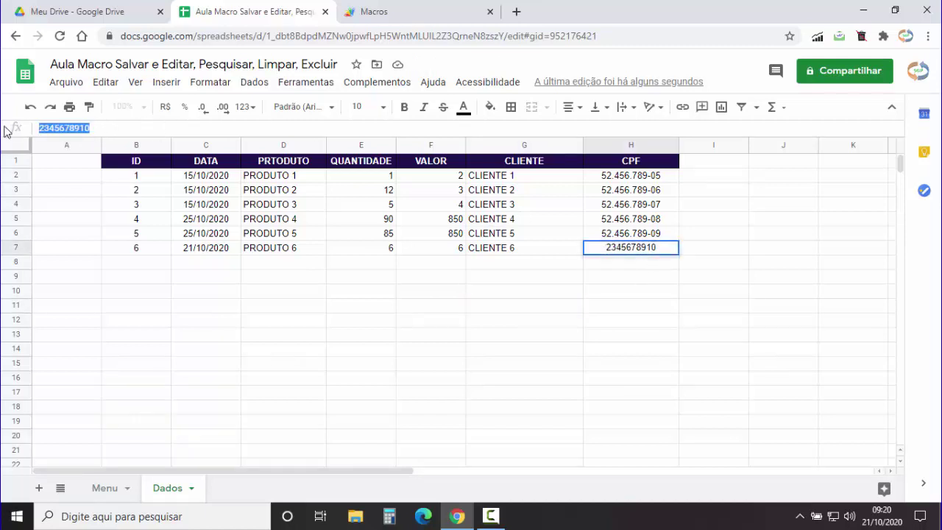
pyautogui.press('Return')
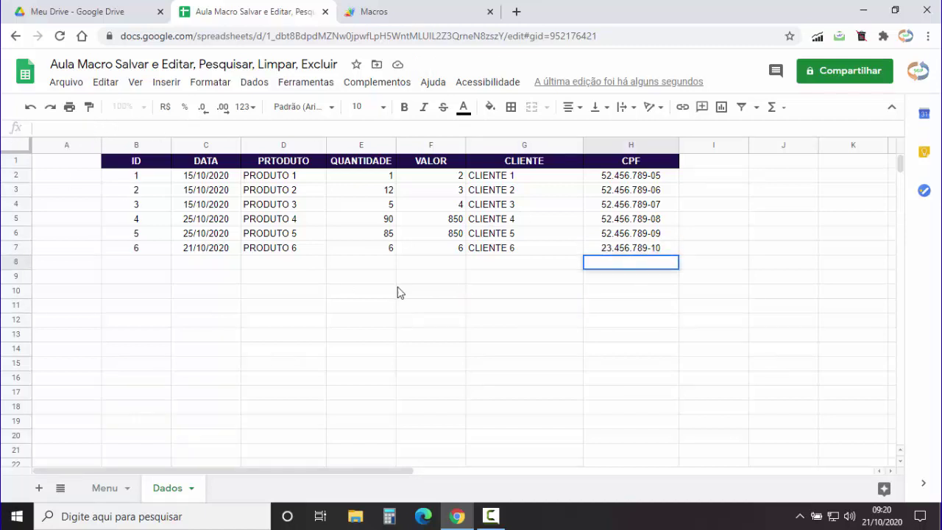
pyautogui.click(105, 489)
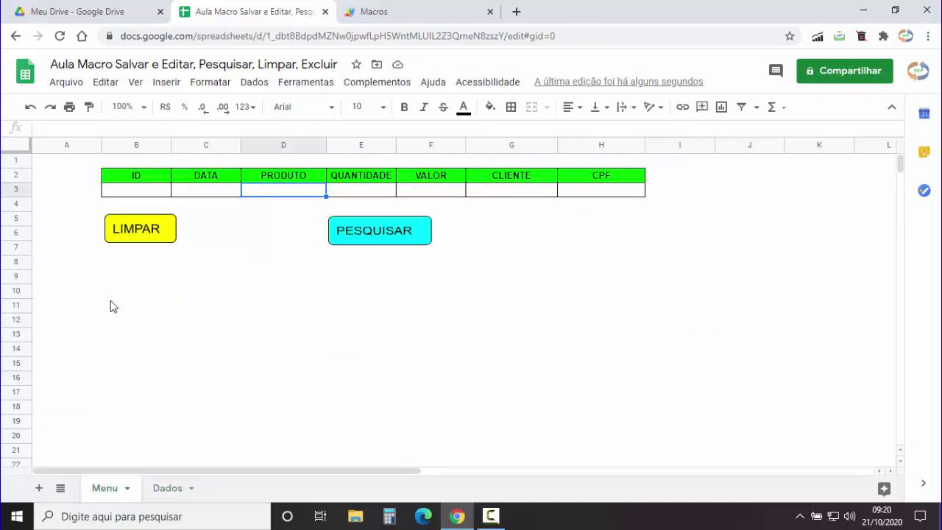
# Paste the copied value into B3 as values only, run PESQUISAR, then view the Dados sheet.
pyautogui.click(151, 192)
pyautogui.hotkey('ctrl', 'v')
pyautogui.click(188, 211)
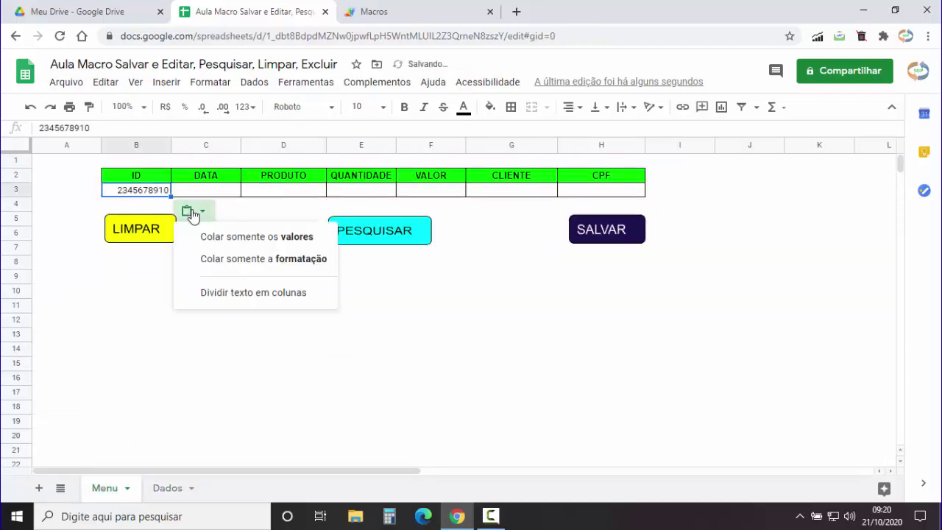
pyautogui.click(254, 238)
pyautogui.click(248, 278)
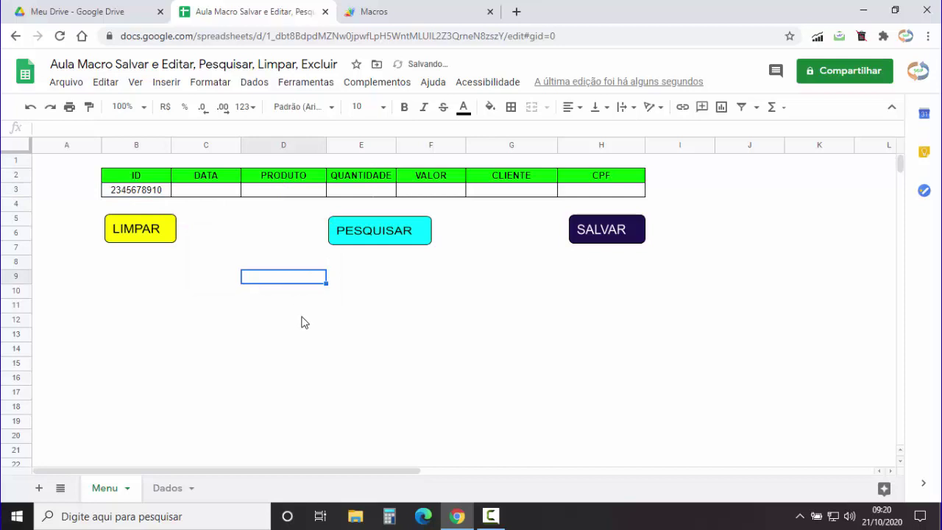
pyautogui.click(374, 237)
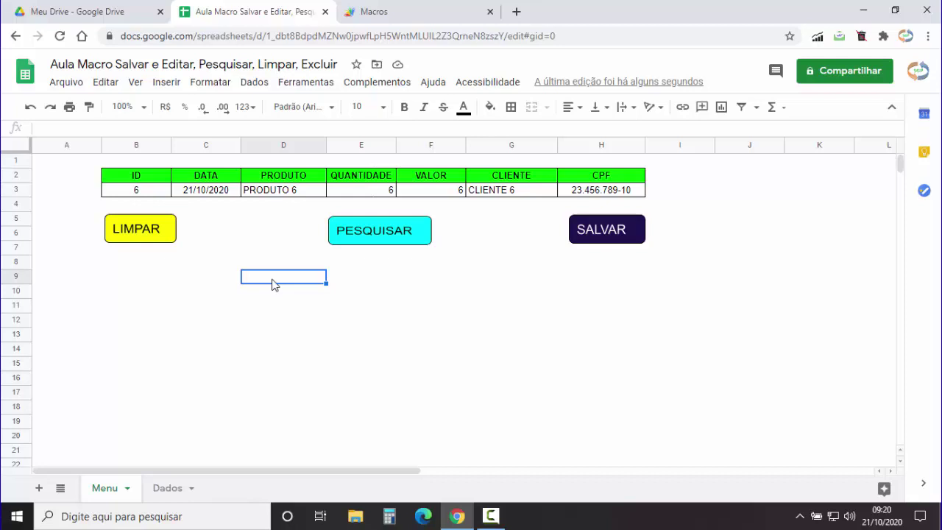
pyautogui.click(177, 493)
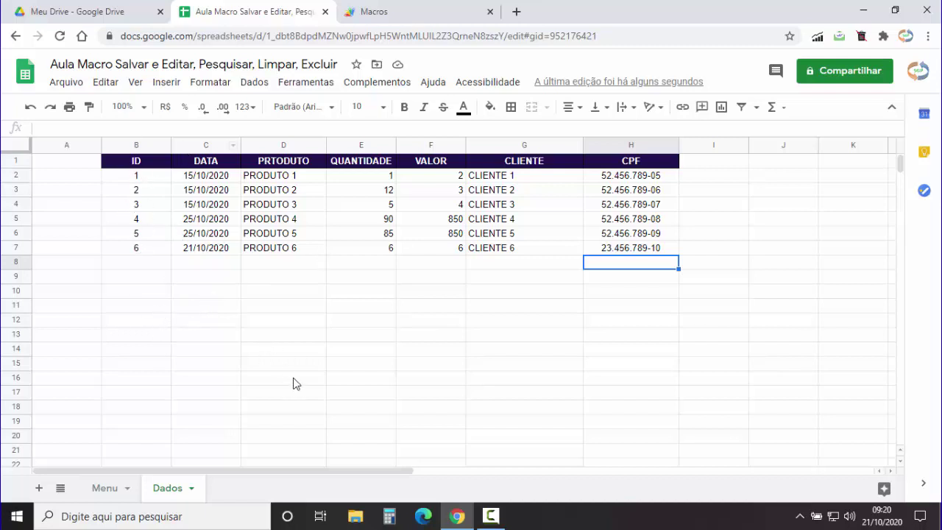
# Back on the Menu sheet, run LIMPAR to empty the record 6 form row.
pyautogui.click(106, 488)
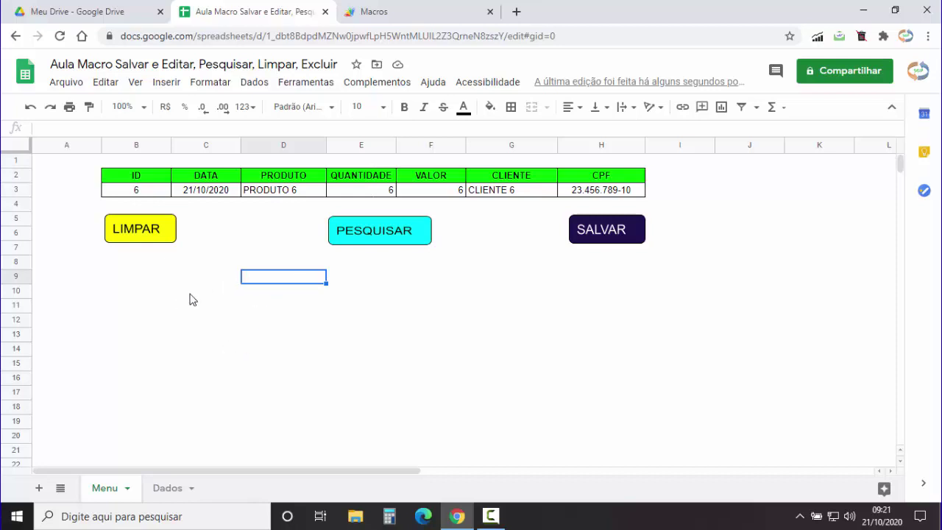
pyautogui.click(131, 235)
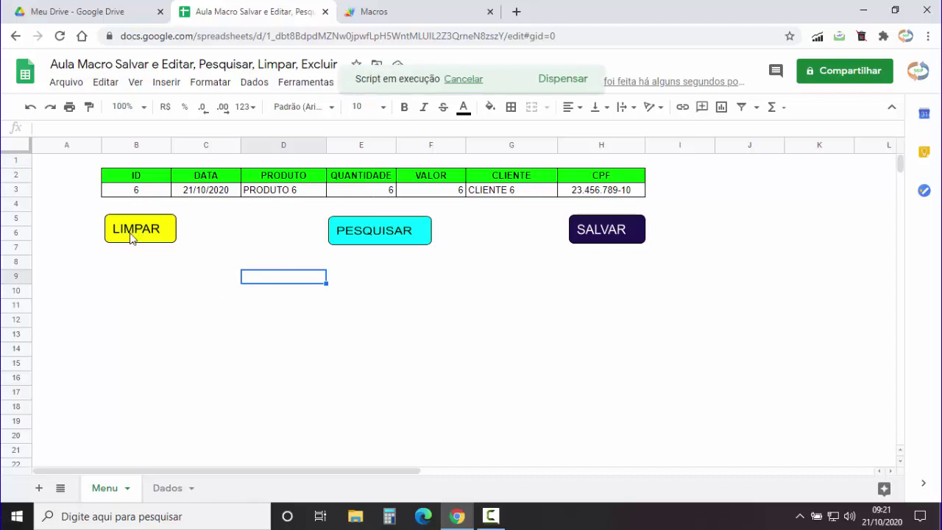
pyautogui.click(239, 251)
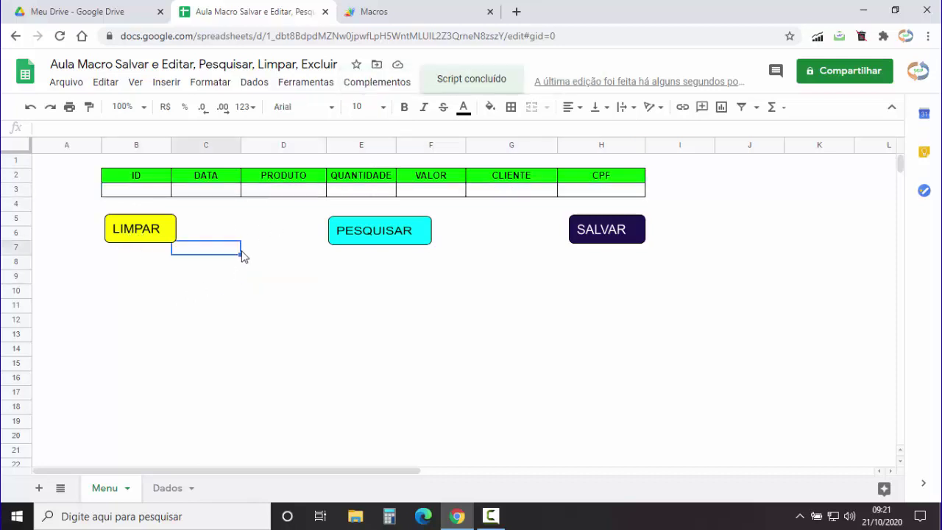